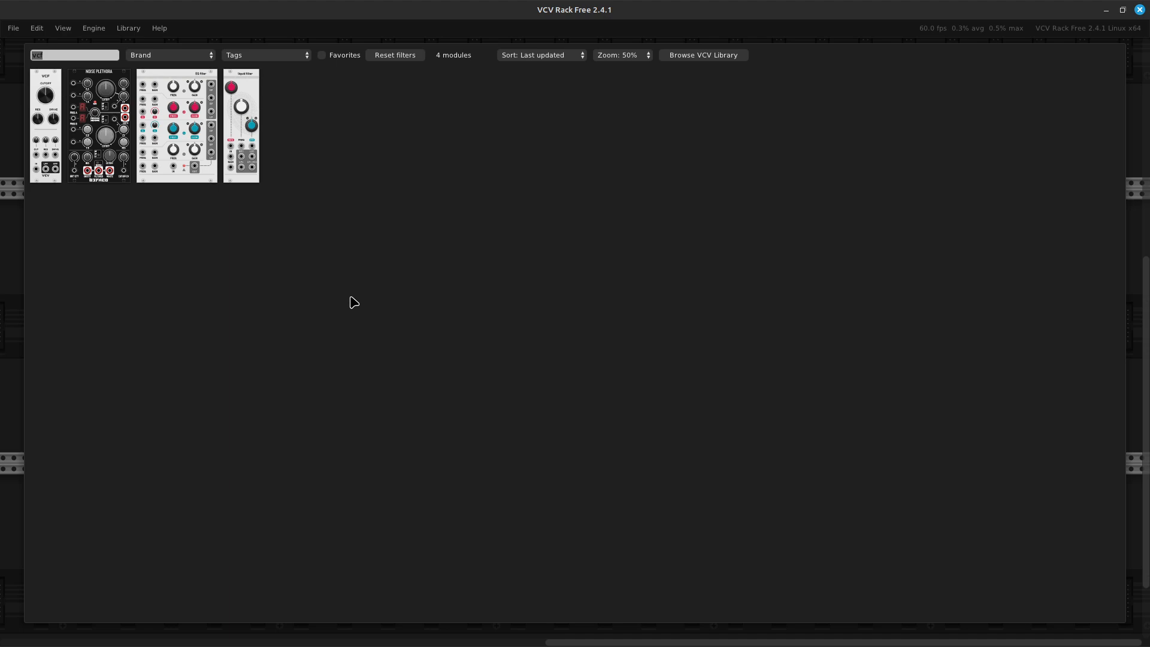
# Search the module browser for "noise" and add the VCV Noise module to the empty rack
pyautogui.press('BackSpace')
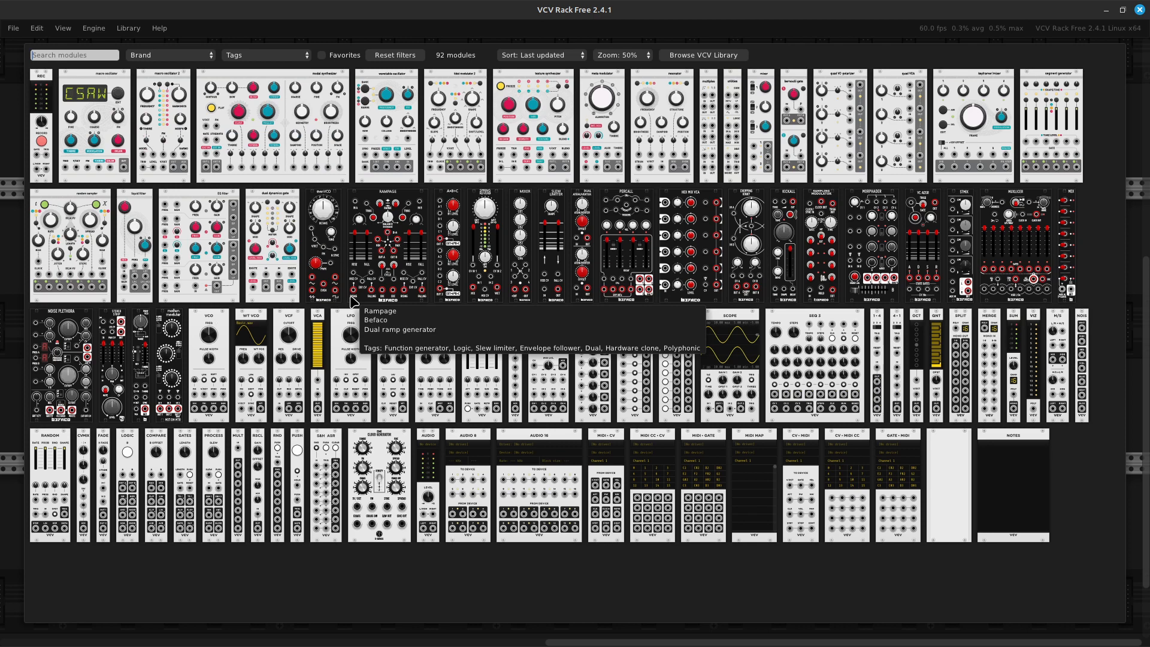
pyautogui.write('noise')
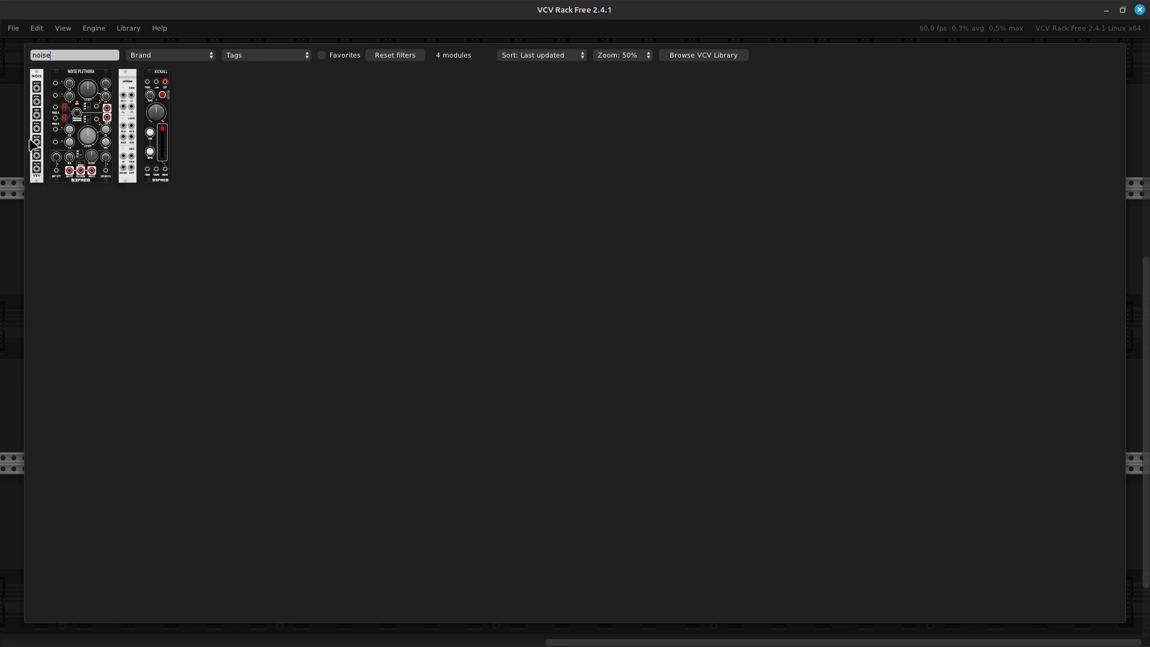
pyautogui.click(36, 168)
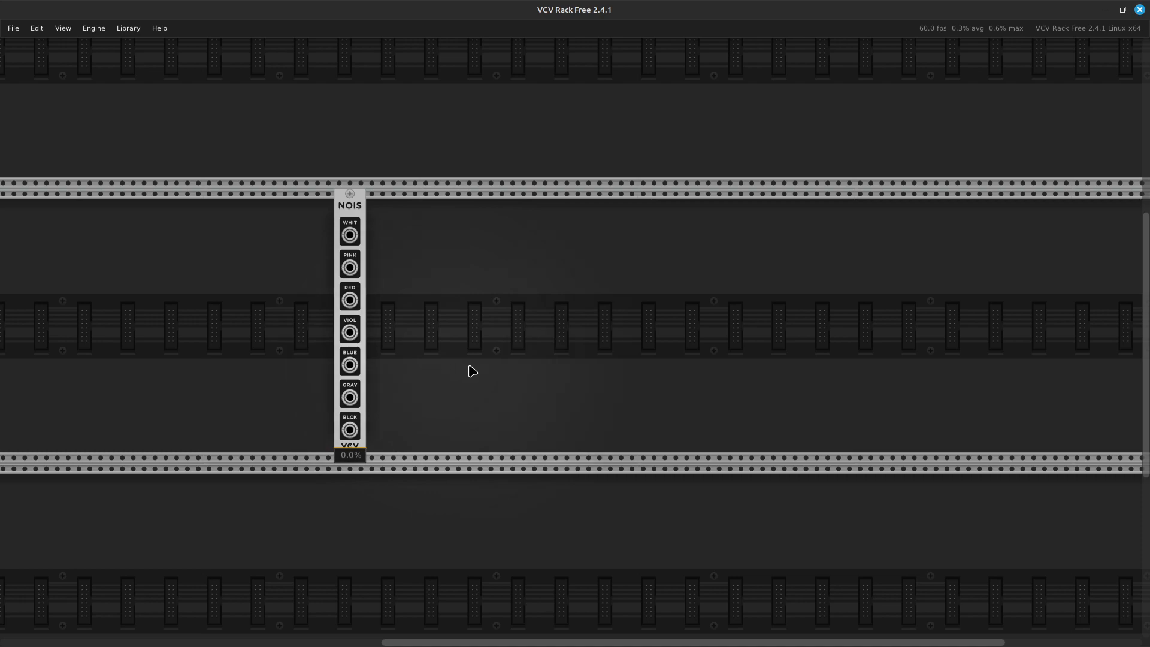
# Add a VCV VCO module found by searching "vco", and position it with a wide gap to the right of the Noise module
pyautogui.rightClick(489, 374)
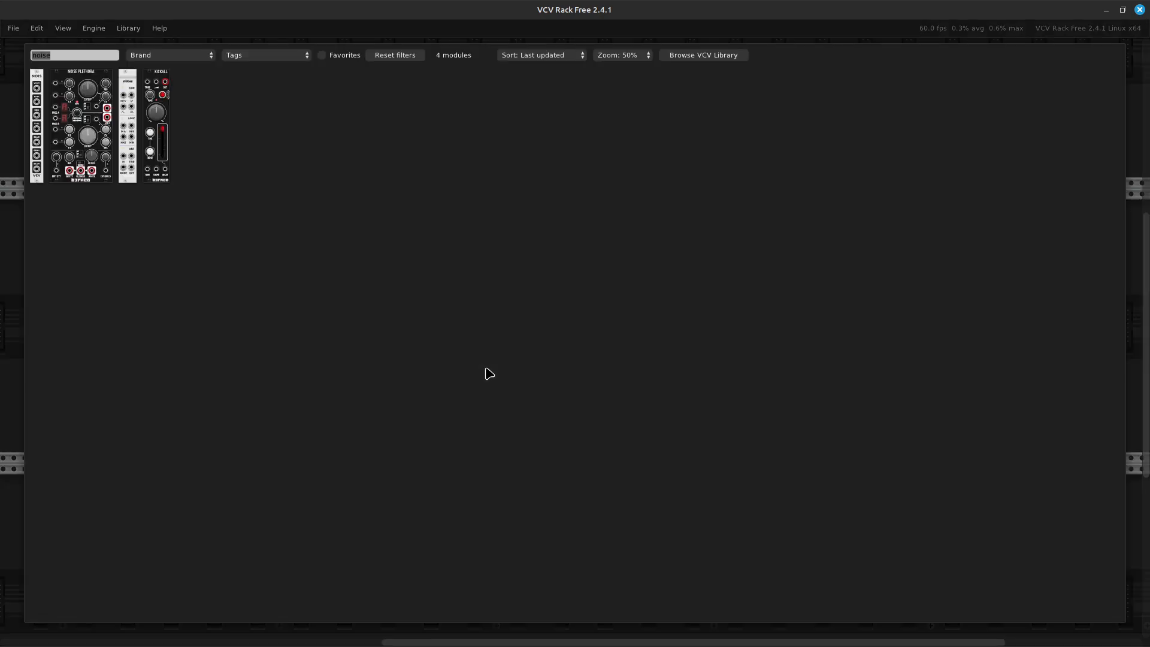
pyautogui.press('BackSpace')
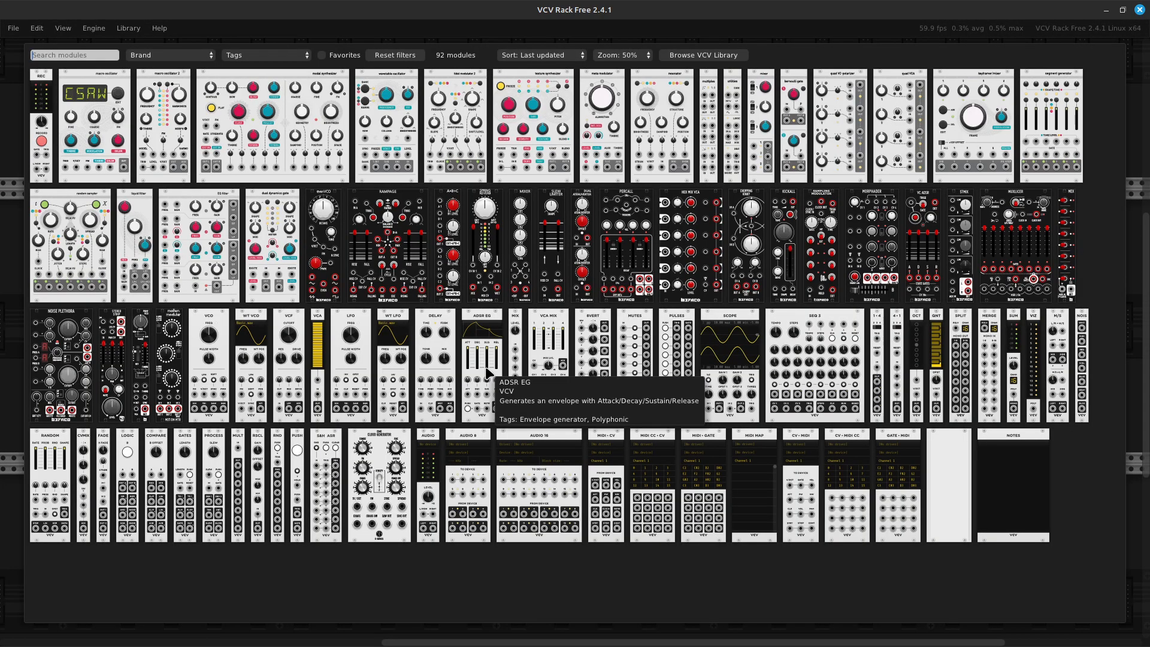
pyautogui.write('vco')
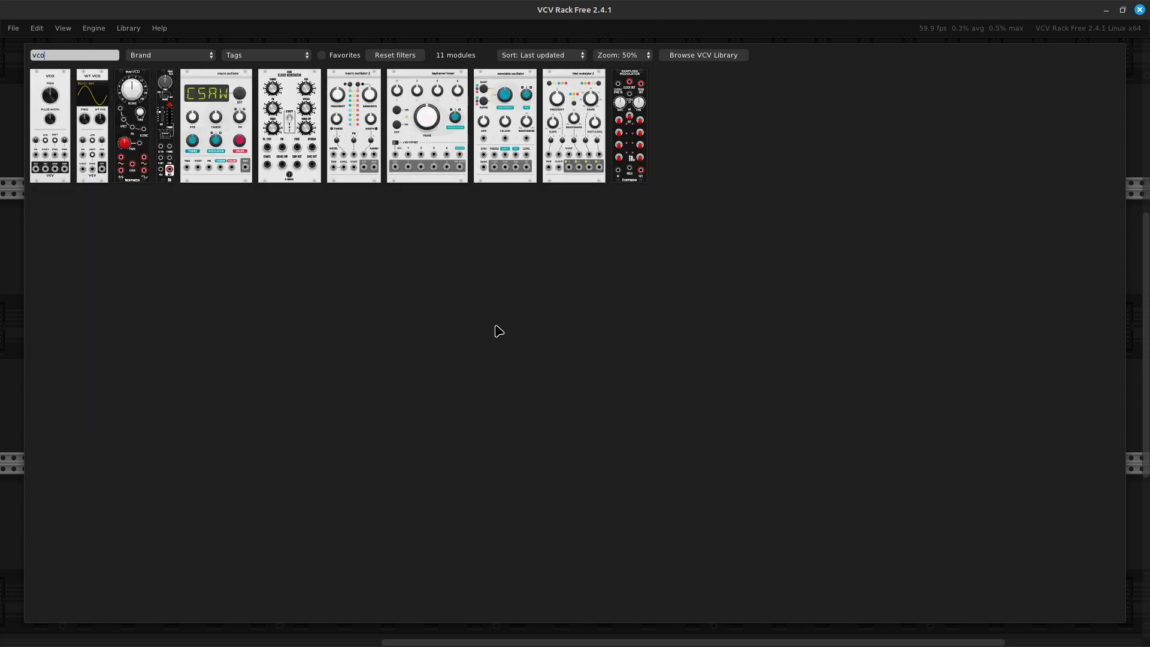
pyautogui.click(44, 147)
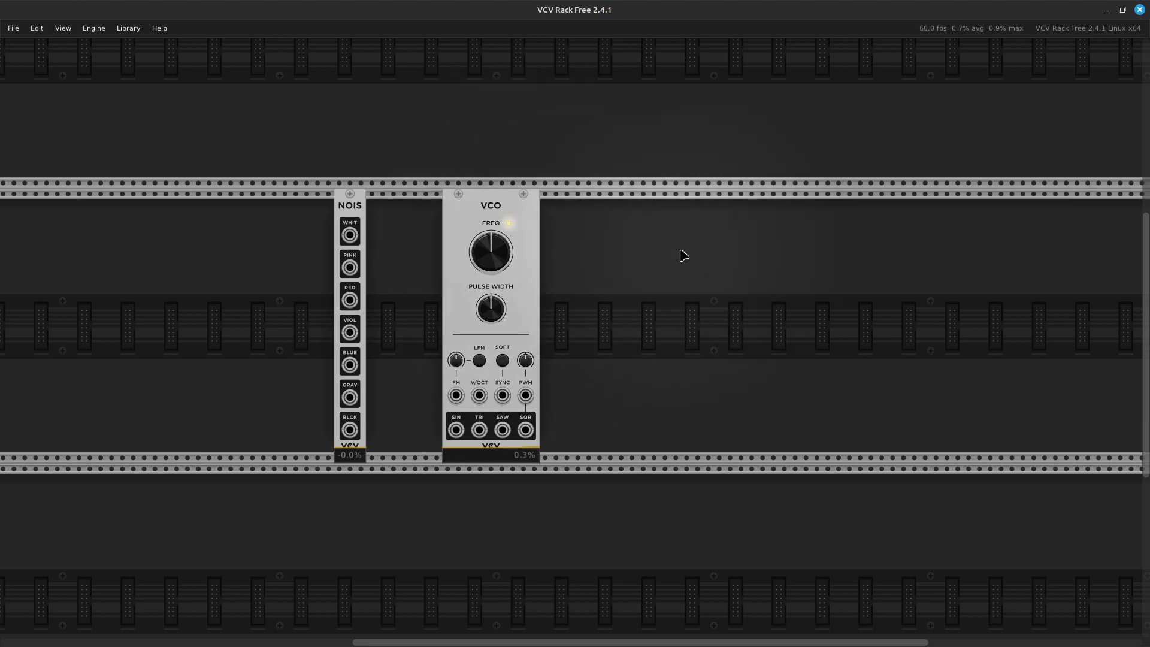
pyautogui.moveTo(519, 202); pyautogui.dragTo(571, 197)
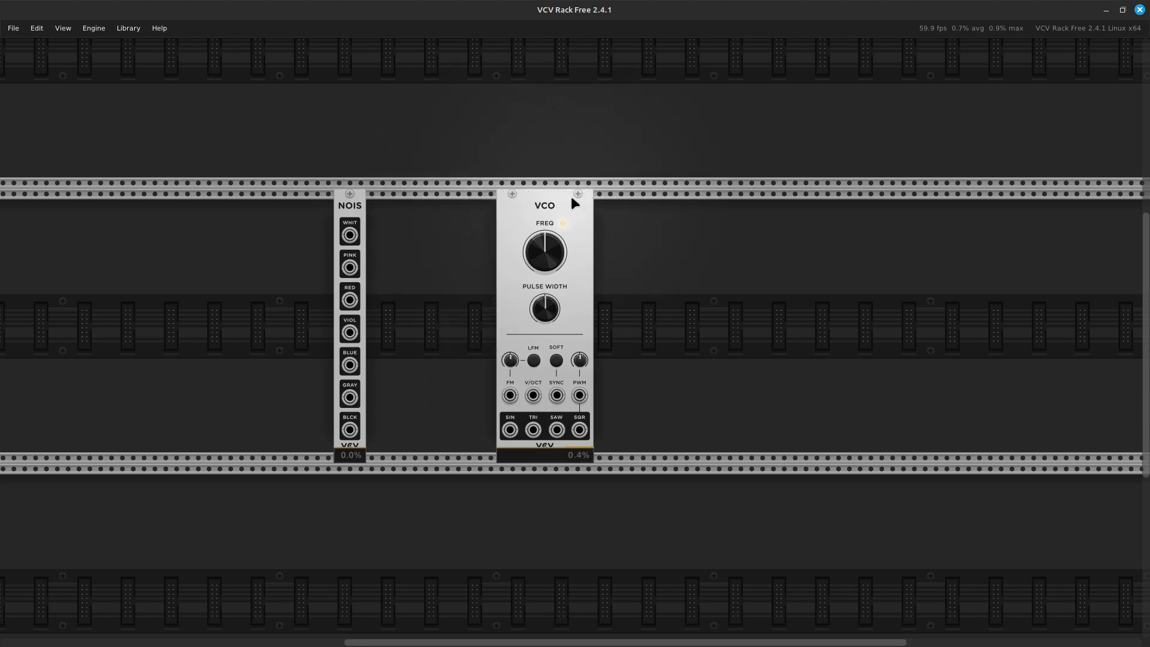
# Add an ADSR EG module, found by searching "eg", in the gap between the Noise and VCO modules
pyautogui.rightClick(432, 314)
pyautogui.press('BackSpace')
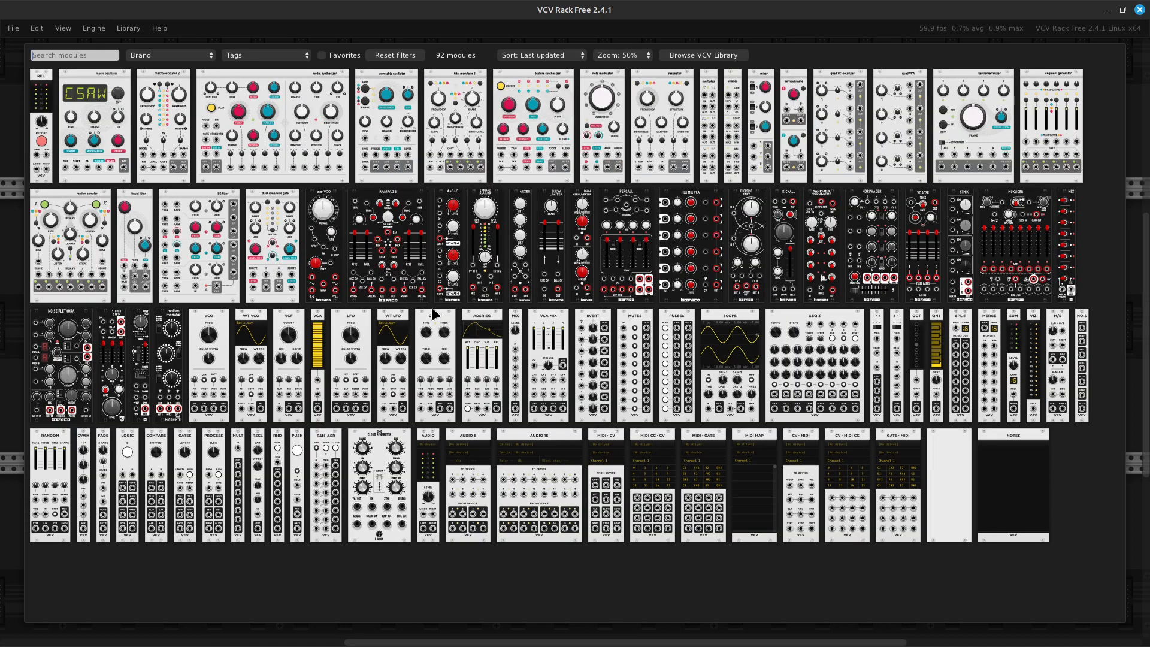
pyautogui.write('eg')
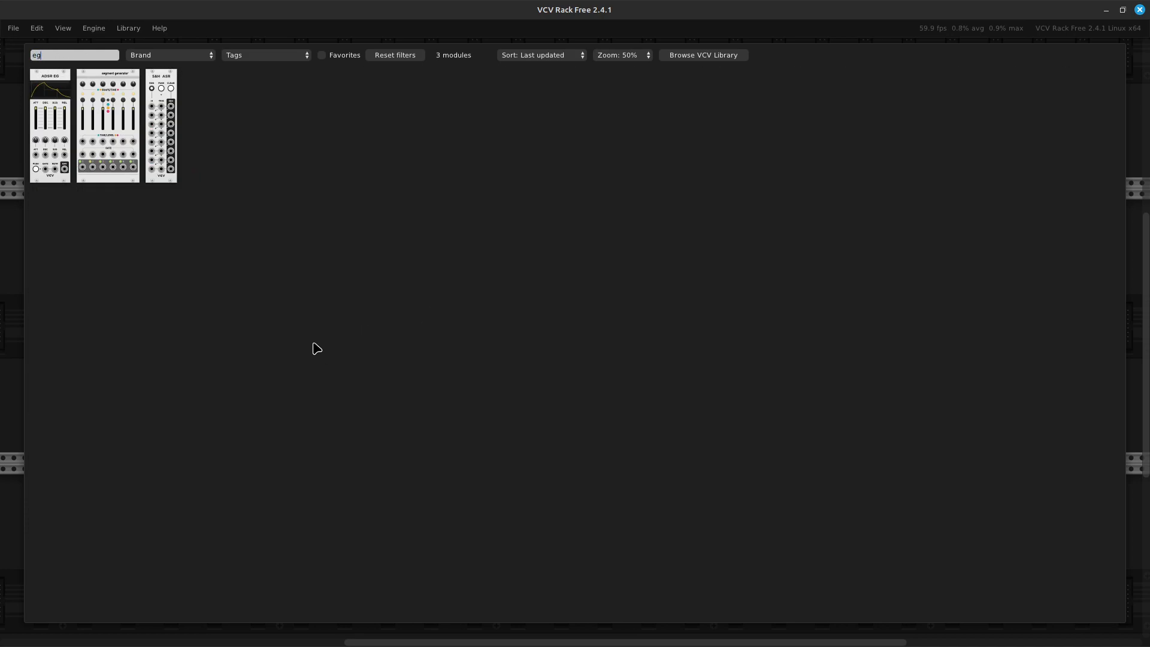
pyautogui.click(42, 156)
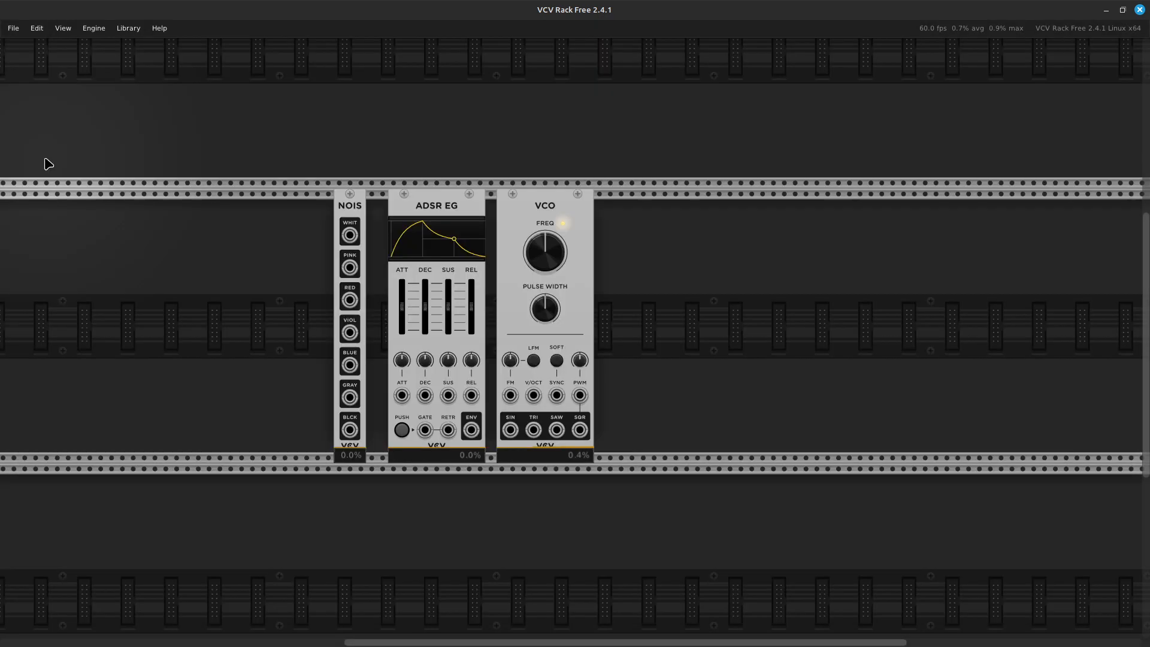
# Add a second ADSR EG module, found by searching "eg", directly to the right of the VCO
pyautogui.rightClick(639, 315)
pyautogui.press('BackSpace')
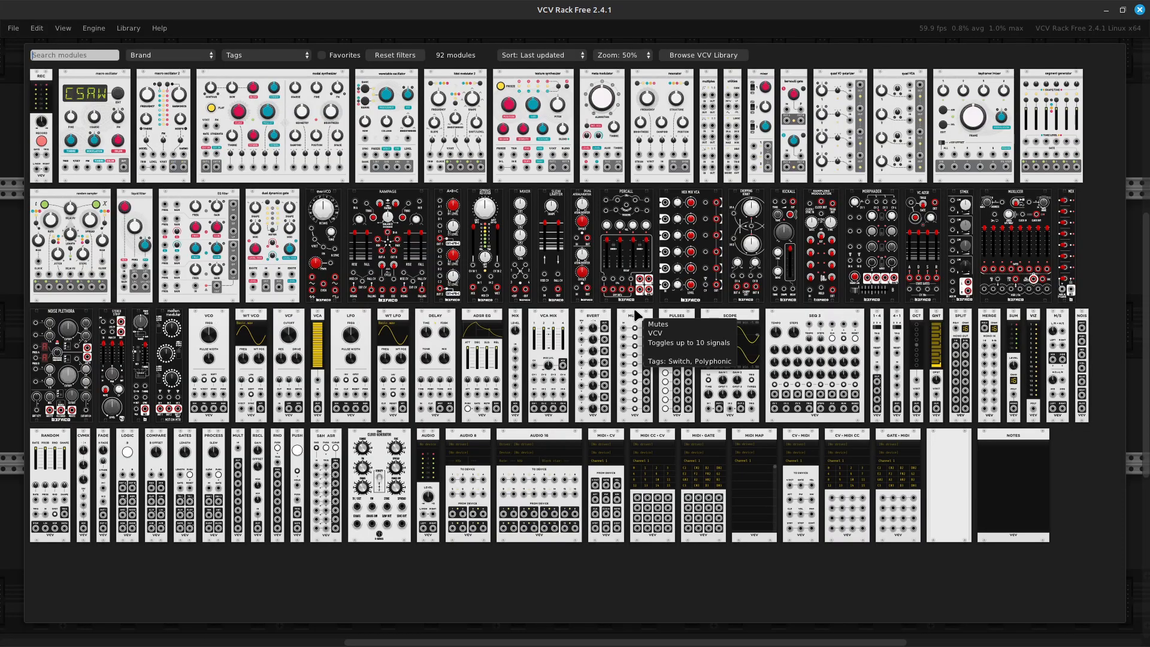
pyautogui.write('eg')
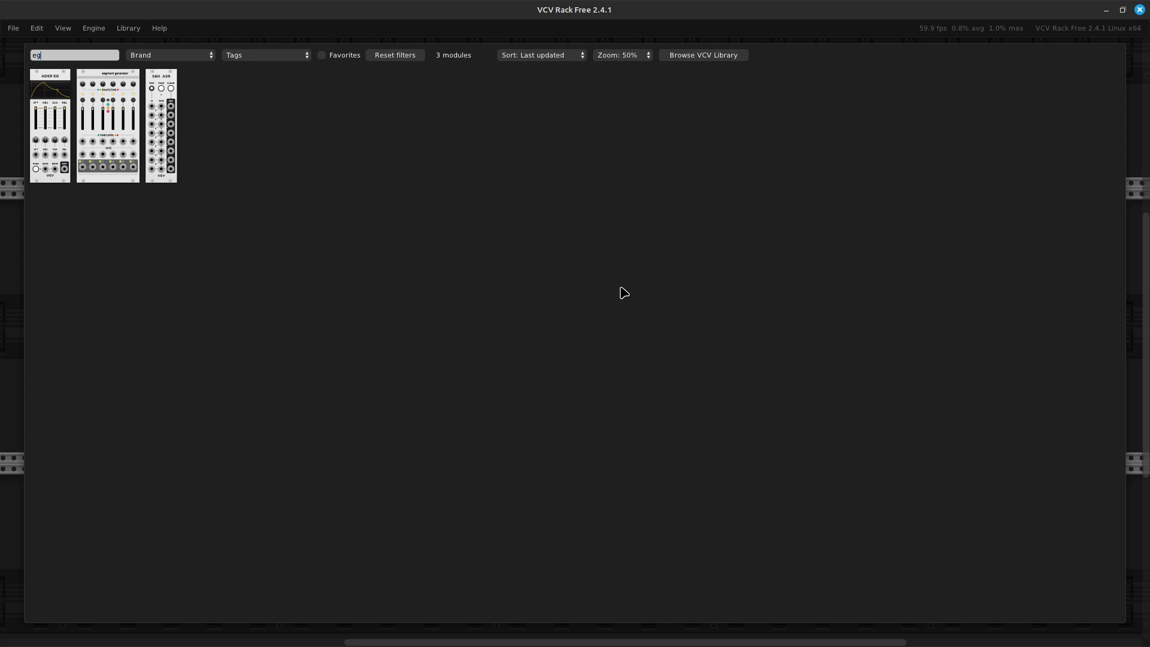
pyautogui.click(34, 144)
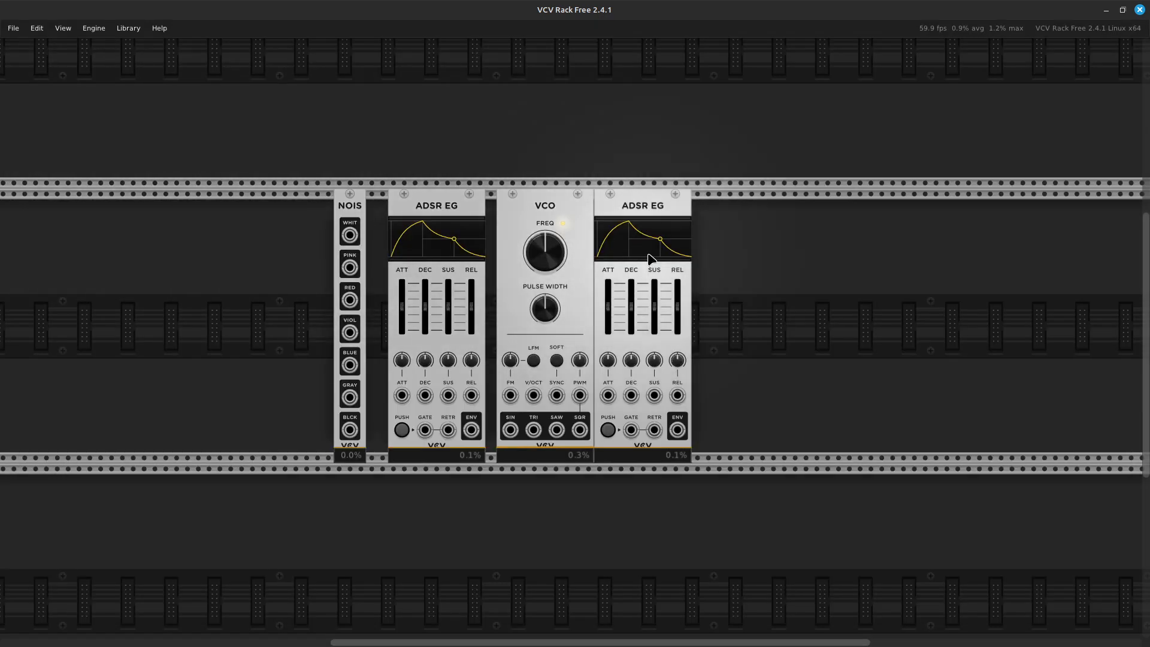
# Search the module browser for "mixer" and add a VCA Mix module to the right of the second ADSR EG
pyautogui.rightClick(770, 350)
pyautogui.press('BackSpace')
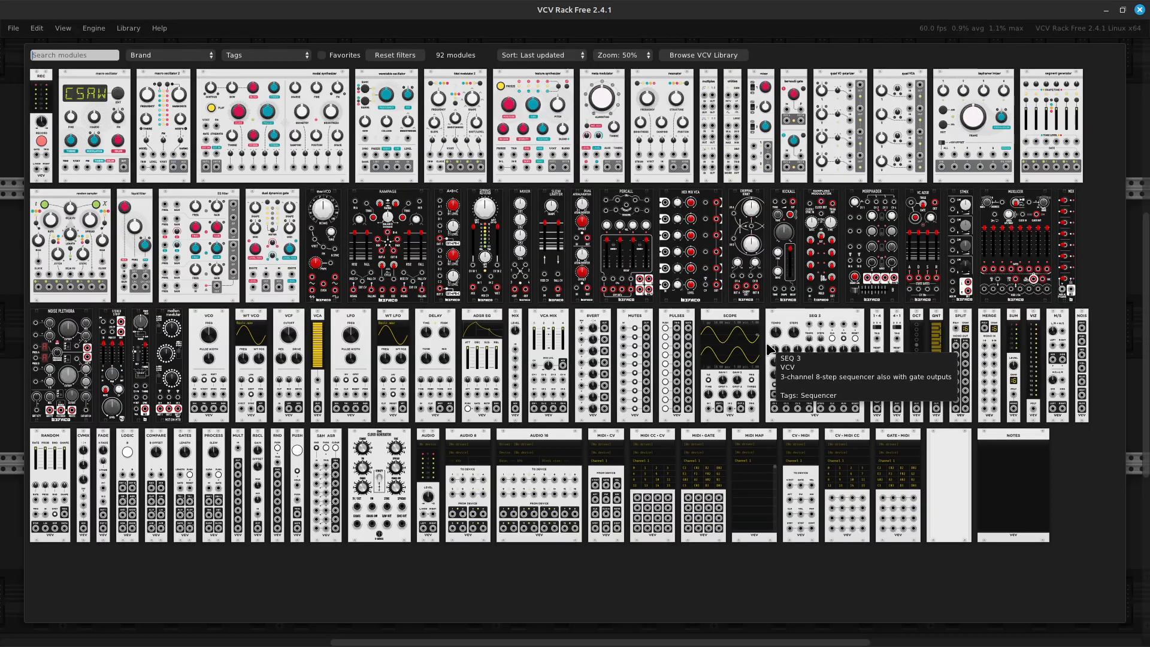
pyautogui.write('mixer')
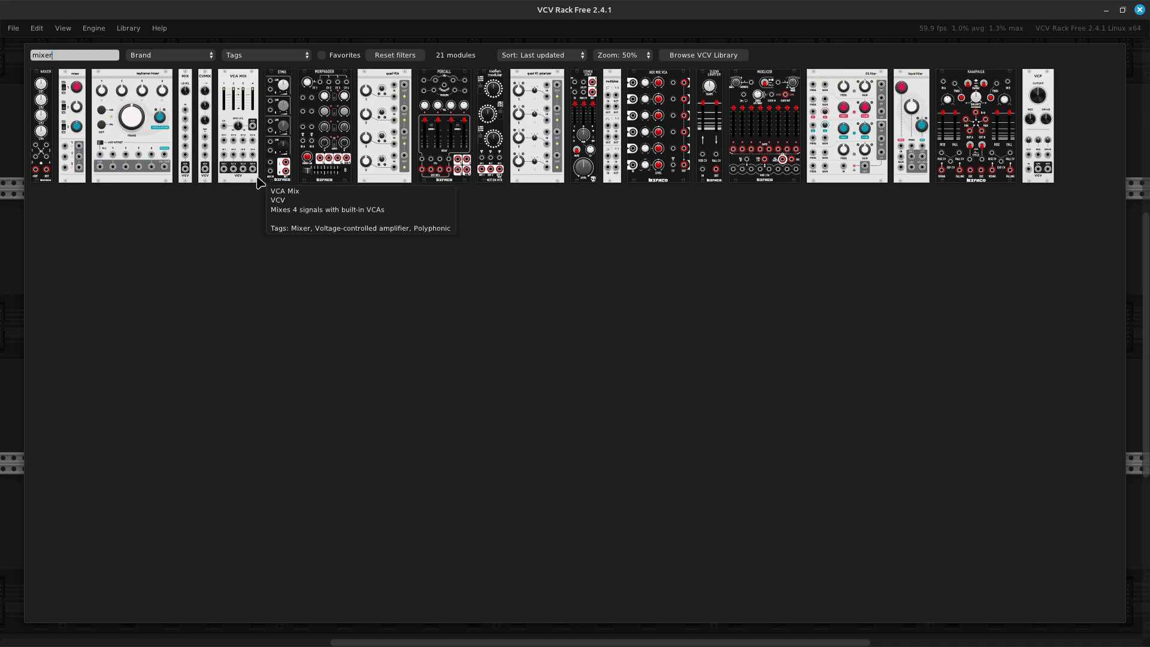
pyautogui.press('BackSpace')
pyautogui.press('BackSpace')
pyautogui.press('BackSpace')
pyautogui.press('BackSpace')
pyautogui.press('BackSpace')
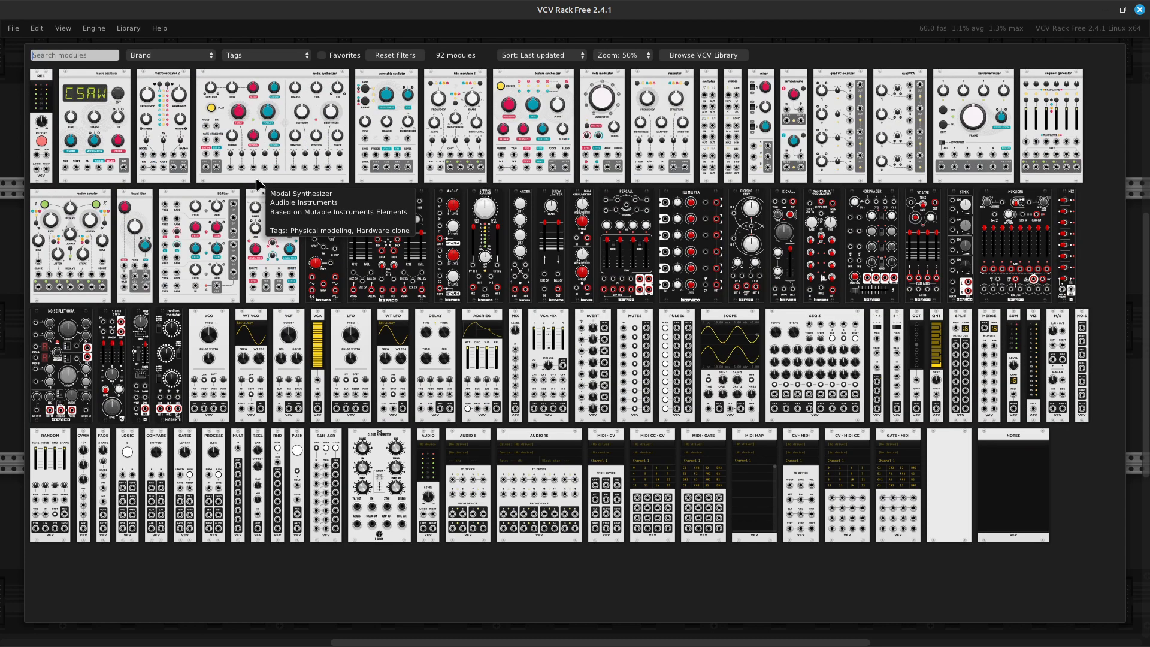
pyautogui.write('mixer')
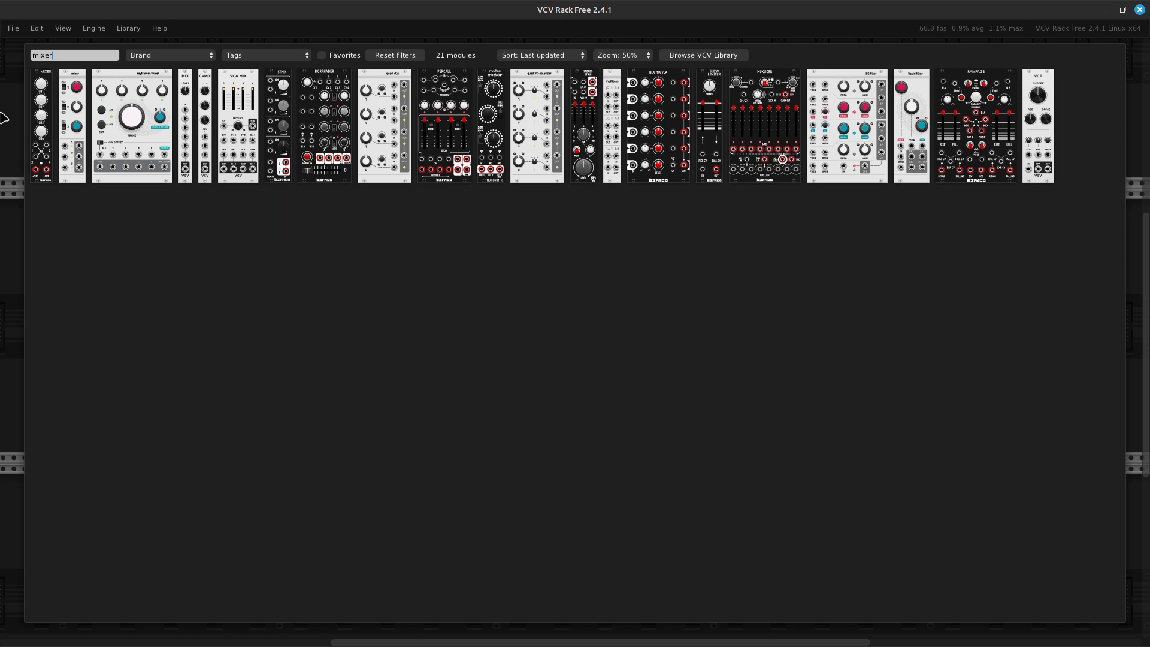
pyautogui.click(225, 153)
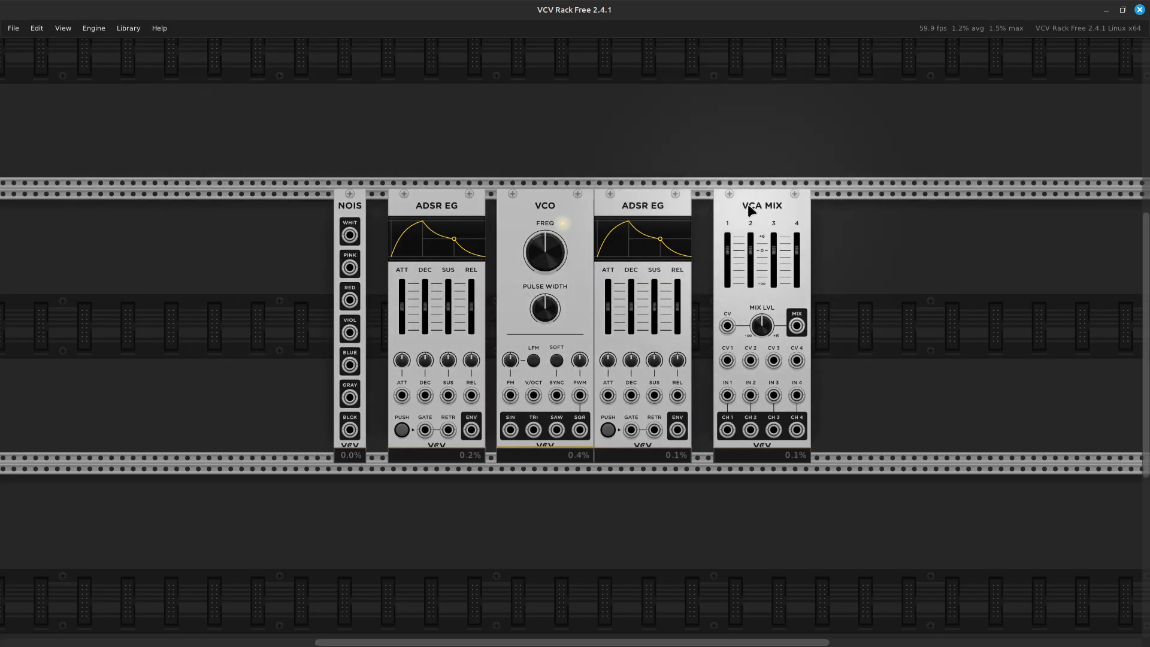
# Search the module browser for "audio" and add the two-channel Audio module to the right of the VCA Mix
pyautogui.rightClick(921, 315)
pyautogui.press('BackSpace')
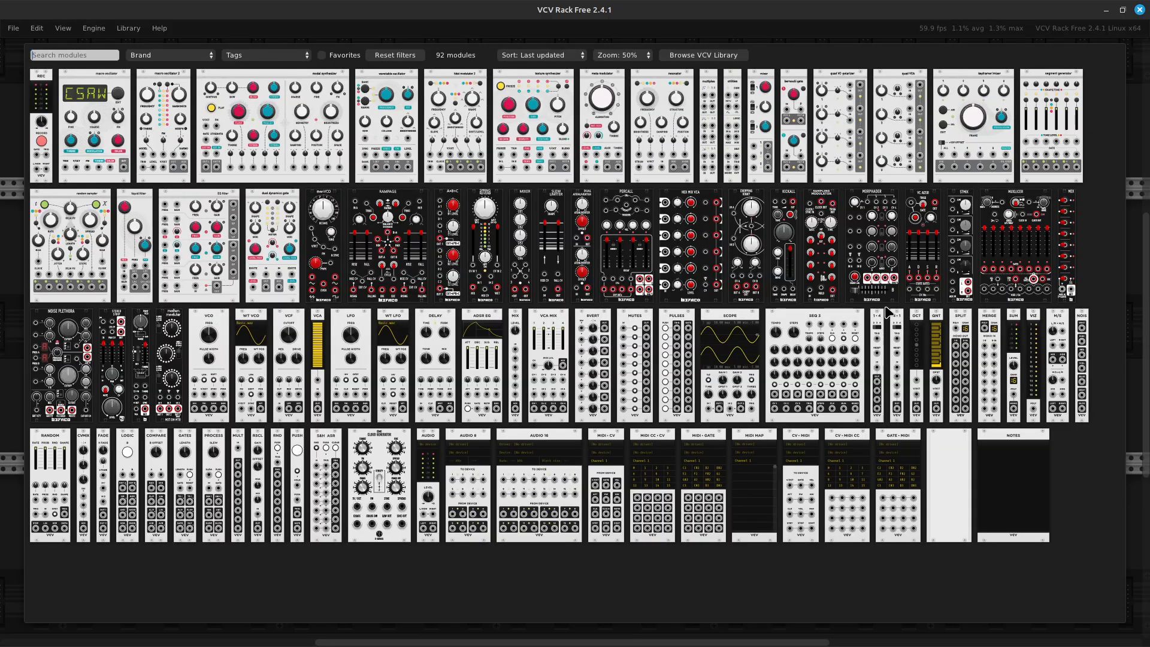
pyautogui.write('audio')
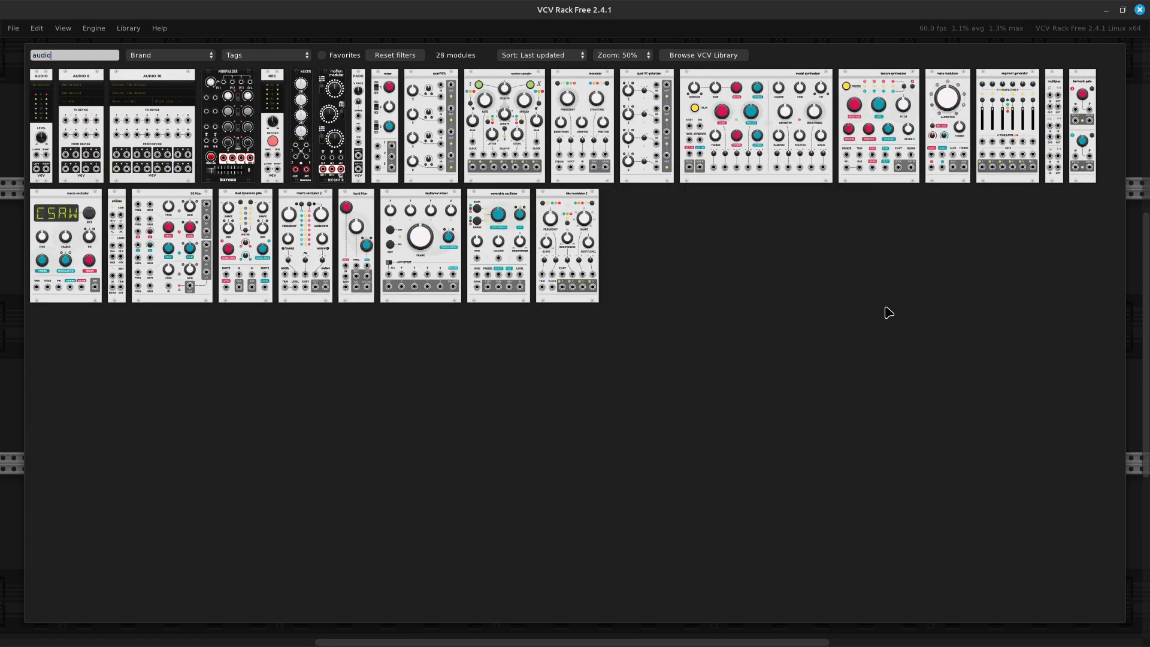
pyautogui.click(39, 105)
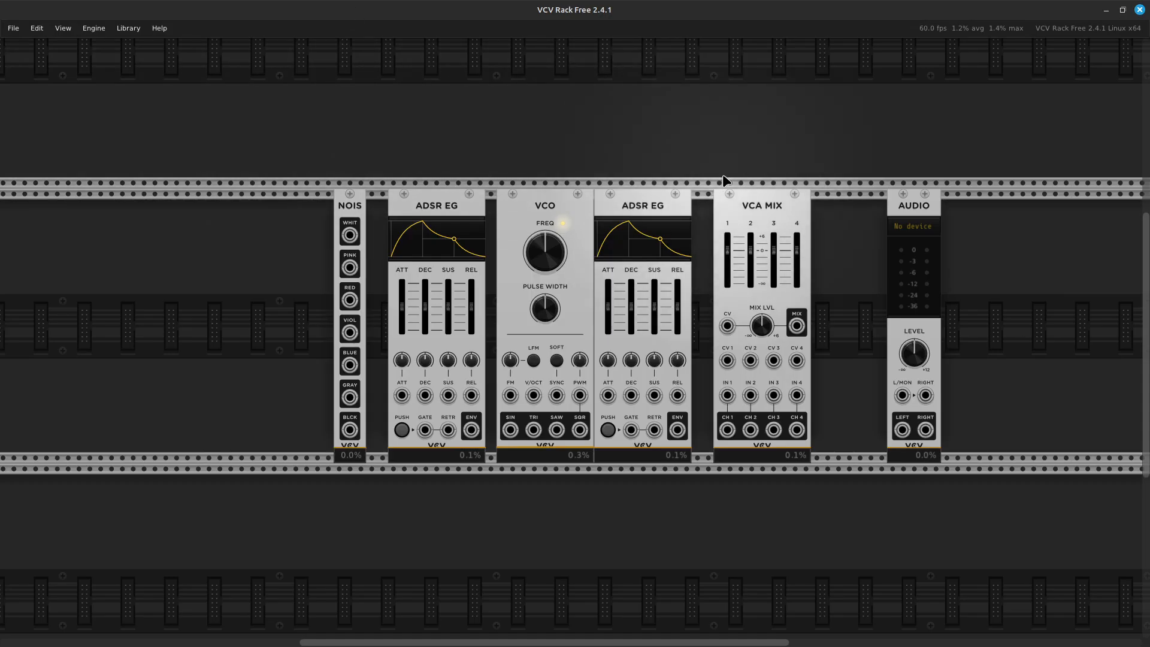
pyautogui.scroll(3, 726, 180)
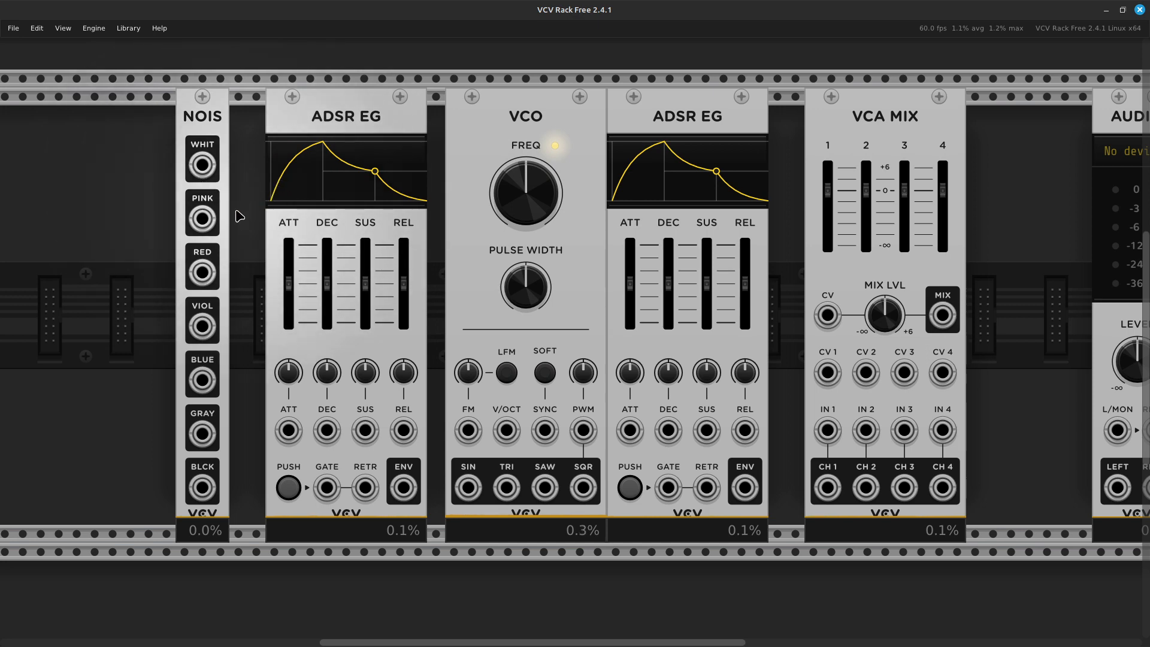
pyautogui.rightClick(213, 175)
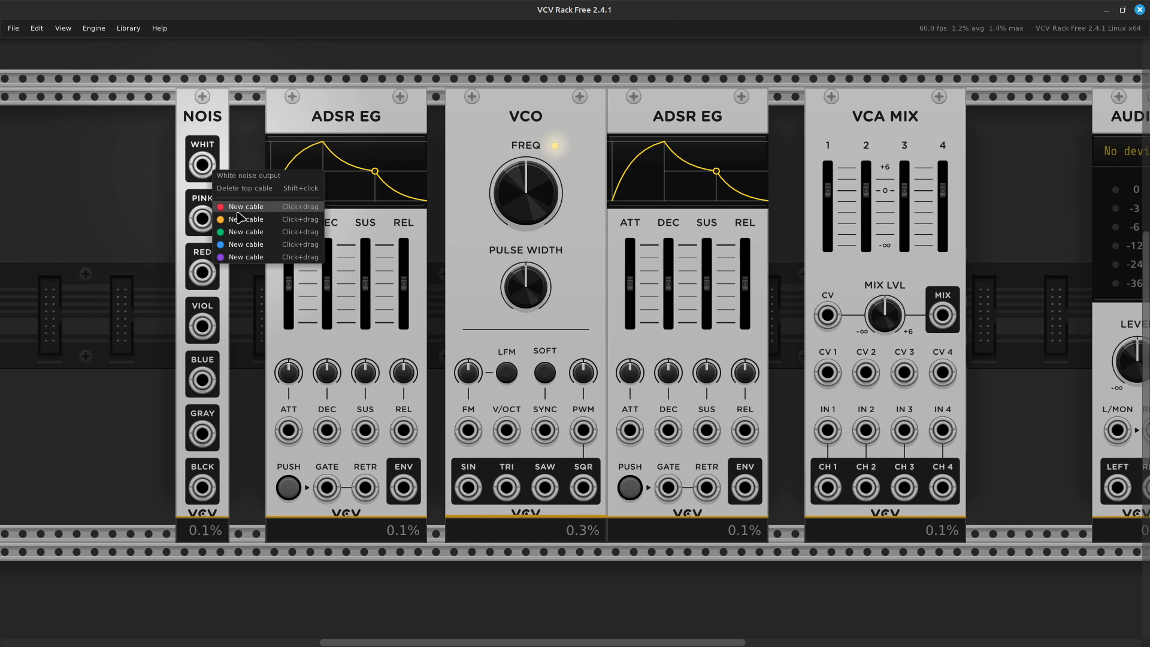
pyautogui.moveTo(238, 213); pyautogui.dragTo(836, 442)
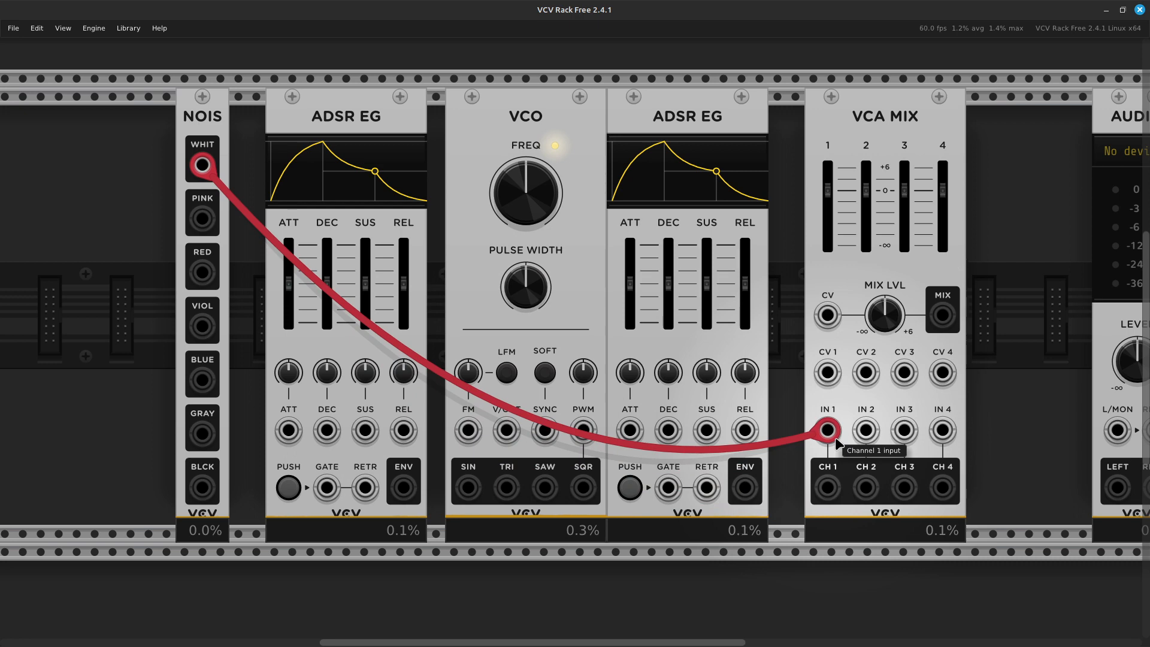
pyautogui.moveTo(836, 443); pyautogui.dragTo(832, 434)
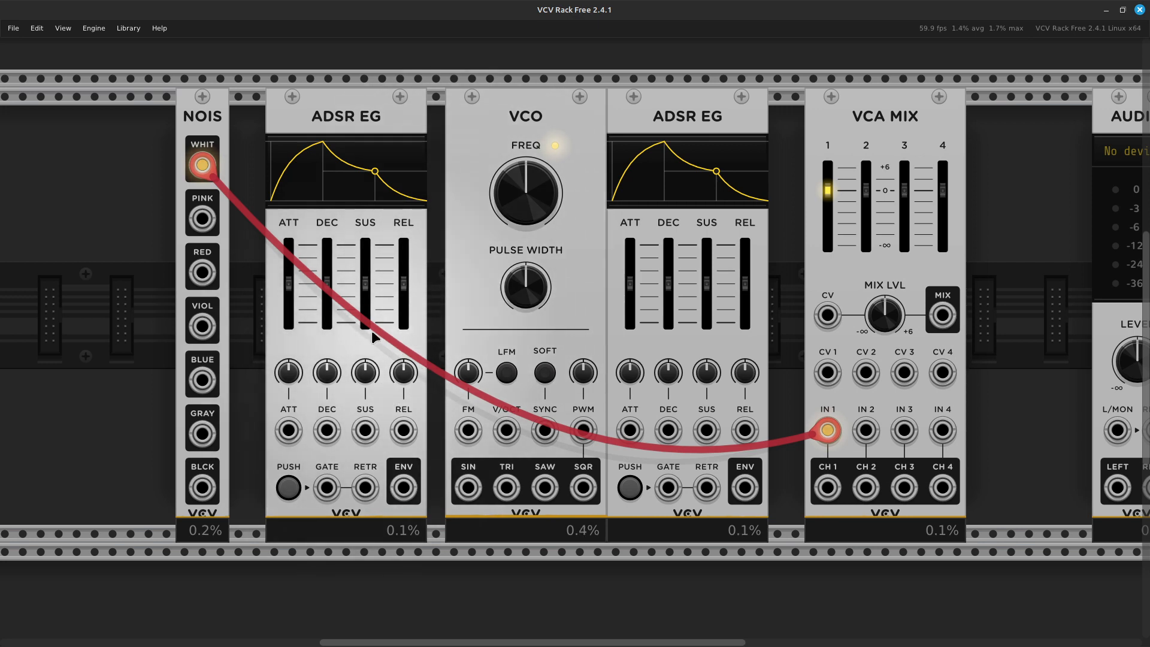
# Lower the attack, decay, sustain and release sliders of the ADSR EG next to the Noise module to their minimums
pyautogui.moveTo(293, 281); pyautogui.dragTo(289, 322)
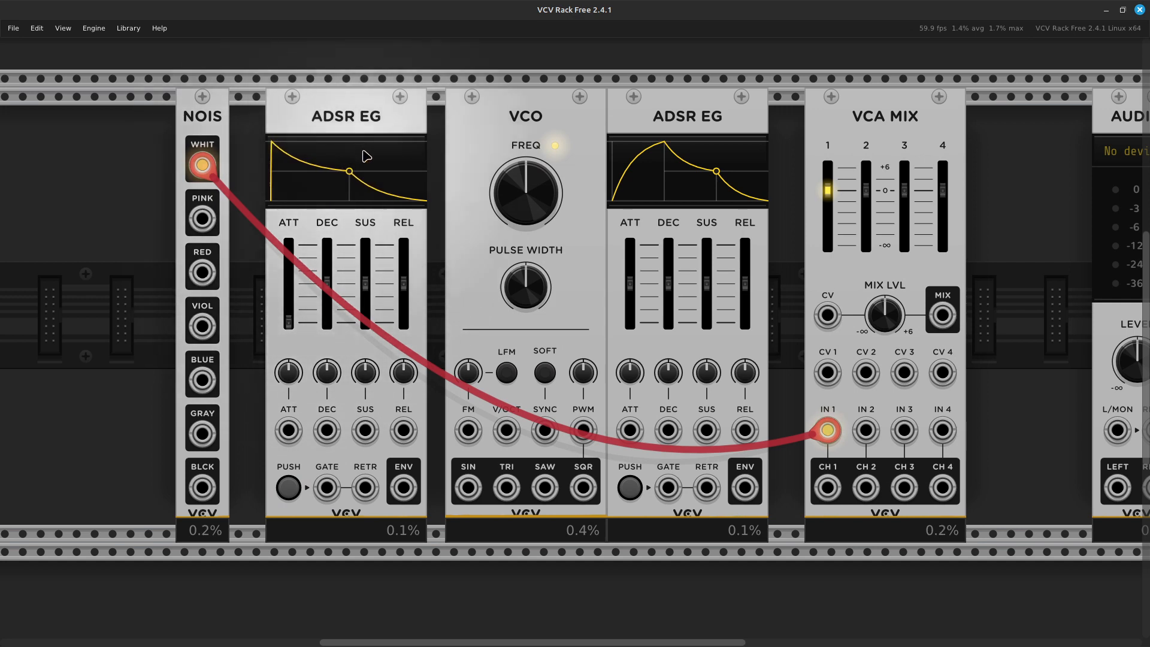
pyautogui.moveTo(327, 281); pyautogui.dragTo(327, 322)
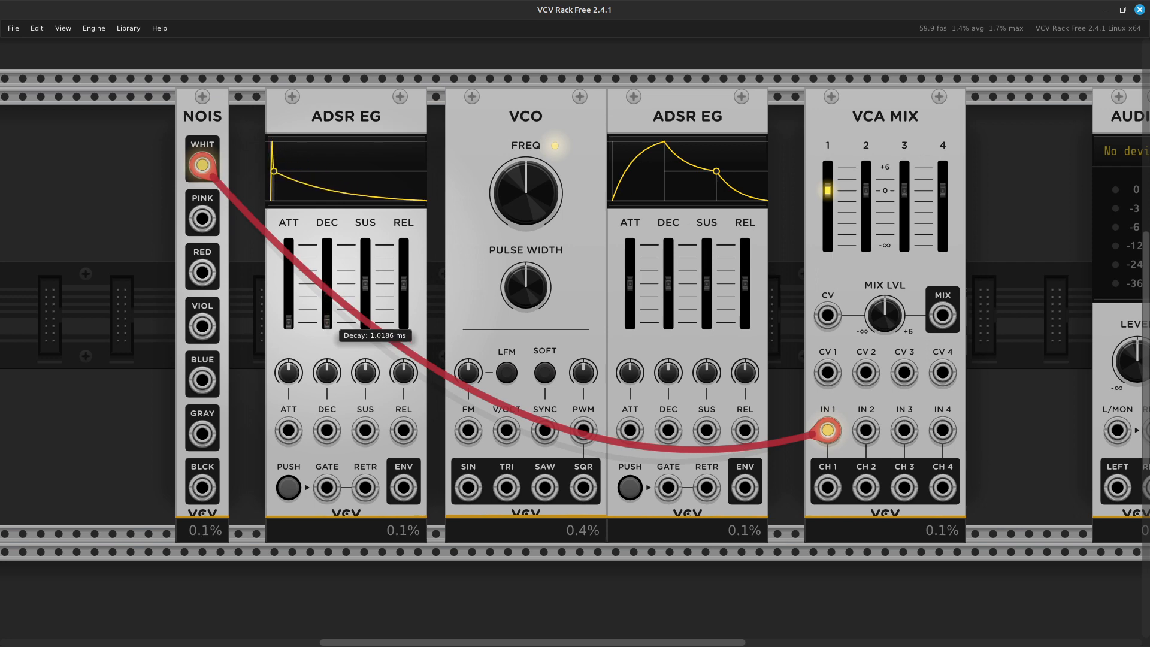
pyautogui.moveTo(365, 261)
pyautogui.moveTo(365, 260); pyautogui.dragTo(366, 317)
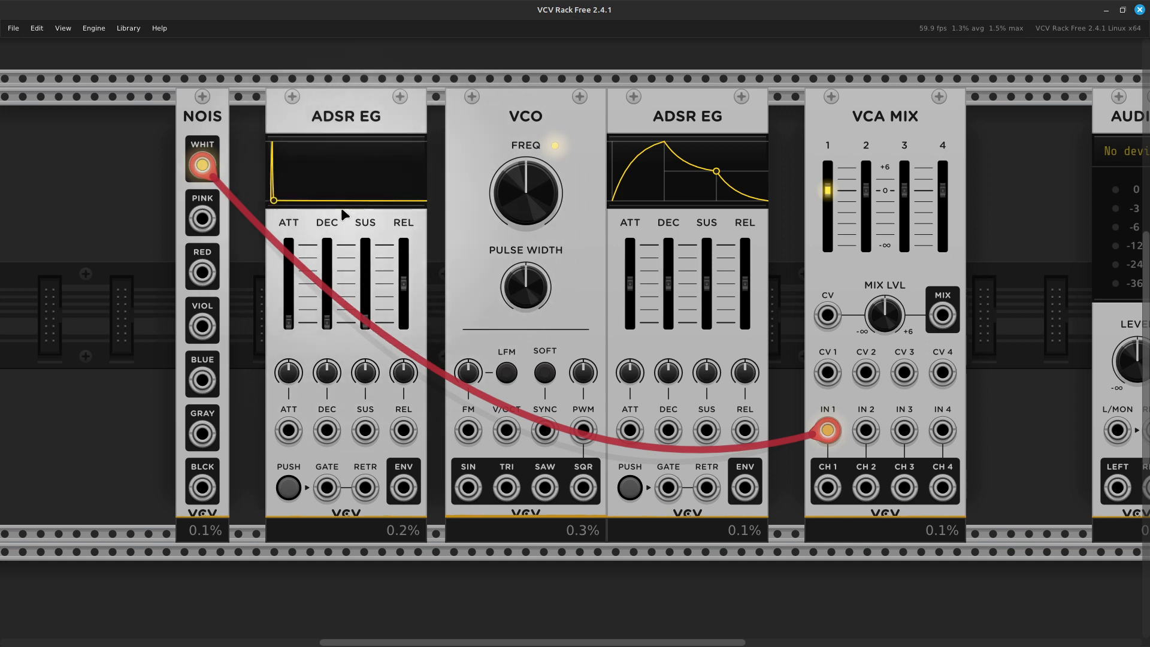
pyautogui.moveTo(404, 281)
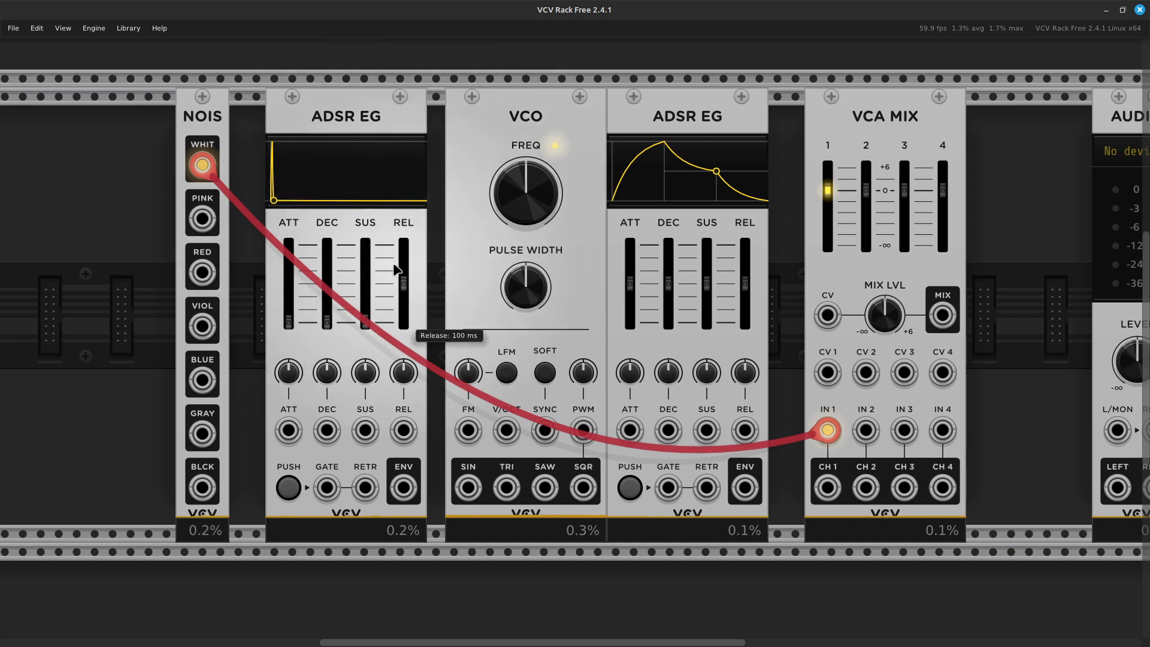
pyautogui.moveTo(407, 288); pyautogui.dragTo(407, 323)
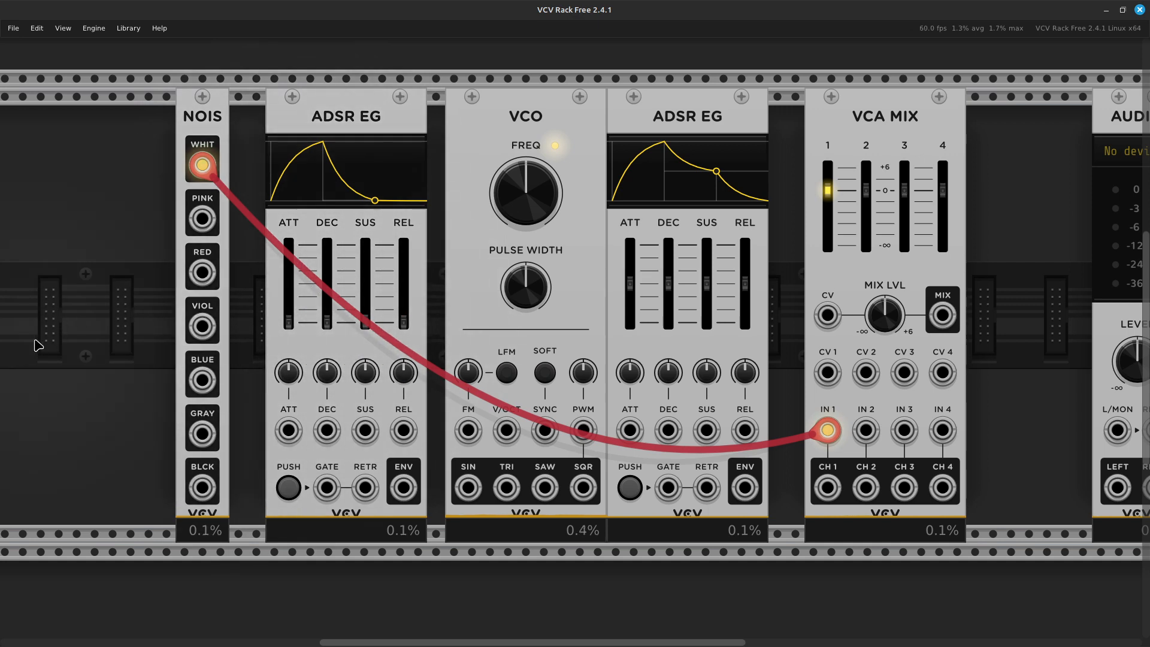
# Patch a yellow cable from the first ADSR EG's envelope output to the VCA Mix's CV 1 input
pyautogui.rightClick(394, 499)
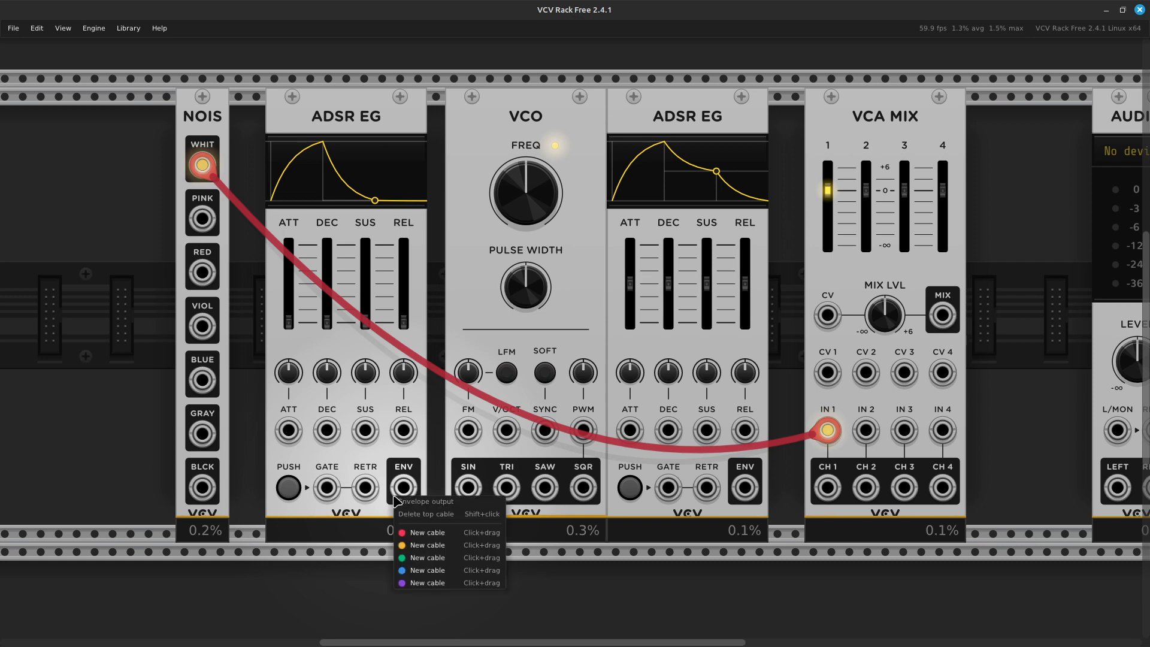
pyautogui.moveTo(406, 547); pyautogui.dragTo(822, 383)
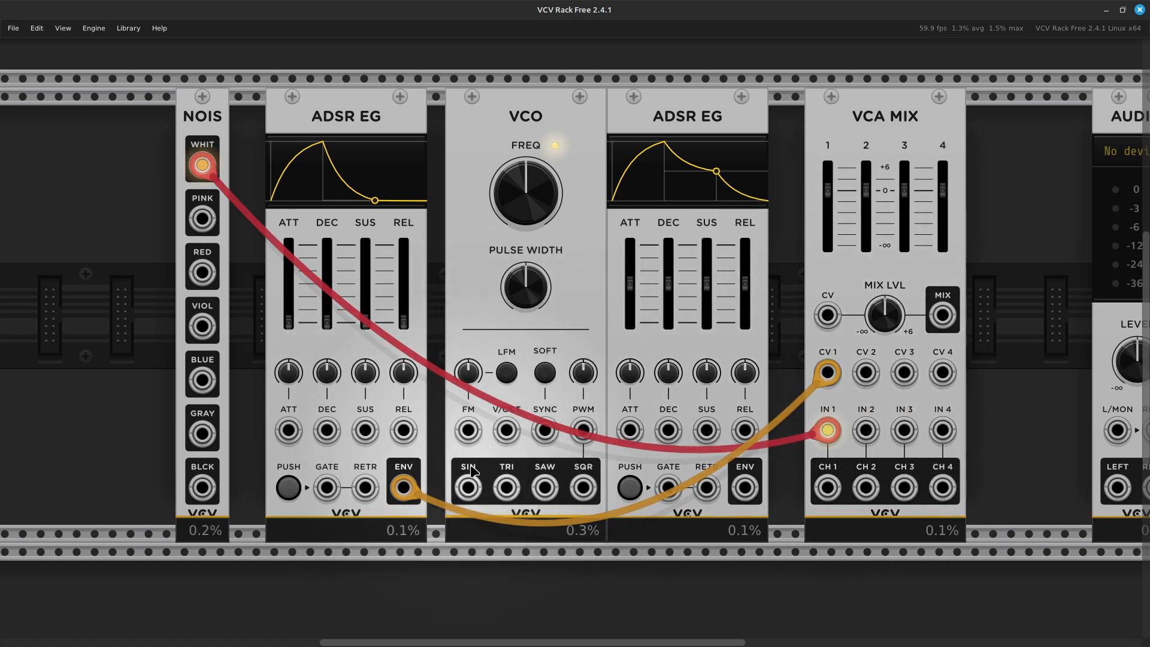
# Add the MIDI to CV module before the Noise module and patch its gate output to the first ADSR EG's gate input
pyautogui.rightClick(126, 339)
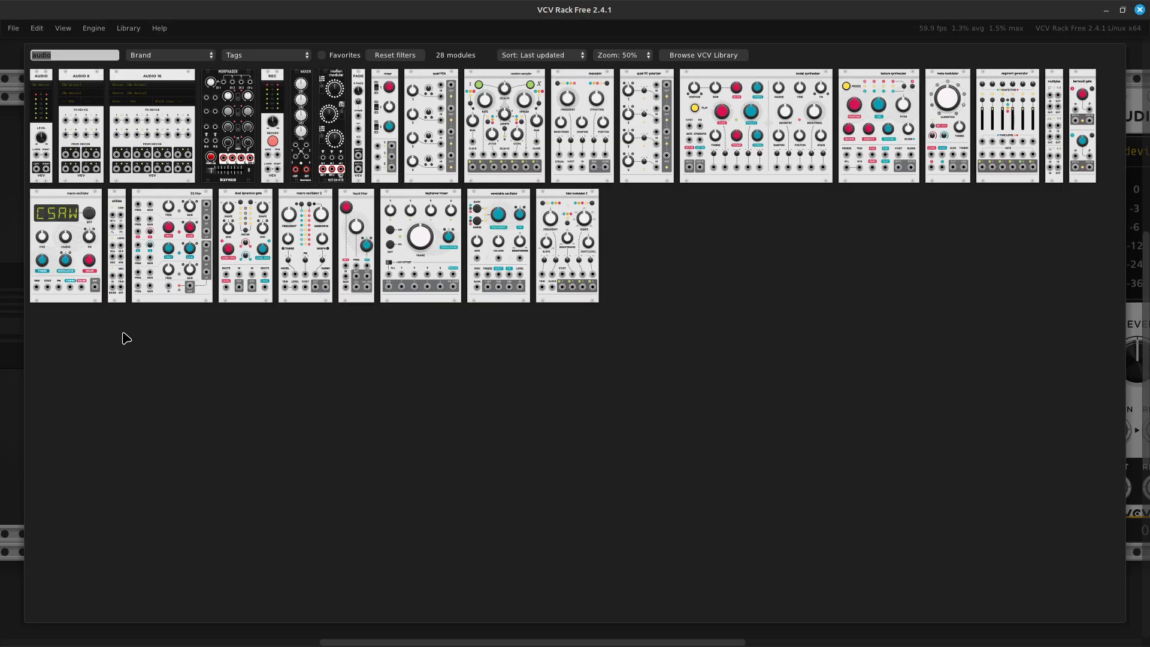
pyautogui.press('BackSpace')
pyautogui.write('midi')
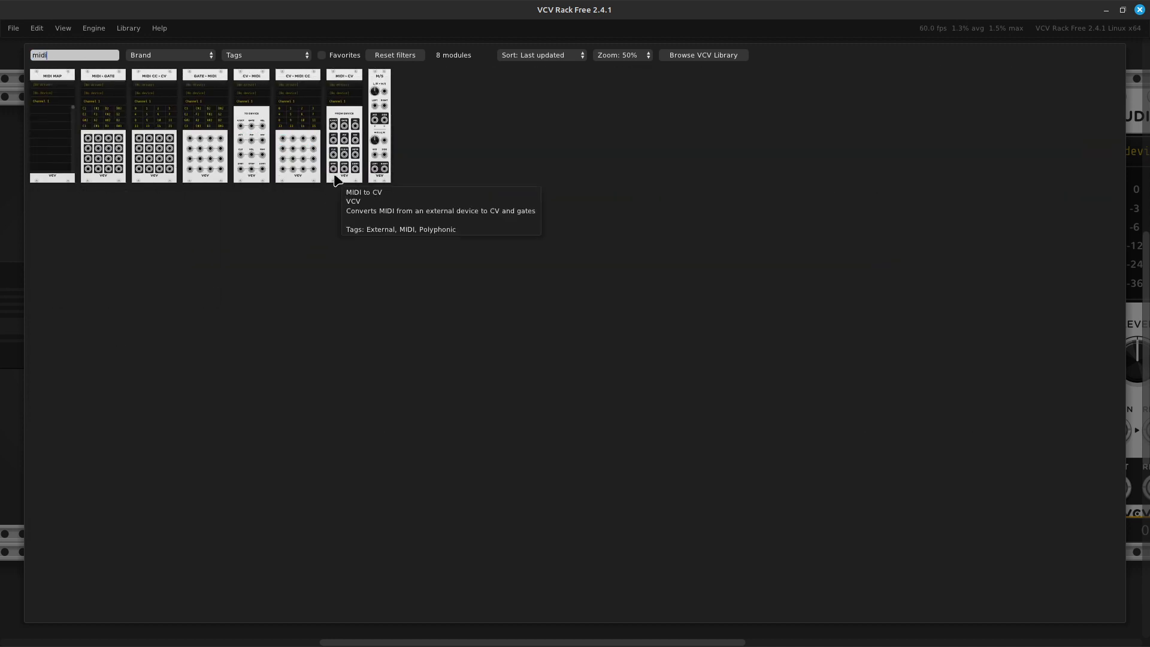
pyautogui.click(331, 158)
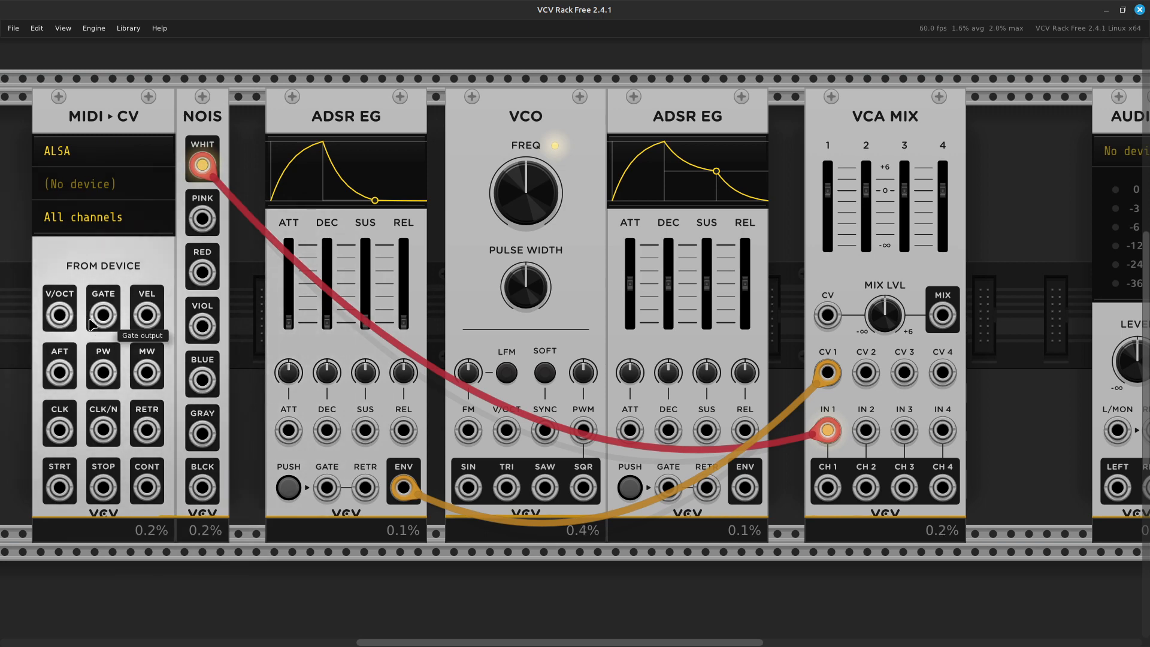
pyautogui.moveTo(101, 323); pyautogui.dragTo(327, 488)
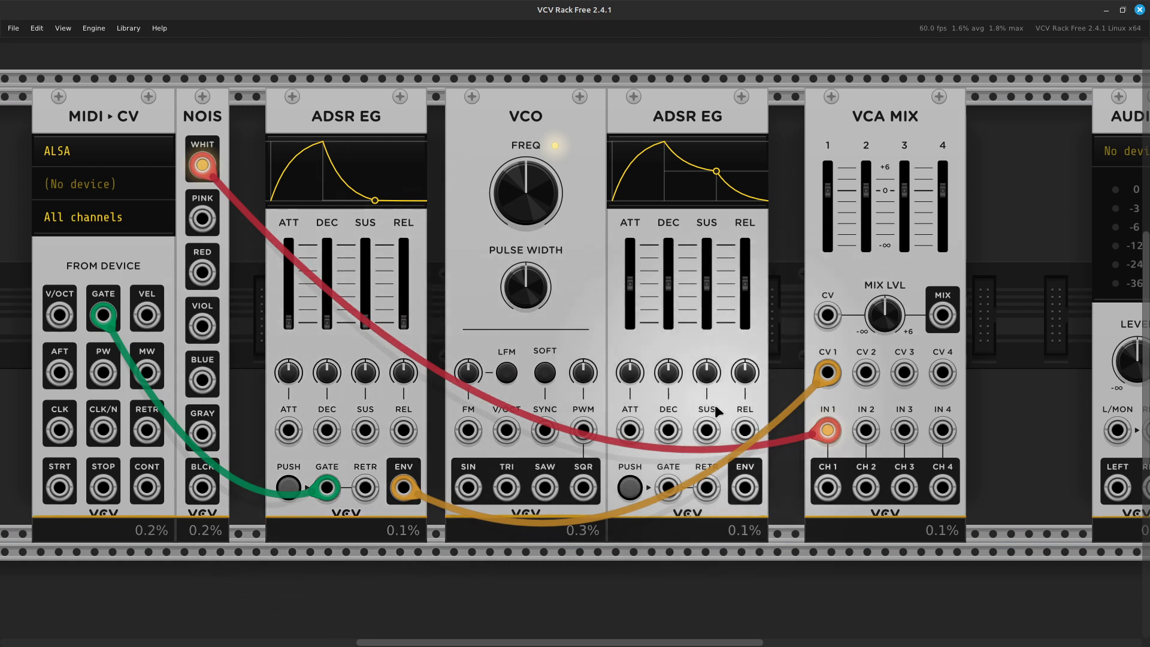
# Keep ALSA as the MIDI to CV module's driver and select the Launchkey MK3 49 LKMK3 MIDI In 24:0 device
pyautogui.click(110, 152)
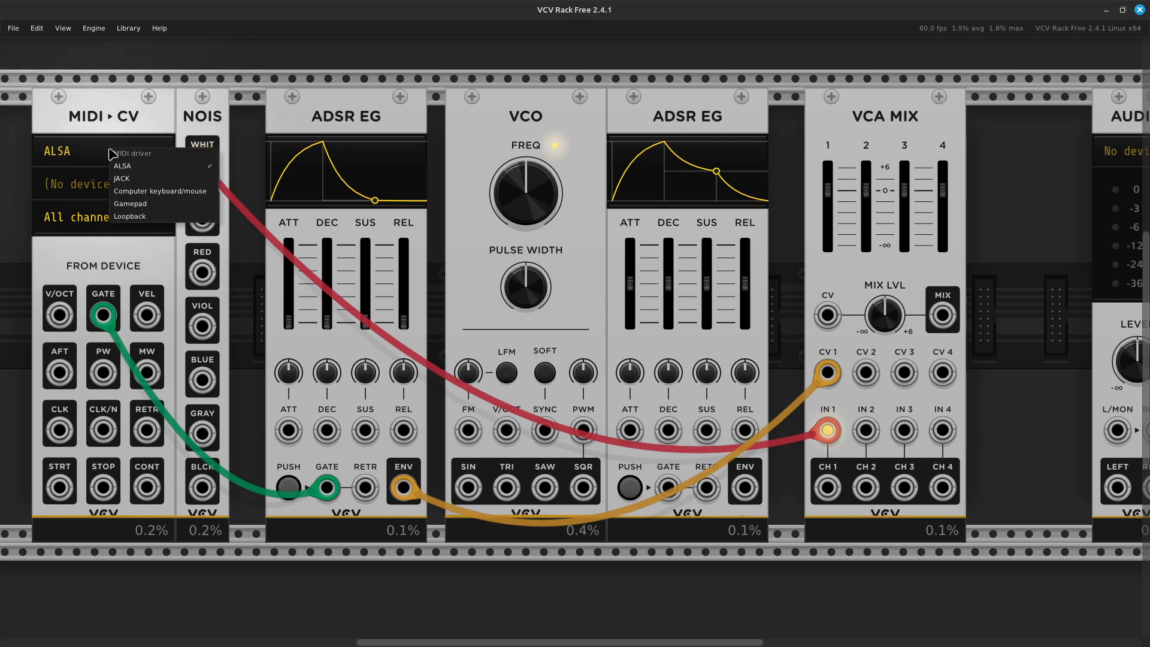
pyautogui.doubleClick(152, 164)
pyautogui.click(111, 189)
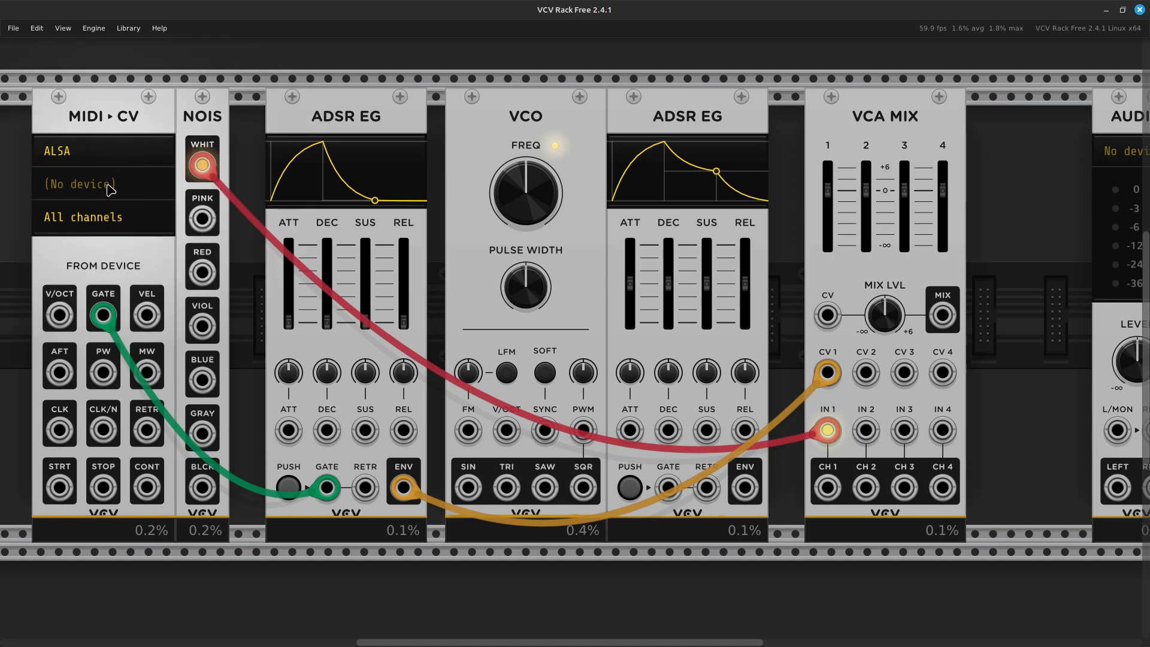
pyautogui.click(110, 189)
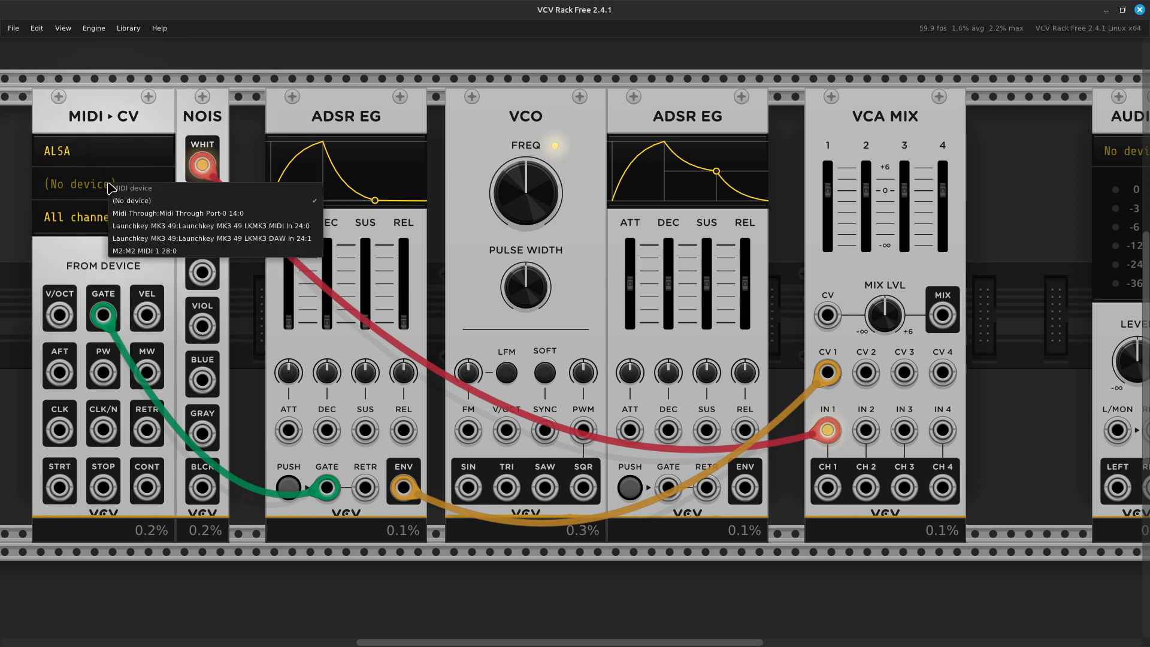
pyautogui.click(164, 230)
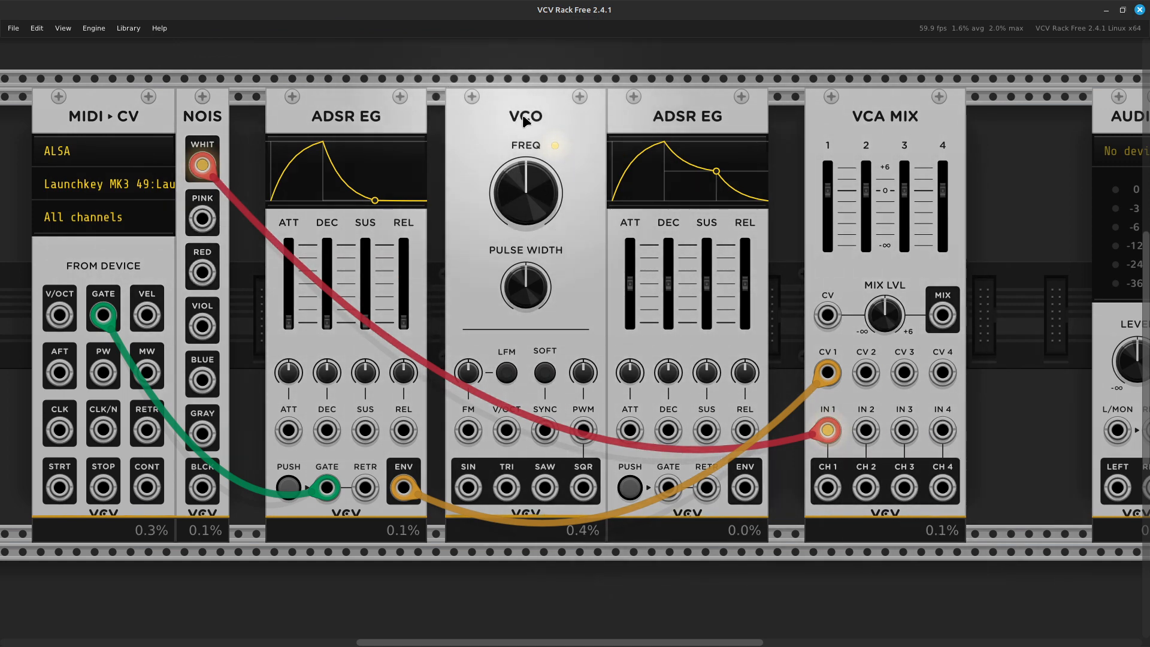
# Close the gaps after the first ADSR EG by moving the VCO, second ADSR EG, VCA Mix and Audio modules side by side
pyautogui.moveTo(530, 120); pyautogui.dragTo(512, 120)
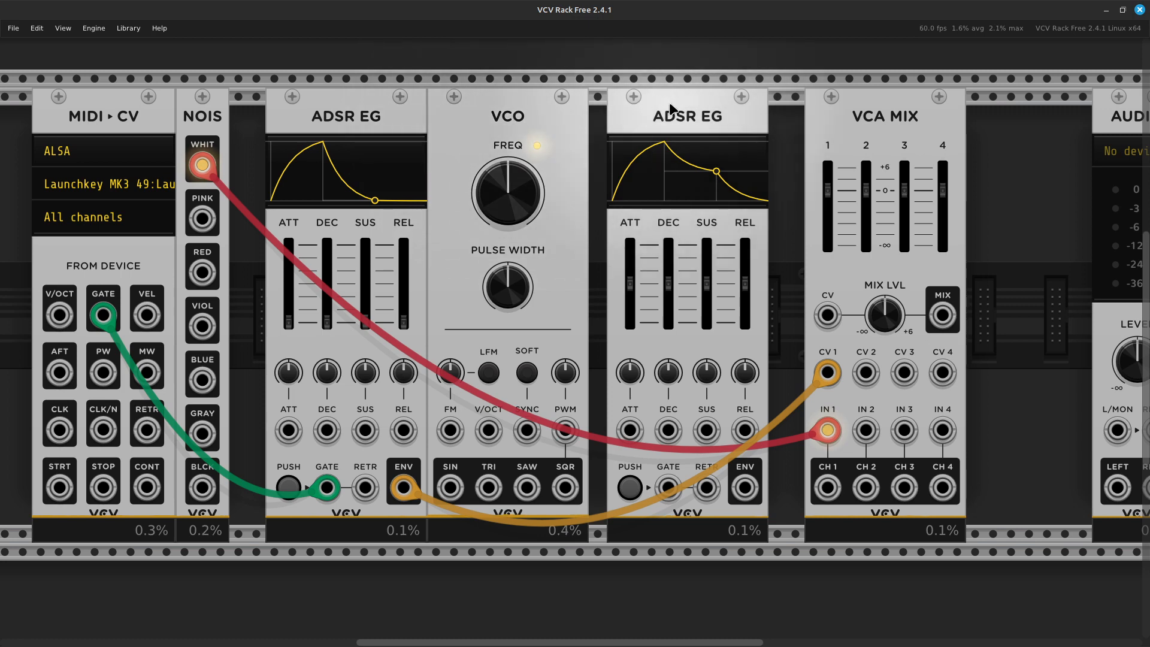
pyautogui.moveTo(670, 109); pyautogui.dragTo(652, 109)
pyautogui.moveTo(858, 100); pyautogui.dragTo(795, 111)
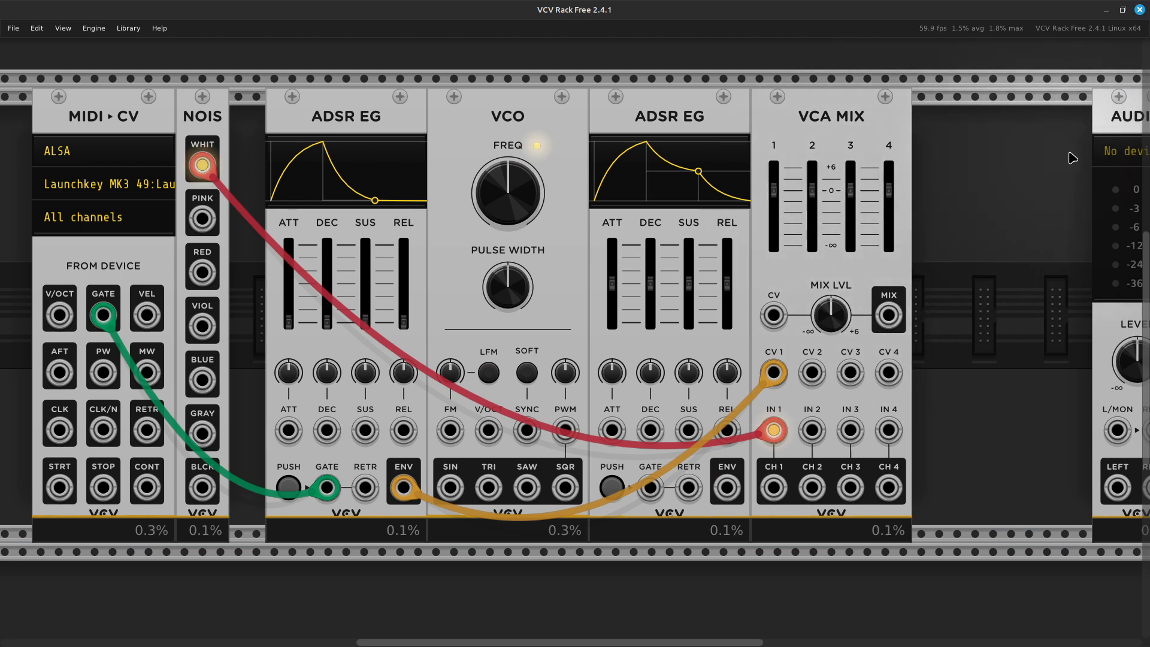
pyautogui.moveTo(1112, 113); pyautogui.dragTo(937, 149)
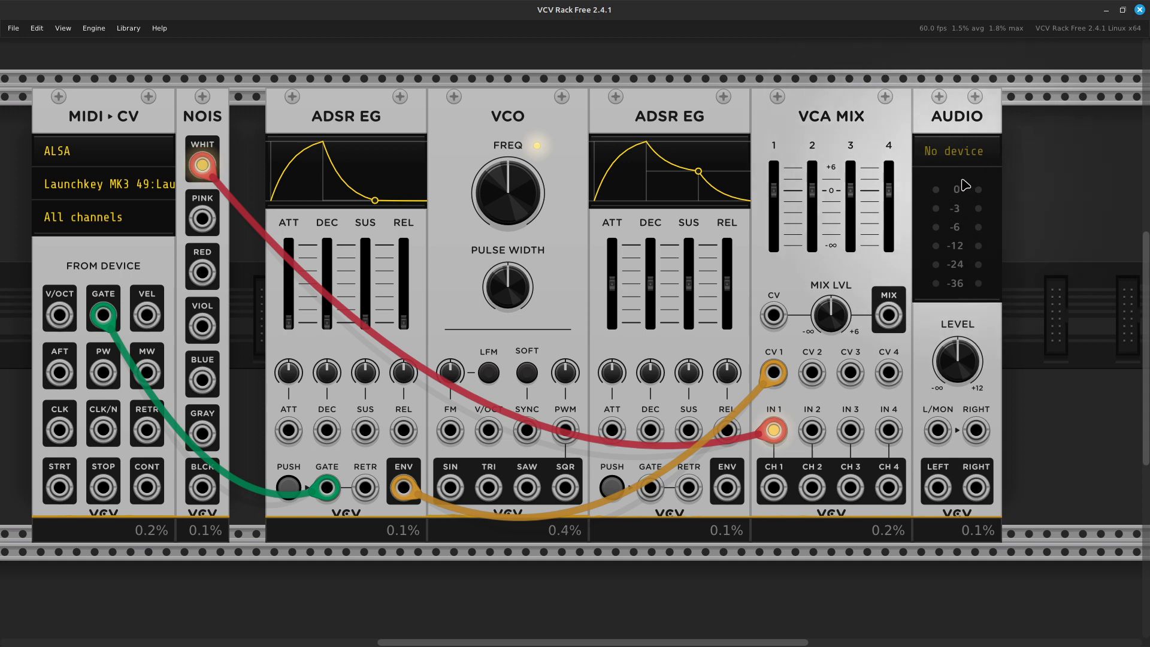
# Set the Audio module's driver to JACK and its device to M Series Pro
pyautogui.click(953, 151)
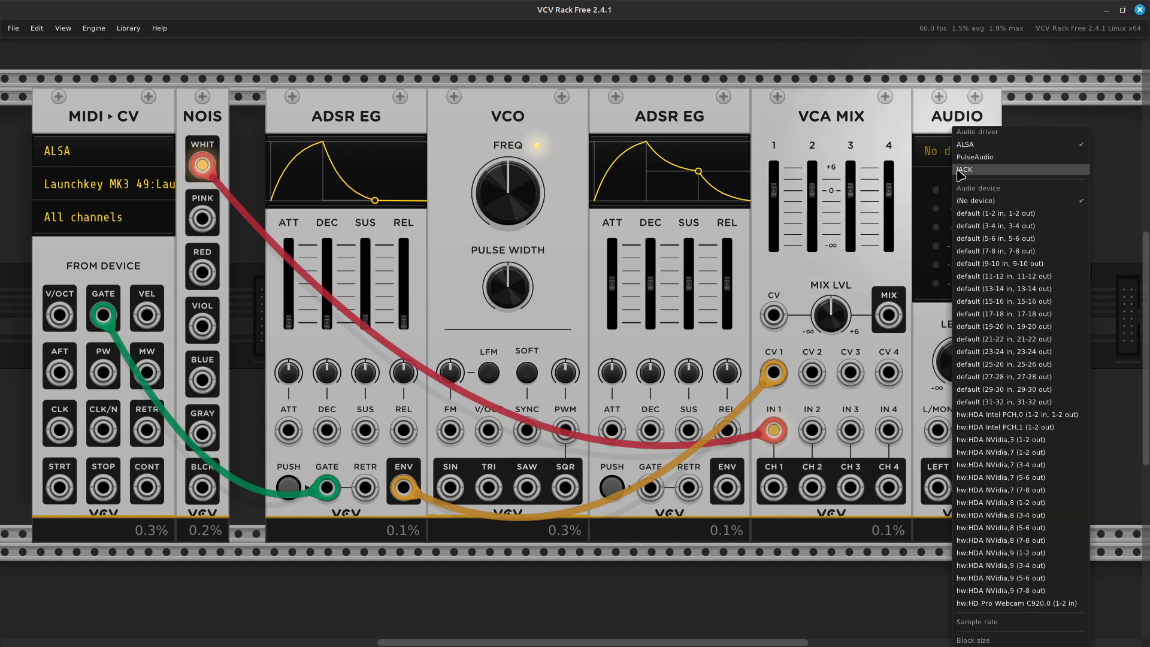
pyautogui.click(961, 170)
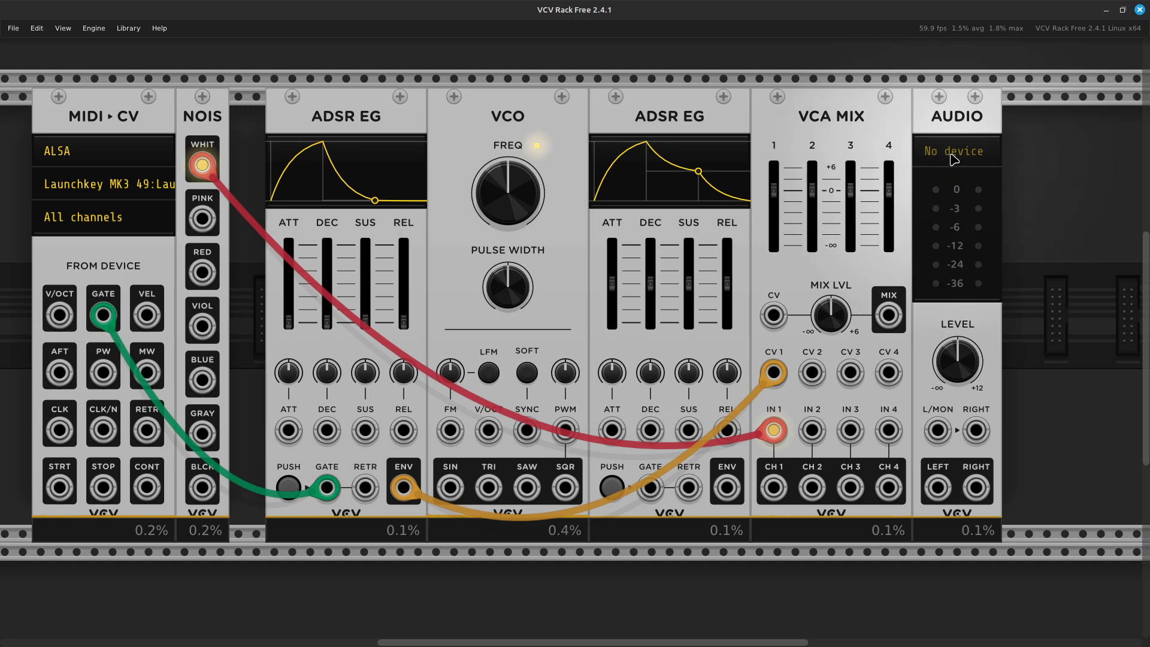
pyautogui.click(954, 156)
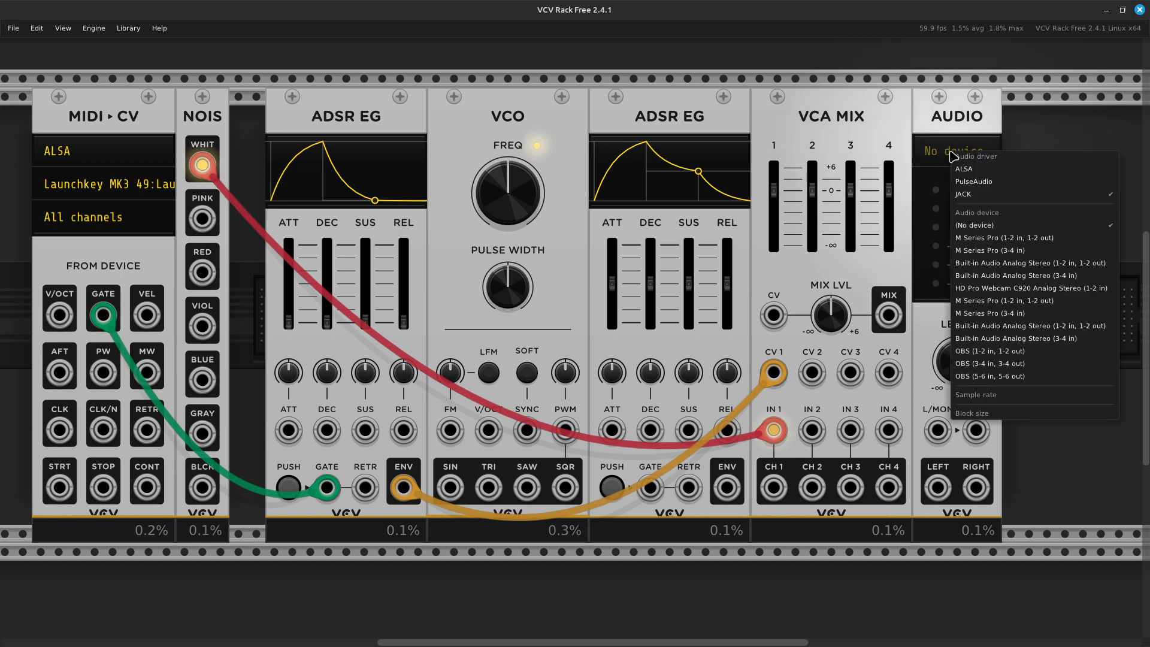
pyautogui.click(969, 245)
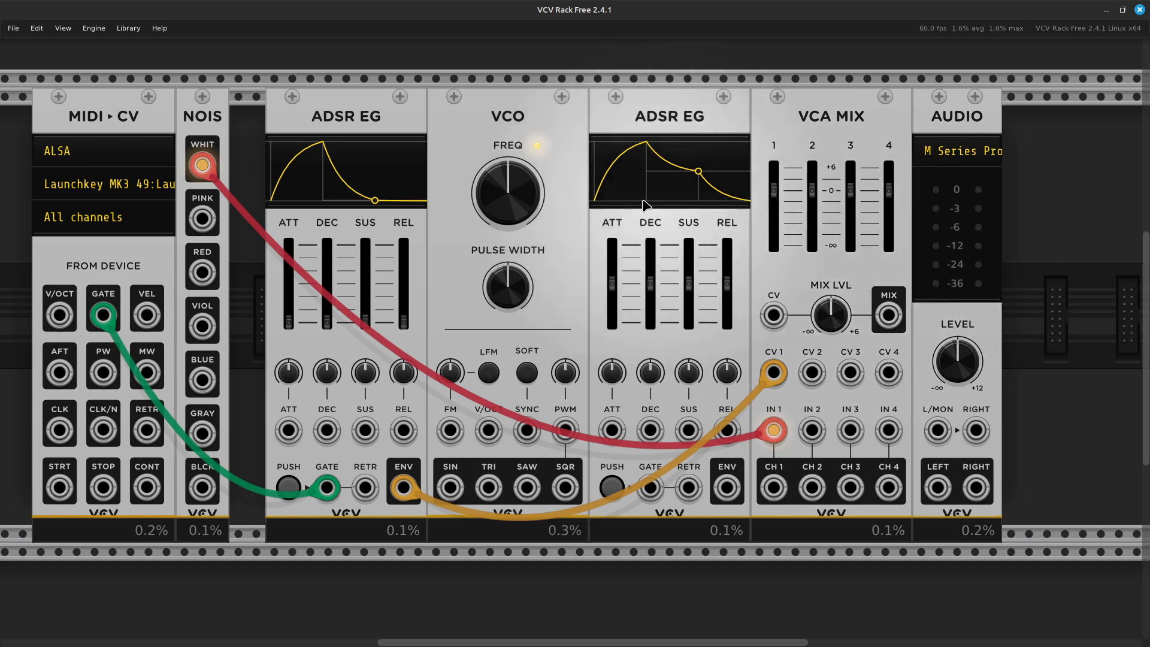
# Select both ADSR EGs, the VCO, VCA Mix and Audio modules, move them together against the Noise module, and deselect them
pyautogui.keyDown('ctrl'); pyautogui.click(376, 116); pyautogui.keyUp('ctrl')
pyautogui.keyDown('ctrl'); pyautogui.click(491, 117); pyautogui.keyUp('ctrl')
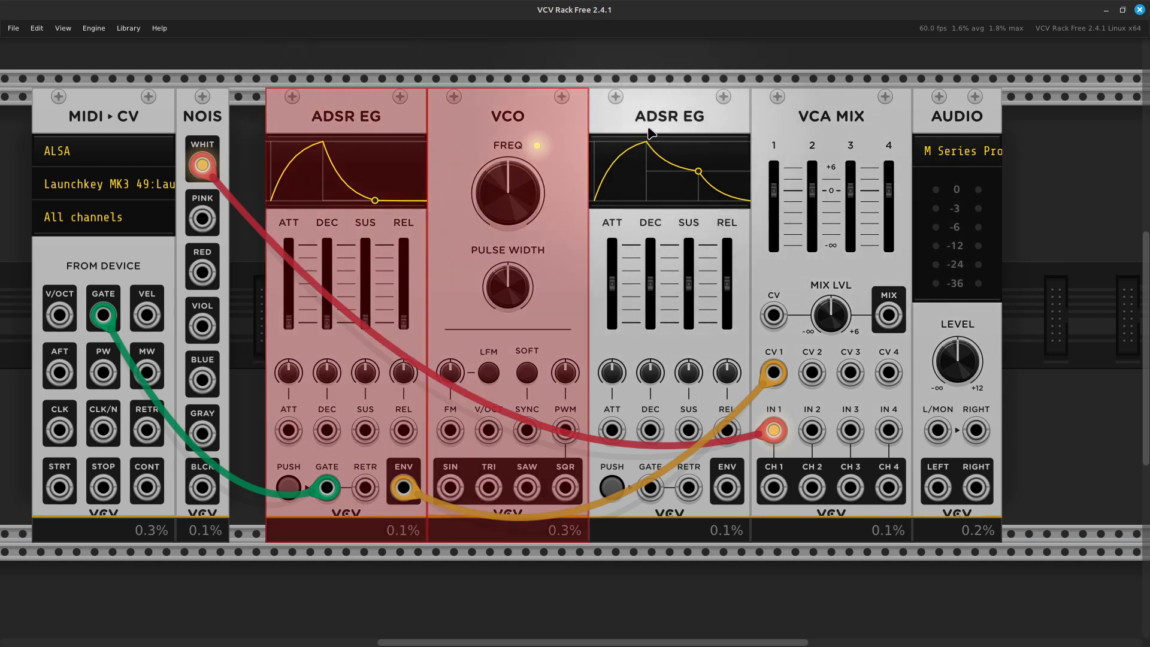
pyautogui.keyDown('ctrl'); pyautogui.click(669, 116); pyautogui.keyUp('ctrl')
pyautogui.keyDown('ctrl'); pyautogui.click(797, 148); pyautogui.keyUp('ctrl')
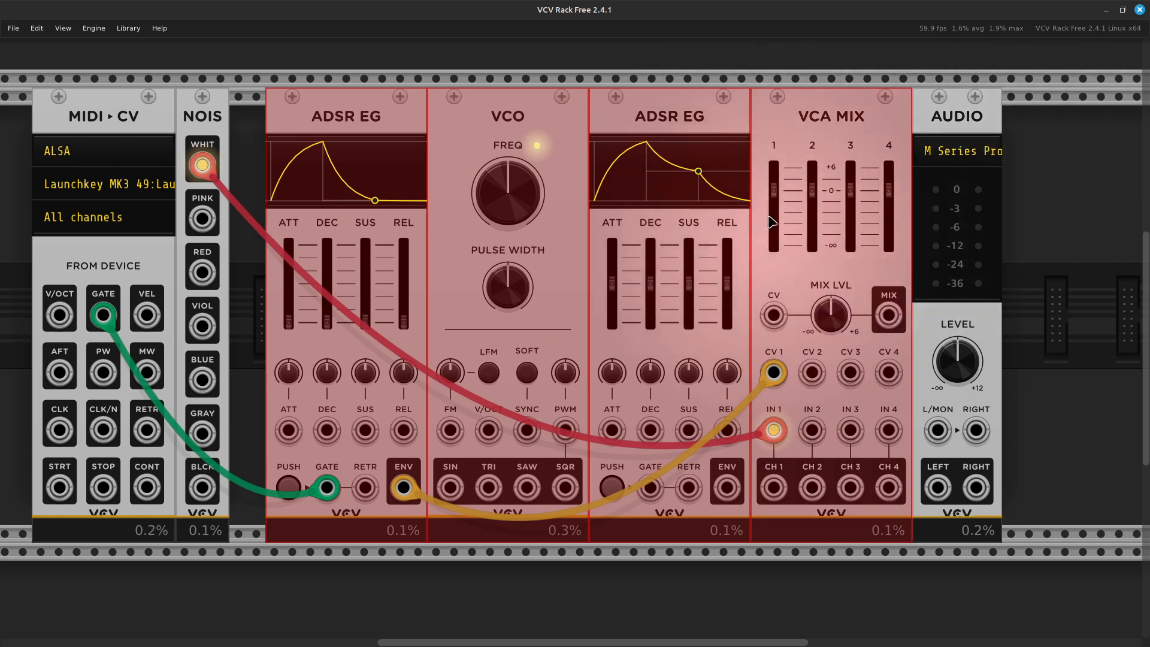
pyautogui.keyDown('ctrl'); pyautogui.click(951, 123); pyautogui.keyUp('ctrl')
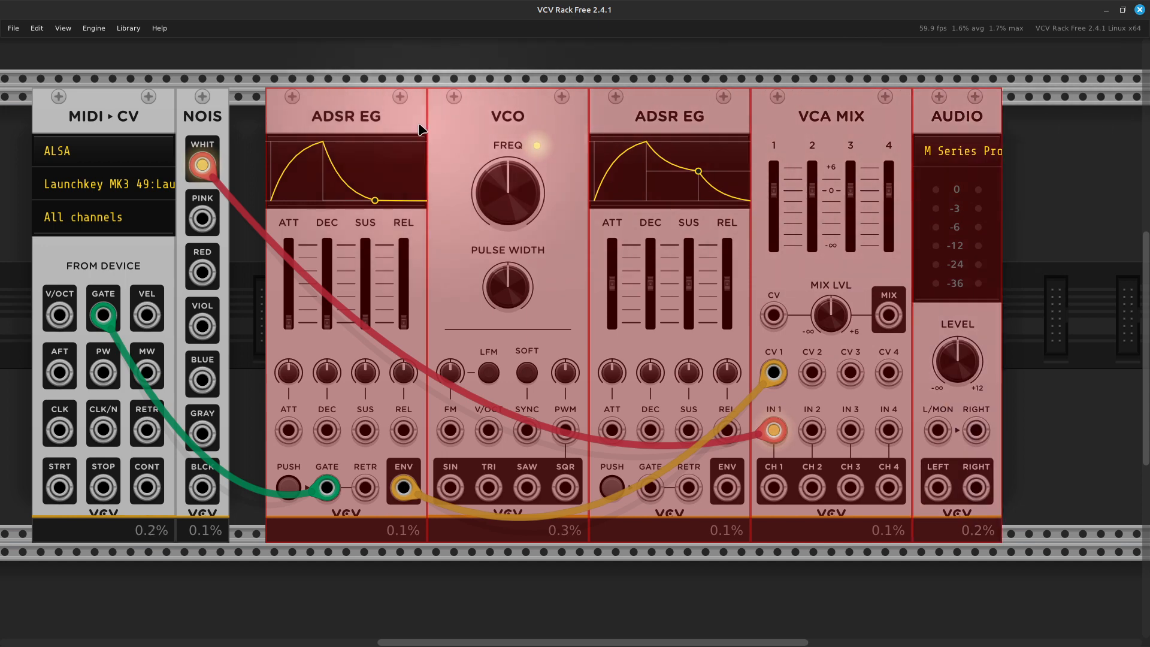
pyautogui.moveTo(380, 116); pyautogui.dragTo(344, 123)
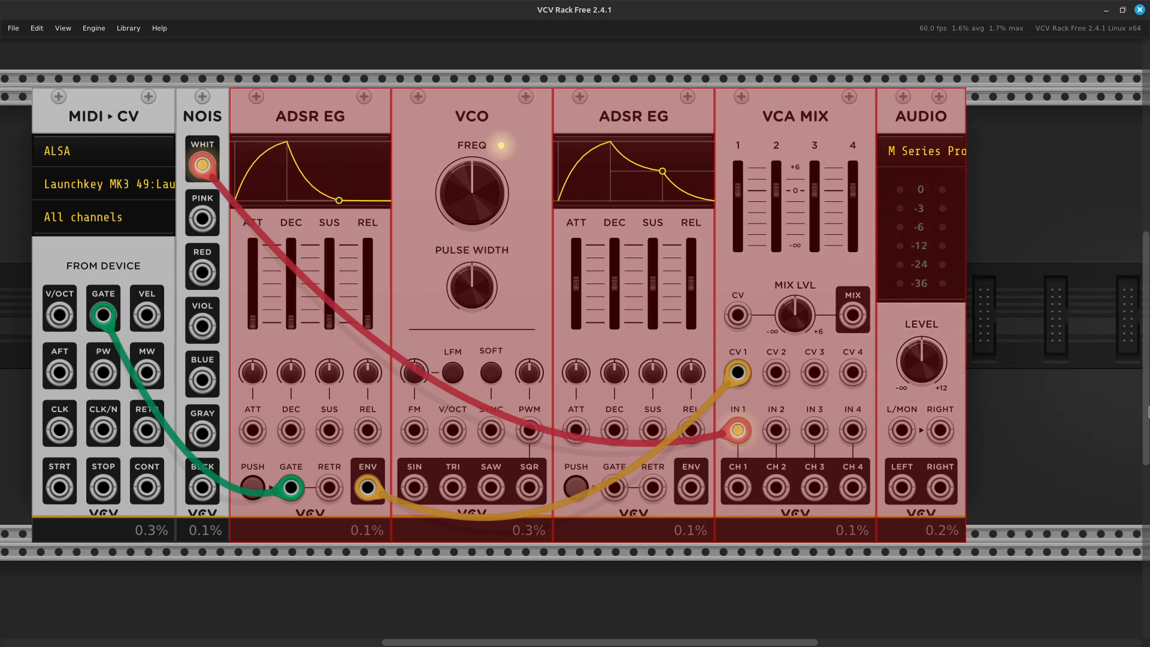
pyautogui.click(1012, 376)
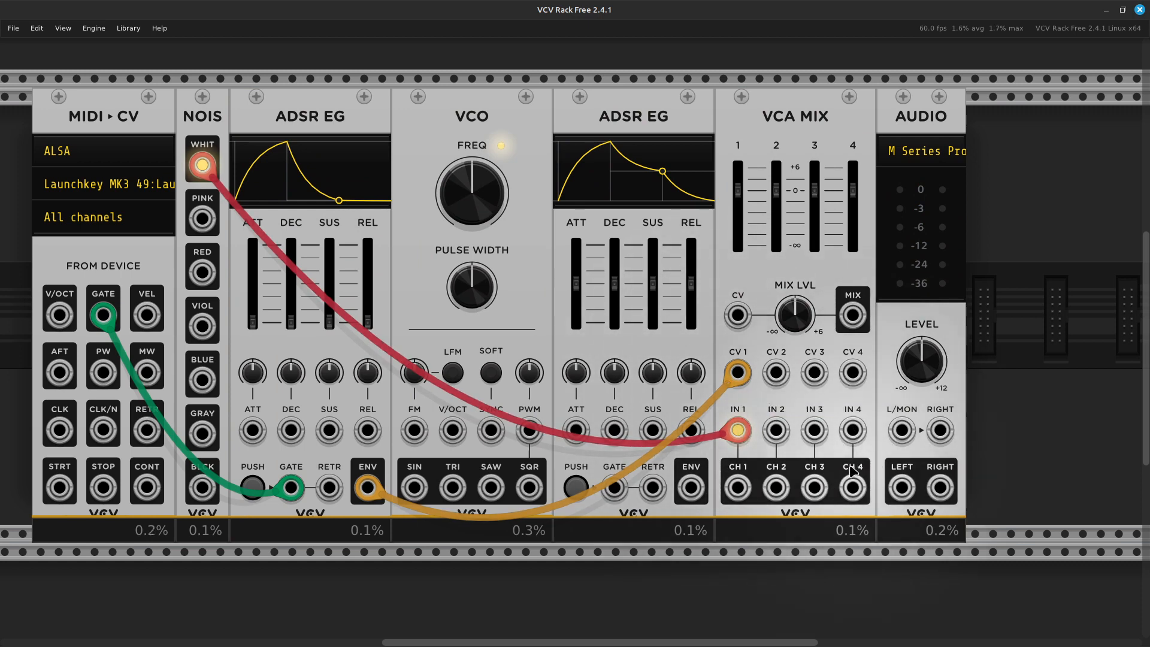
# Patch a blue cable from the VCA Mix's mix output to the Audio module's left/mono input
pyautogui.moveTo(856, 324); pyautogui.dragTo(911, 427)
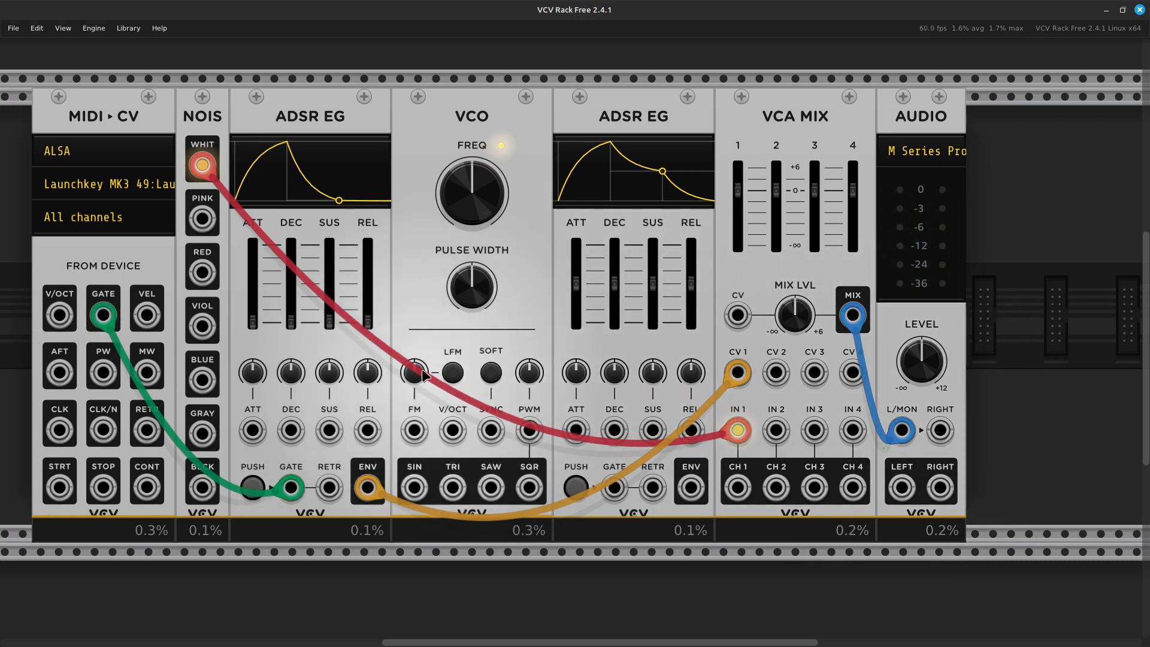
pyautogui.moveTo(332, 317)
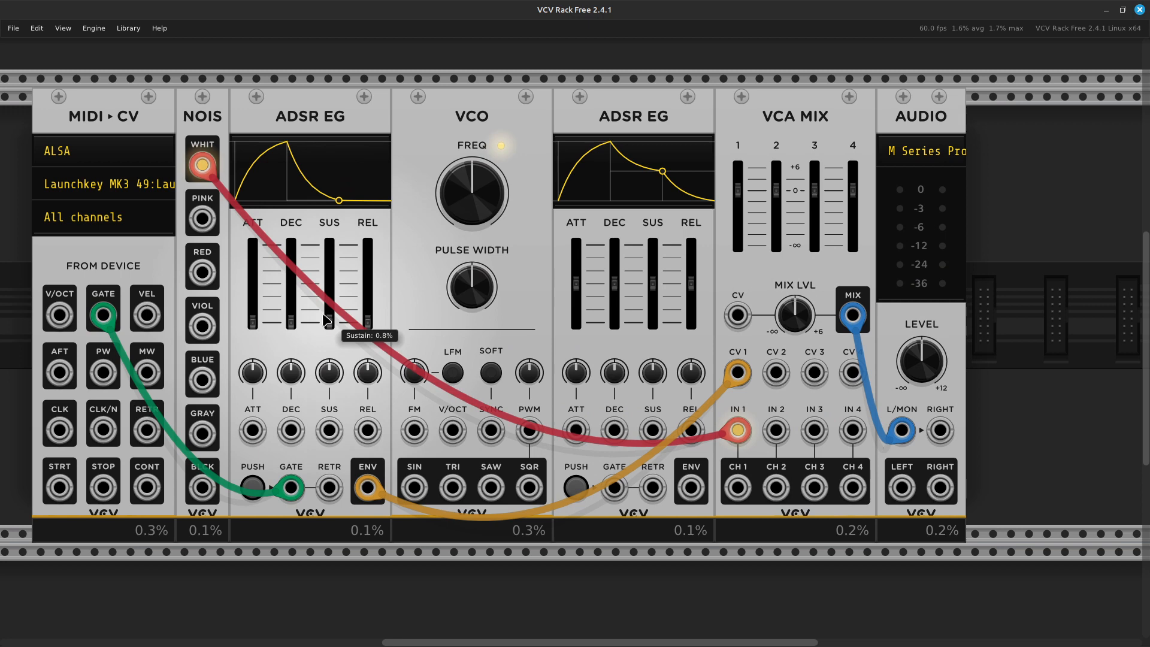
# Move the white noise cable through the pink, red, violet, blue and gray noise outputs in turn, ending on the black noise output
pyautogui.moveTo(213, 164)
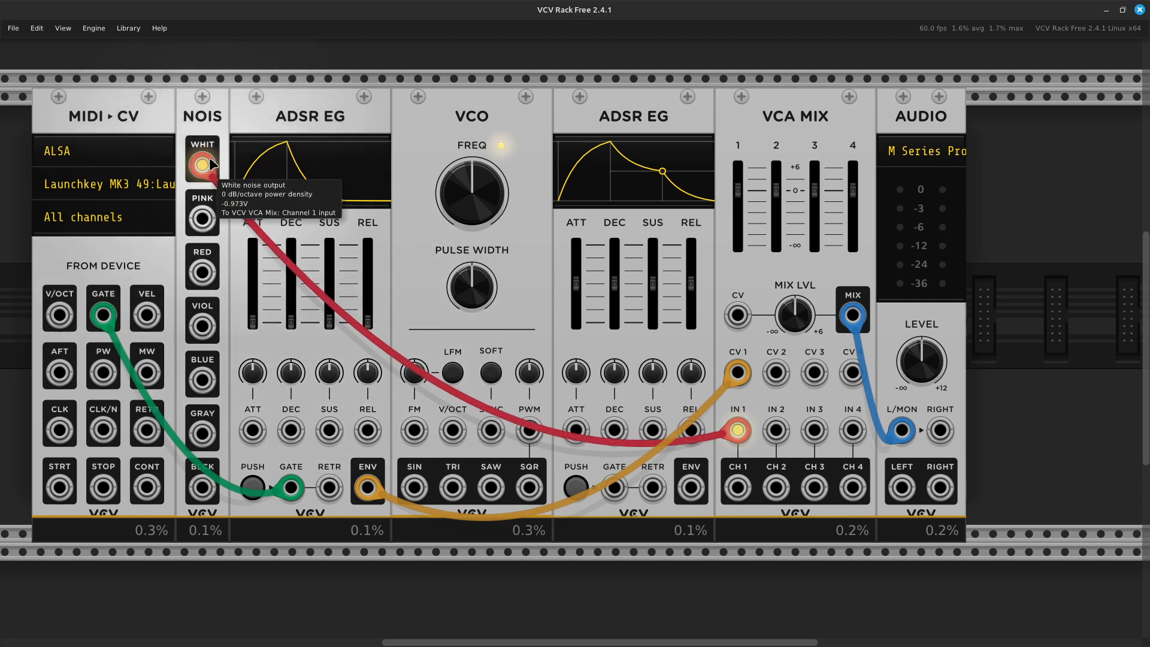
pyautogui.moveTo(208, 167); pyautogui.dragTo(206, 216)
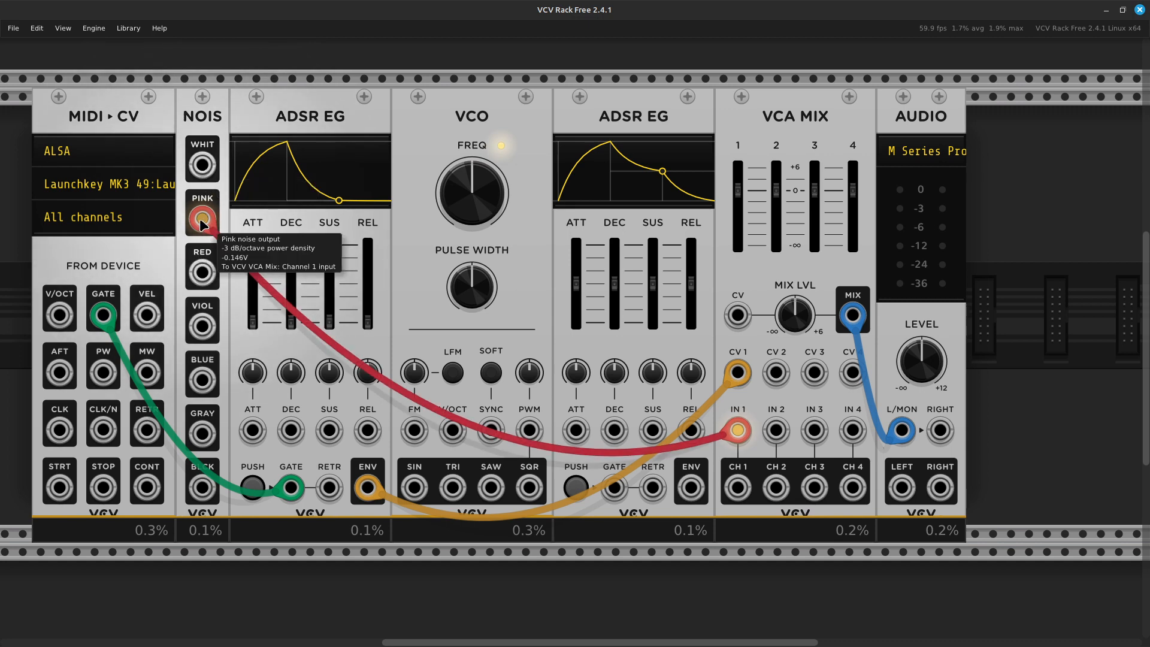
pyautogui.moveTo(202, 238); pyautogui.dragTo(207, 270)
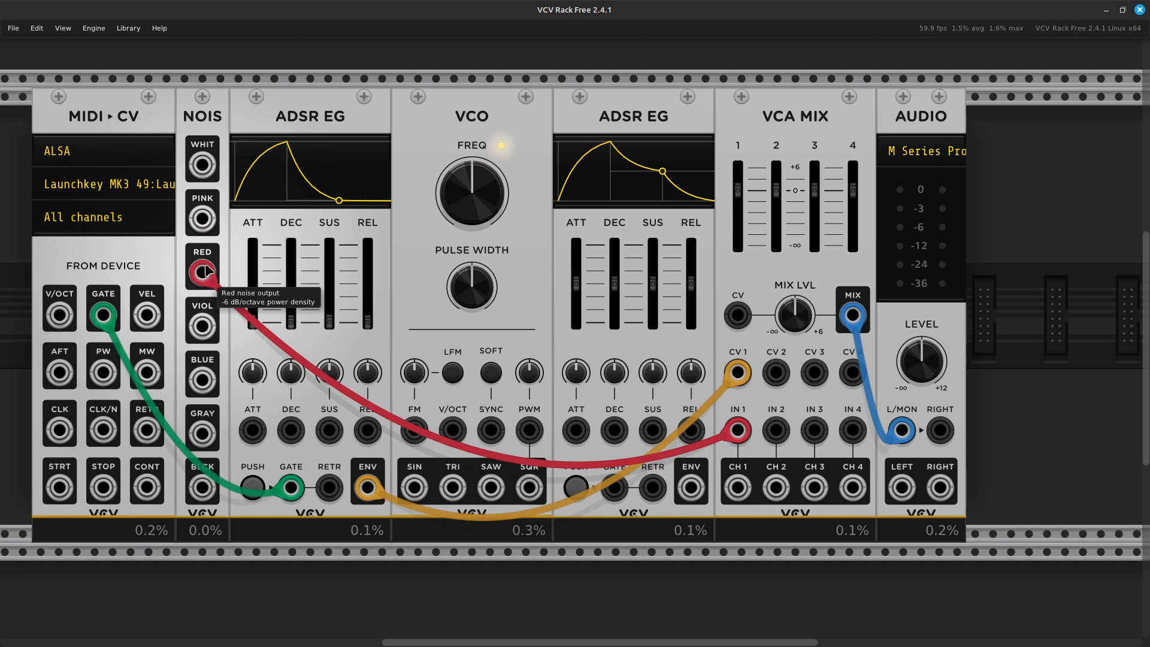
pyautogui.moveTo(206, 271); pyautogui.dragTo(204, 263)
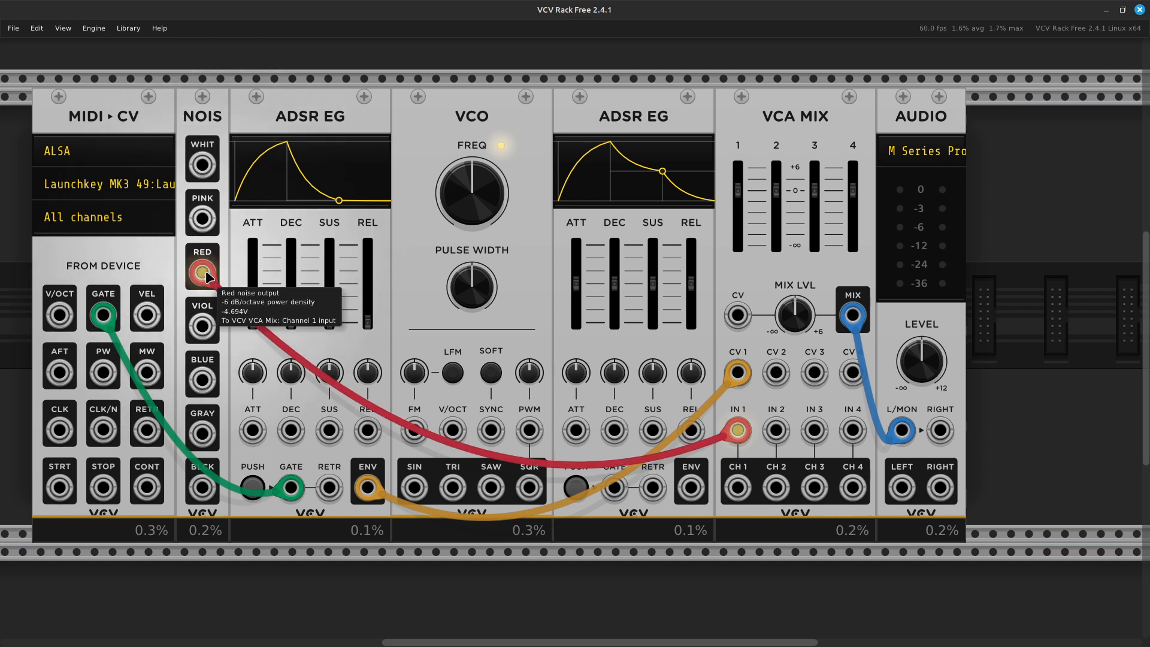
pyautogui.moveTo(202, 272); pyautogui.dragTo(203, 327)
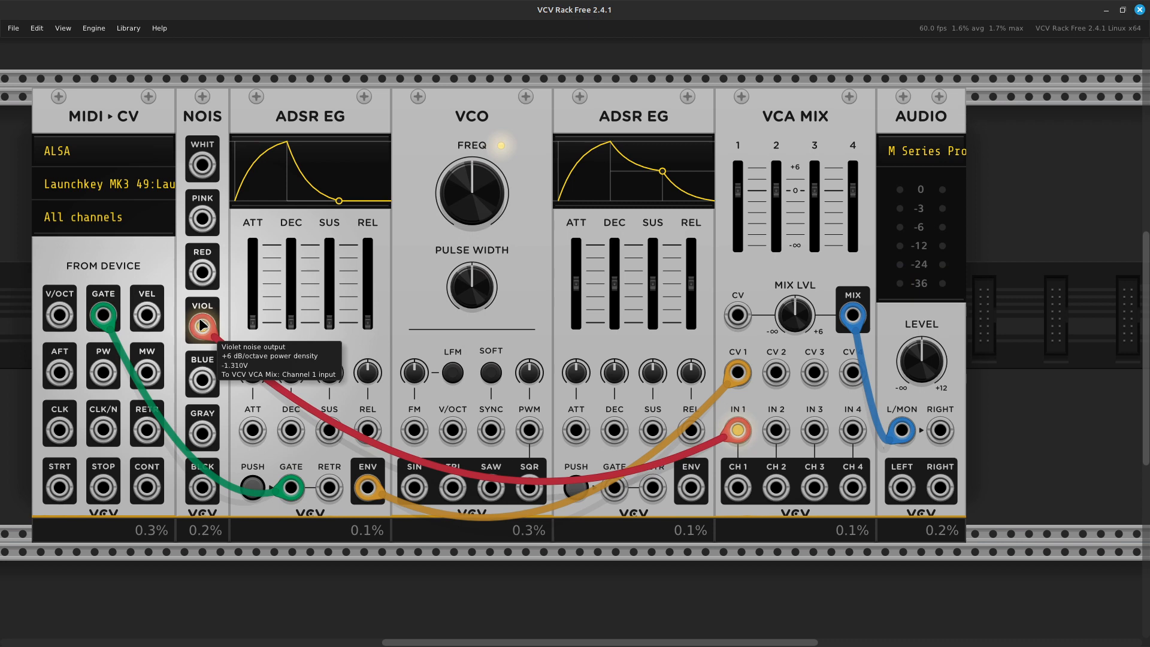
pyautogui.moveTo(202, 325); pyautogui.dragTo(203, 379)
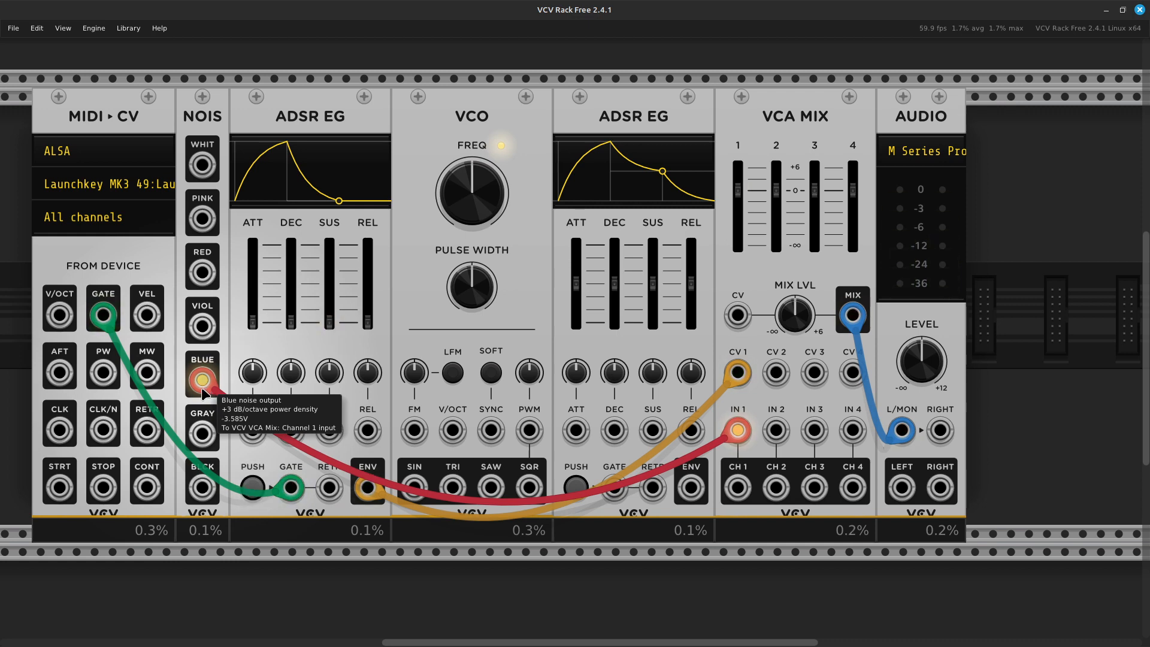
pyautogui.moveTo(200, 388); pyautogui.dragTo(204, 431)
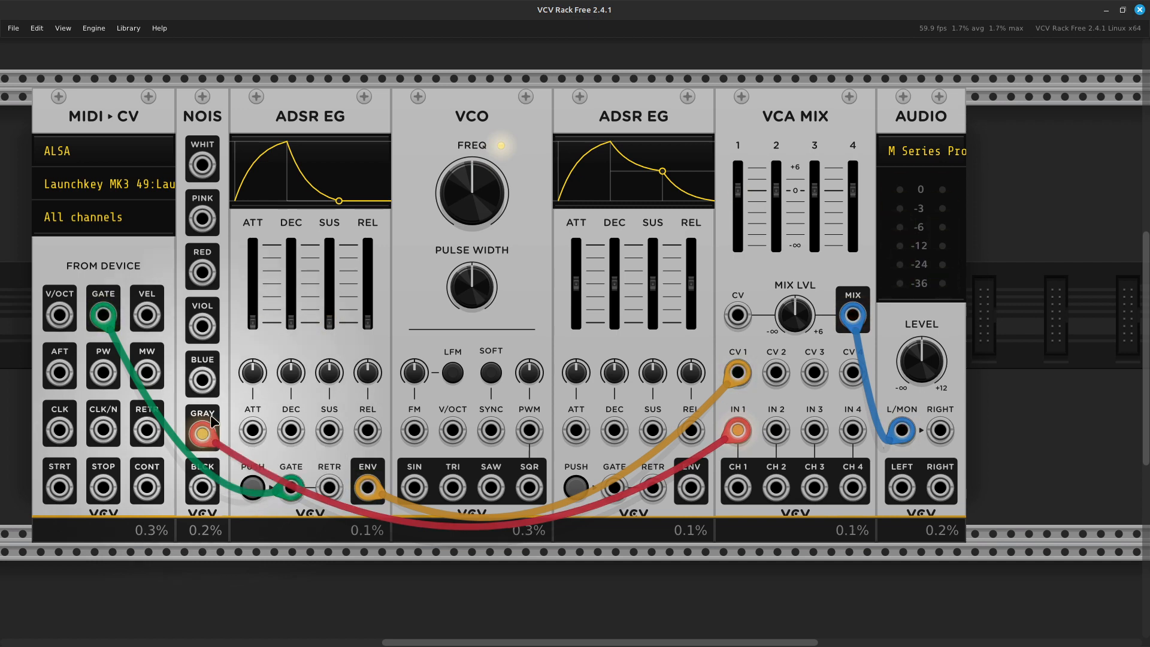
pyautogui.moveTo(203, 434); pyautogui.dragTo(206, 472)
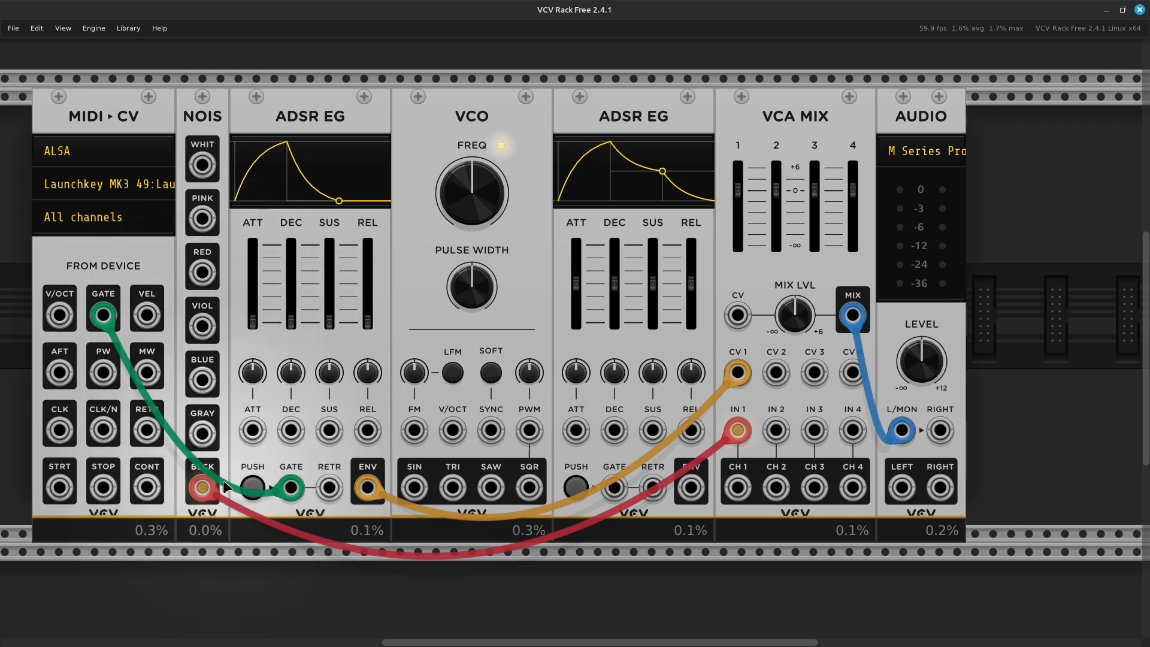
# Lower the second ADSR EG's sustain to 0% and its release to 1 ms
pyautogui.moveTo(481, 229)
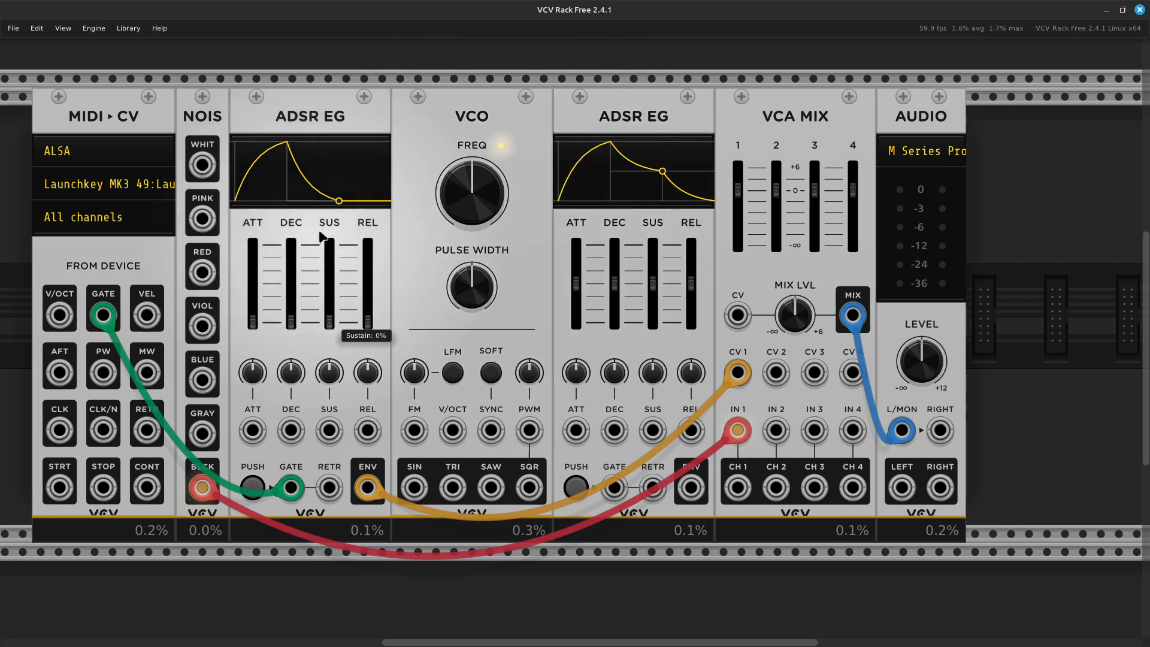
pyautogui.moveTo(691, 298)
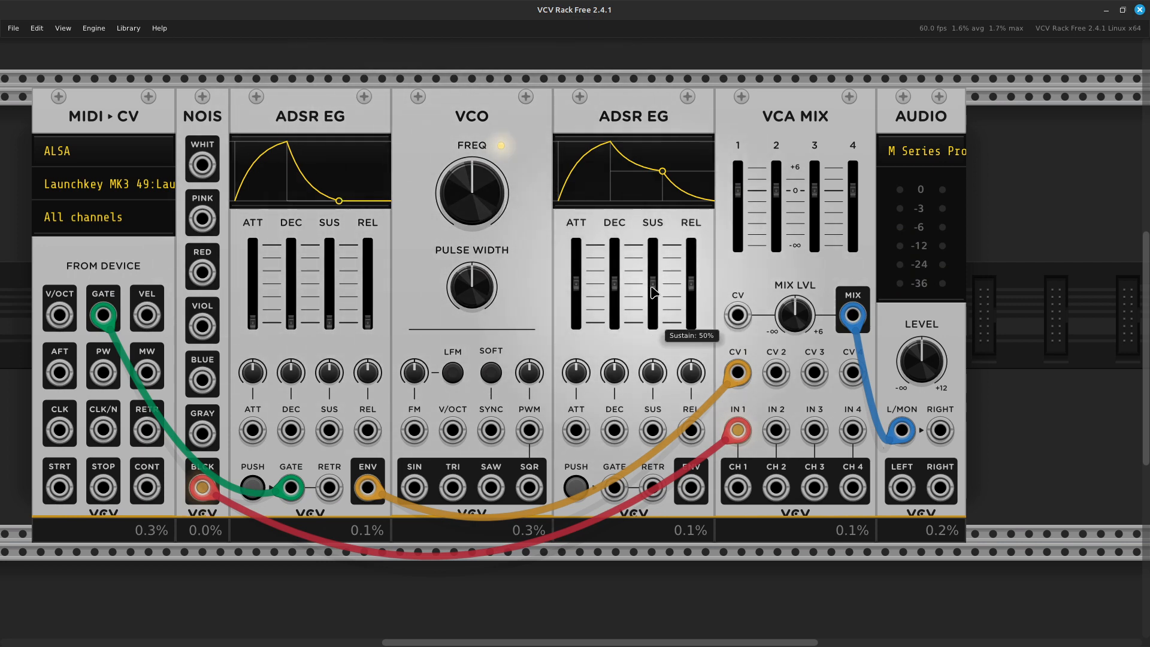
pyautogui.moveTo(655, 284); pyautogui.dragTo(653, 322)
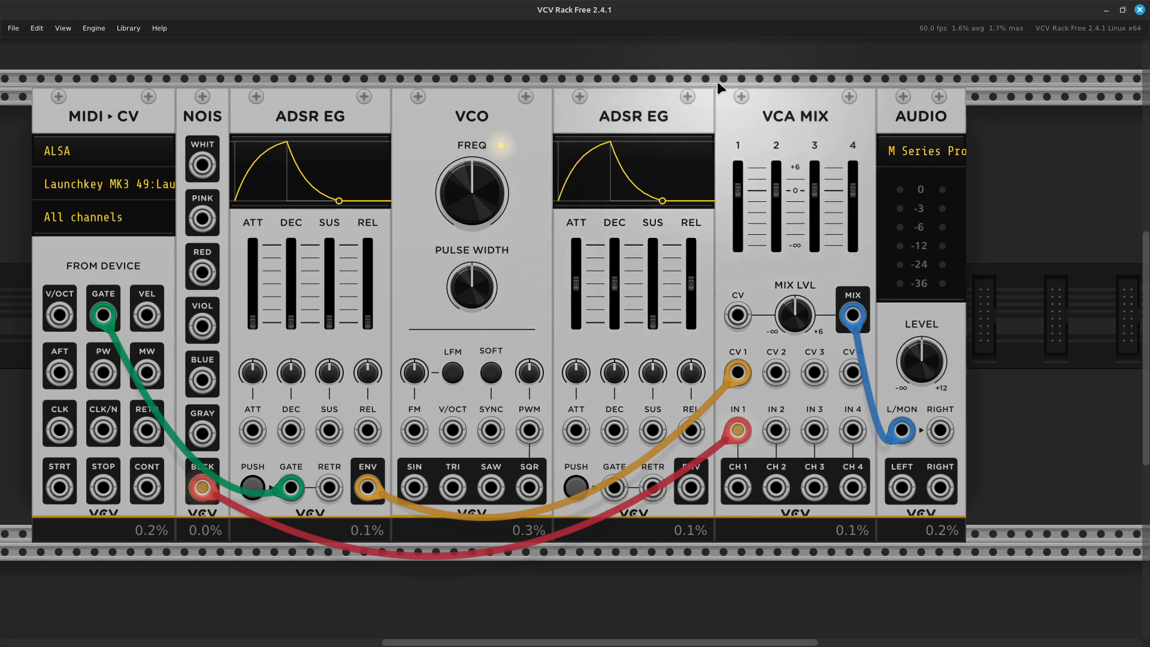
pyautogui.moveTo(694, 295)
pyautogui.moveTo(691, 281); pyautogui.dragTo(691, 322)
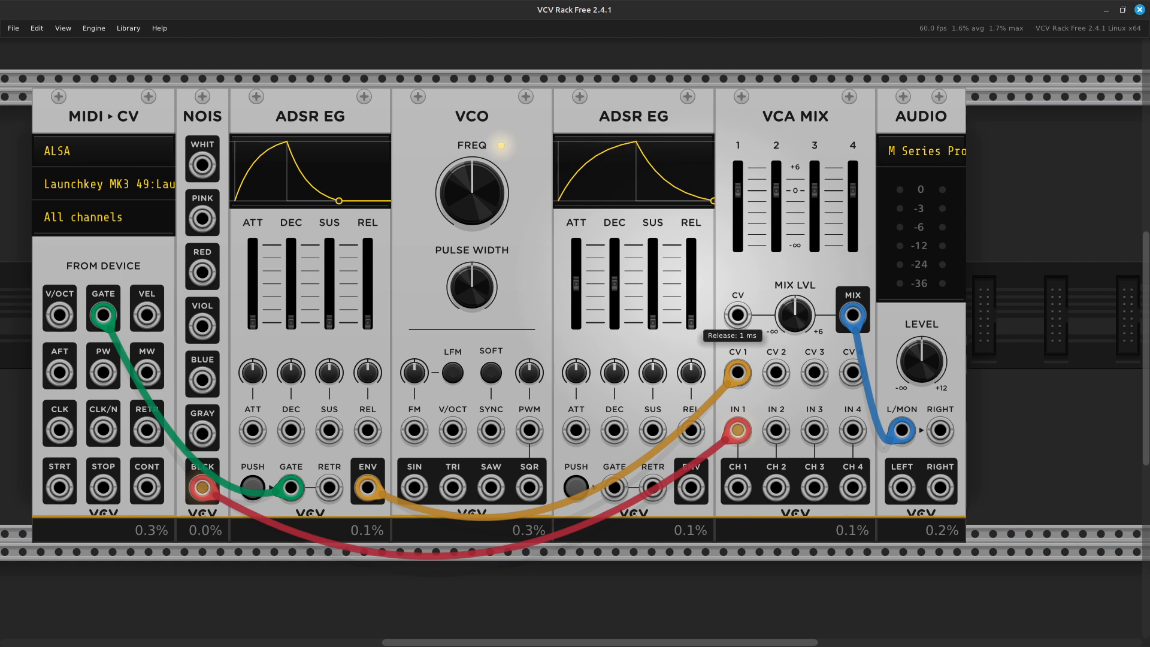
pyautogui.moveTo(659, 318)
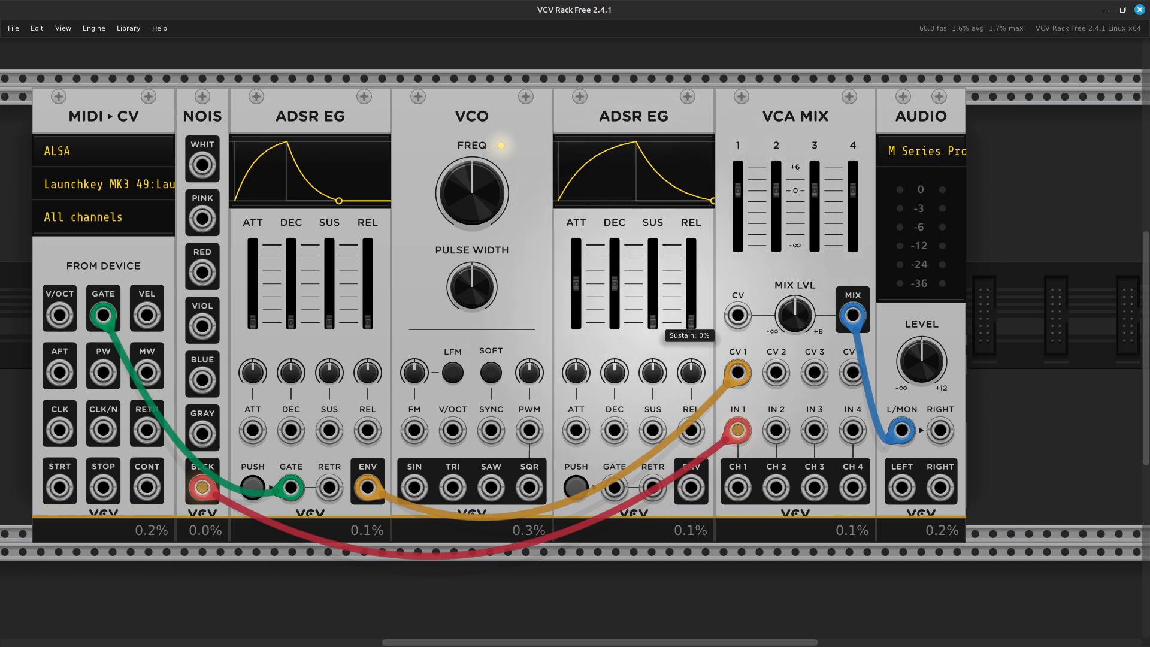
# Lower the second ADSR EG's attack to 1 ms and its decay to about 3.19 ms
pyautogui.moveTo(605, 283)
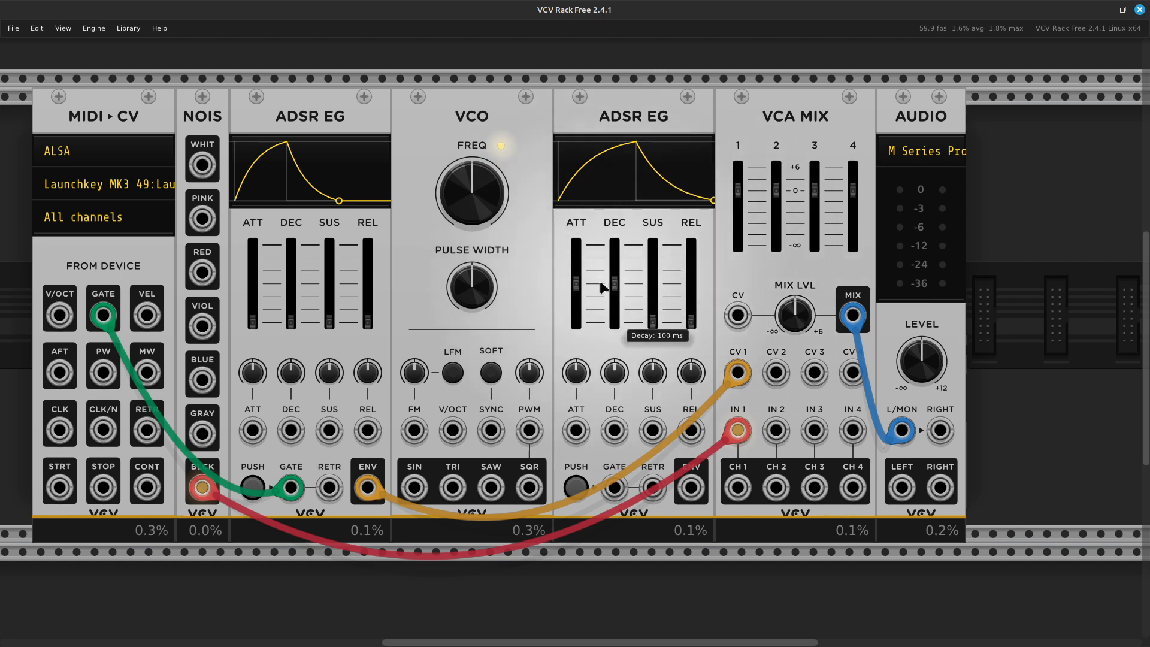
pyautogui.moveTo(576, 283); pyautogui.dragTo(576, 320)
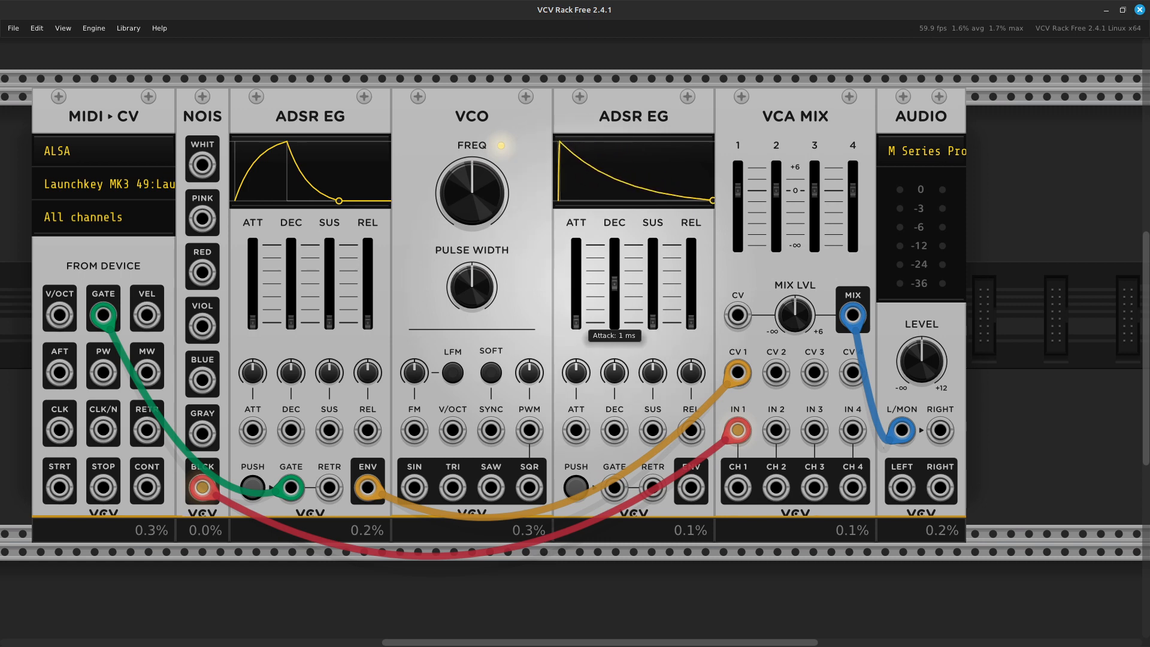
pyautogui.moveTo(621, 258)
pyautogui.moveTo(614, 284); pyautogui.dragTo(614, 311)
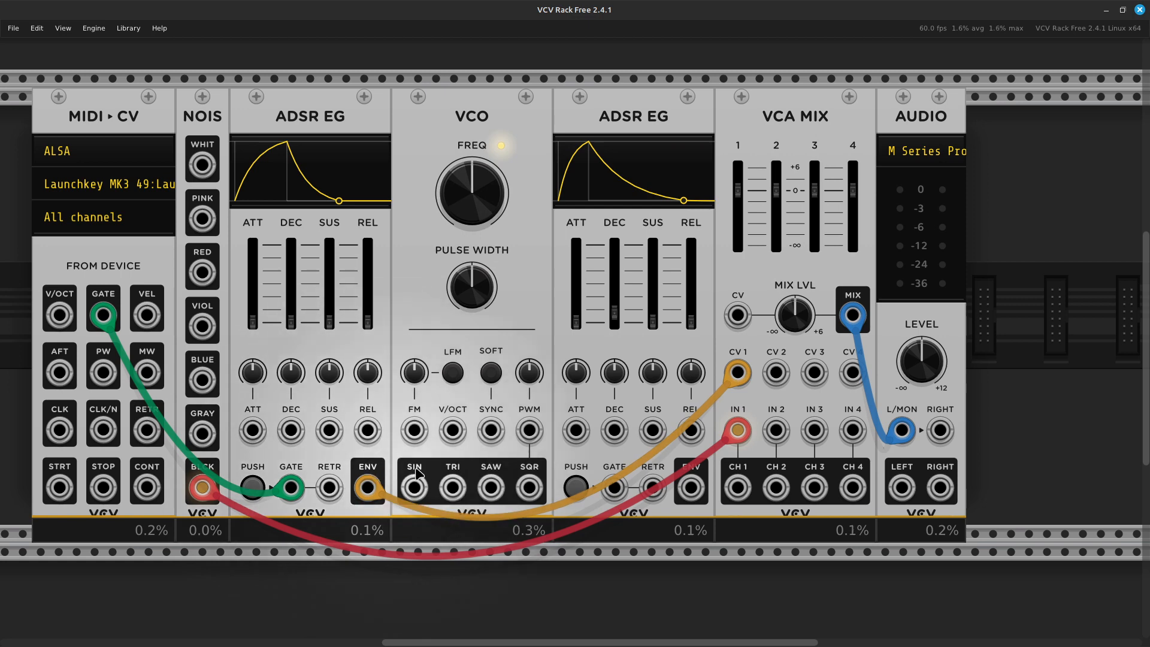
pyautogui.moveTo(412, 494); pyautogui.dragTo(451, 437)
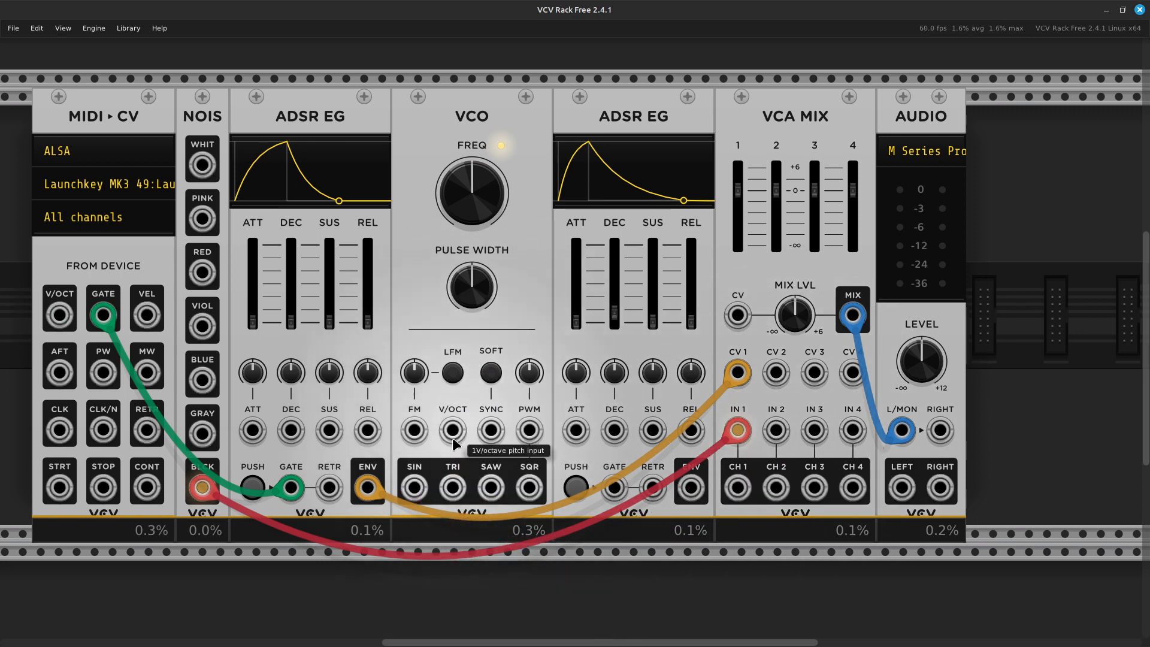
pyautogui.rightClick(423, 491)
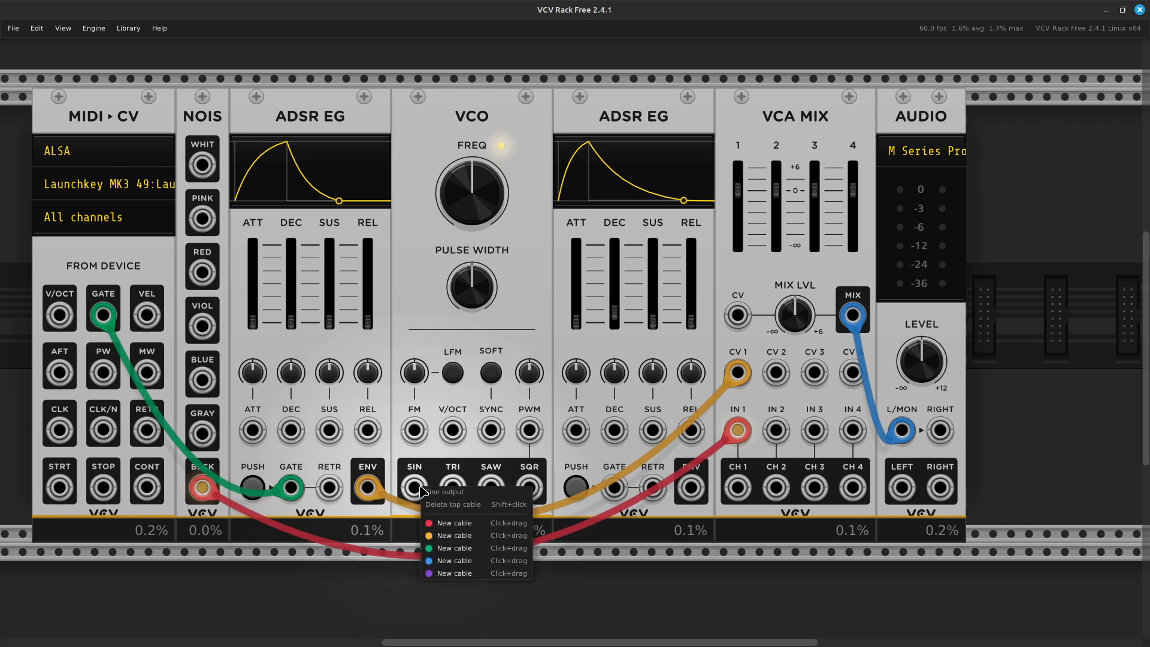
pyautogui.moveTo(454, 523); pyautogui.dragTo(781, 440)
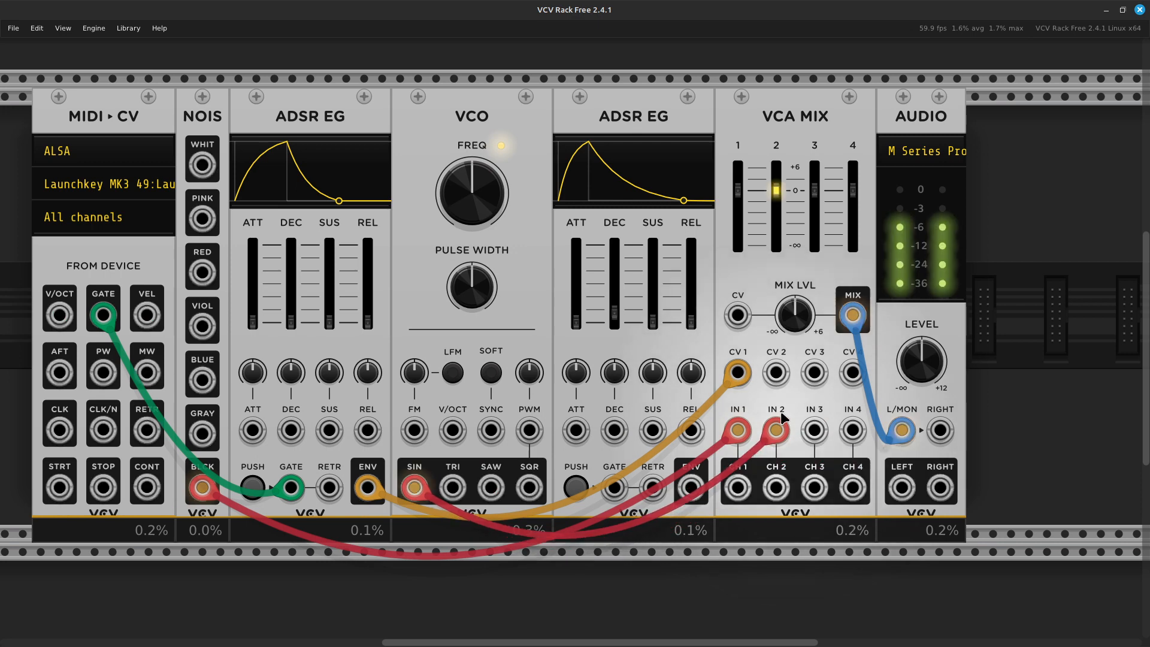
# Turn the Audio level fully down and patch the second ADSR EG's envelope output to the VCA Mix's mix CV input
pyautogui.moveTo(936, 379); pyautogui.dragTo(936, 443)
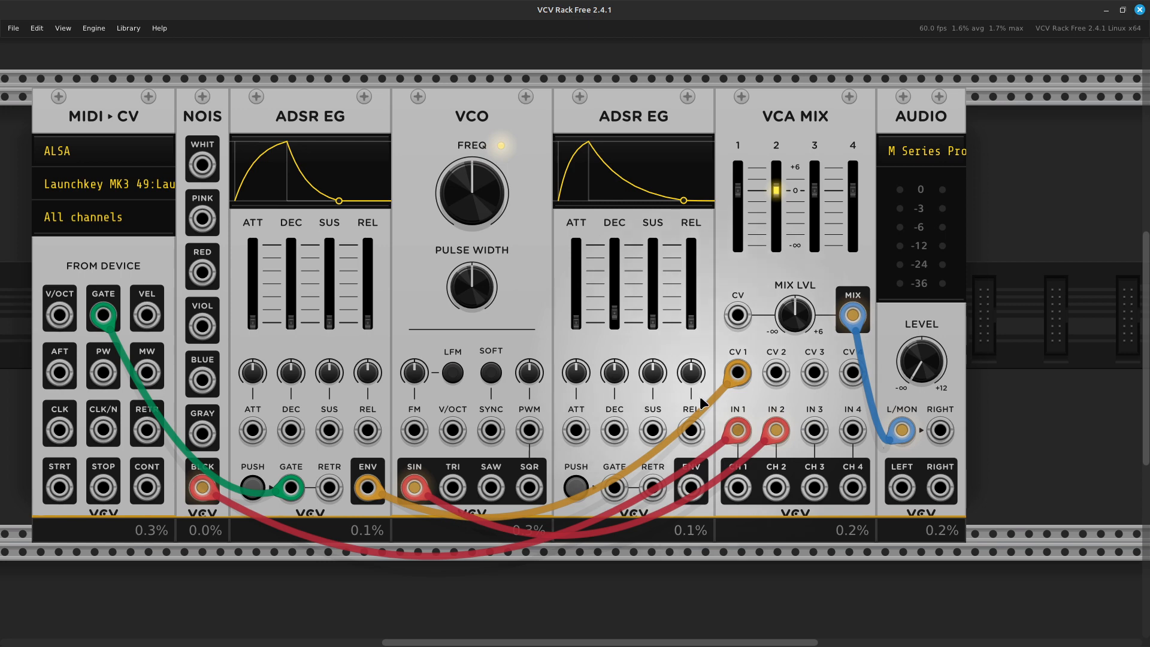
pyautogui.moveTo(686, 492); pyautogui.dragTo(740, 315)
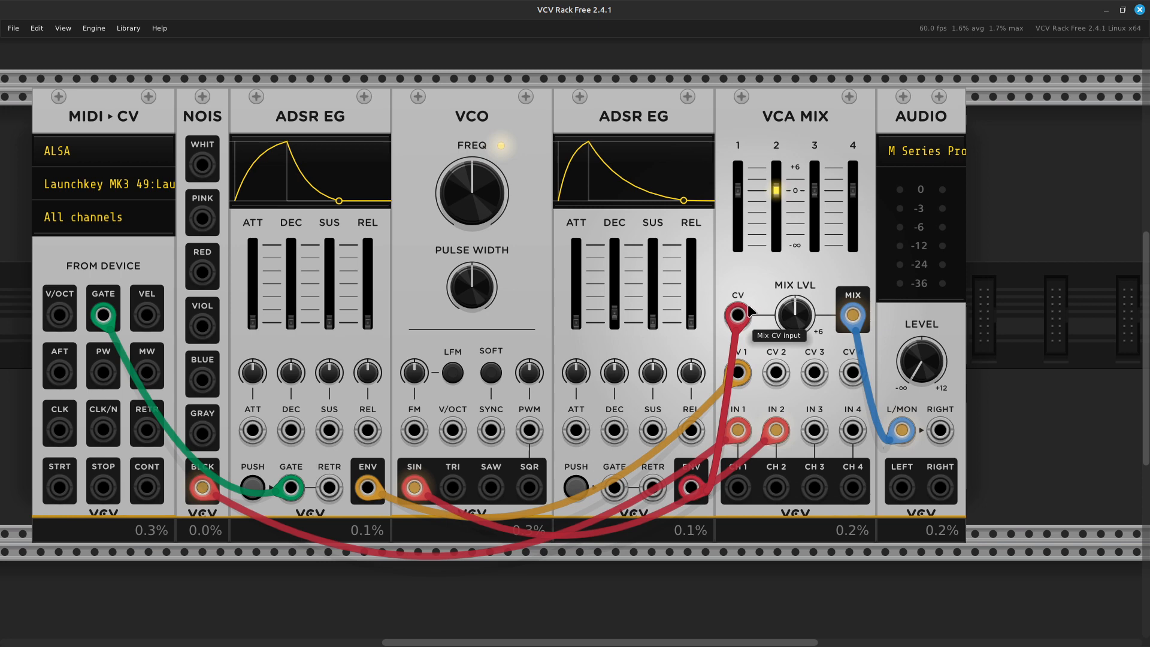
pyautogui.moveTo(747, 304); pyautogui.dragTo(747, 305)
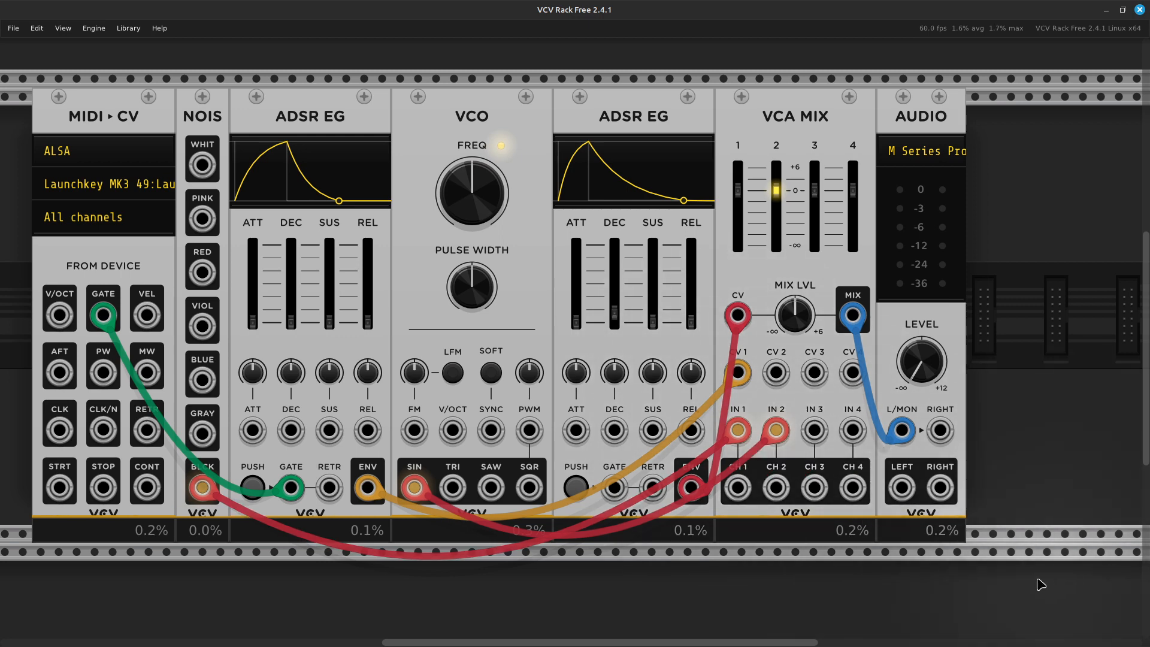
# Bring the Audio level back up to around its middle setting and replace the blue mix-output cable to the left/mono input with a red one
pyautogui.rightClick(928, 368)
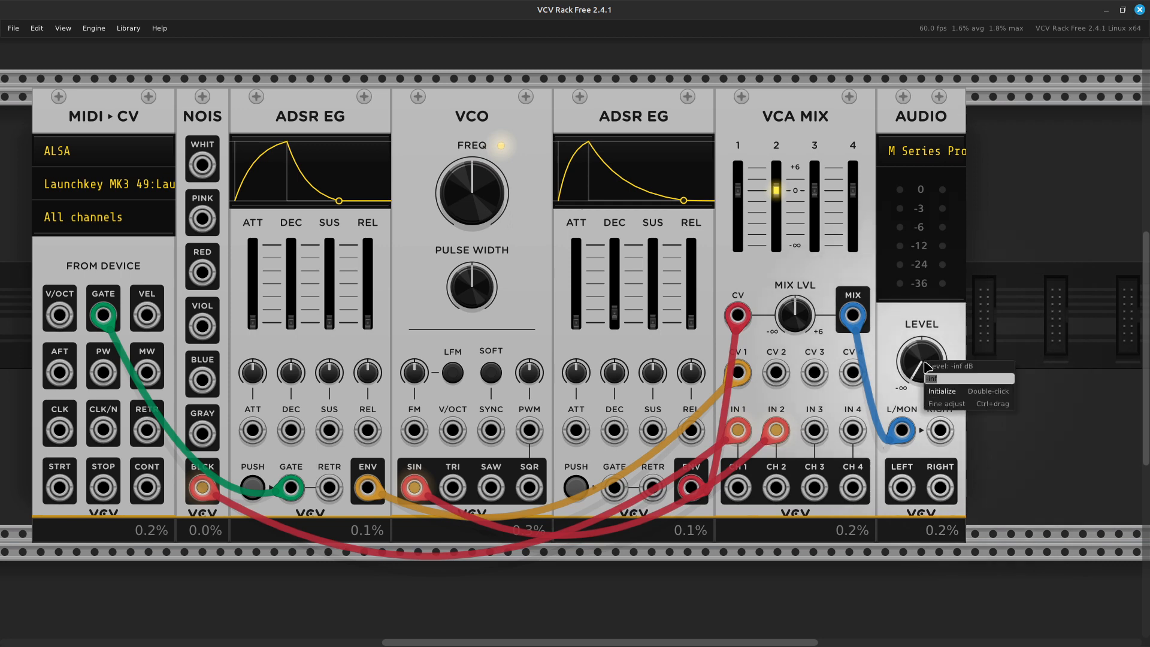
pyautogui.click(958, 391)
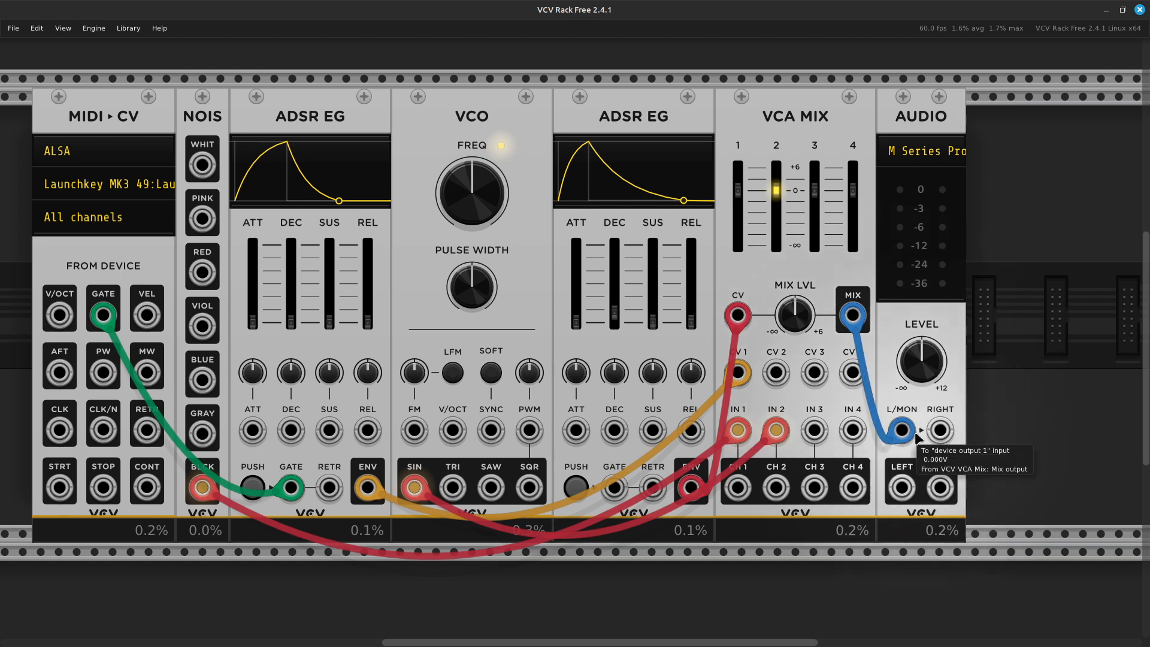
pyautogui.moveTo(917, 429); pyautogui.dragTo(920, 357)
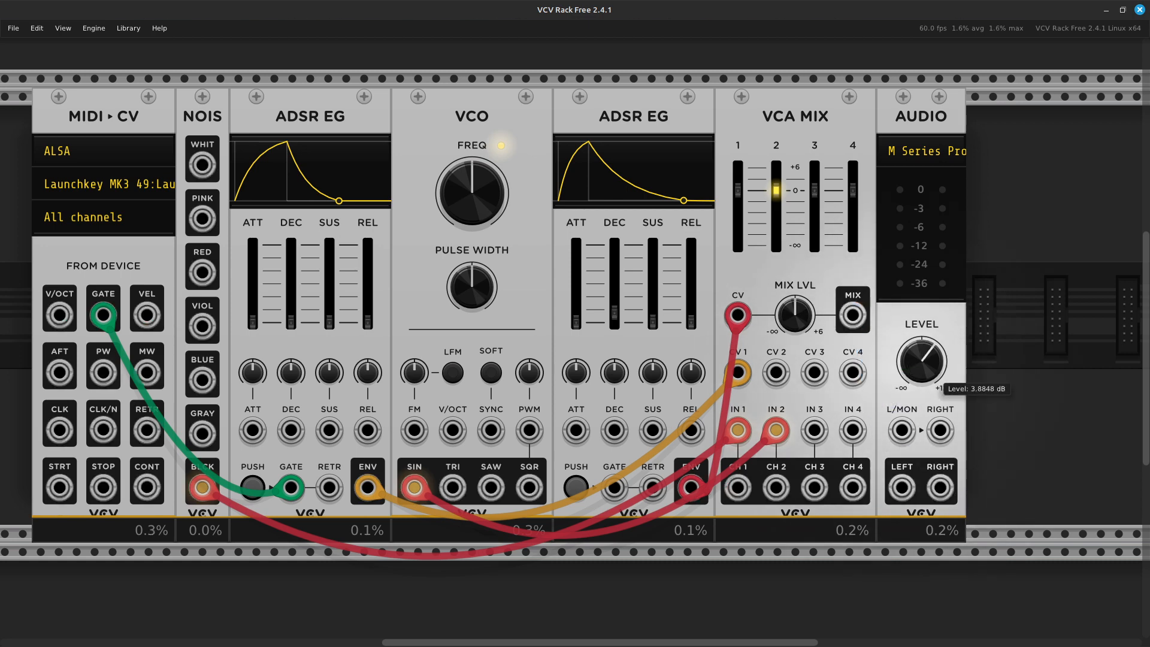
pyautogui.moveTo(921, 357); pyautogui.dragTo(921, 354)
pyautogui.rightClick(852, 321)
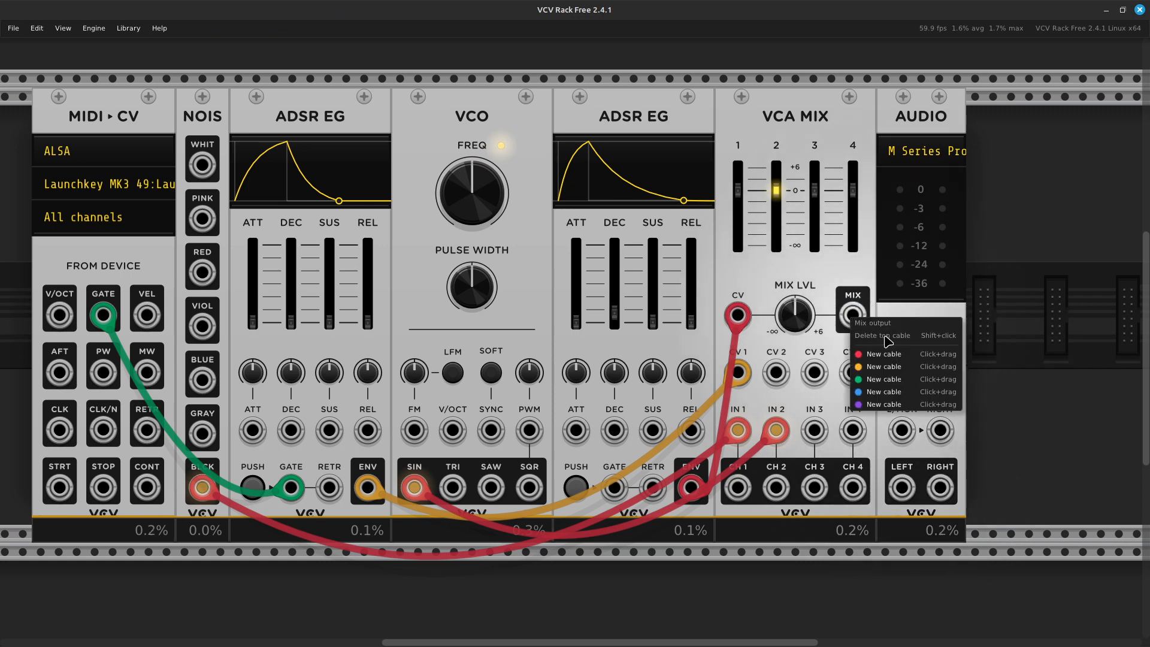
pyautogui.moveTo(883, 354); pyautogui.dragTo(902, 431)
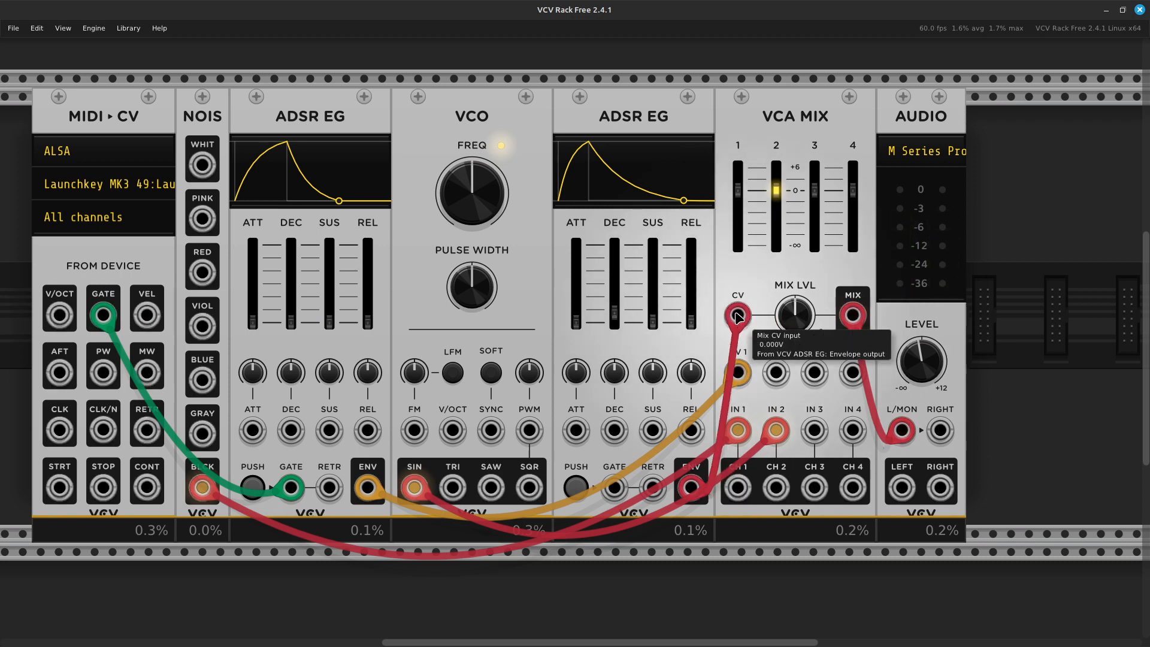
# Raise the second ADSR EG's decay to about 5.75 ms and patch a green cable from its gate input to the MIDI-CV gate output
pyautogui.moveTo(623, 327)
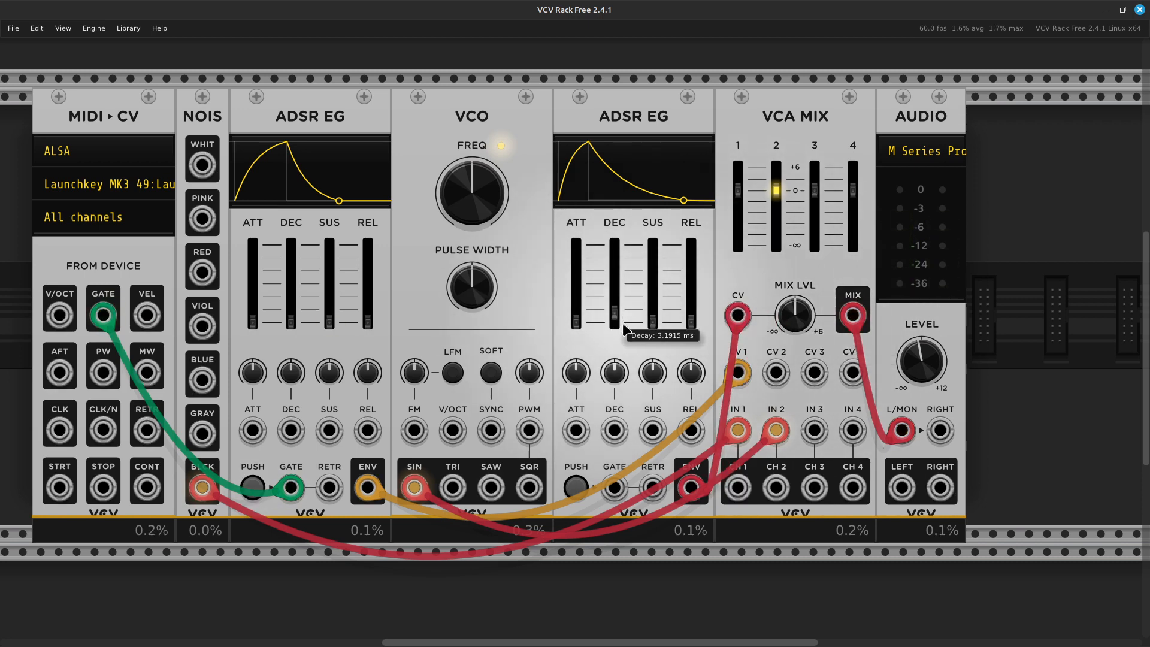
pyautogui.moveTo(619, 325); pyautogui.dragTo(618, 319)
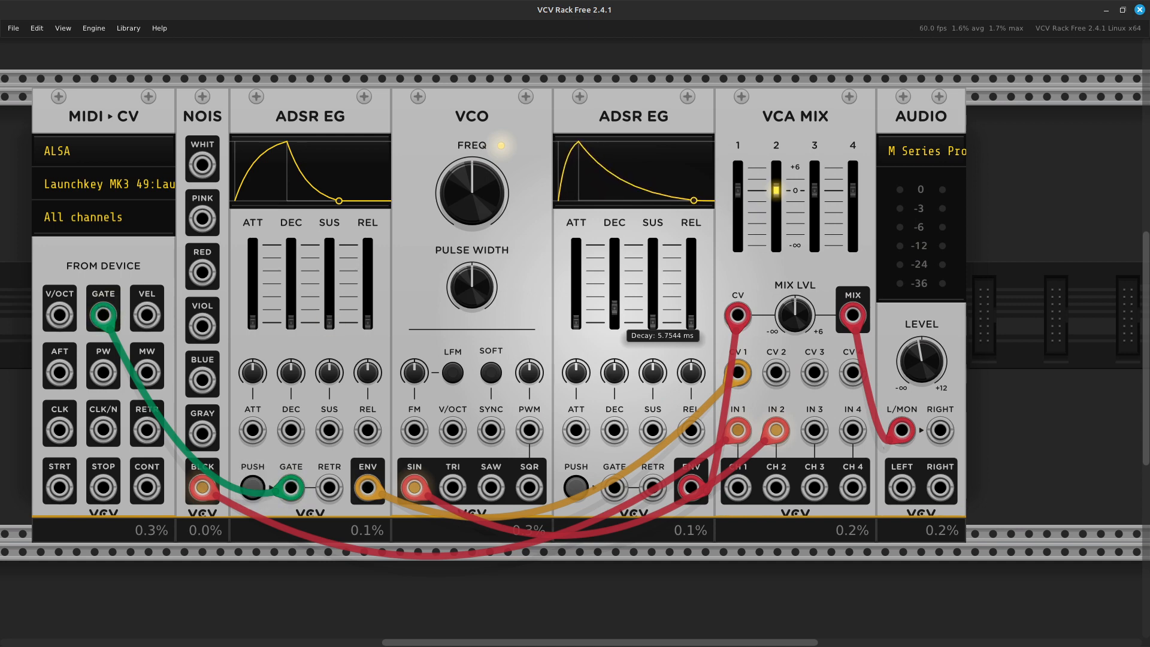
pyautogui.rightClick(613, 498)
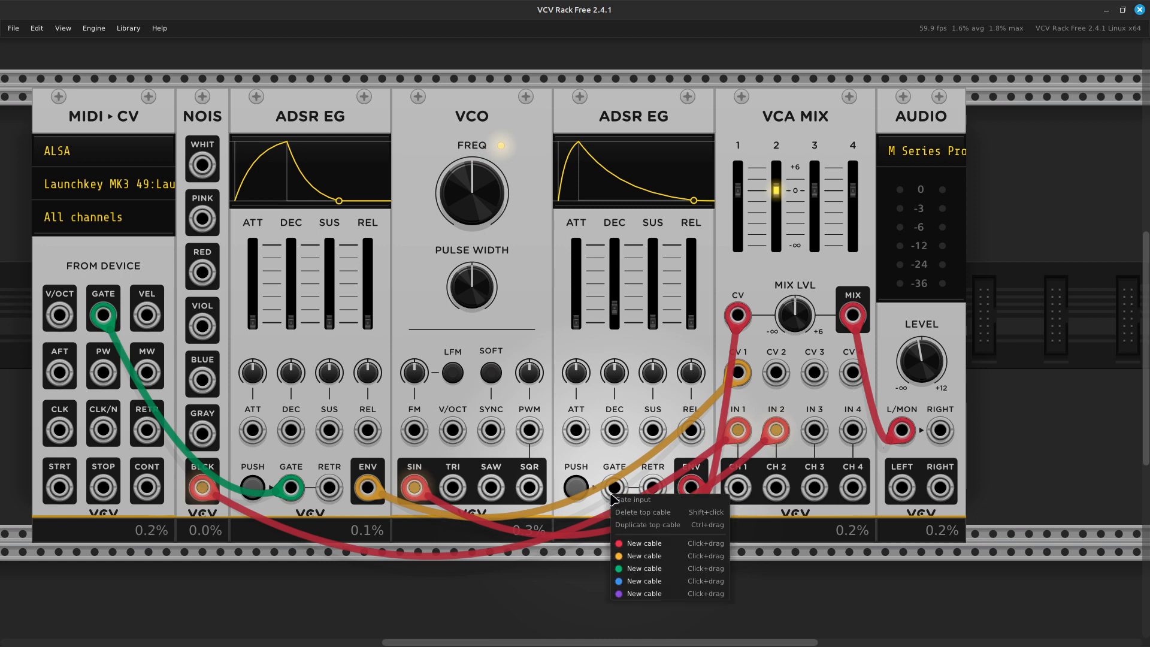
pyautogui.click(635, 568)
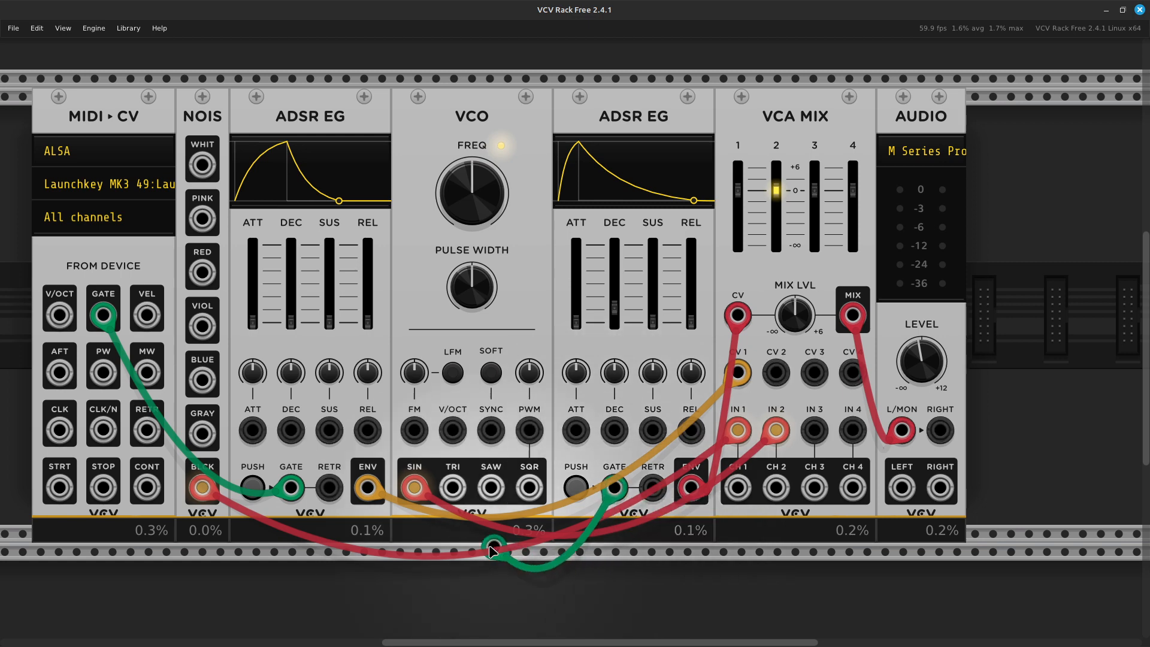
pyautogui.click(408, 477)
pyautogui.moveTo(407, 474); pyautogui.dragTo(101, 317)
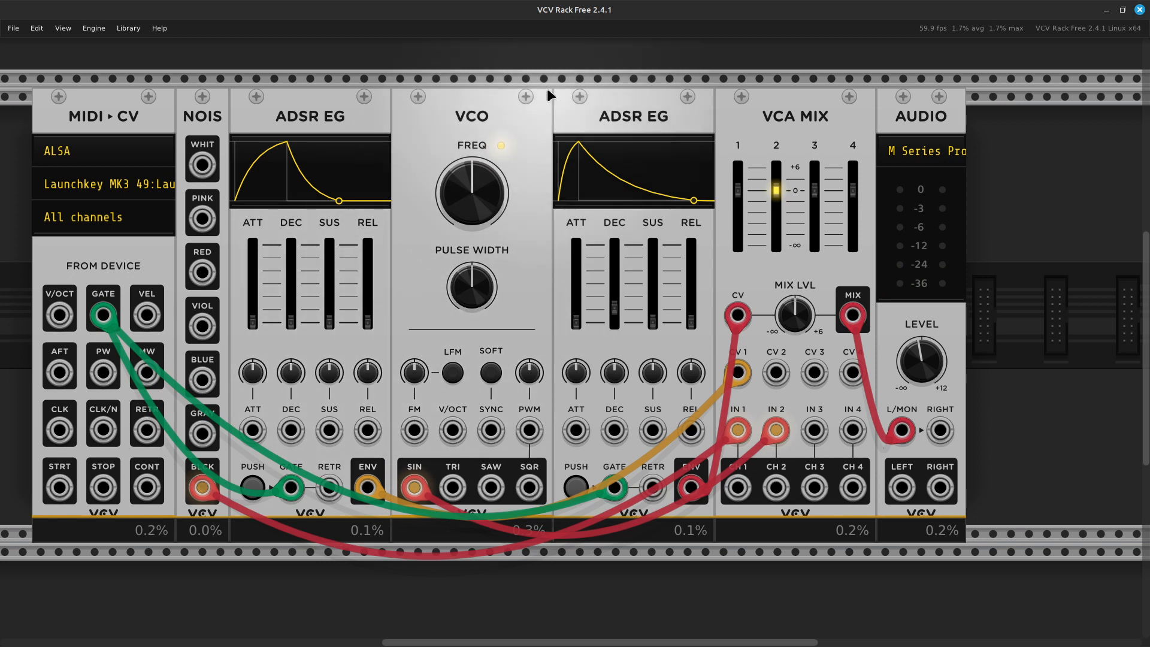
pyautogui.moveTo(467, 186)
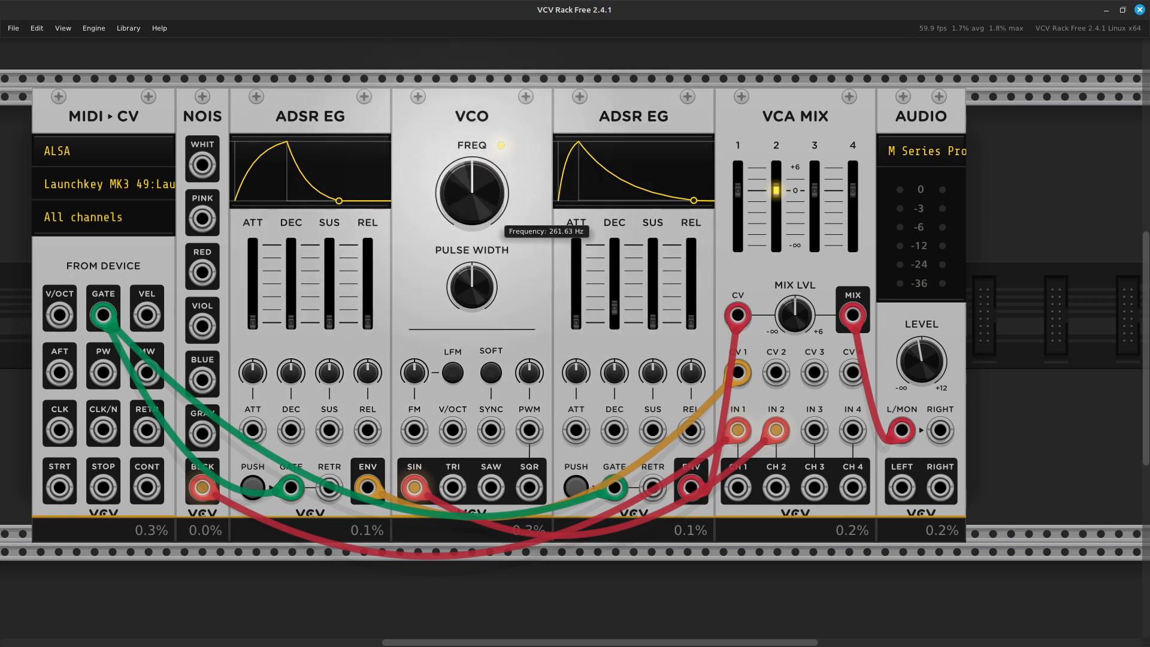
pyautogui.moveTo(472, 193)
pyautogui.mouseDown()
pyautogui.moveTo(472, 224)
pyautogui.moveTo(471, 187)
pyautogui.moveTo(460, 192)
pyautogui.mouseUp()
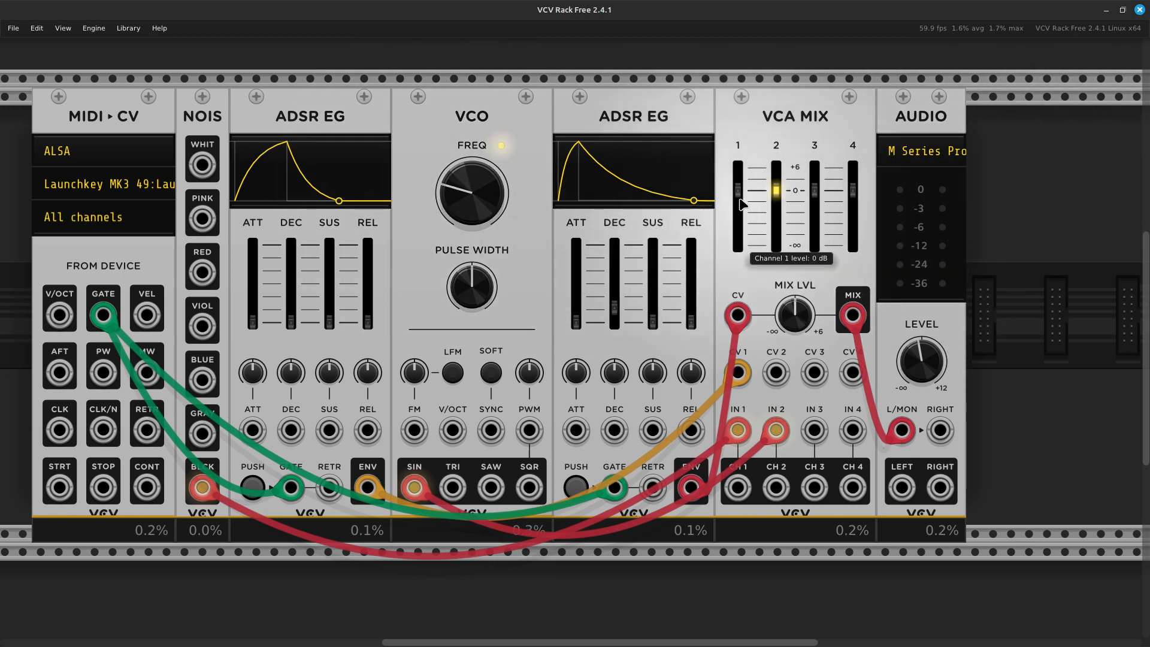
pyautogui.moveTo(737, 191); pyautogui.dragTo(737, 215)
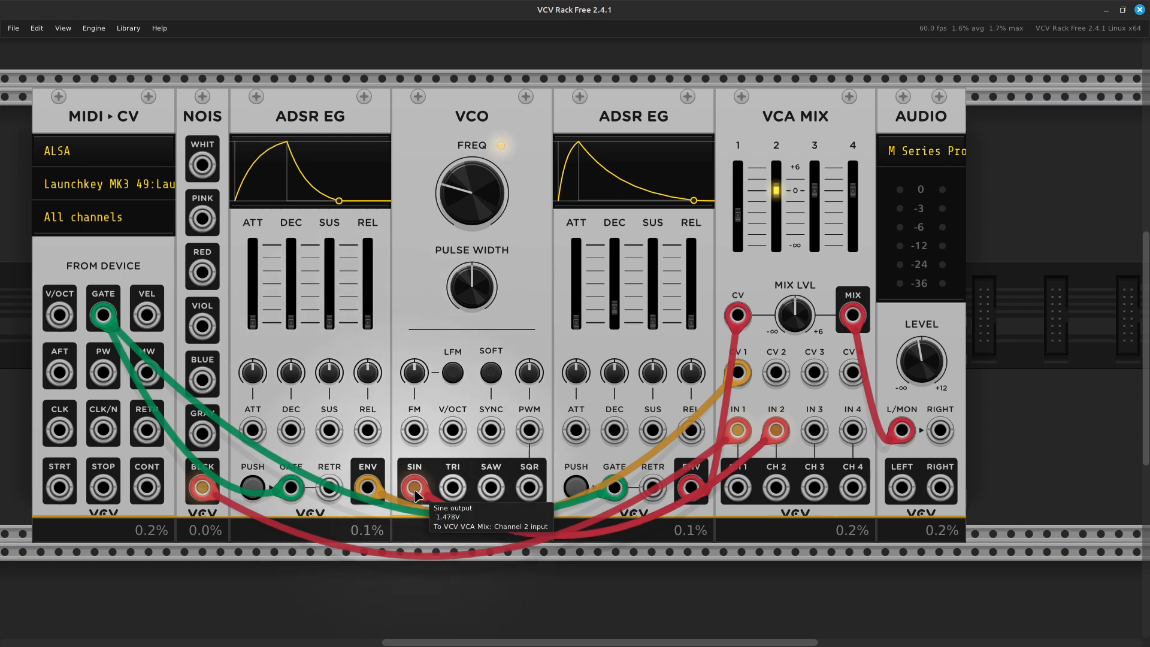
# Move the red cable from the VCO's sine output to its triangle output and lower the VCO's frequency further
pyautogui.moveTo(415, 492); pyautogui.dragTo(452, 490)
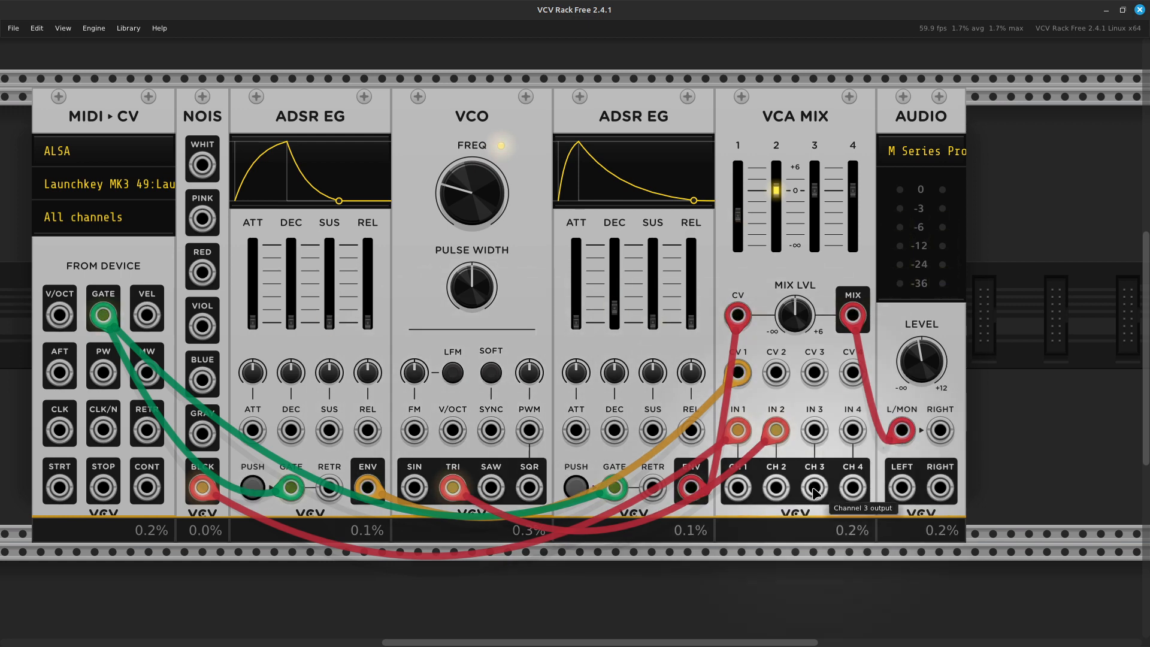
pyautogui.moveTo(471, 192); pyautogui.dragTo(472, 213)
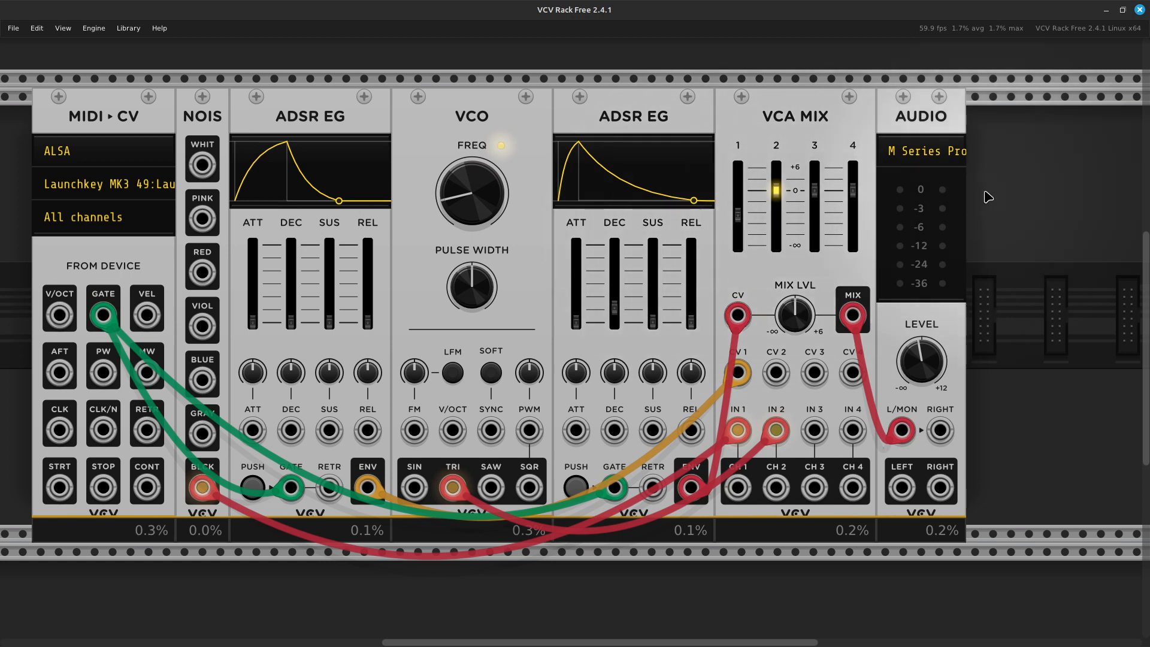
# Move the Audio and VCA Mix modules away from the second ADSR EG, opening a module-wide gap while keeping the two side by side
pyautogui.moveTo(923, 118); pyautogui.dragTo(1032, 111)
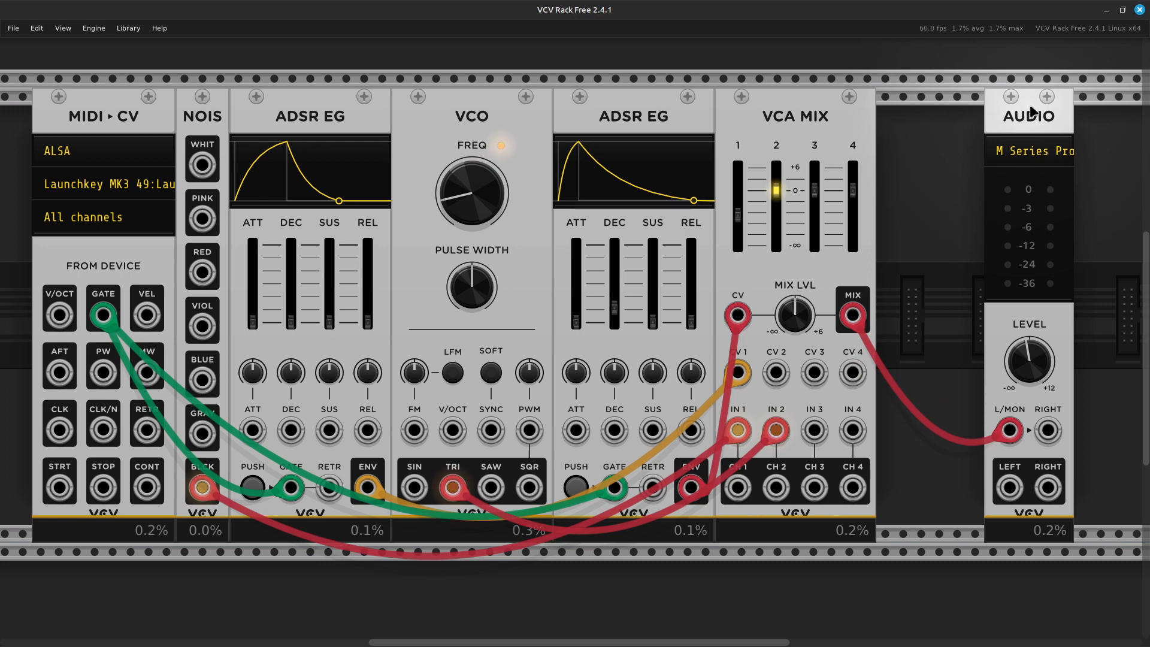
pyautogui.moveTo(821, 127); pyautogui.dragTo(937, 124)
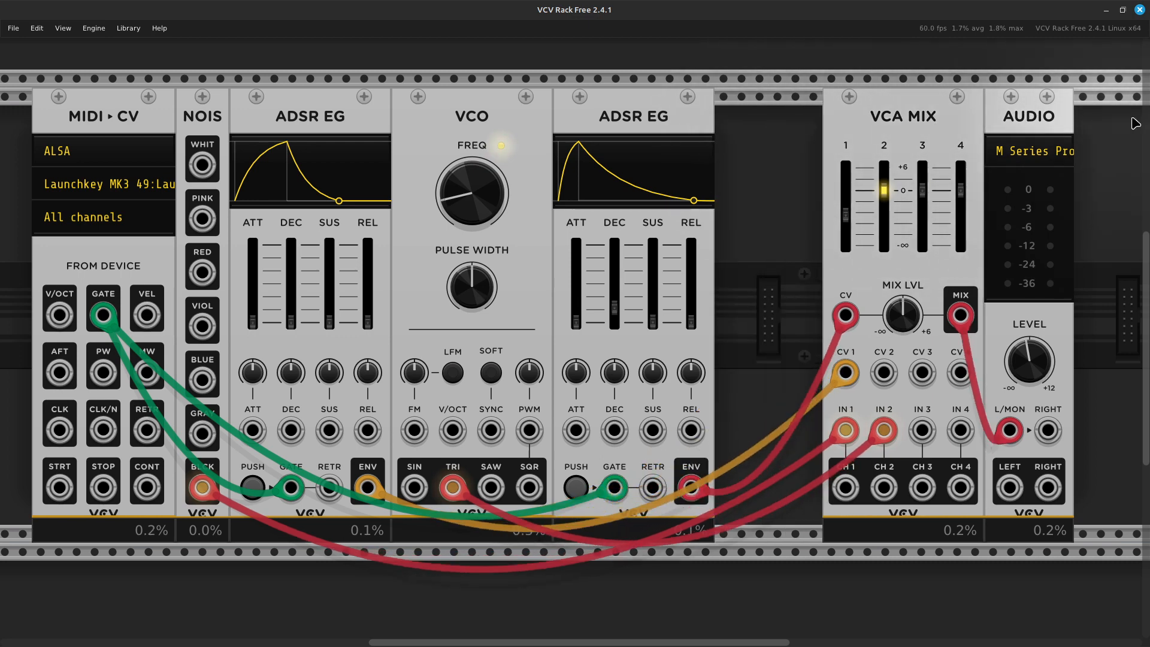
pyautogui.moveTo(1013, 123); pyautogui.dragTo(1048, 123)
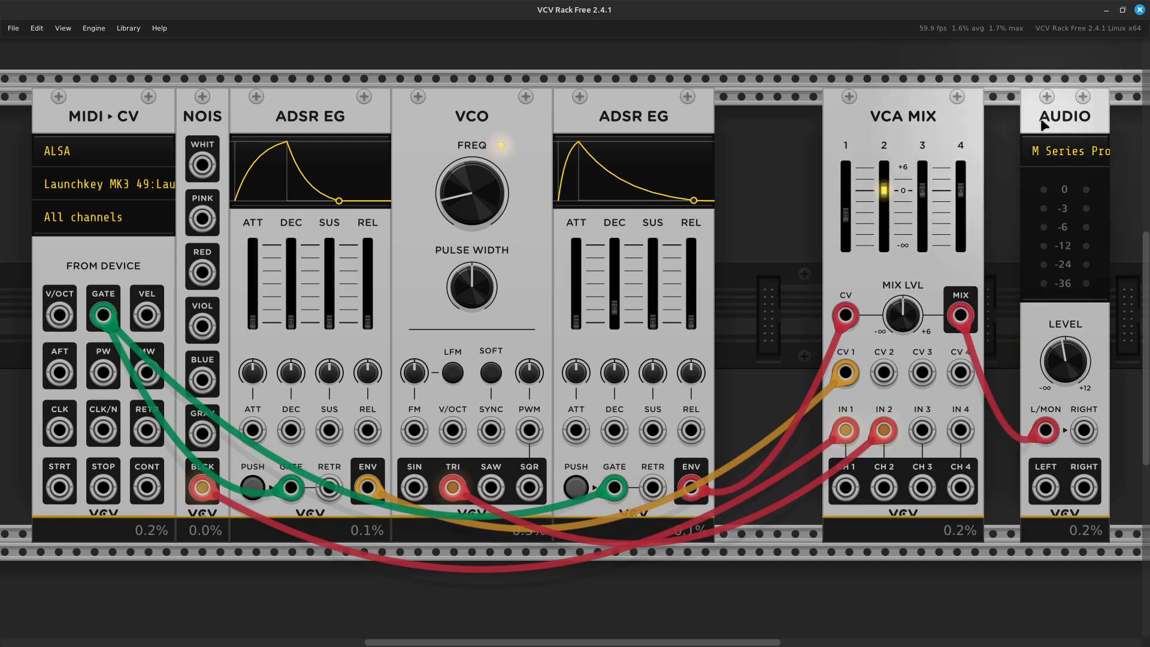
pyautogui.moveTo(896, 128); pyautogui.dragTo(932, 128)
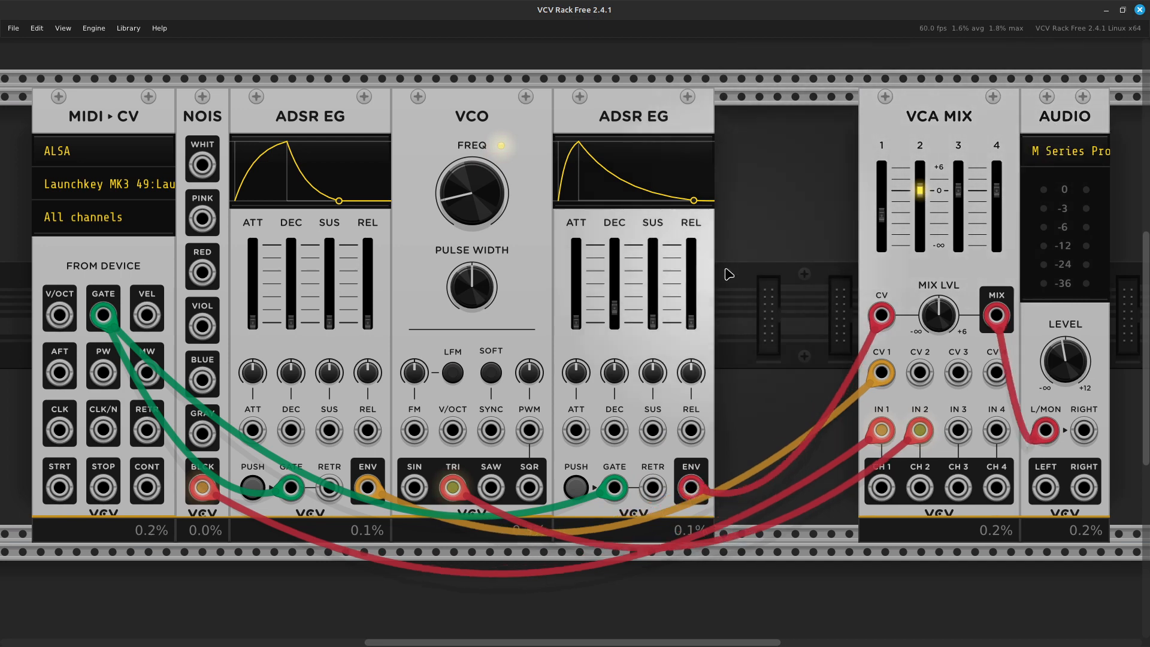
# Search the module browser for "delay" and add the VCV Delay between the second ADSR EG and the VCA Mix
pyautogui.rightClick(737, 239)
pyautogui.press('BackSpace')
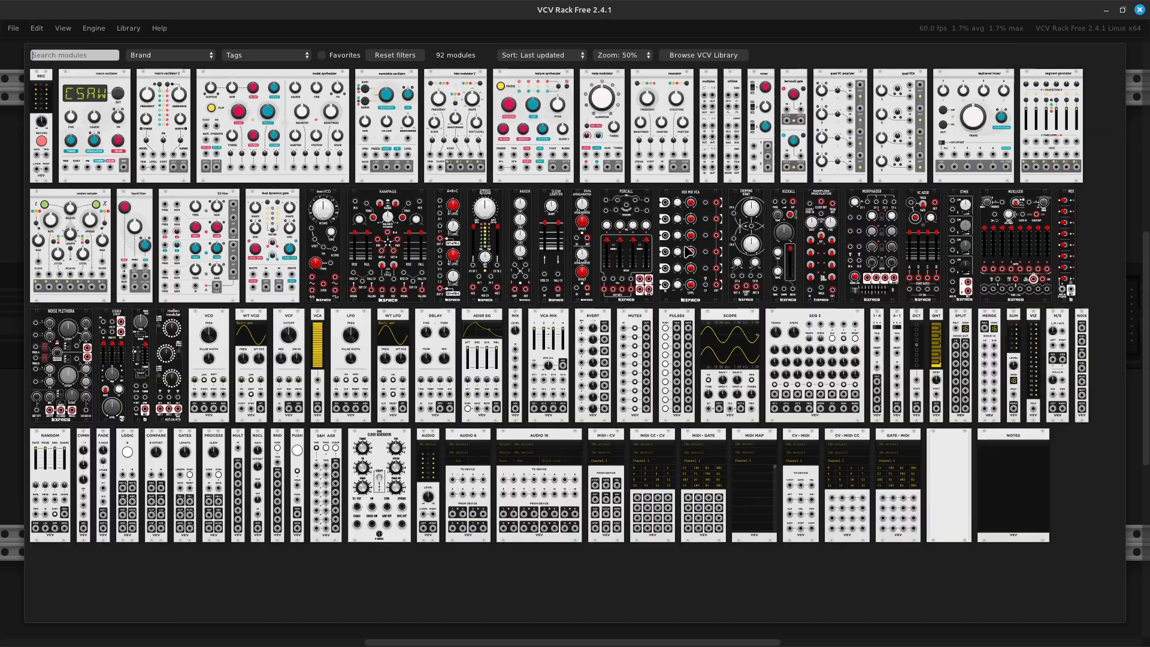
pyautogui.write('delay')
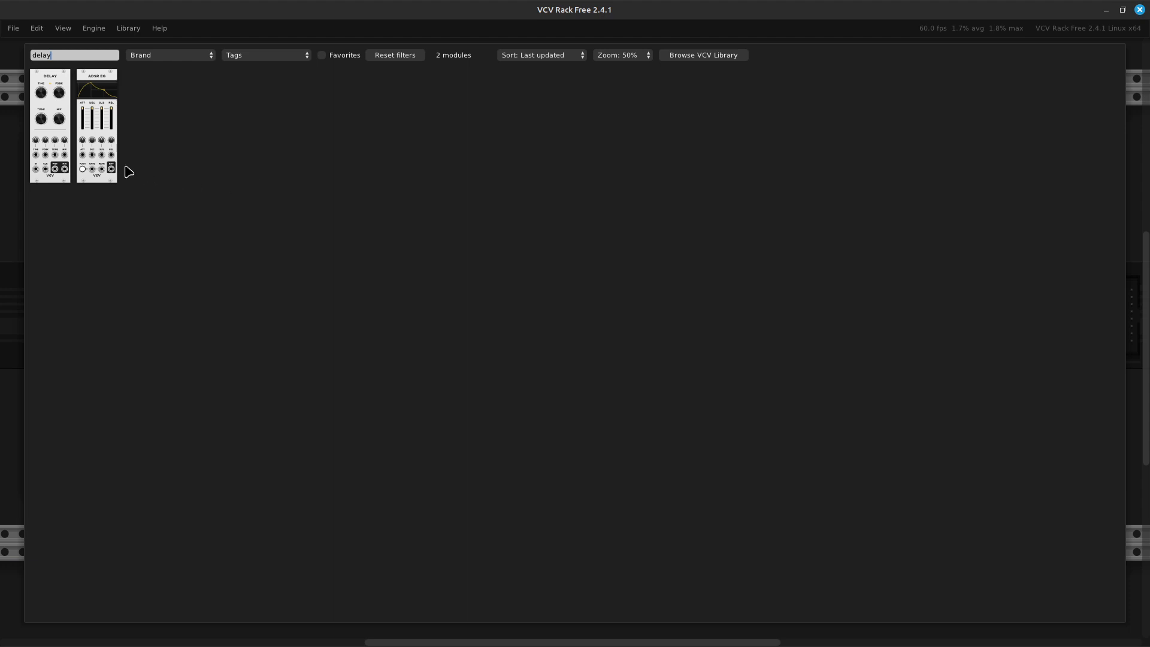
pyautogui.click(46, 154)
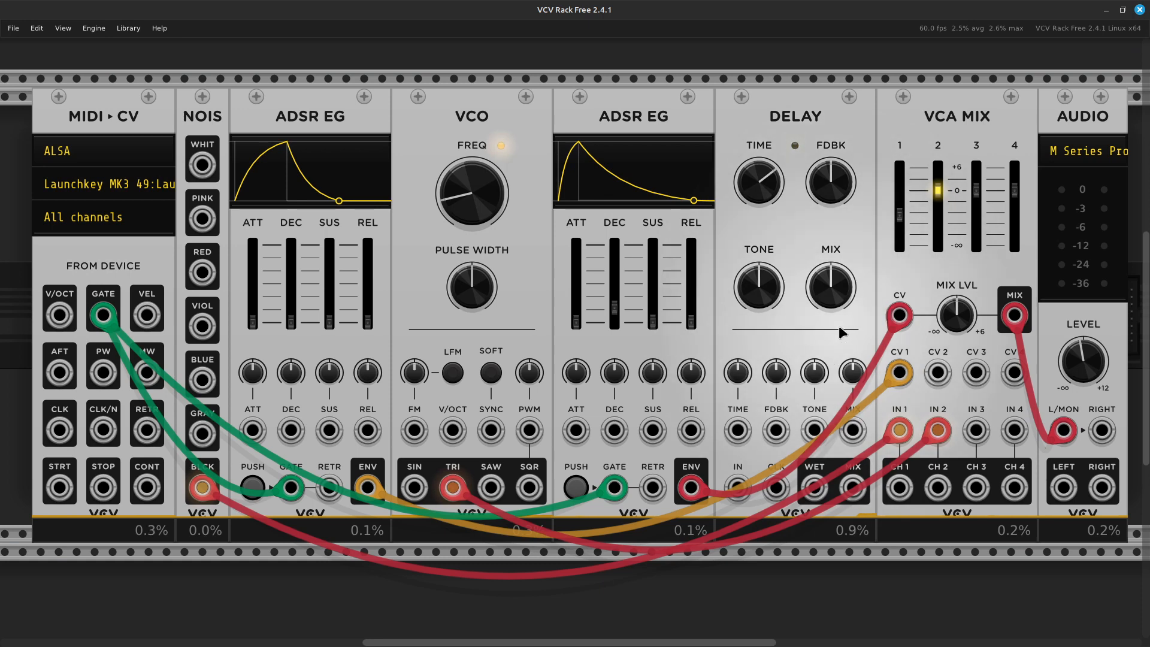
# Move the second ADSR EG's envelope cable from the mix CV input to the Delay's audio input, and turn the Audio level fully down
pyautogui.hscroll(5, 841, 331)
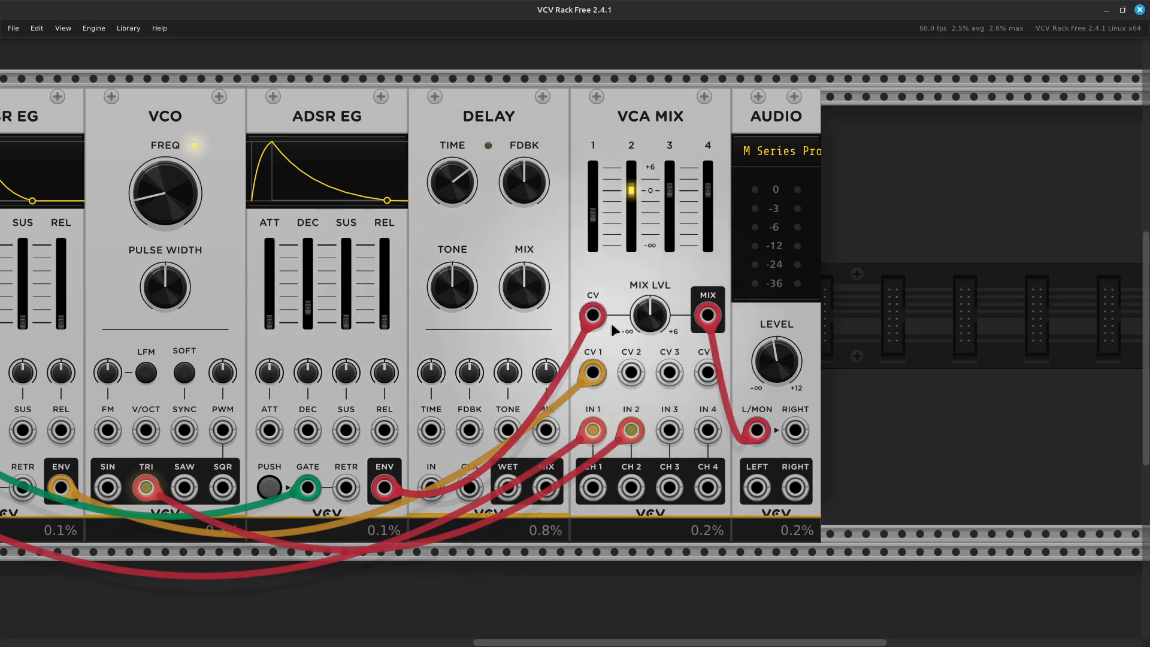
pyautogui.moveTo(592, 315); pyautogui.dragTo(429, 495)
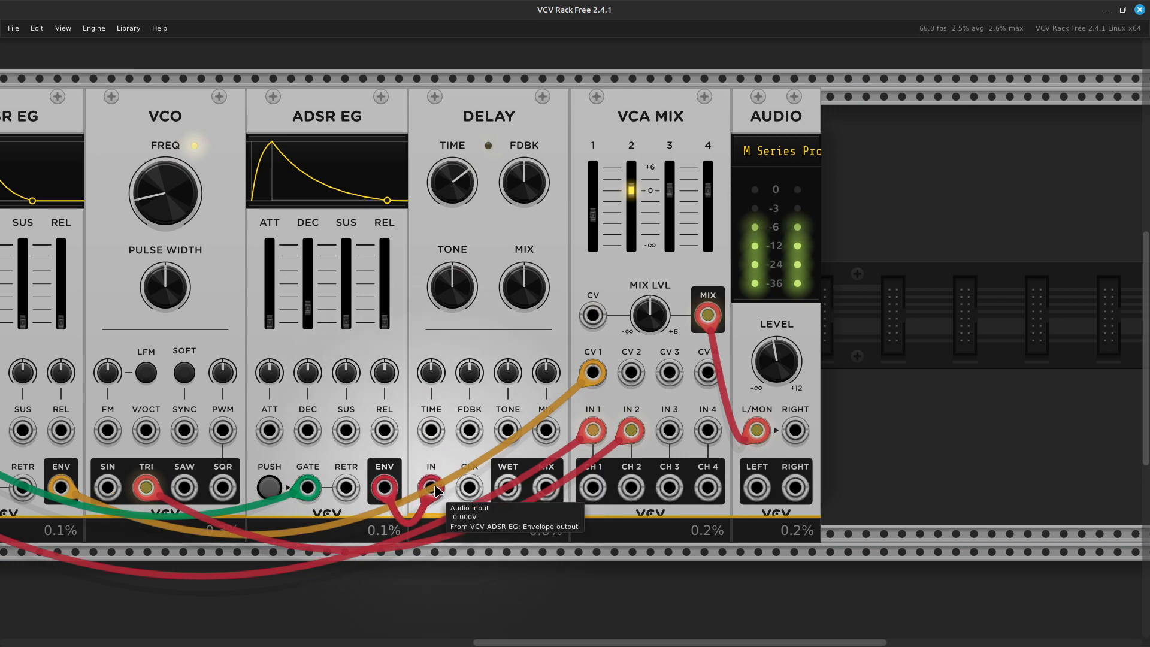
pyautogui.moveTo(432, 492)
pyautogui.mouseDown()
pyautogui.moveTo(436, 432)
pyautogui.moveTo(438, 480)
pyautogui.mouseUp()
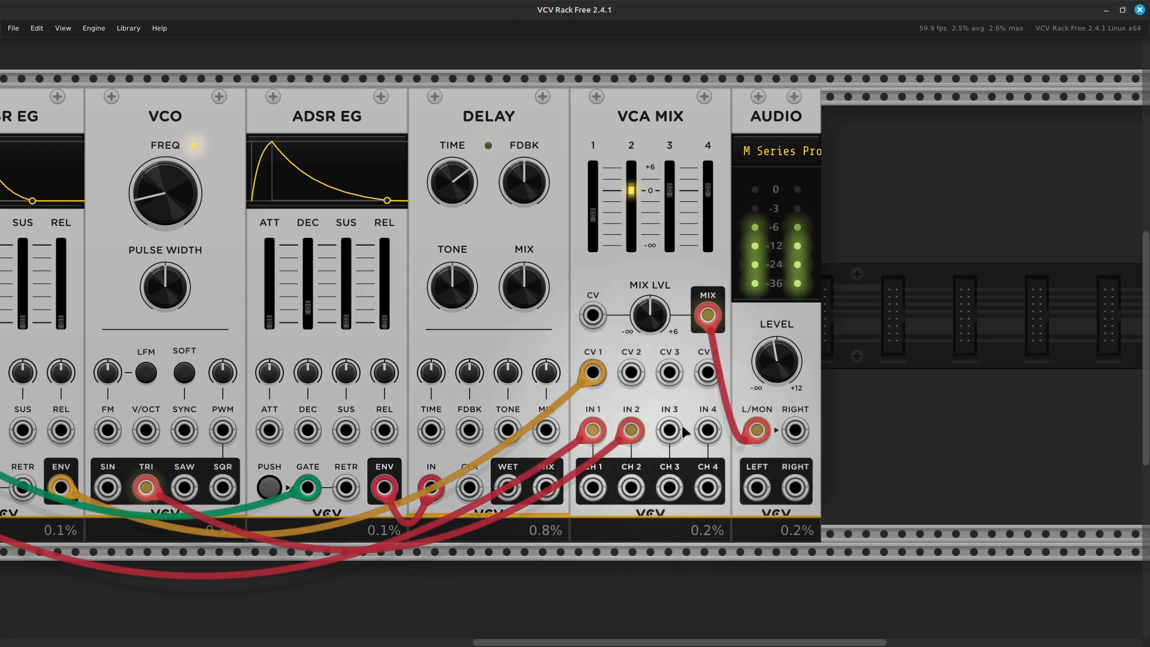
pyautogui.moveTo(785, 357); pyautogui.dragTo(784, 419)
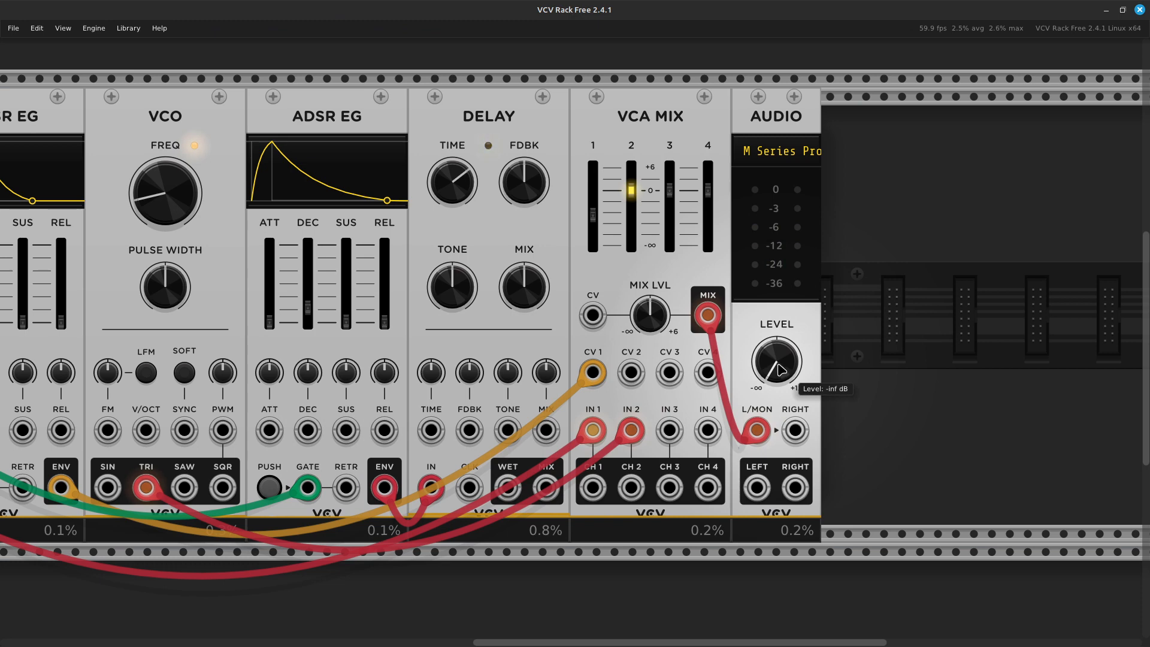
# Remove the second ADSR EG's cable to the Delay input and patch its envelope output into the VCA Mix's mix CV input with an orange cable
pyautogui.moveTo(429, 488); pyautogui.dragTo(400, 461)
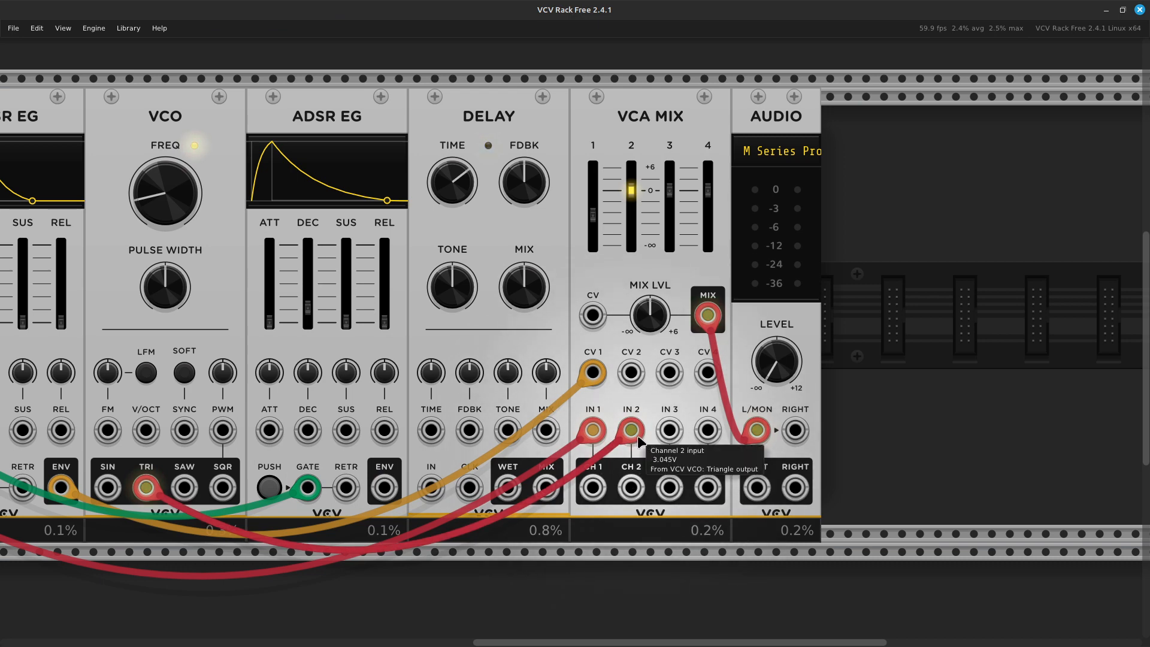
pyautogui.moveTo(639, 440)
pyautogui.mouseDown()
pyautogui.moveTo(615, 486)
pyautogui.moveTo(642, 444)
pyautogui.mouseUp()
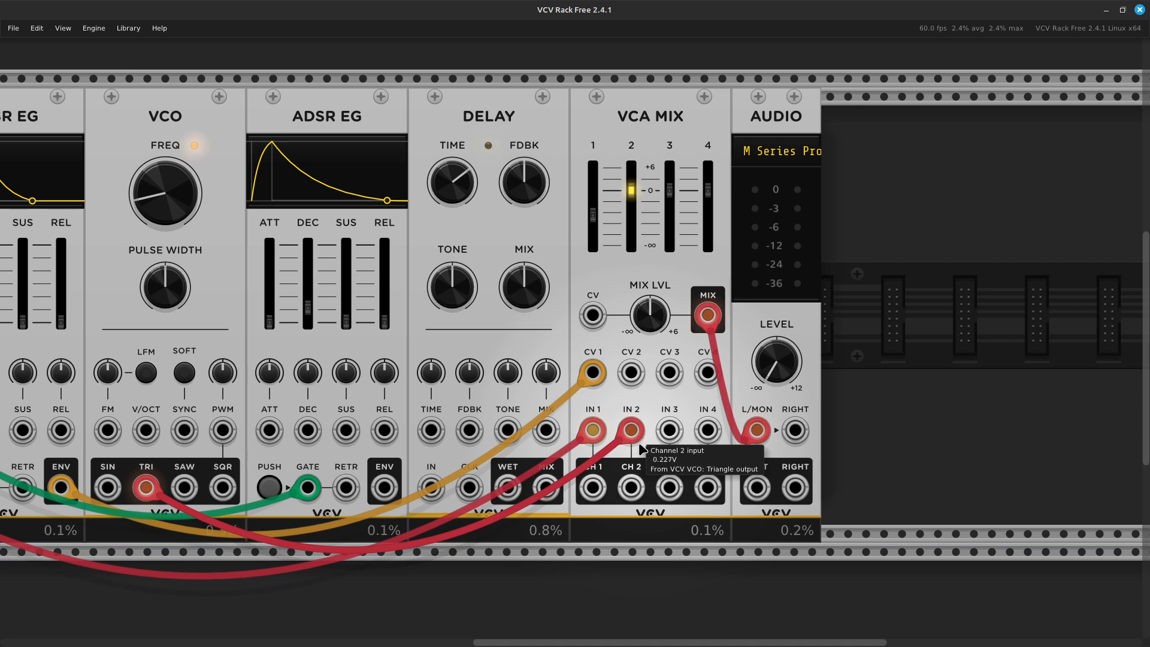
pyautogui.rightClick(382, 486)
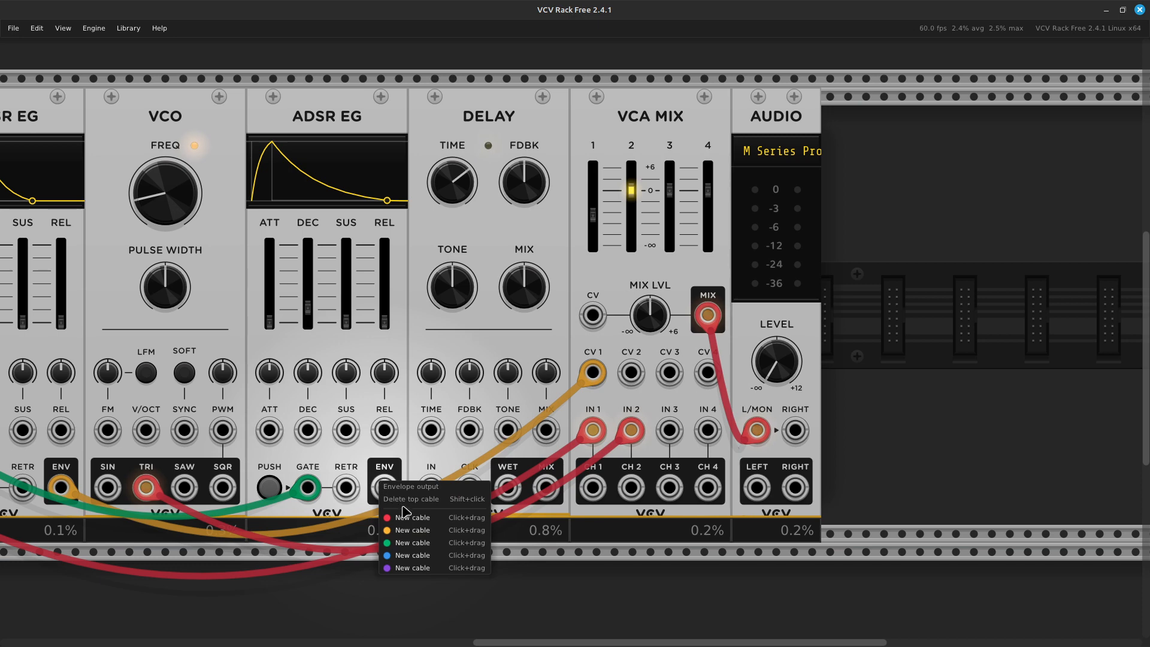
pyautogui.moveTo(405, 542); pyautogui.dragTo(406, 456)
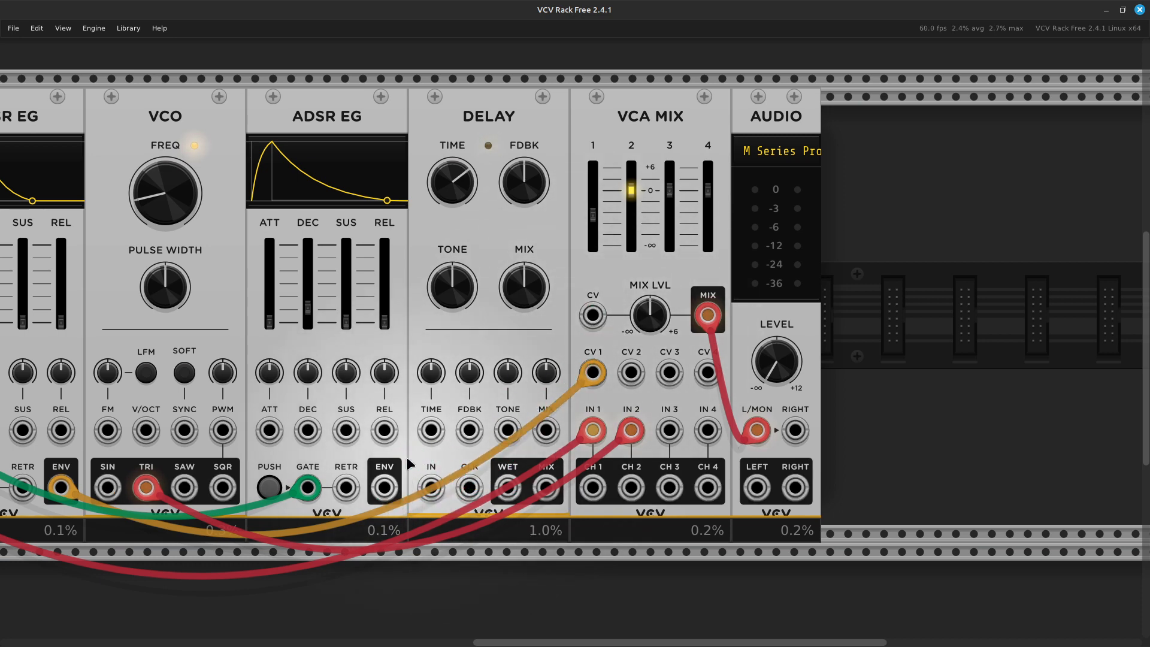
pyautogui.rightClick(385, 494)
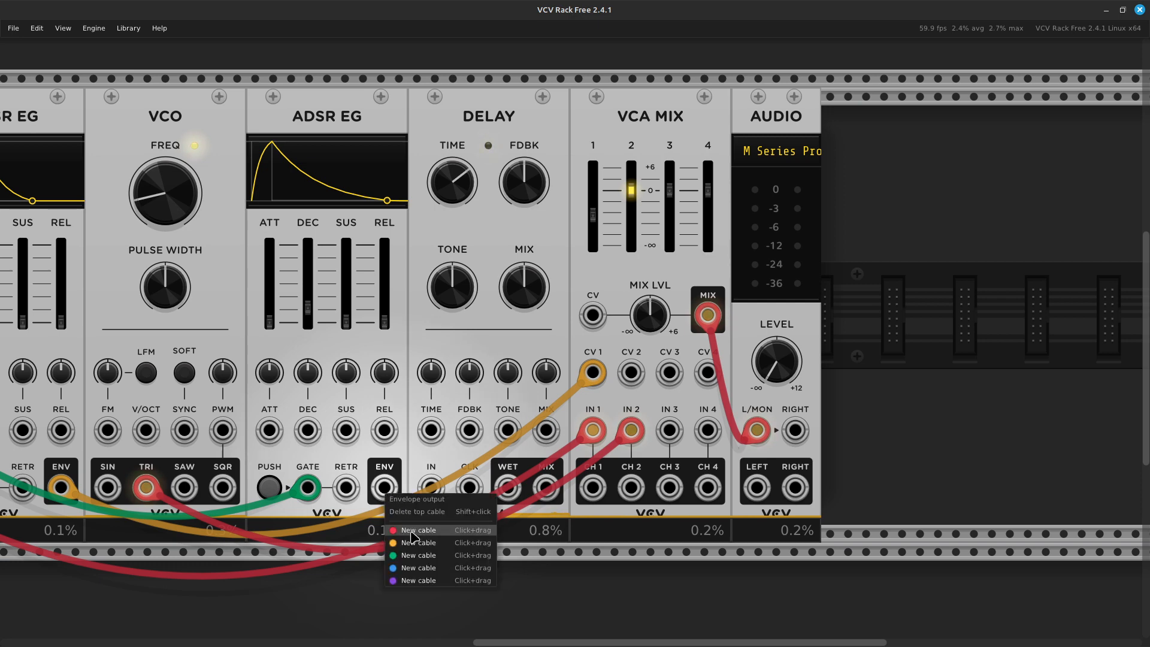
pyautogui.moveTo(413, 547); pyautogui.dragTo(594, 322)
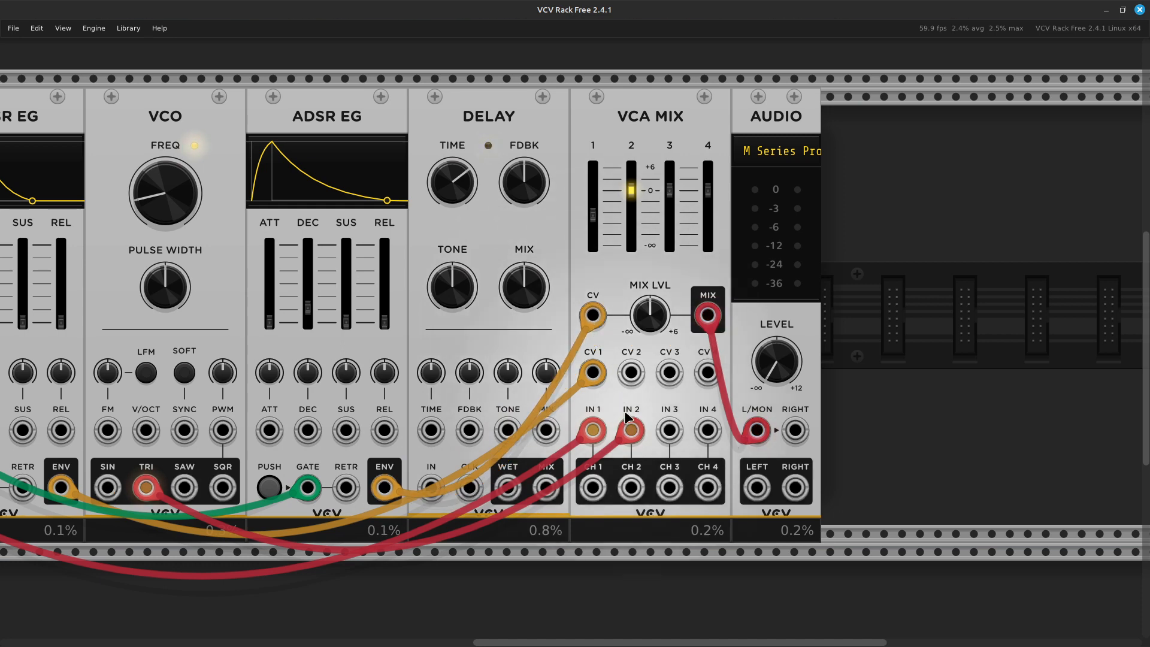
# Route the VCO's triangle output through the Delay's wet output into VCA Mix channel 2 with red cables, and initialize the Audio level
pyautogui.moveTo(630, 429); pyautogui.dragTo(431, 492)
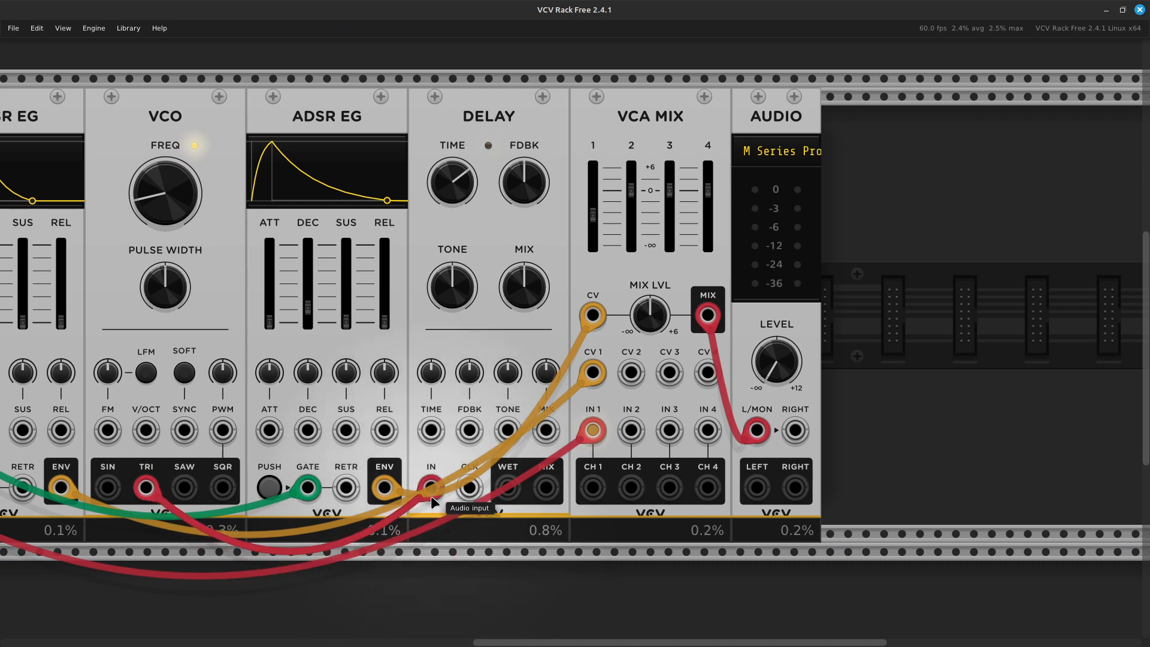
pyautogui.rightClick(515, 489)
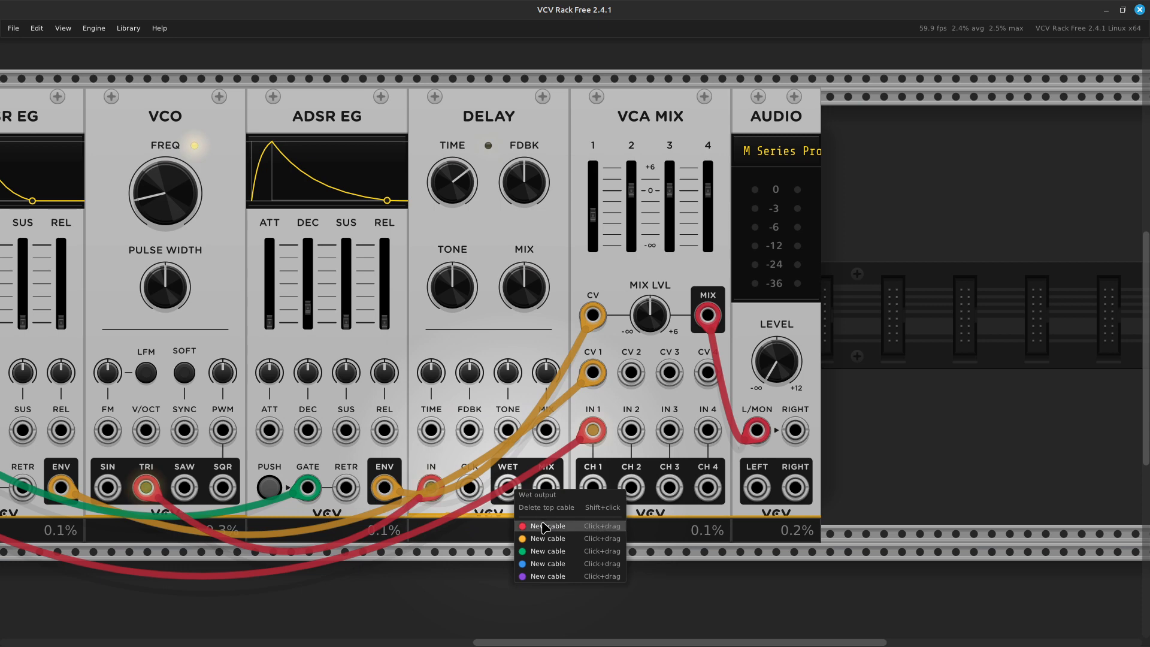
pyautogui.moveTo(545, 528); pyautogui.dragTo(647, 442)
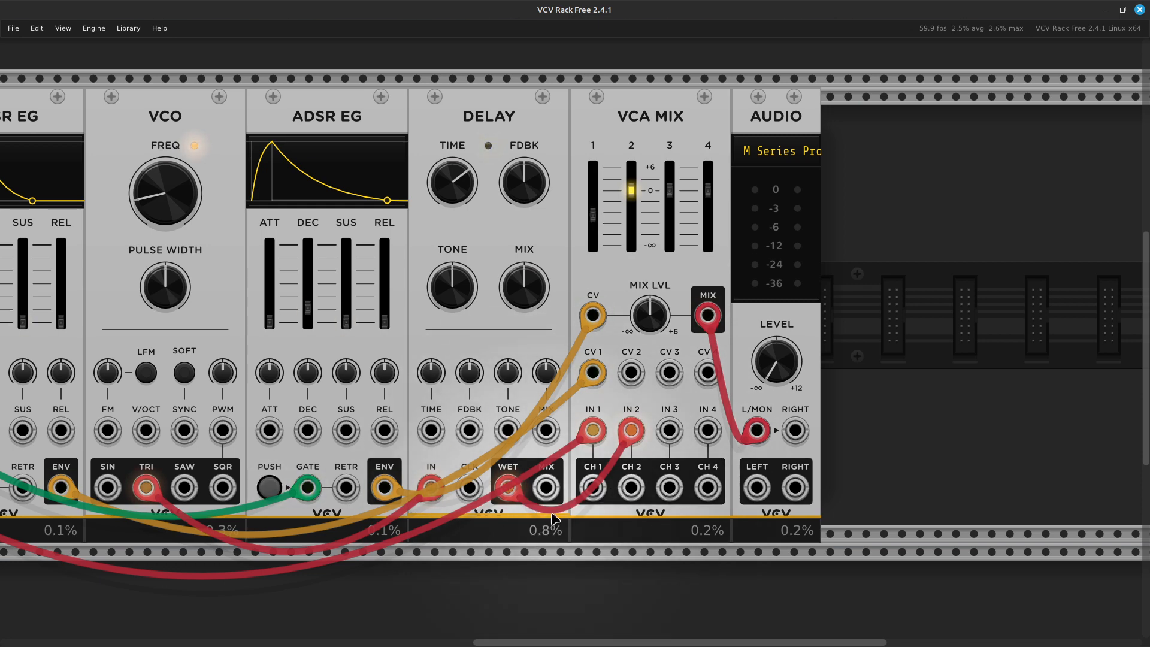
pyautogui.rightClick(783, 381)
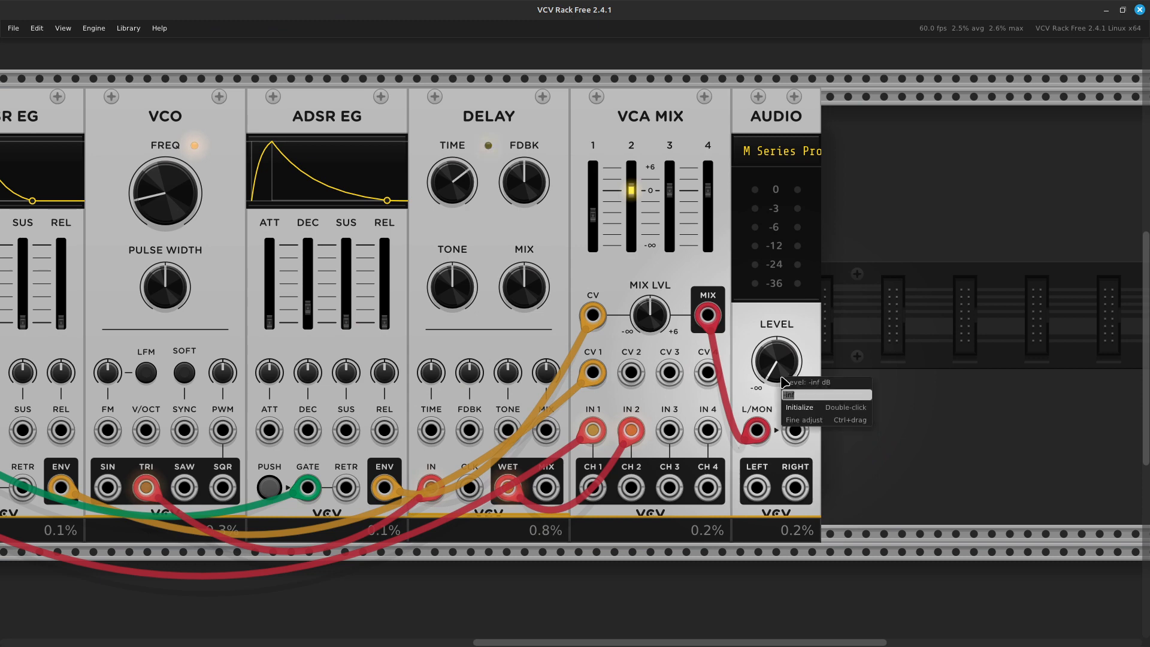
pyautogui.click(802, 408)
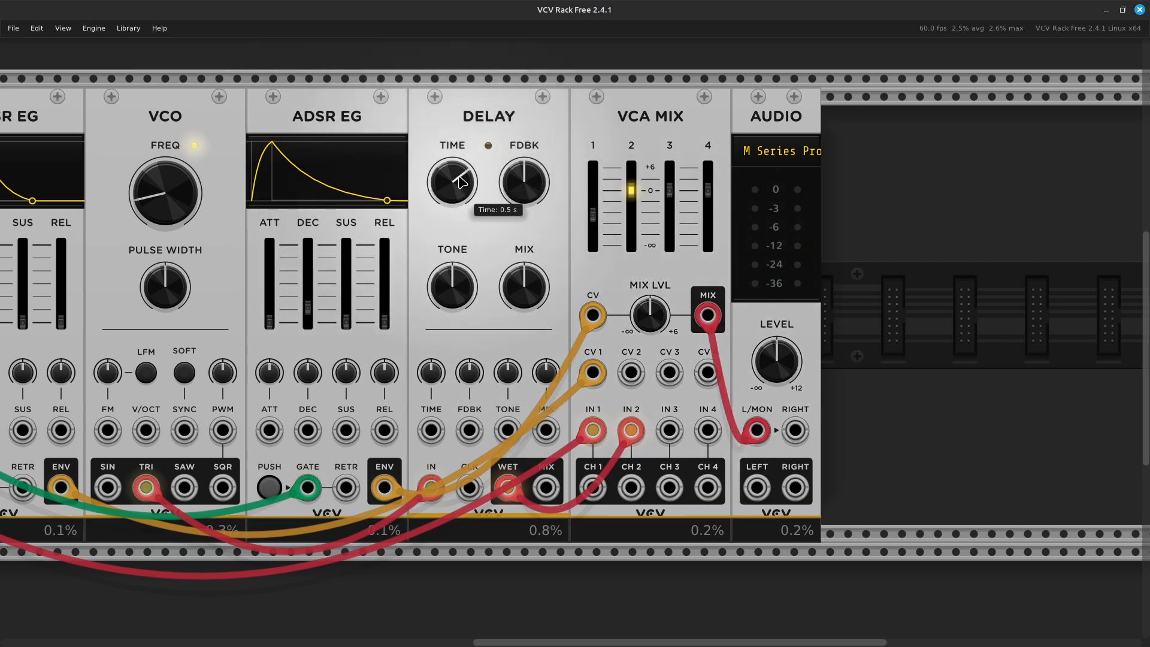
# Shorten the Delay's time well below 0.5 s and raise its feedback above 50%
pyautogui.moveTo(452, 181); pyautogui.dragTo(452, 214)
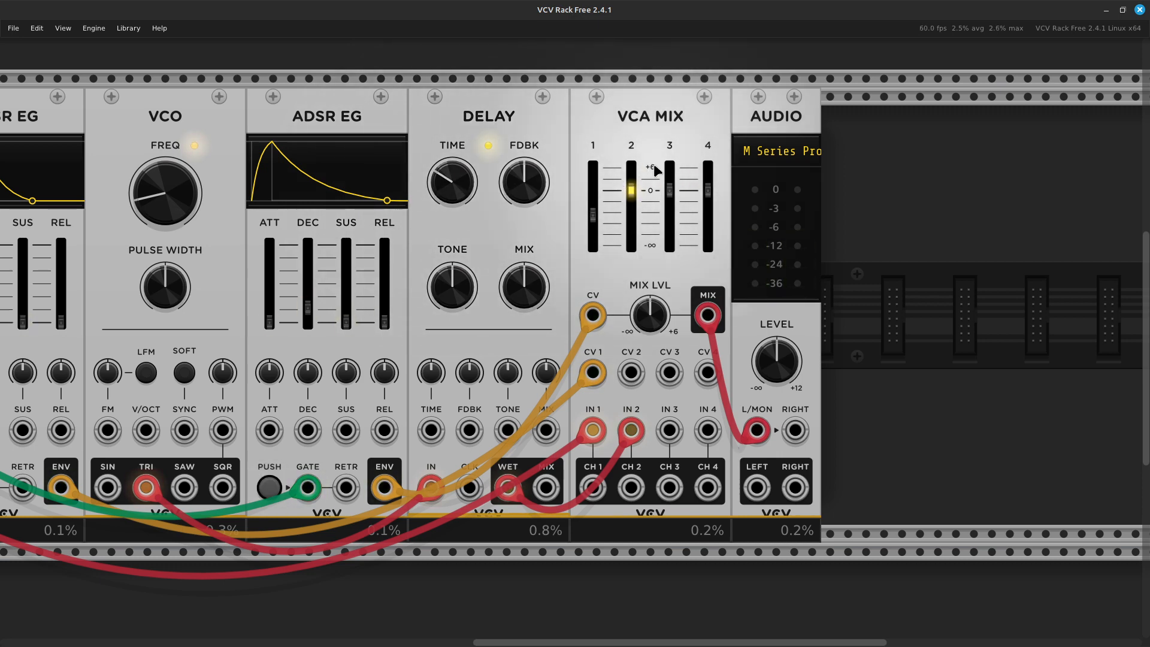
pyautogui.moveTo(534, 193)
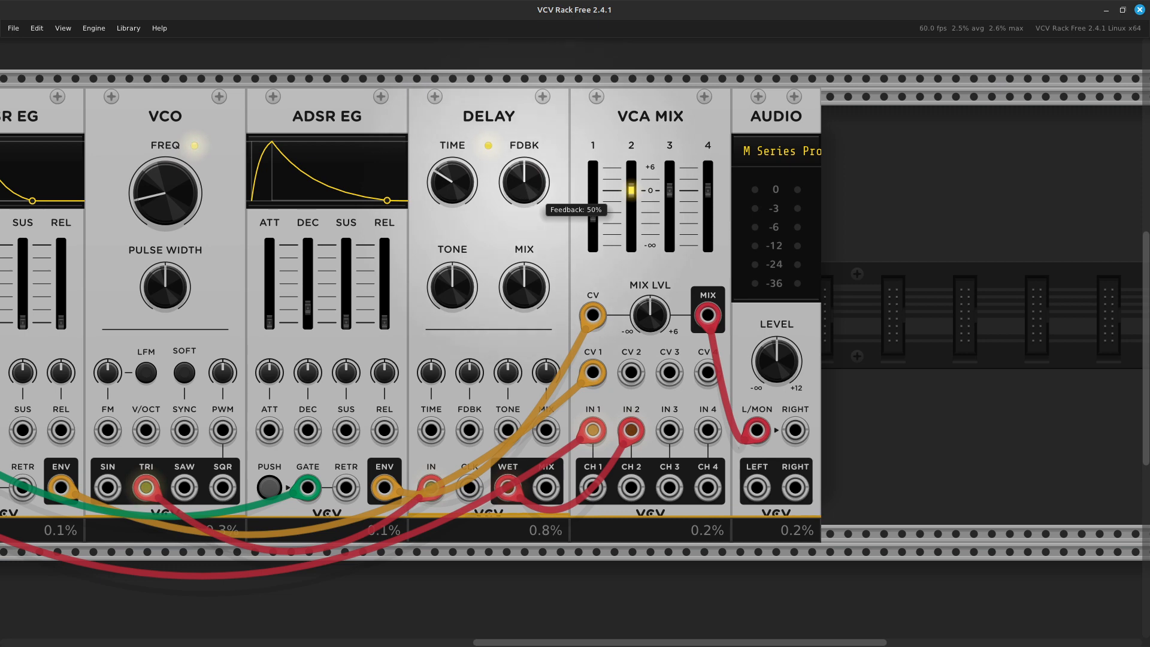
pyautogui.moveTo(534, 193); pyautogui.dragTo(534, 165)
pyautogui.moveTo(534, 165); pyautogui.dragTo(534, 176)
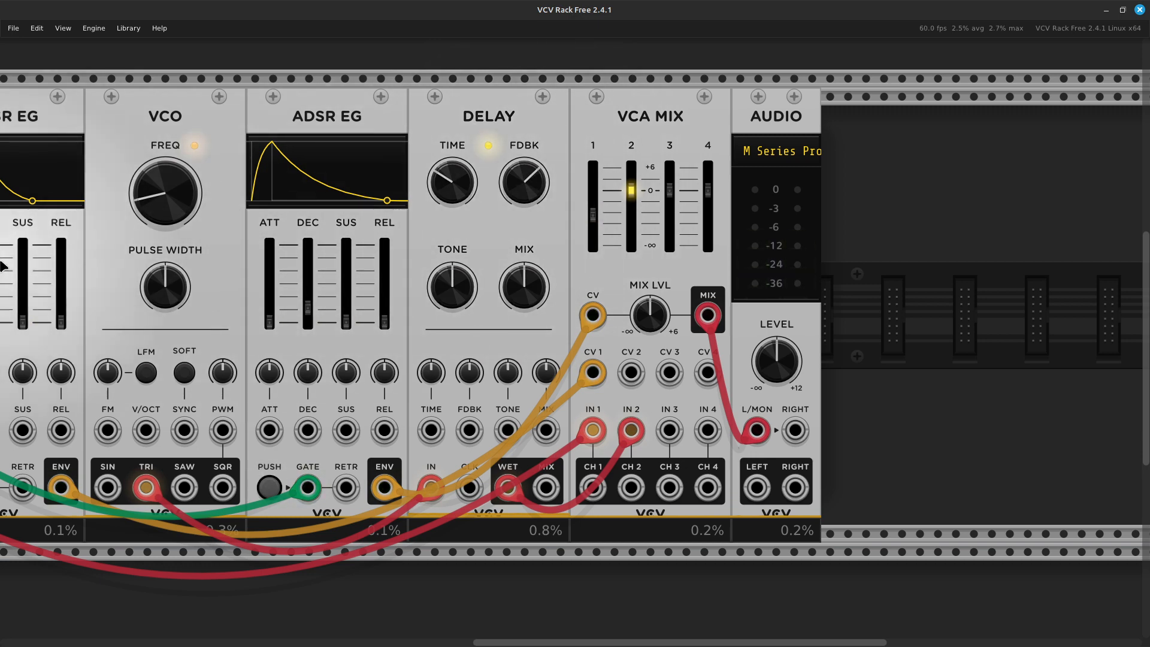
# Raise the VCO's frequency in small increments to somewhat above 44.4 Hz
pyautogui.moveTo(144, 206)
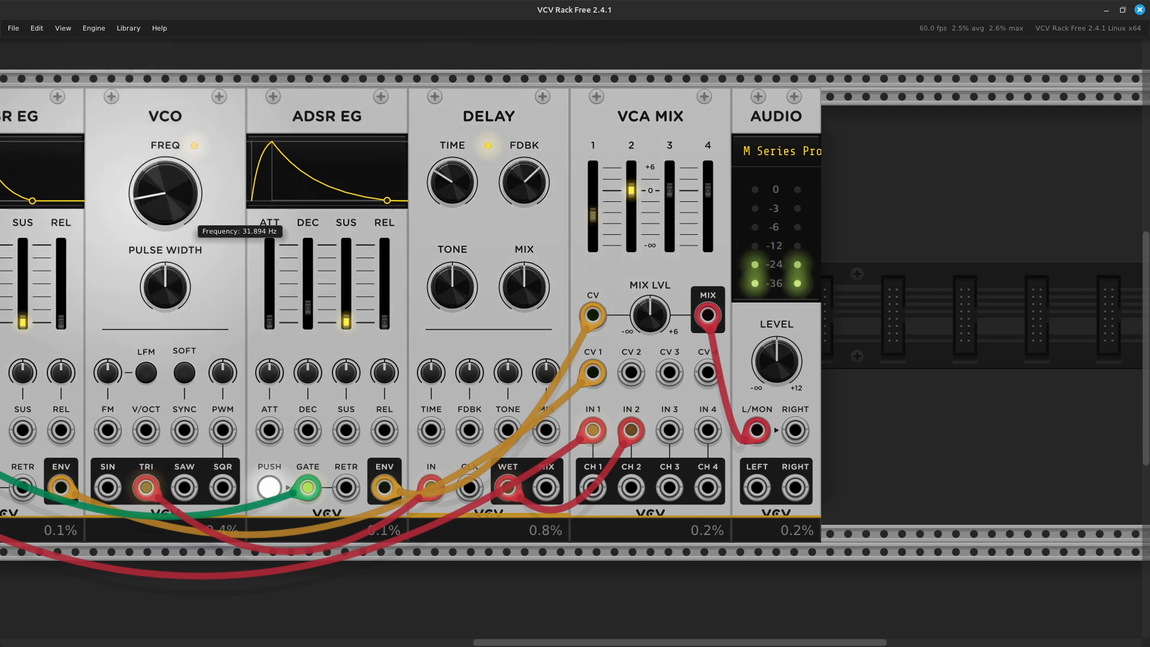
pyautogui.moveTo(144, 206); pyautogui.dragTo(144, 196)
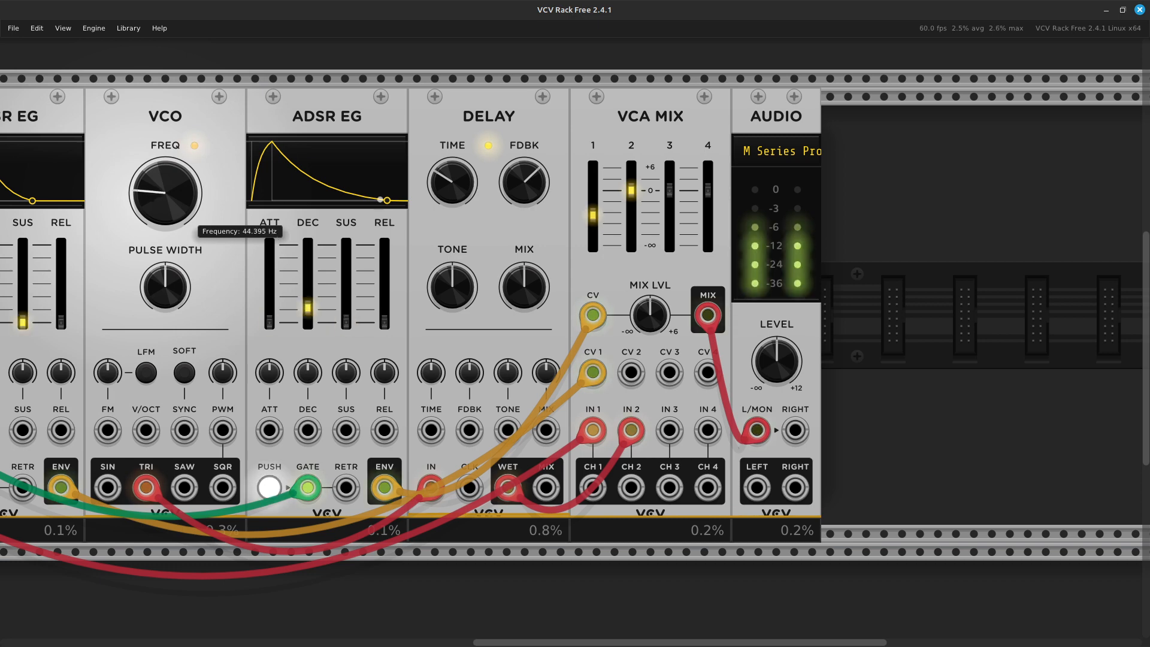
pyautogui.moveTo(349, 307)
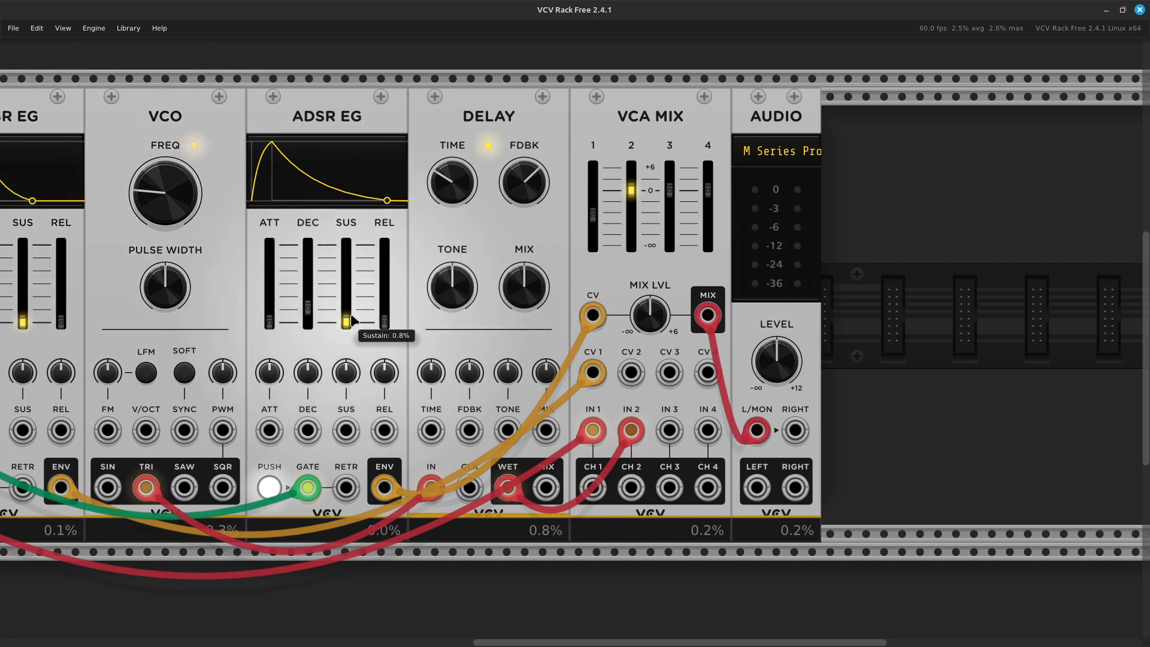
pyautogui.moveTo(386, 325)
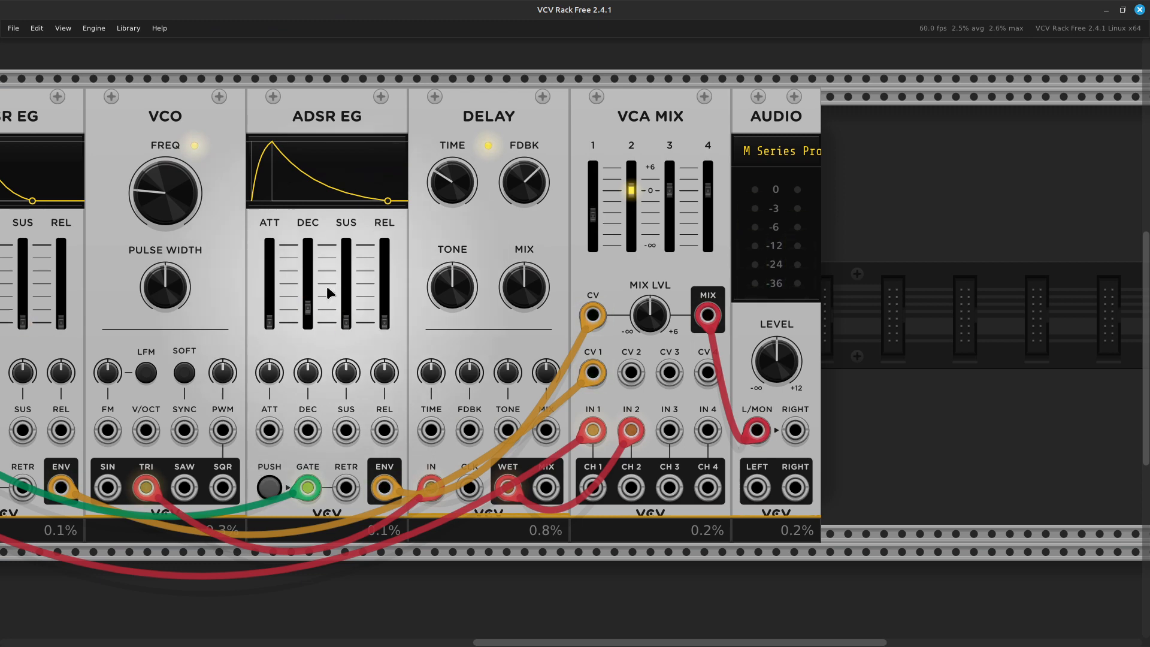
pyautogui.moveTo(162, 227); pyautogui.dragTo(162, 216)
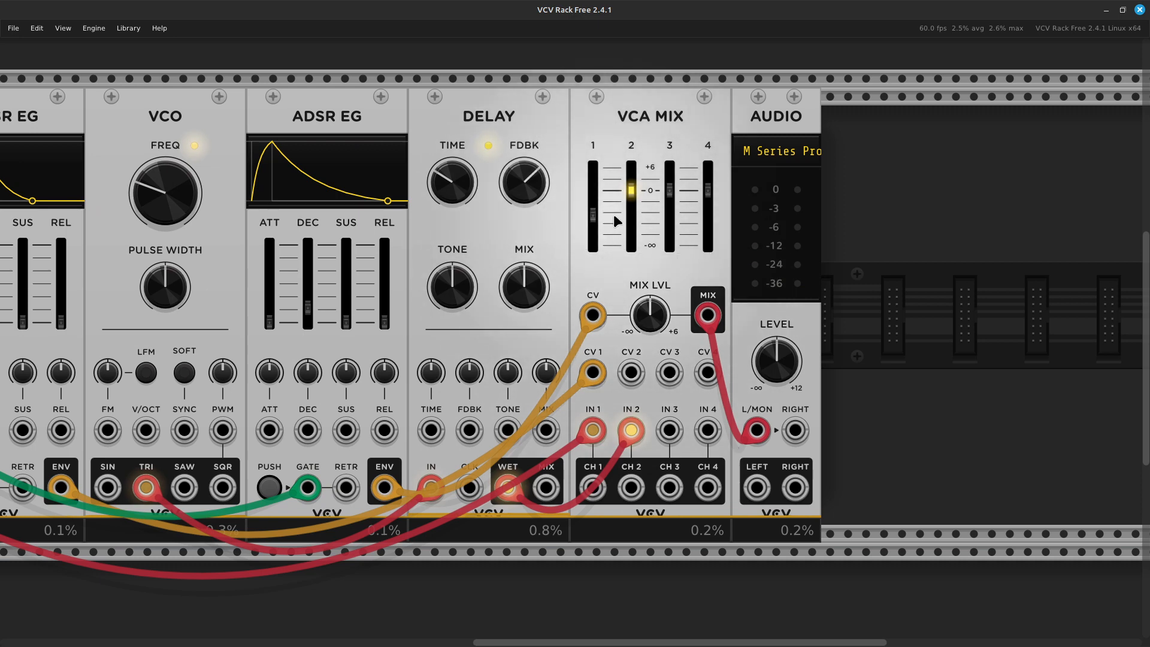
pyautogui.moveTo(591, 229)
pyautogui.moveTo(592, 214); pyautogui.dragTo(592, 218)
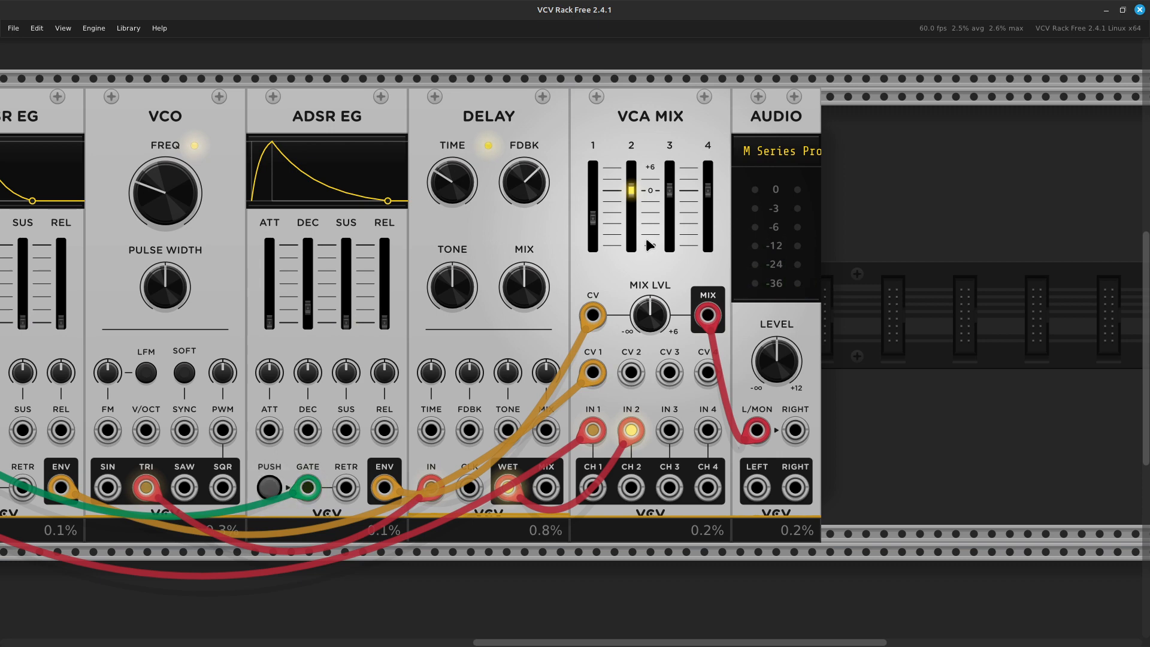
pyautogui.moveTo(443, 173)
pyautogui.moveTo(443, 173); pyautogui.dragTo(443, 173)
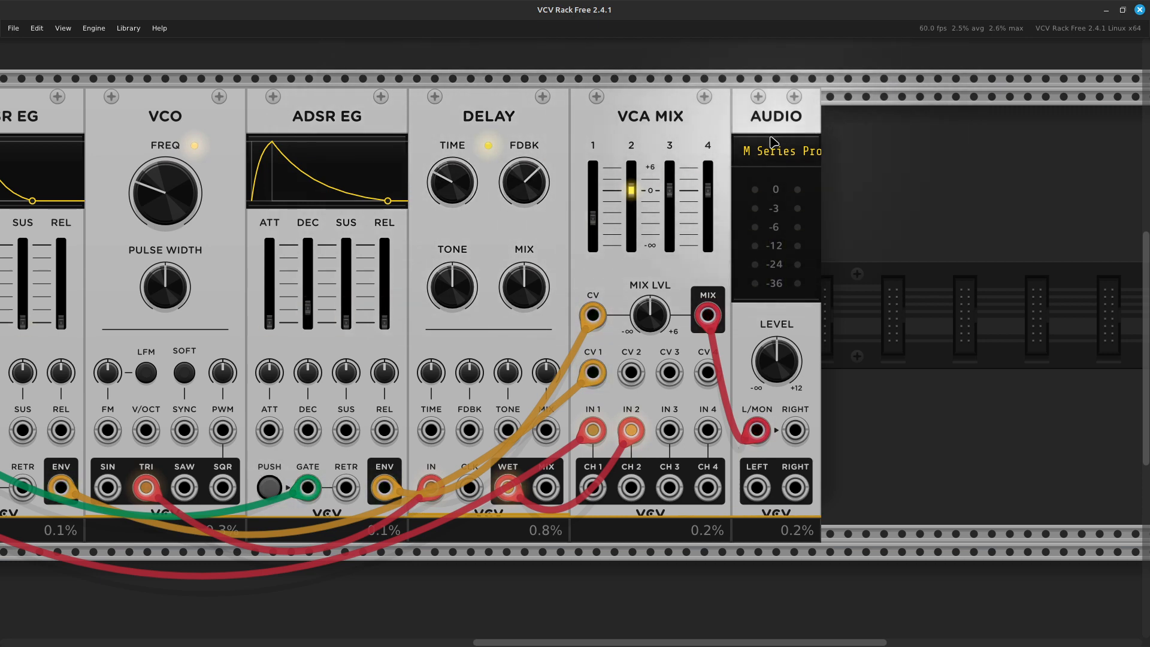
# Move the Audio module away from the VCA Mix and place the Delay after the VCA Mix, swapping their order
pyautogui.moveTo(782, 115); pyautogui.dragTo(919, 115)
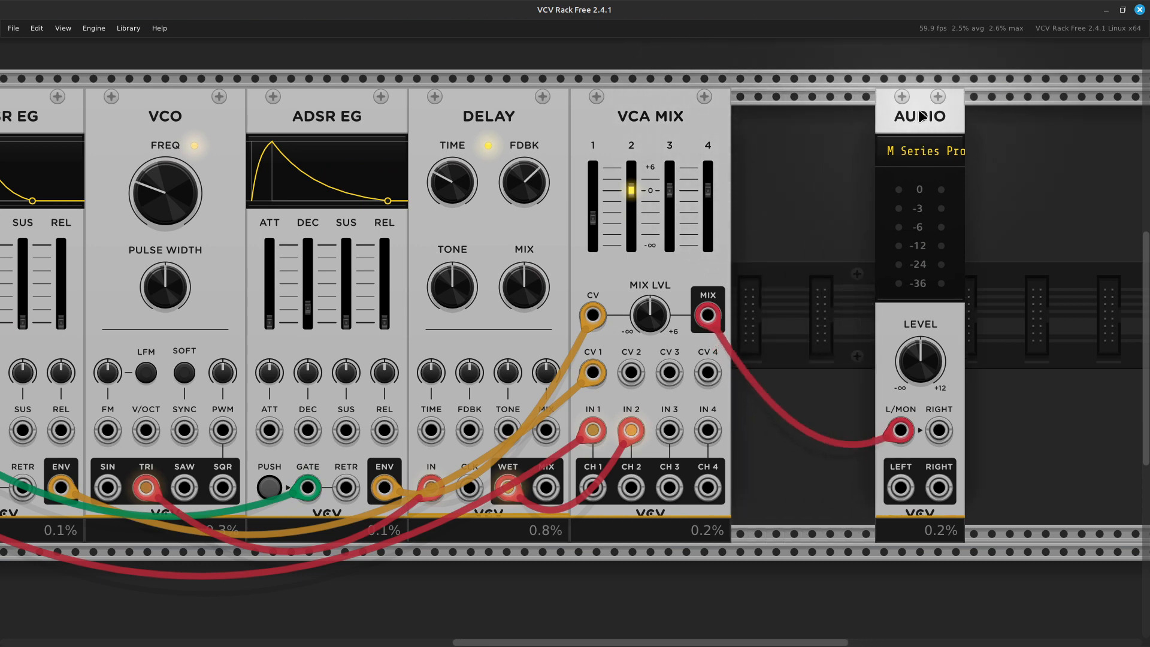
pyautogui.moveTo(498, 109); pyautogui.dragTo(663, 142)
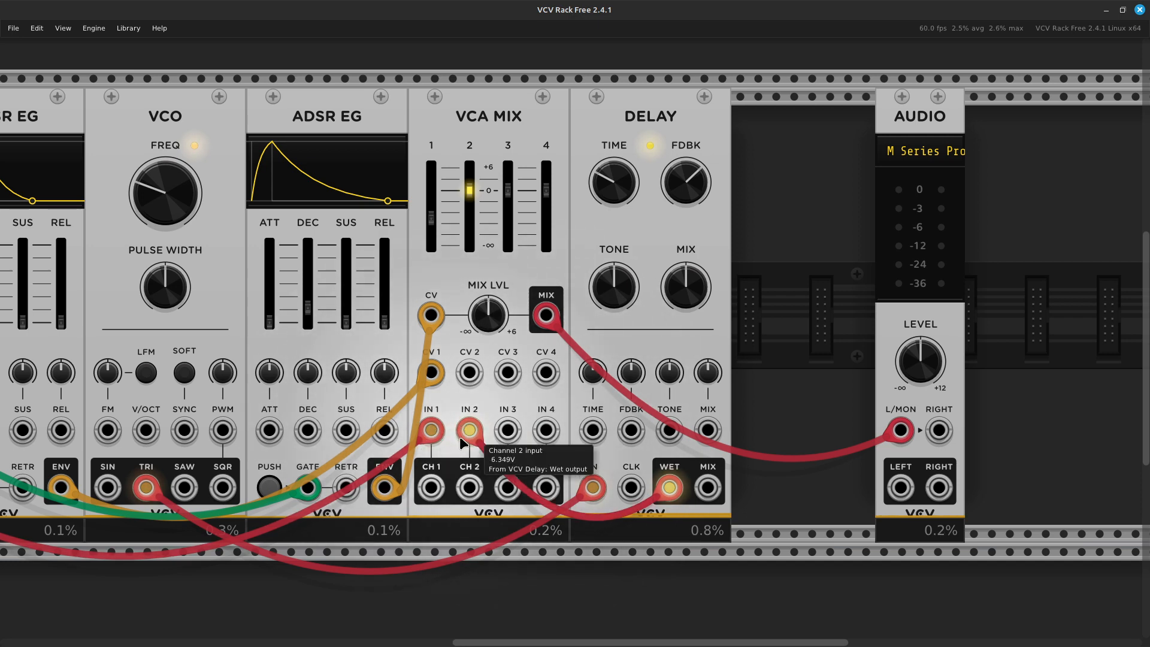
# Return the VCO's triangle cable to channel 2 and route the VCA Mix's mix output through the Delay's mix output into Audio, using red cables
pyautogui.moveTo(463, 431)
pyautogui.mouseDown()
pyautogui.moveTo(619, 500)
pyautogui.moveTo(506, 469)
pyautogui.moveTo(472, 434)
pyautogui.mouseUp()
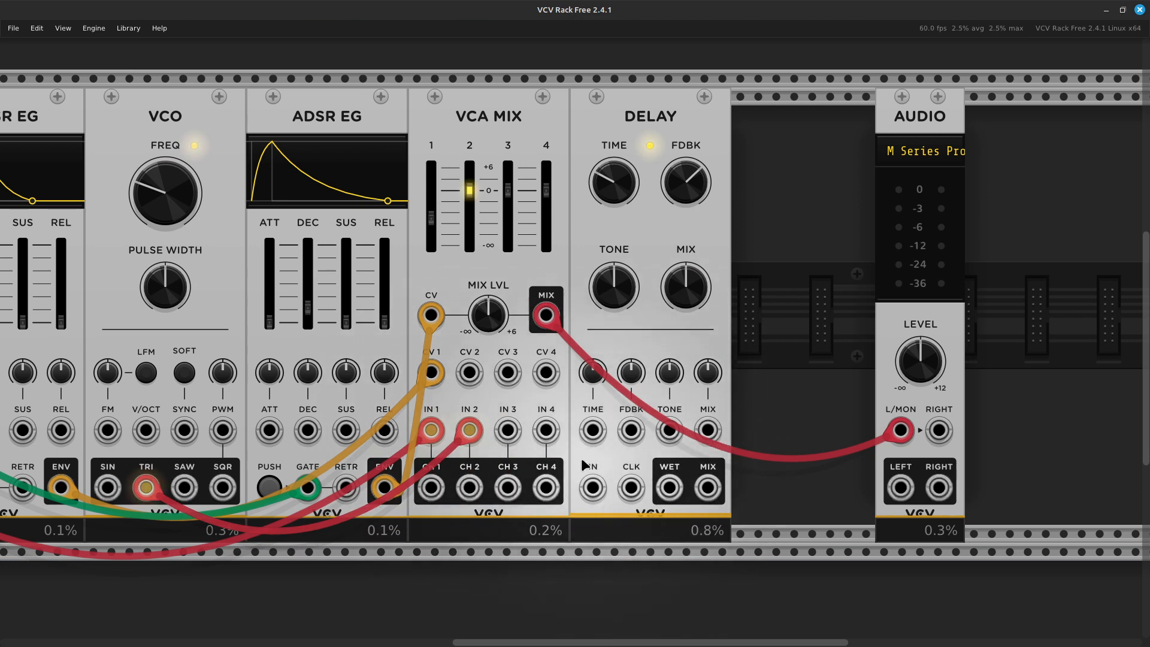
pyautogui.moveTo(546, 323); pyautogui.dragTo(709, 490)
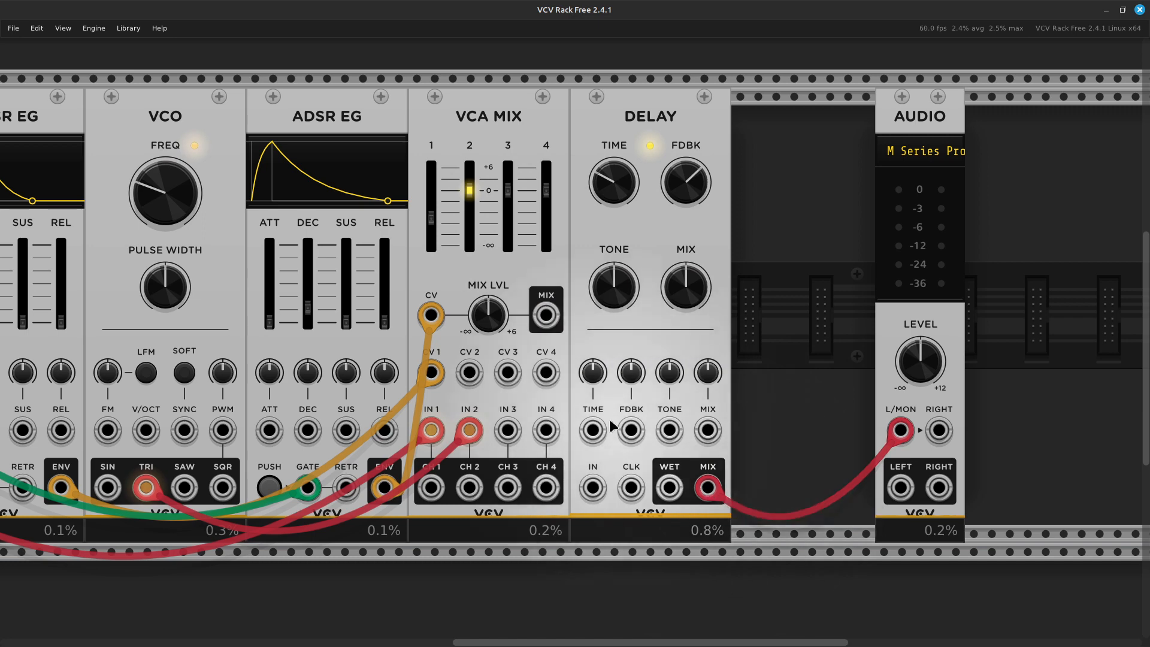
pyautogui.rightClick(547, 321)
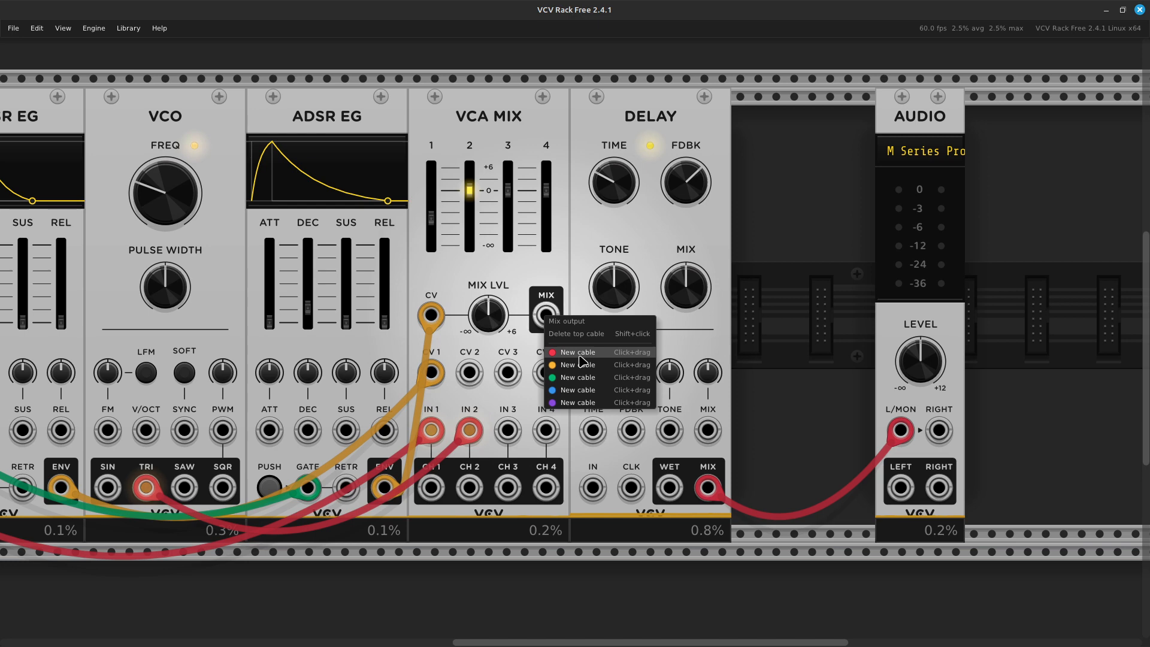
pyautogui.moveTo(581, 359); pyautogui.dragTo(592, 487)
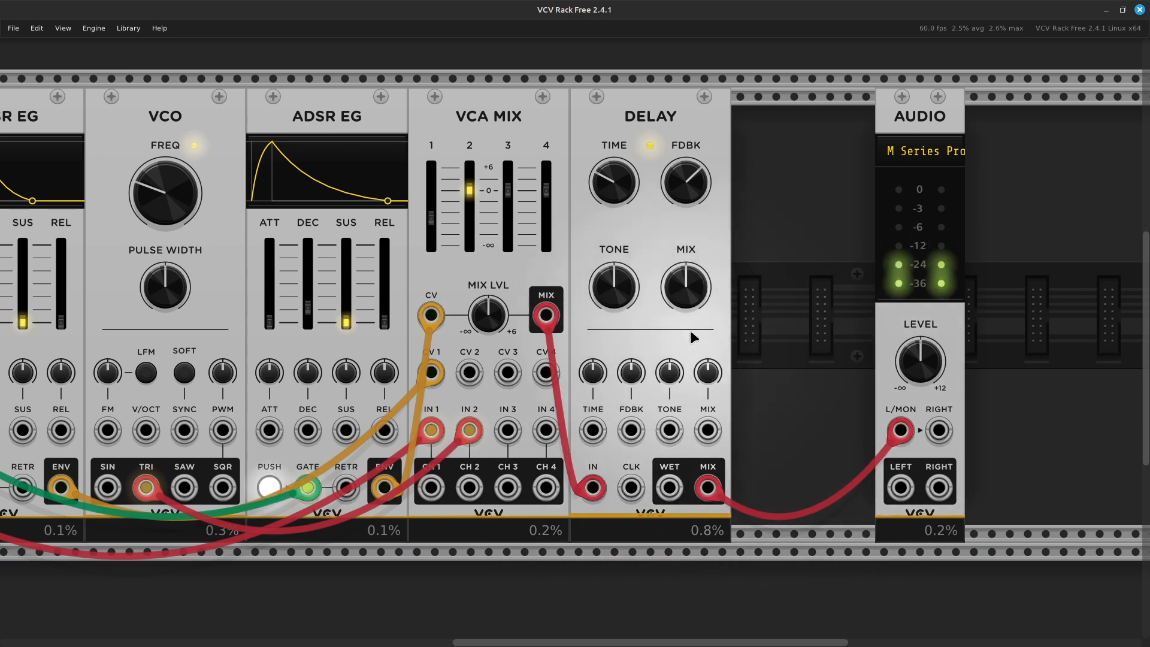
# Lower the Delay's feedback to about 13.4% and shorten its time to about 0.0042 s
pyautogui.moveTo(633, 199)
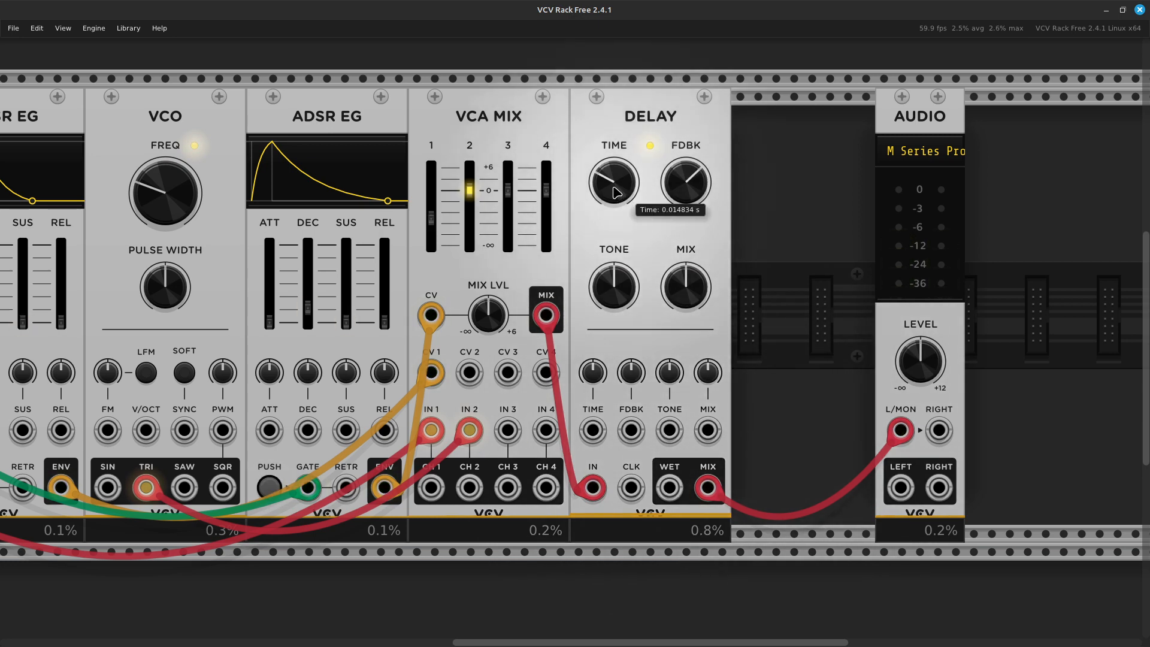
pyautogui.moveTo(634, 198); pyautogui.dragTo(678, 190)
pyautogui.moveTo(678, 184)
pyautogui.moveTo(604, 188); pyautogui.dragTo(603, 191)
pyautogui.moveTo(604, 191); pyautogui.dragTo(604, 170)
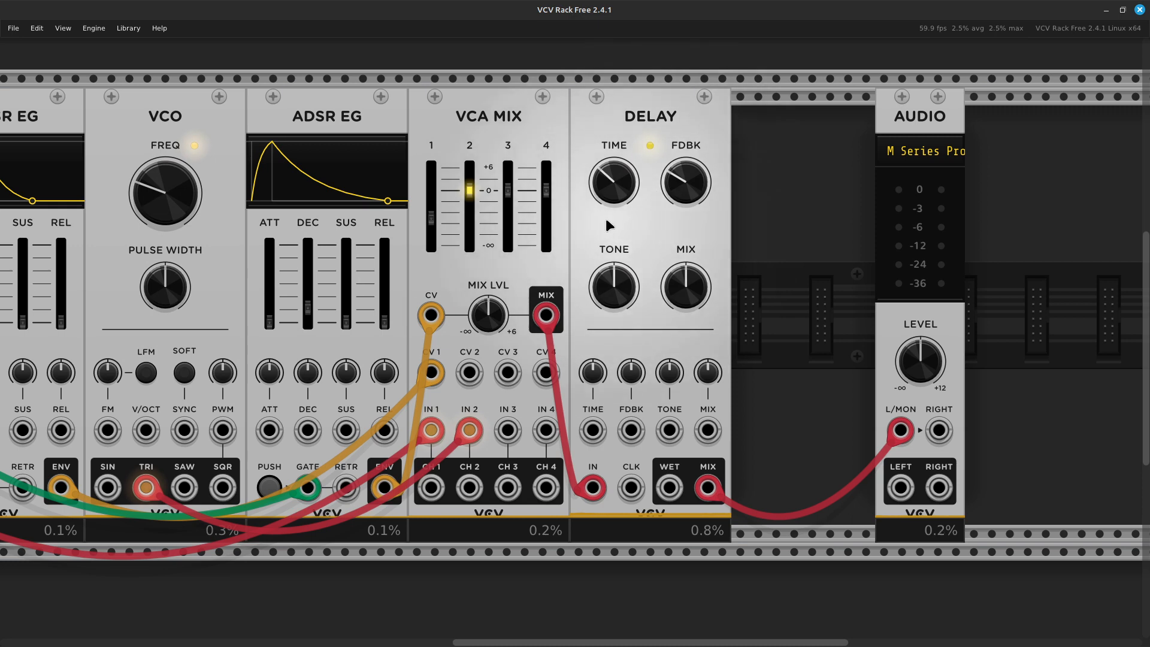
pyautogui.moveTo(602, 197)
pyautogui.moveTo(601, 197)
pyautogui.mouseDown()
pyautogui.moveTo(602, 173)
pyautogui.moveTo(602, 202)
pyautogui.mouseUp()
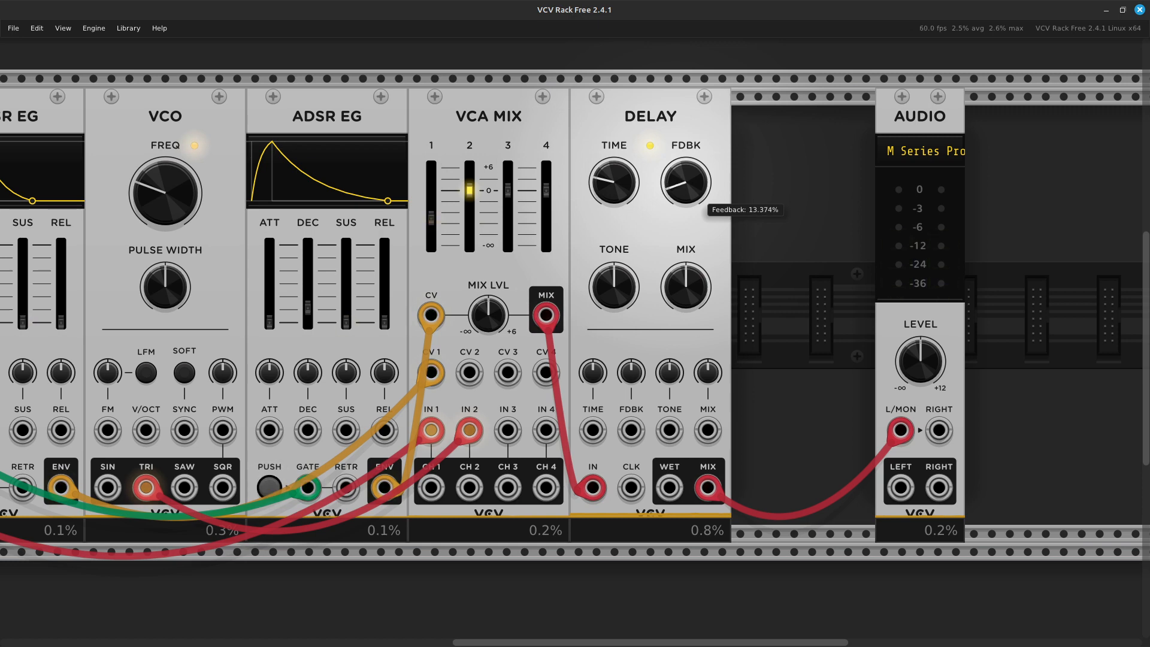
pyautogui.moveTo(679, 186); pyautogui.dragTo(679, 185)
pyautogui.moveTo(606, 175); pyautogui.dragTo(606, 212)
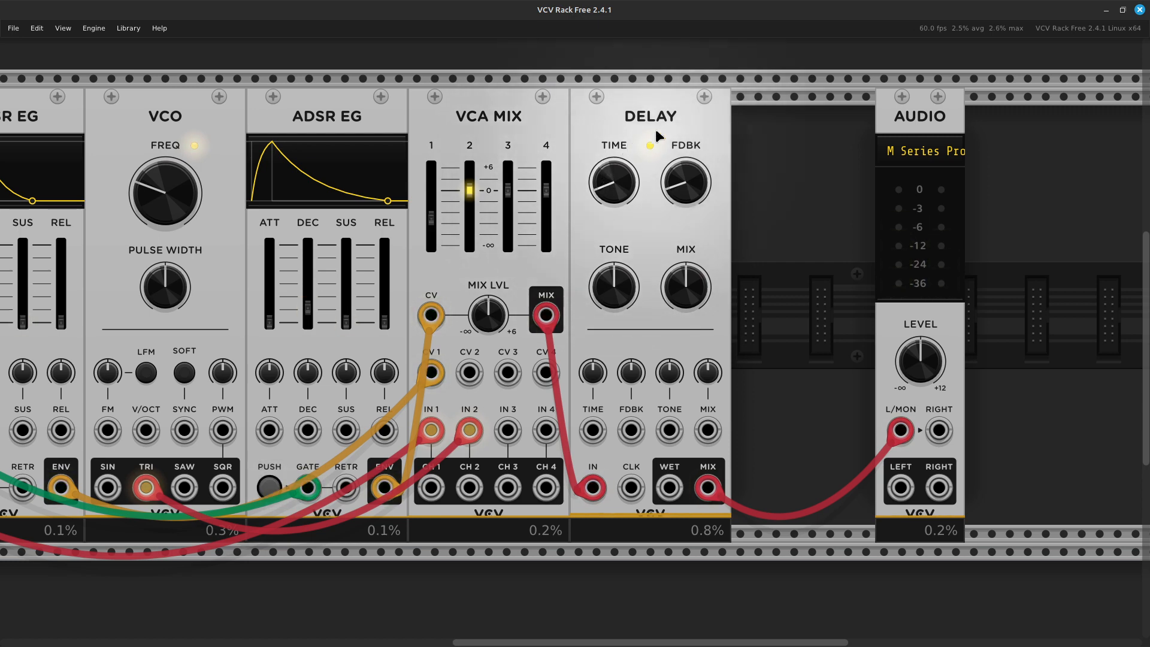
pyautogui.moveTo(628, 181)
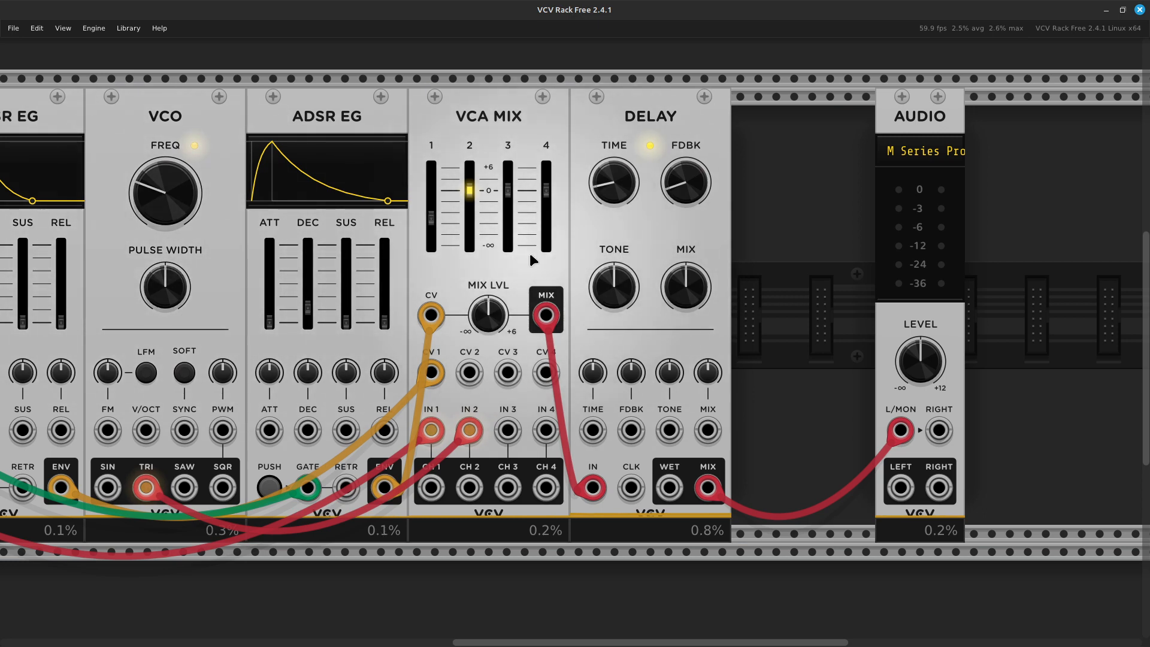
# Move the red cable feeding VCA Mix channel 2 from the VCO's triangle output to its sine output
pyautogui.moveTo(483, 321)
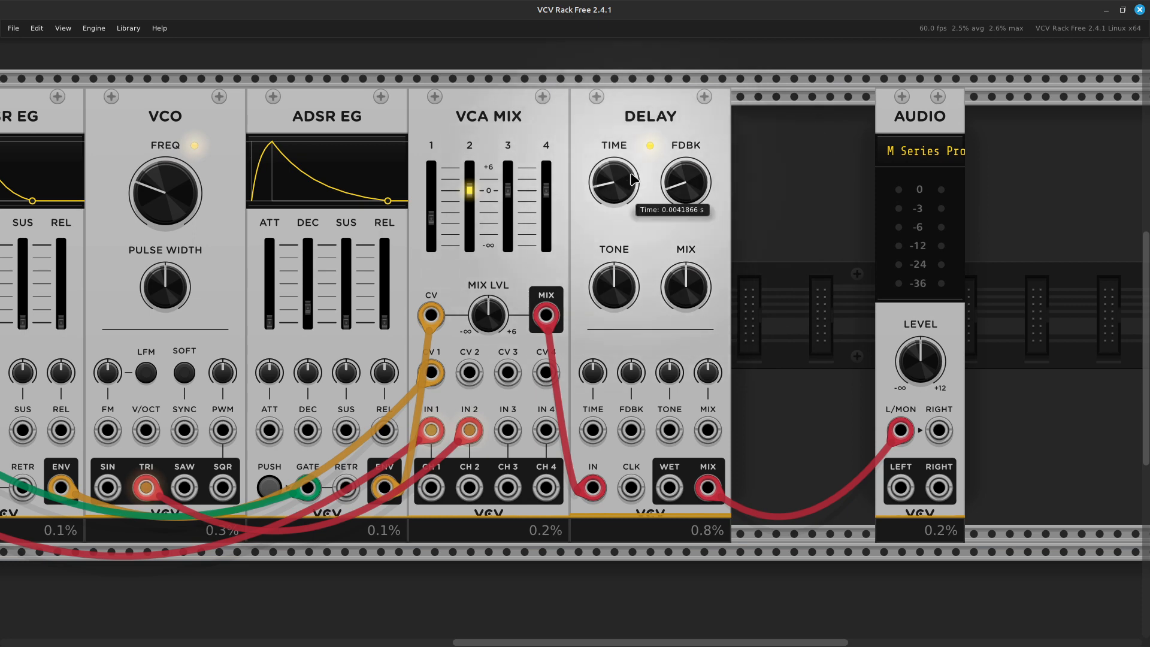
pyautogui.moveTo(650, 129)
pyautogui.mouseDown()
pyautogui.moveTo(676, 128)
pyautogui.moveTo(652, 135)
pyautogui.mouseUp()
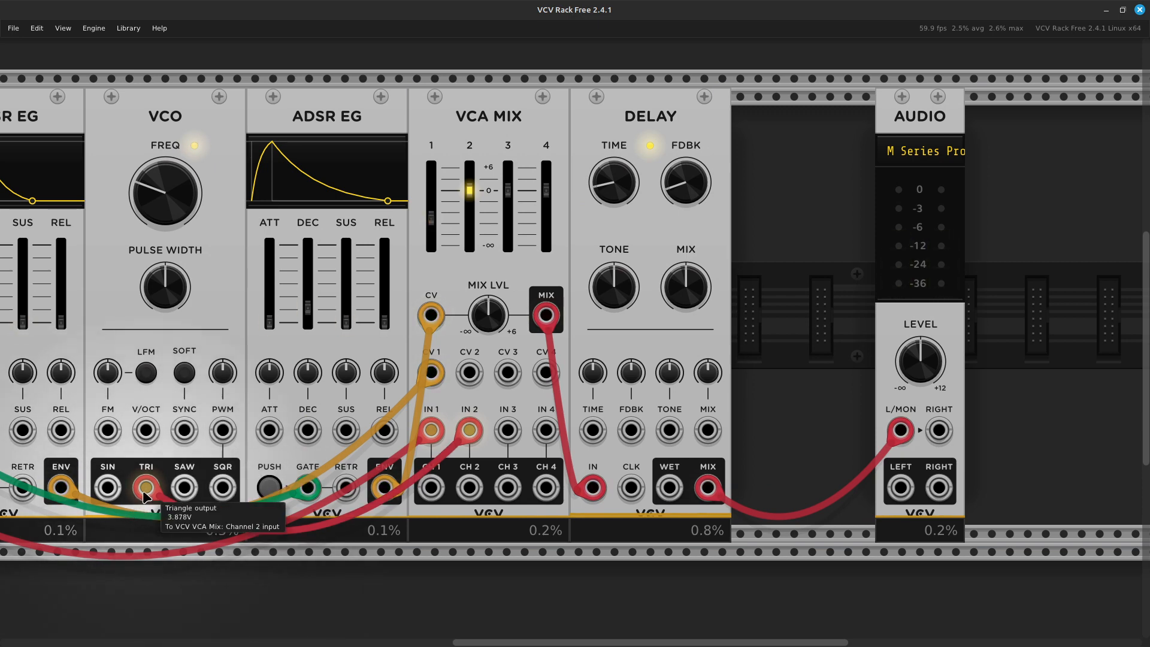
pyautogui.moveTo(146, 488); pyautogui.dragTo(105, 492)
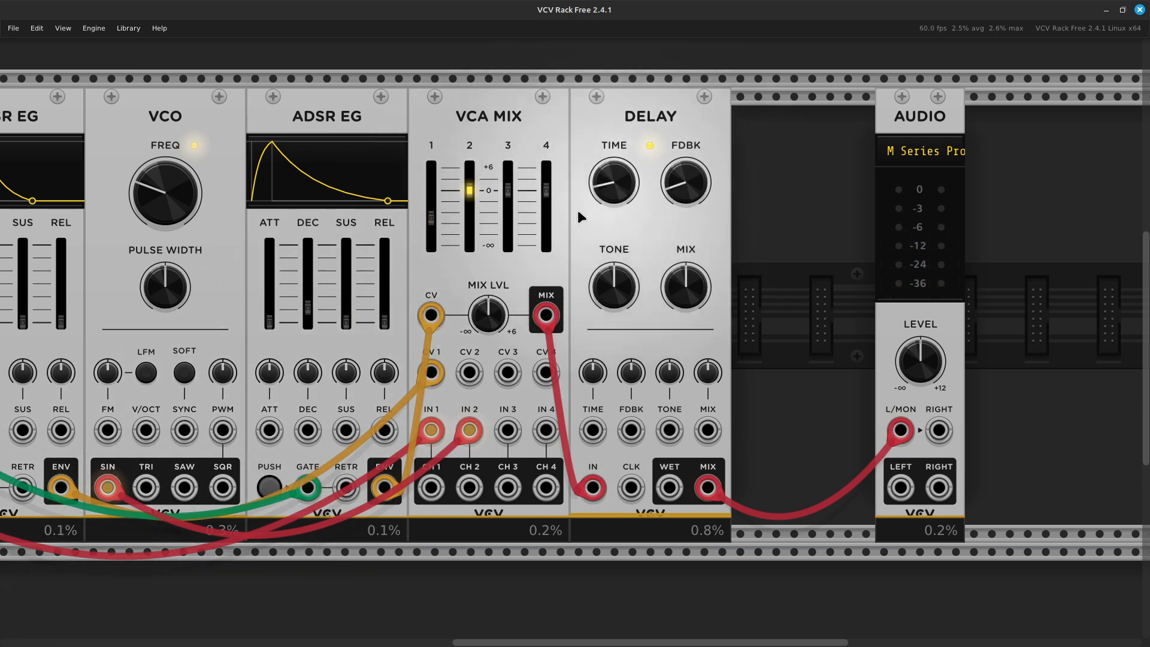
pyautogui.moveTo(503, 224)
pyautogui.moveTo(436, 219)
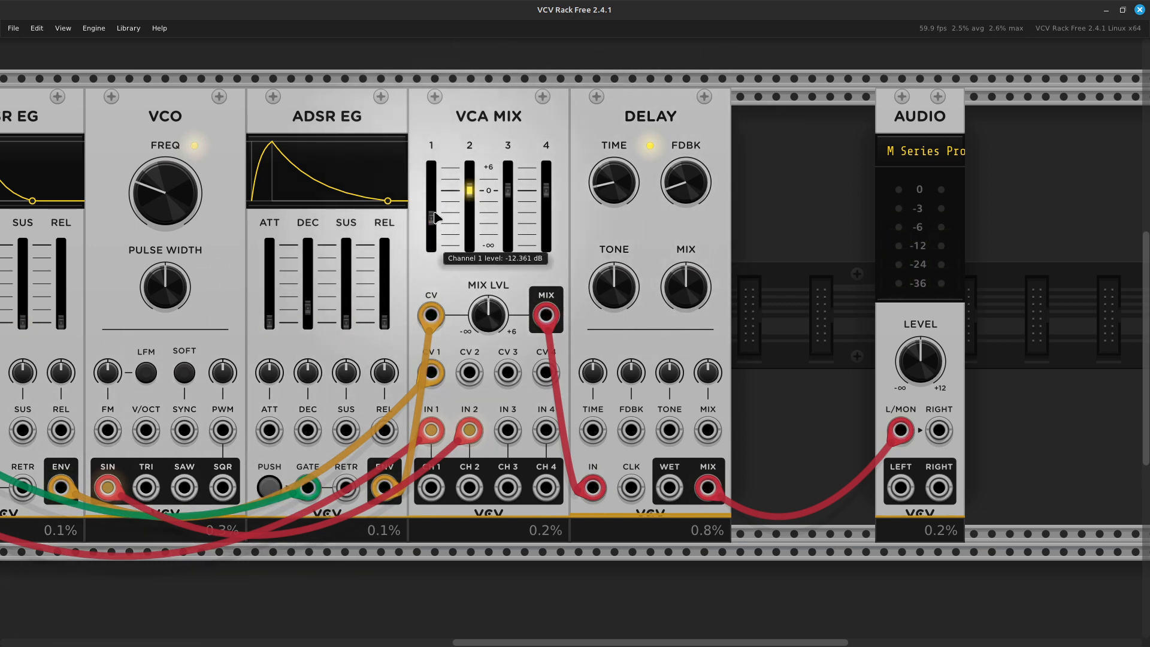
pyautogui.moveTo(437, 218); pyautogui.dragTo(437, 229)
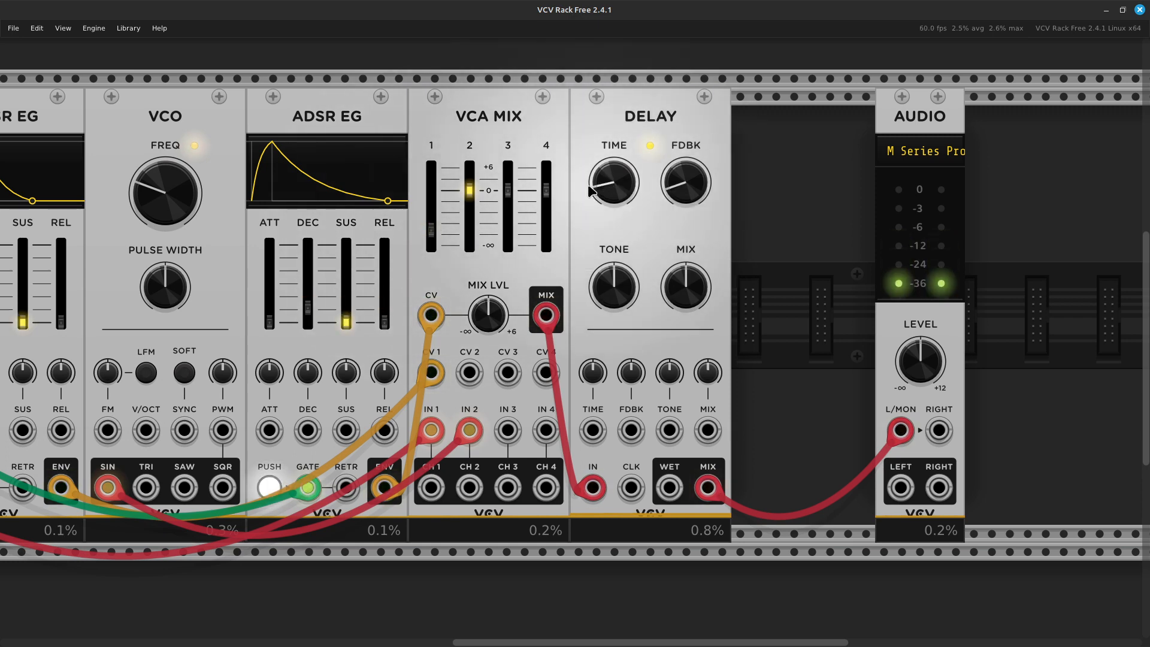
pyautogui.moveTo(601, 183); pyautogui.dragTo(600, 182)
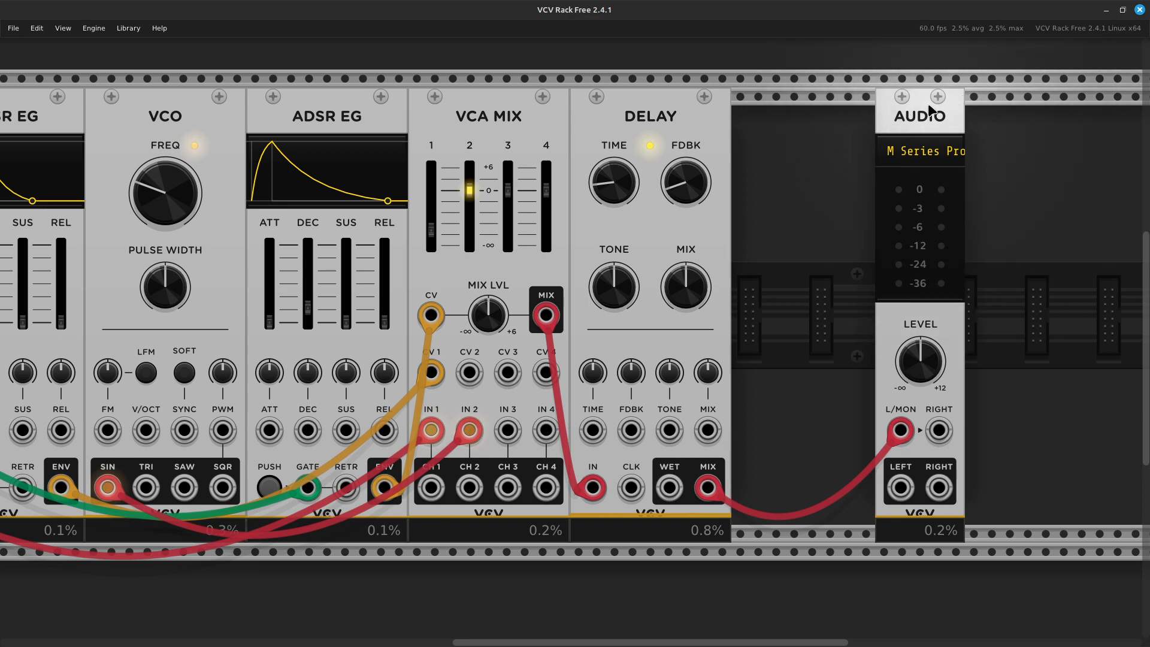
# Place the Audio module directly beside the Delay and patch MIDI-CV's V/OCT output into the VCO's V/OCT input with a yellow cable
pyautogui.moveTo(925, 114); pyautogui.dragTo(787, 118)
pyautogui.moveTo(182, 178)
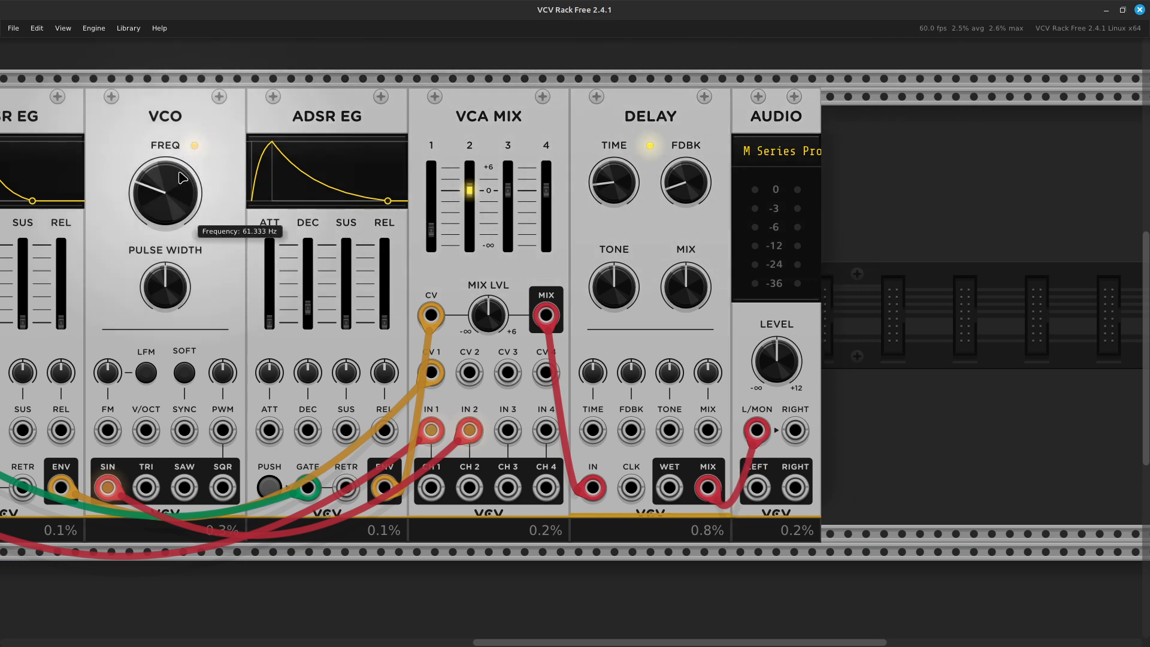
pyautogui.hscroll(-5, 181, 178)
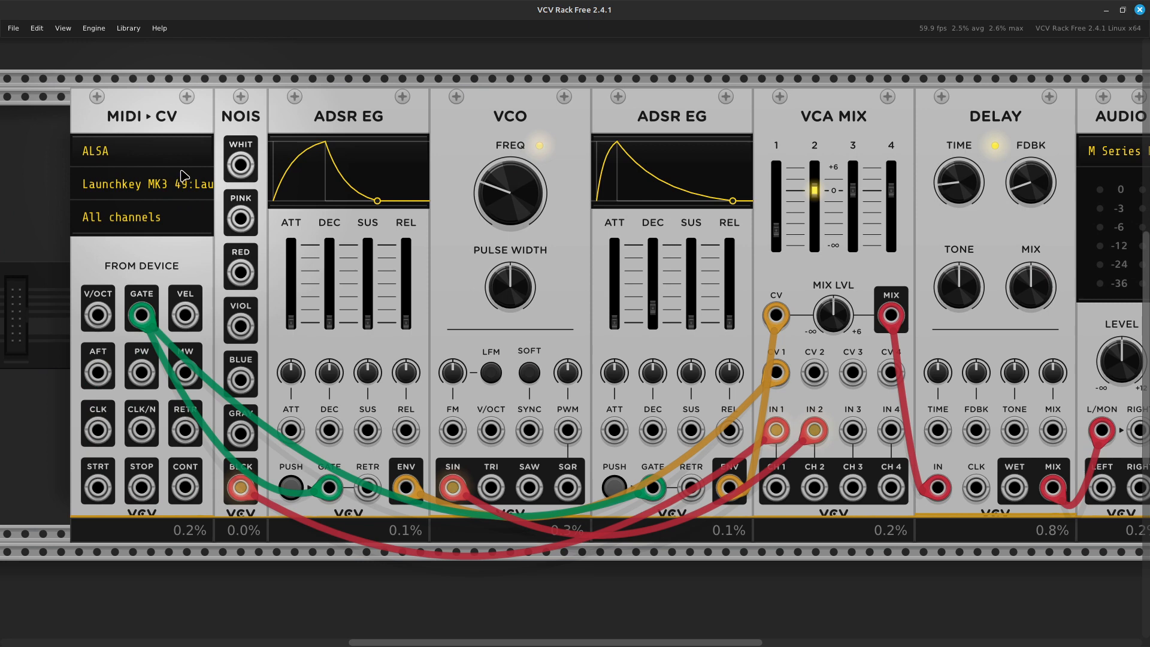
pyautogui.rightClick(97, 324)
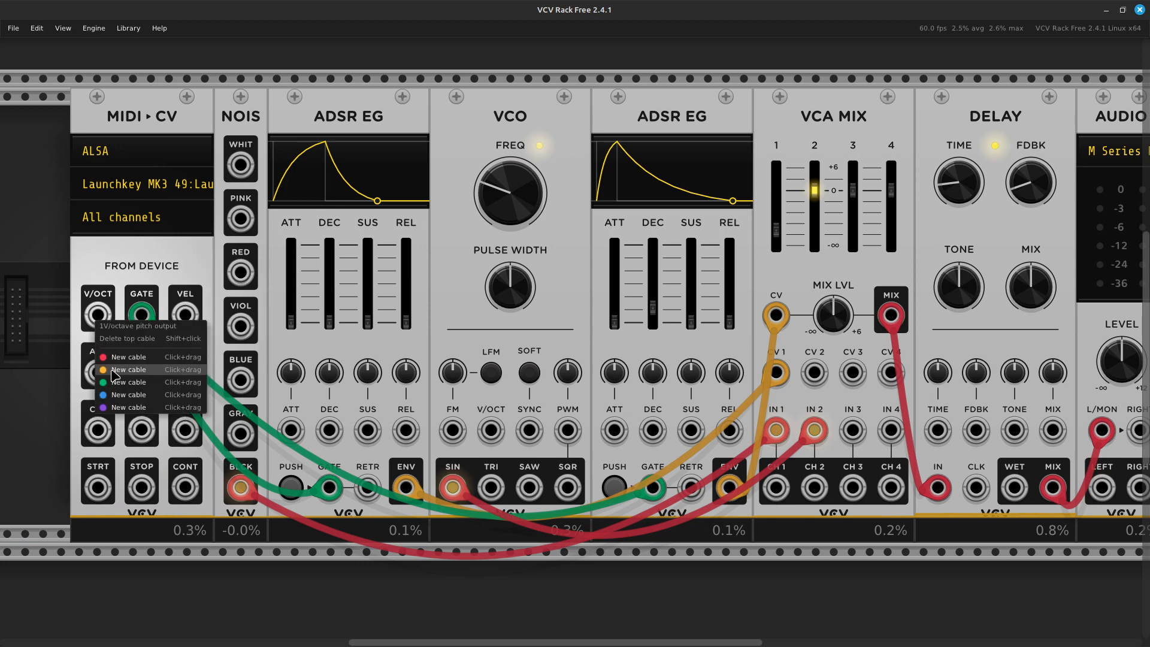
pyautogui.moveTo(118, 375); pyautogui.dragTo(500, 436)
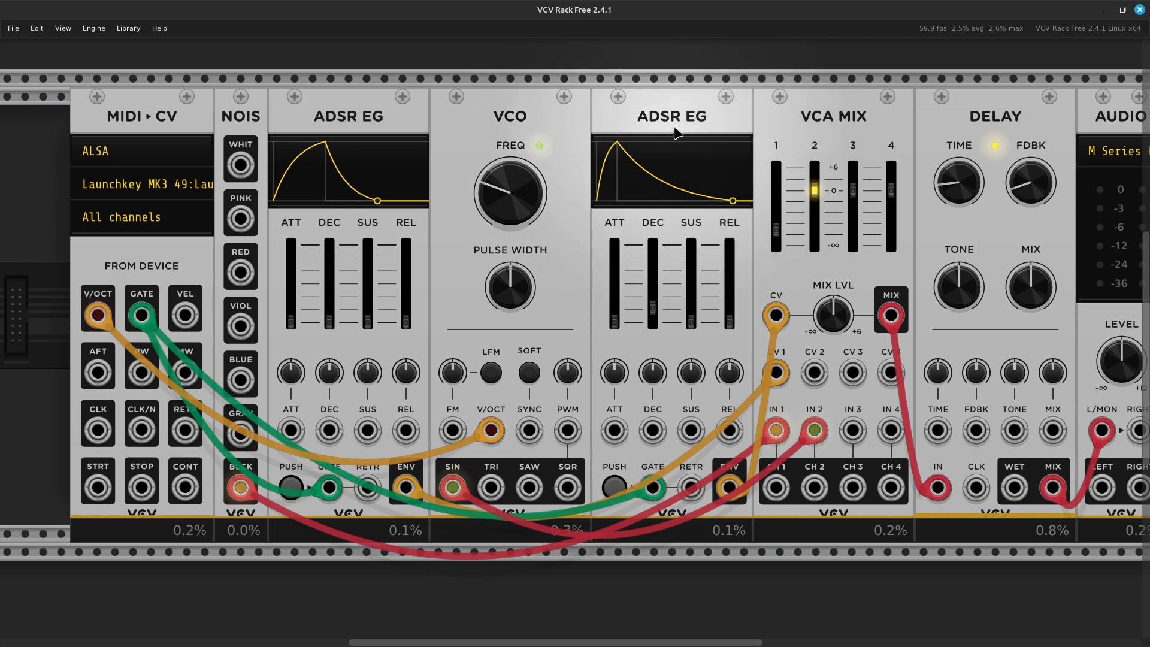
# Raise the VCO's frequency and move the red cable feeding VCA Mix channel 2 from its sine output to its triangle output
pyautogui.moveTo(515, 199)
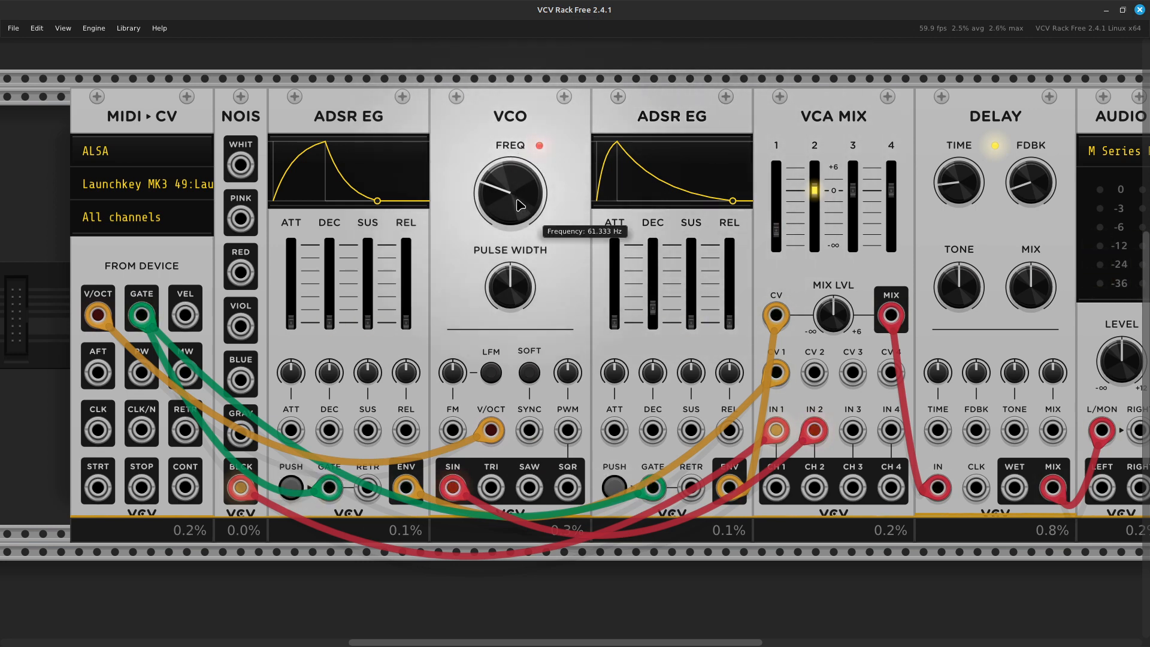
pyautogui.moveTo(504, 197)
pyautogui.mouseDown()
pyautogui.moveTo(504, 152)
pyautogui.moveTo(504, 185)
pyautogui.mouseUp()
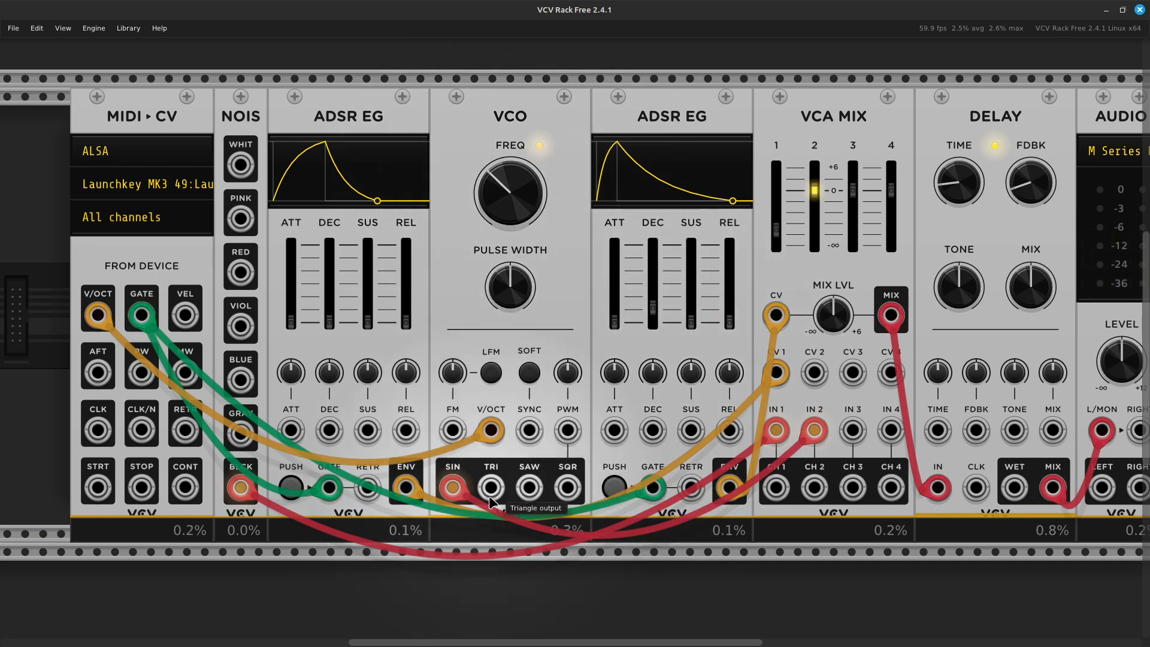
pyautogui.moveTo(452, 486); pyautogui.dragTo(485, 482)
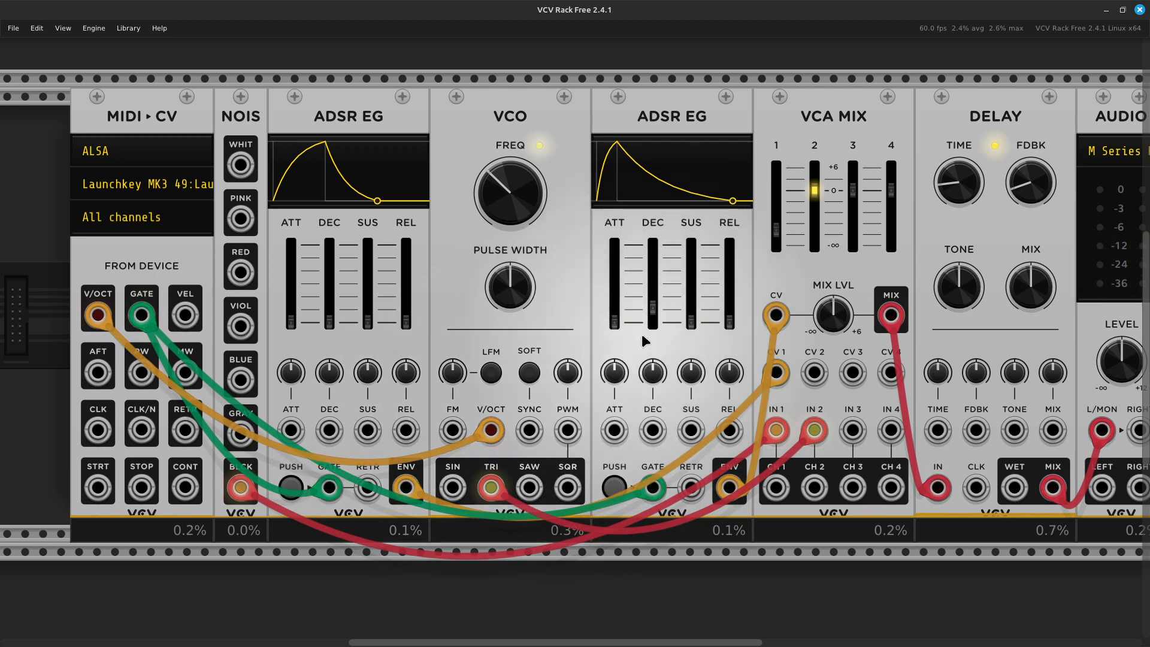
# Lengthen the decay of the ADSR EG beside the VCA Mix and lower the VCO's frequency slightly
pyautogui.moveTo(652, 307); pyautogui.dragTo(652, 297)
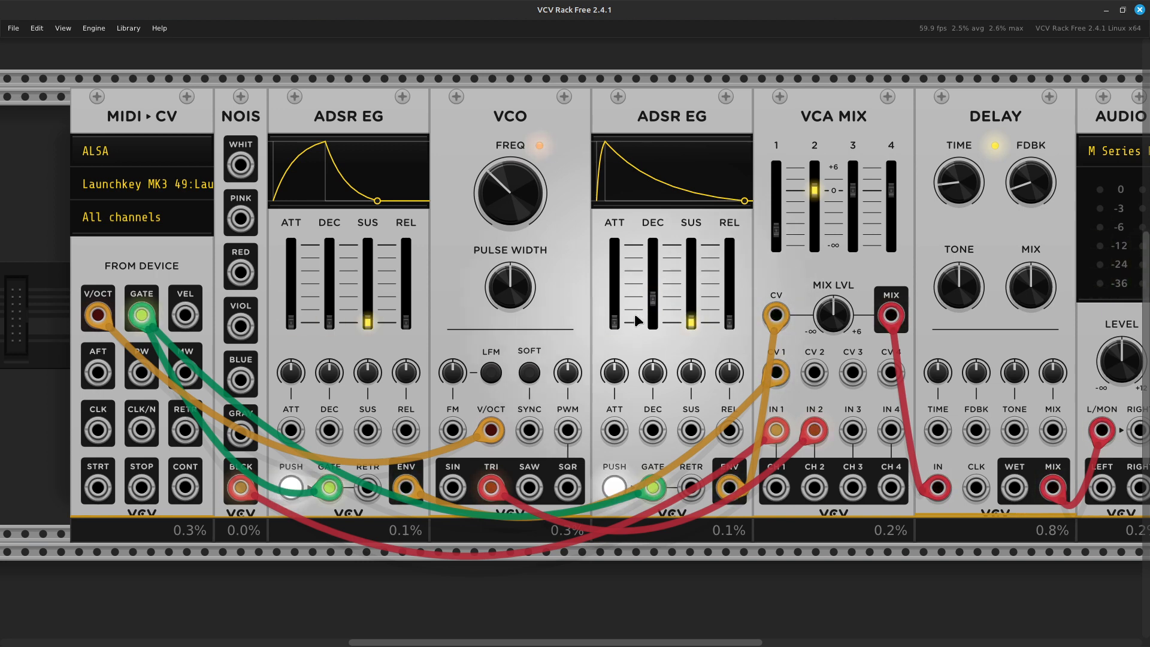
pyautogui.moveTo(481, 168); pyautogui.dragTo(488, 182)
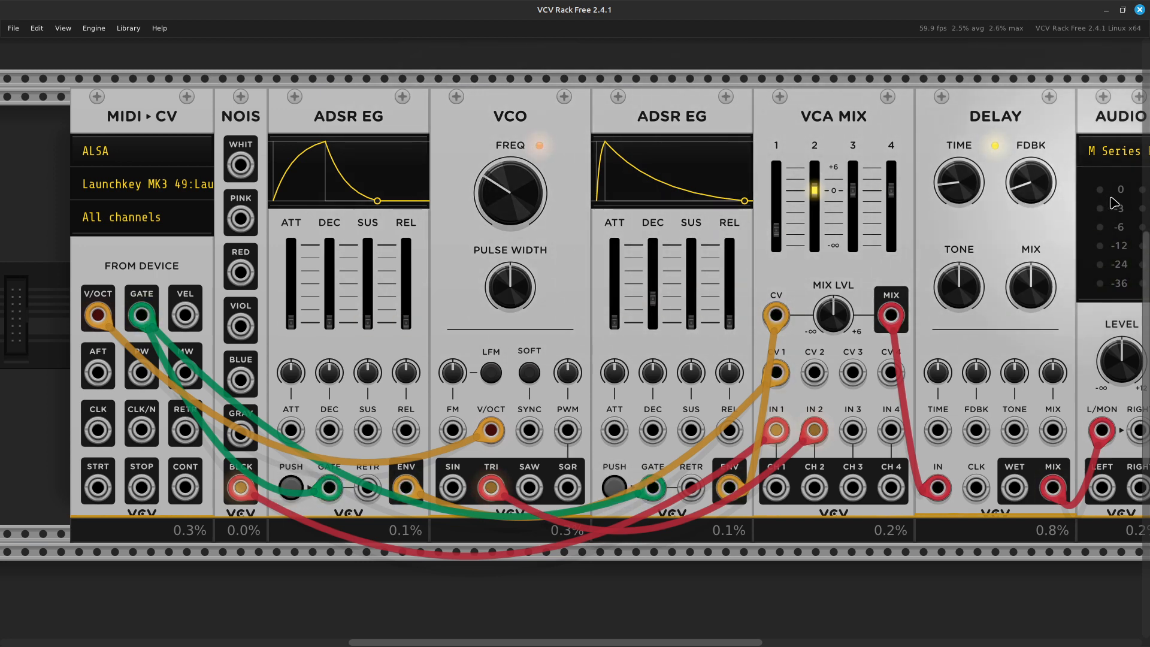
# Shift the Audio and Delay modules away from the VCA Mix to open a gap wide enough for another module
pyautogui.hscroll(6, 1058, 178)
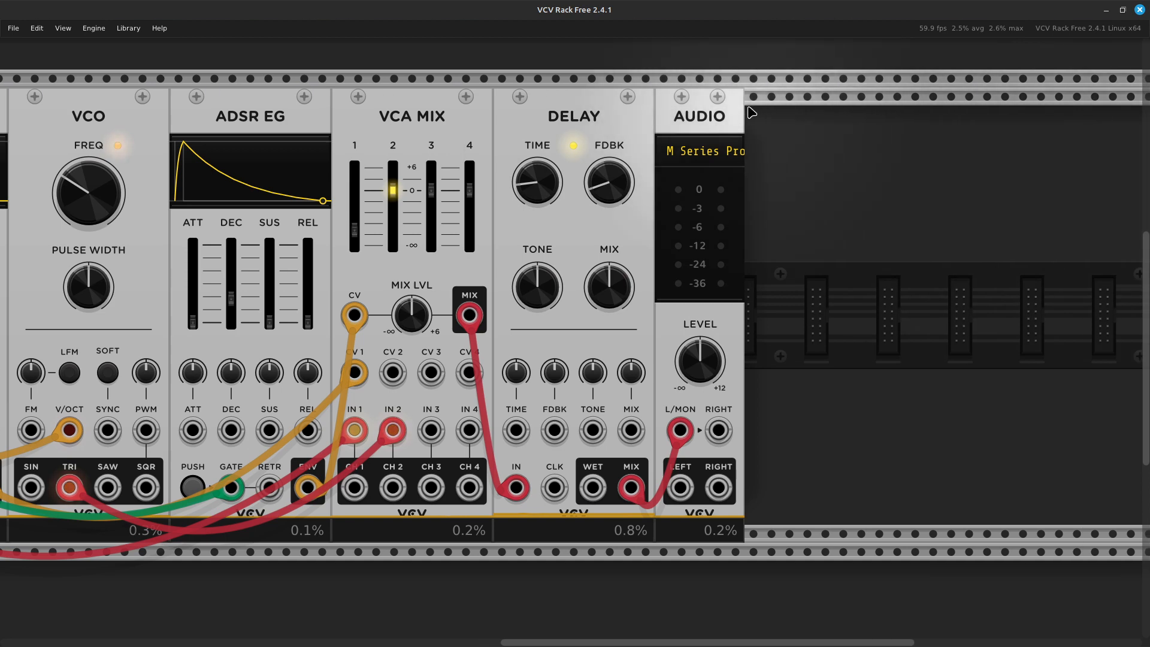
pyautogui.moveTo(691, 115); pyautogui.dragTo(816, 120)
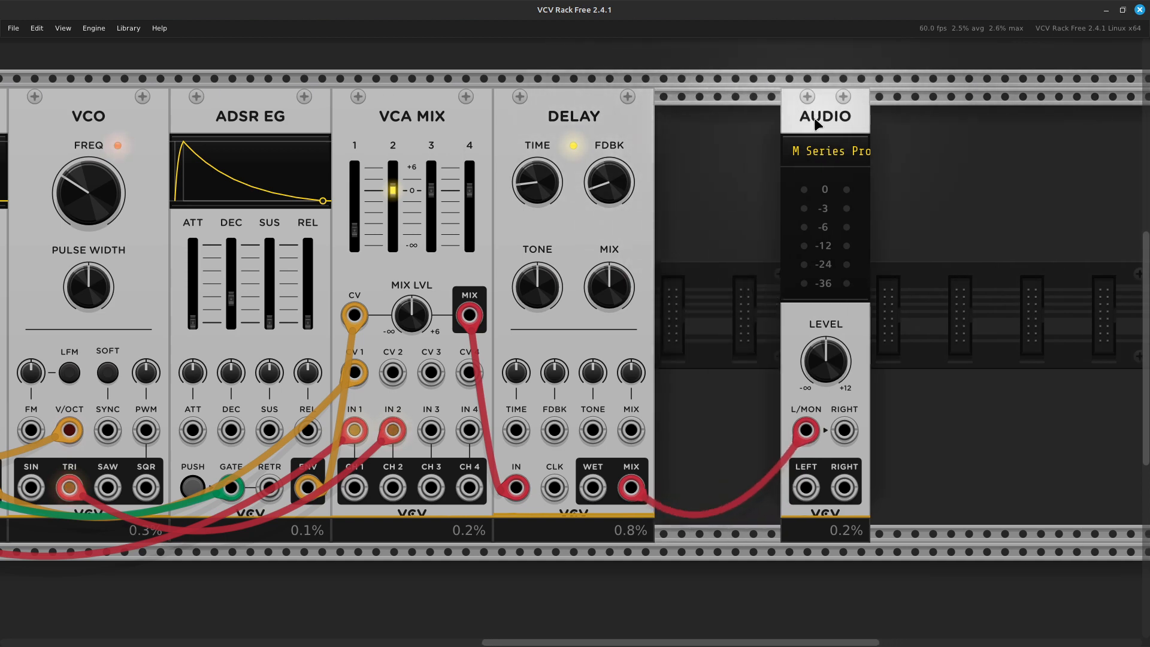
pyautogui.moveTo(591, 120); pyautogui.dragTo(726, 135)
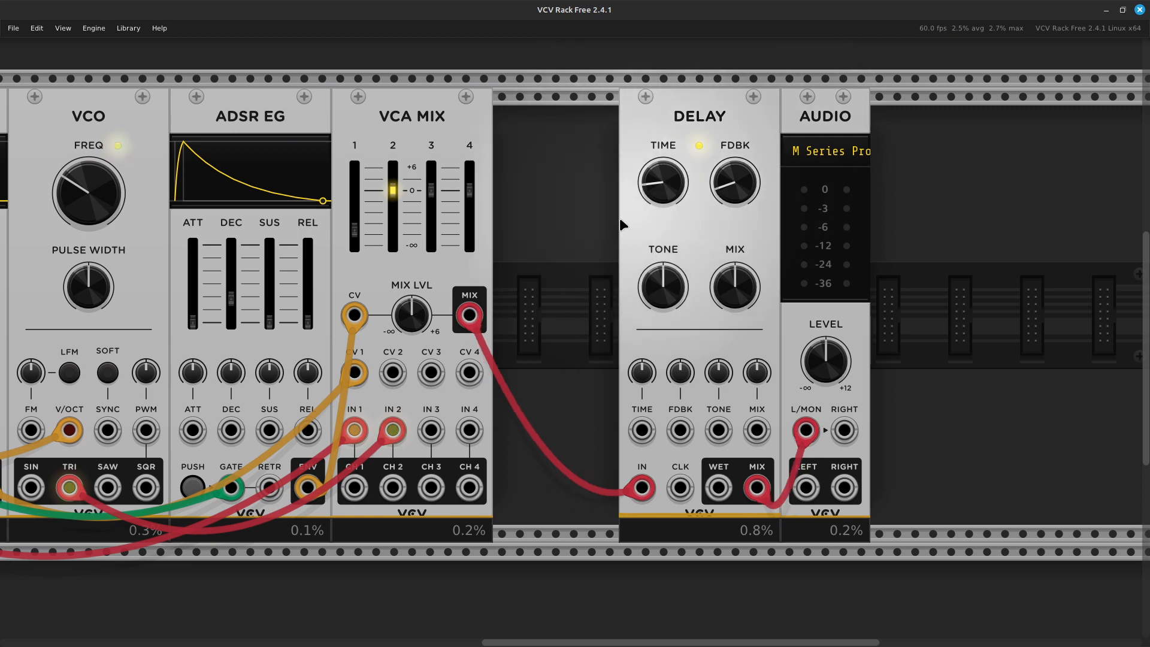
# Search the module library for "vcf" and add the VCV VCF module in the gap between the VCA Mix and the Delay
pyautogui.rightClick(545, 357)
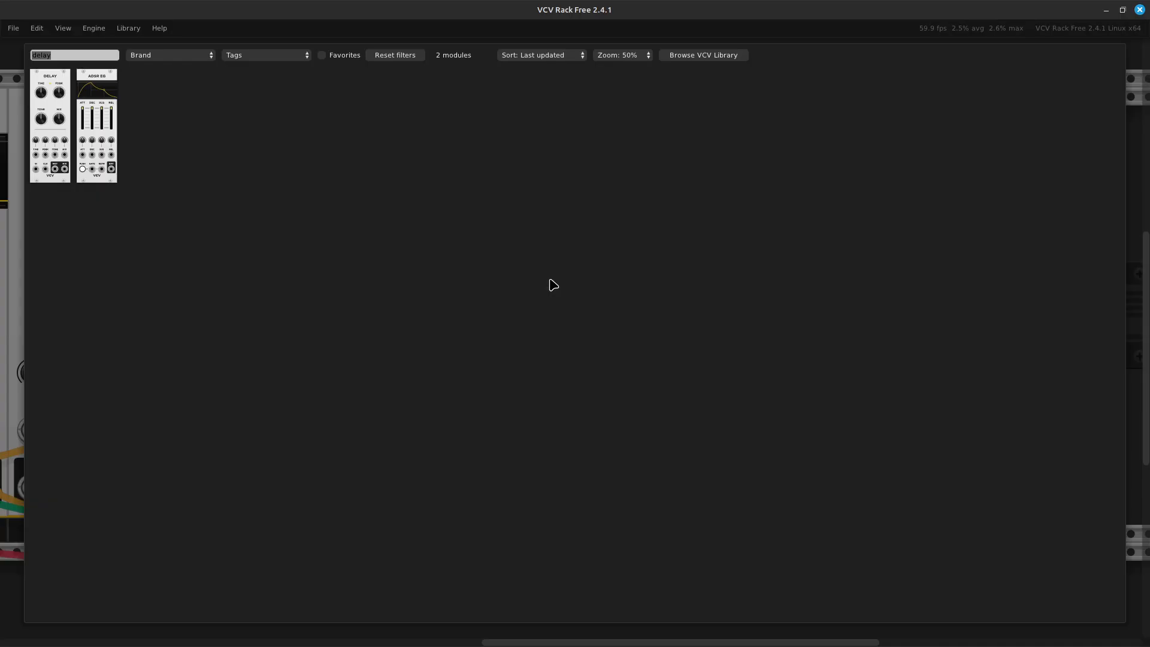
pyautogui.press('BackSpace')
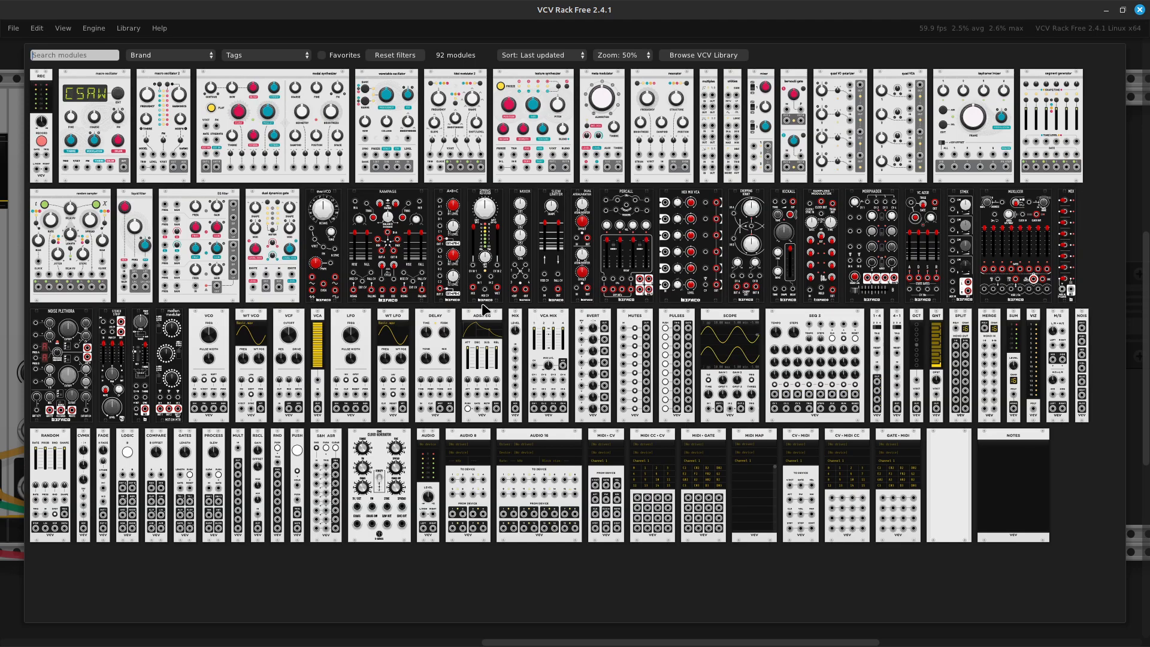
pyautogui.write('vcf')
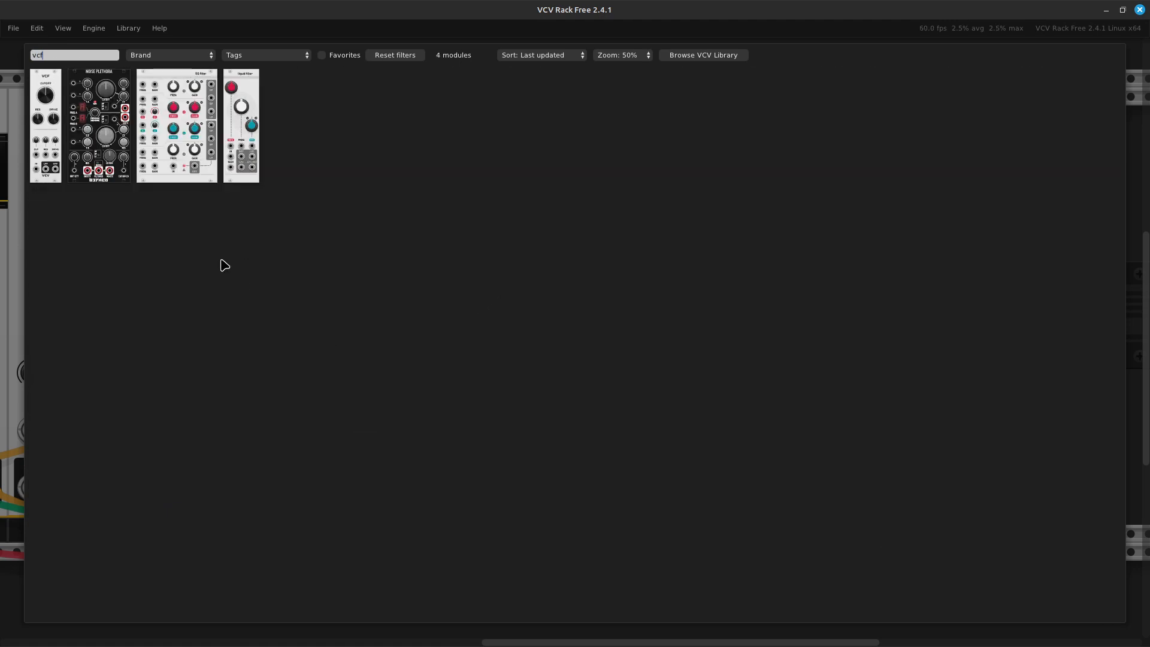
pyautogui.click(42, 166)
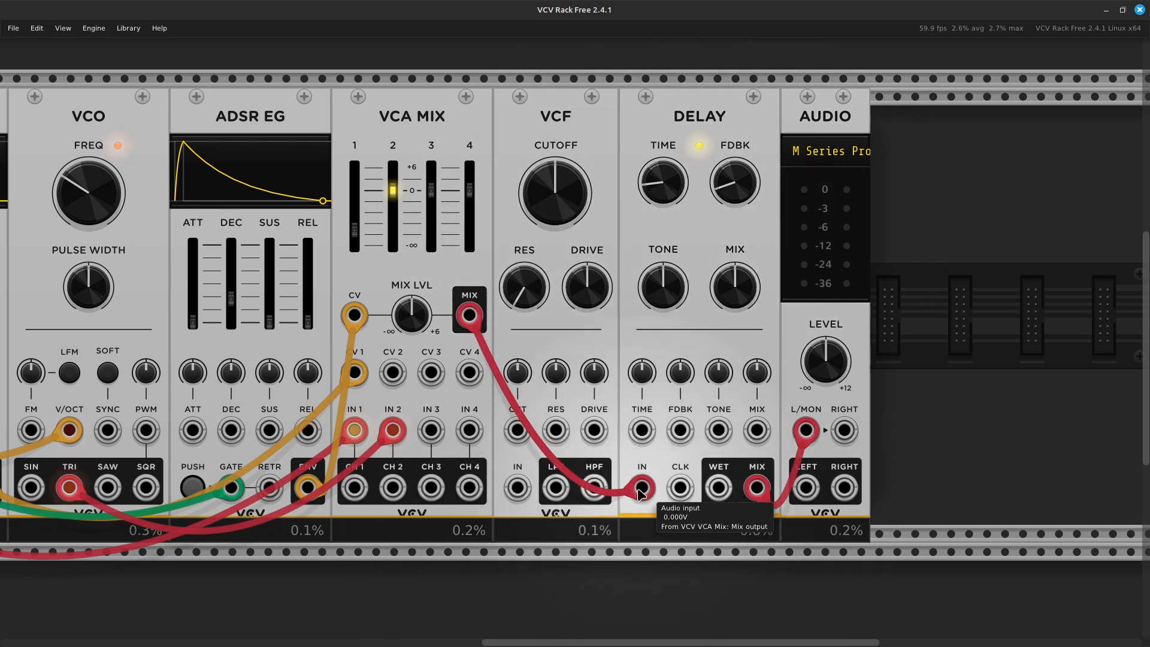
# Reroute the VCA Mix's mix cable into the VCF's audio input and patch its lowpass output to the Delay's input in red
pyautogui.moveTo(644, 486); pyautogui.dragTo(532, 503)
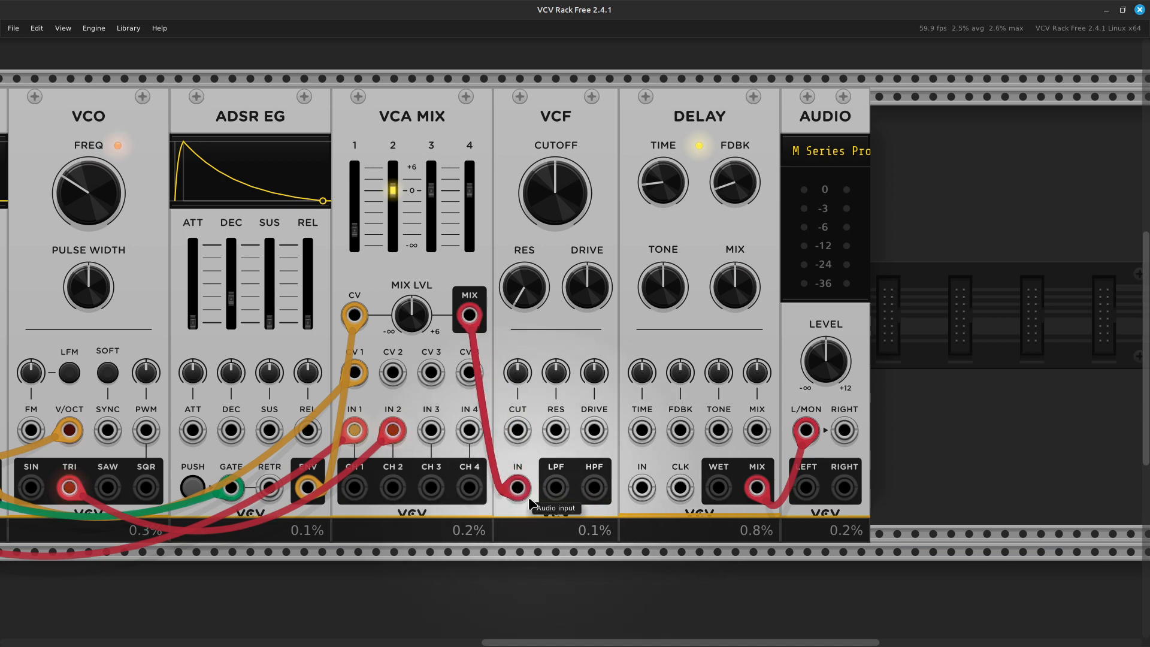
pyautogui.moveTo(557, 492)
pyautogui.mouseDown()
pyautogui.moveTo(590, 519)
pyautogui.moveTo(632, 504)
pyautogui.moveTo(561, 500)
pyautogui.mouseUp()
pyautogui.rightClick(563, 500)
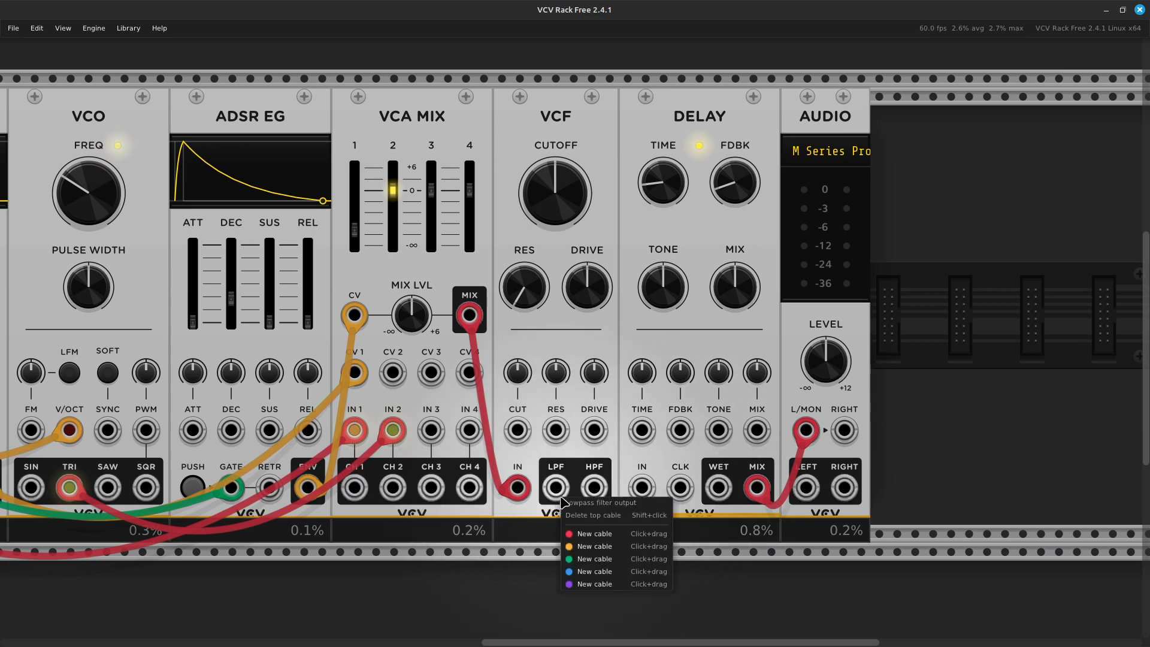
pyautogui.click(579, 534)
pyautogui.click(652, 496)
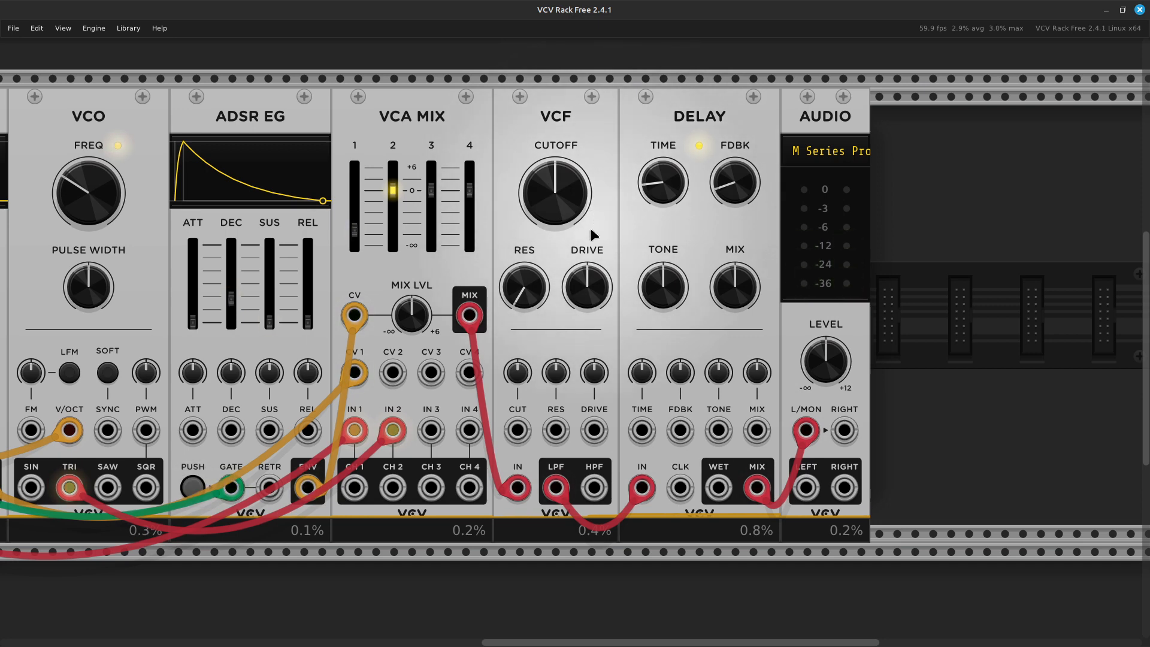
# Sweep the VCF's cutoff frequency down and back up, leaving it at 8000 Hz
pyautogui.moveTo(552, 214)
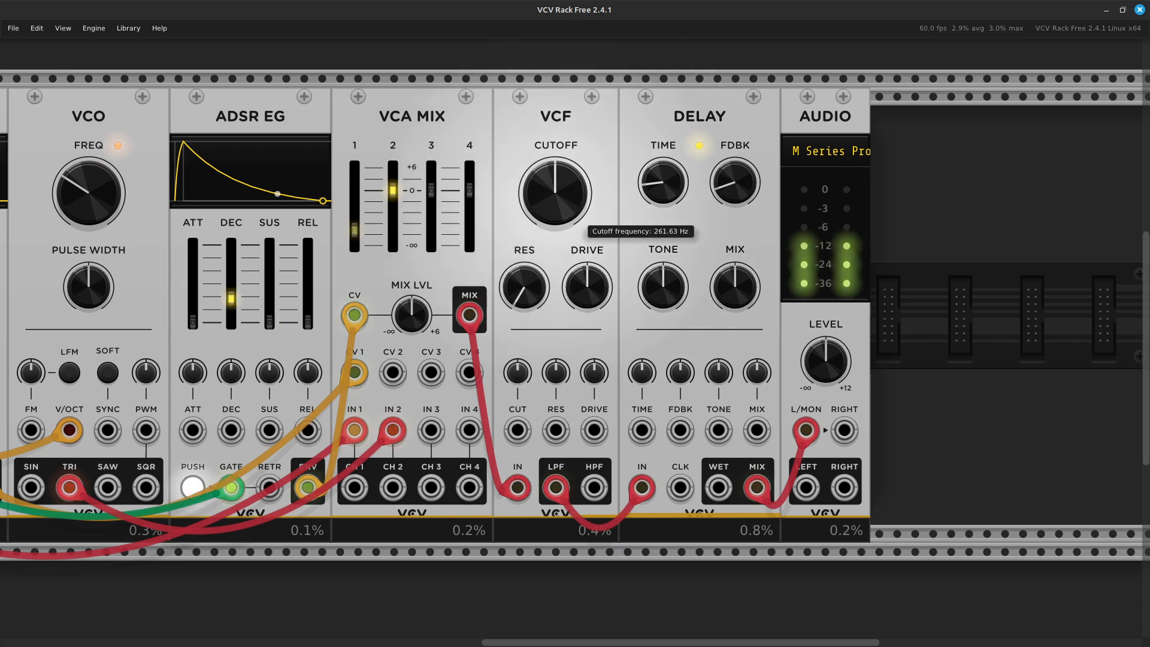
pyautogui.moveTo(552, 213); pyautogui.dragTo(555, 141)
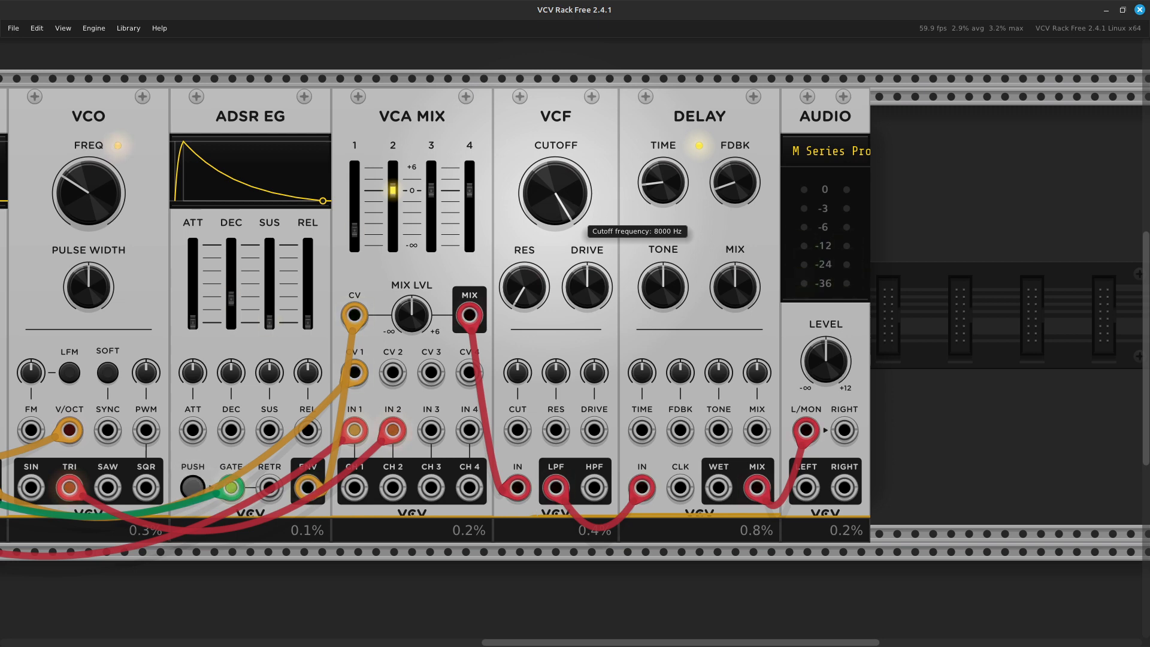
pyautogui.moveTo(555, 140); pyautogui.dragTo(555, 182)
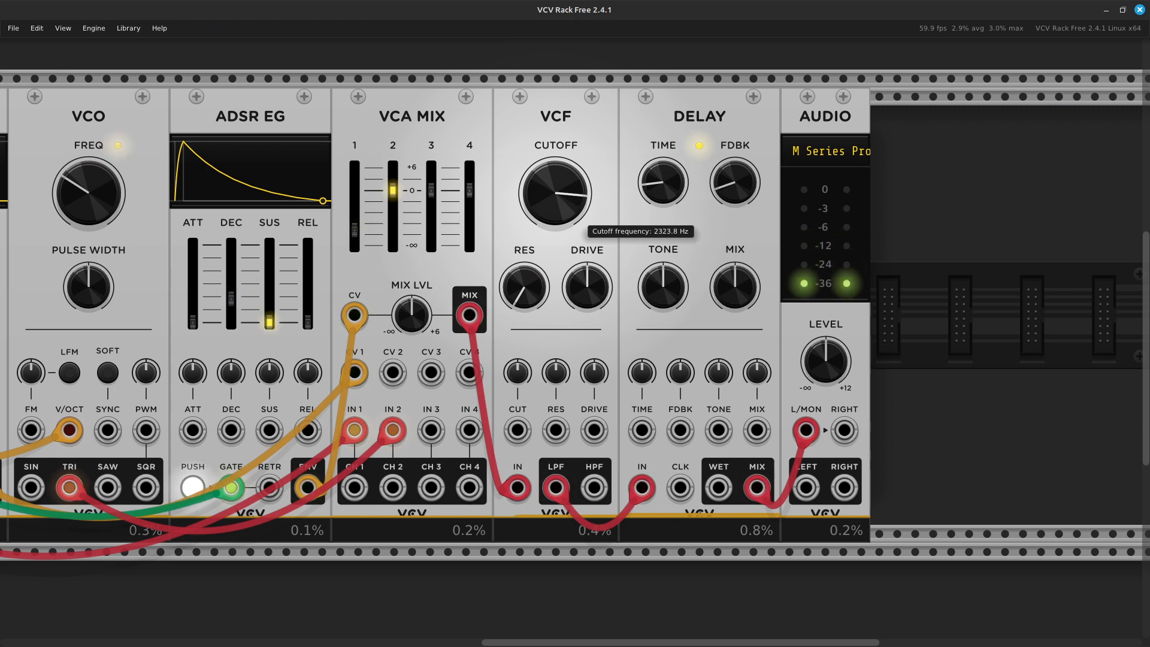
pyautogui.moveTo(555, 182); pyautogui.dragTo(555, 141)
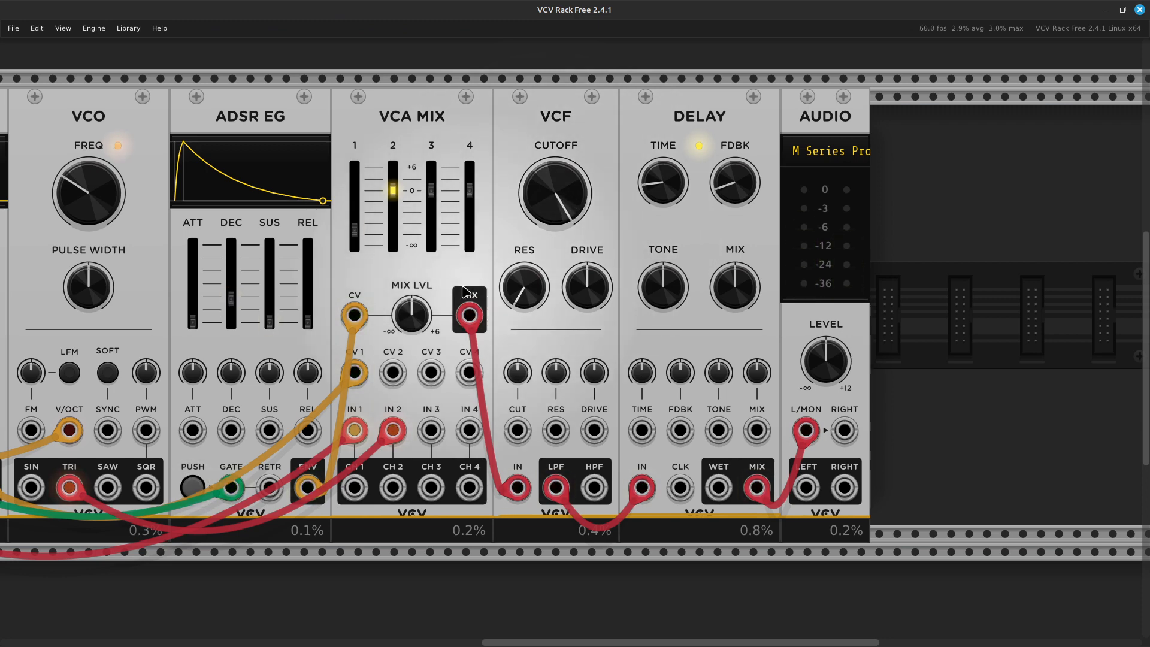
# Move the noise cable from the black to the white noise output and lower the VCF's cutoff to about 6247.5 Hz
pyautogui.hscroll(-10, 78, 226)
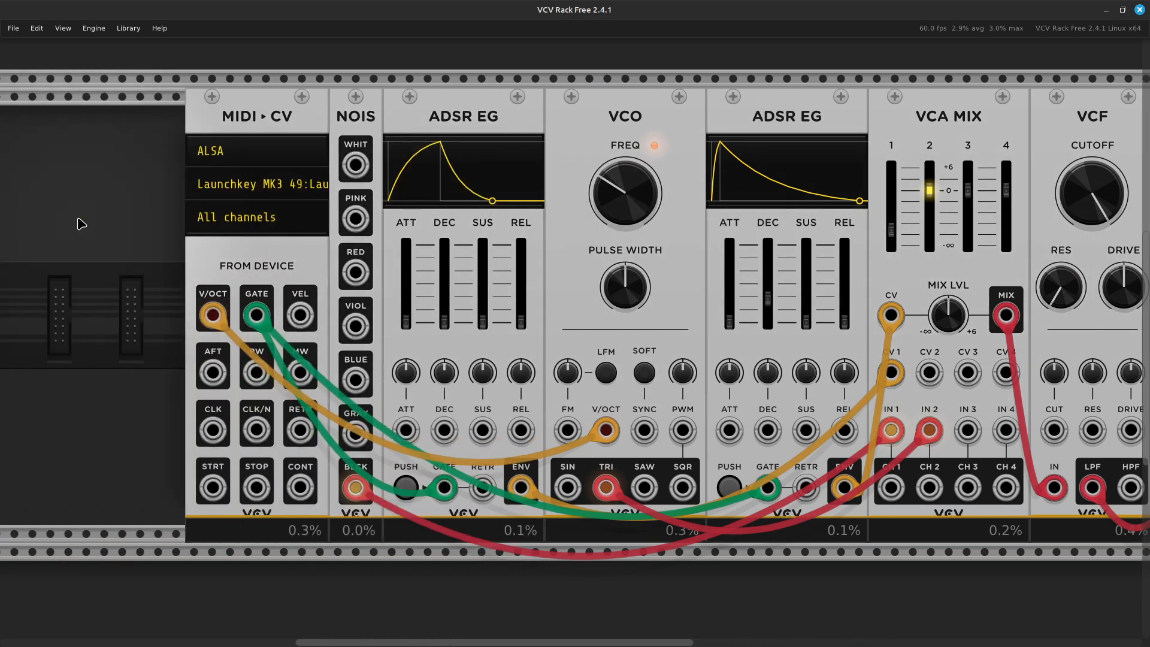
pyautogui.moveTo(355, 486); pyautogui.dragTo(356, 167)
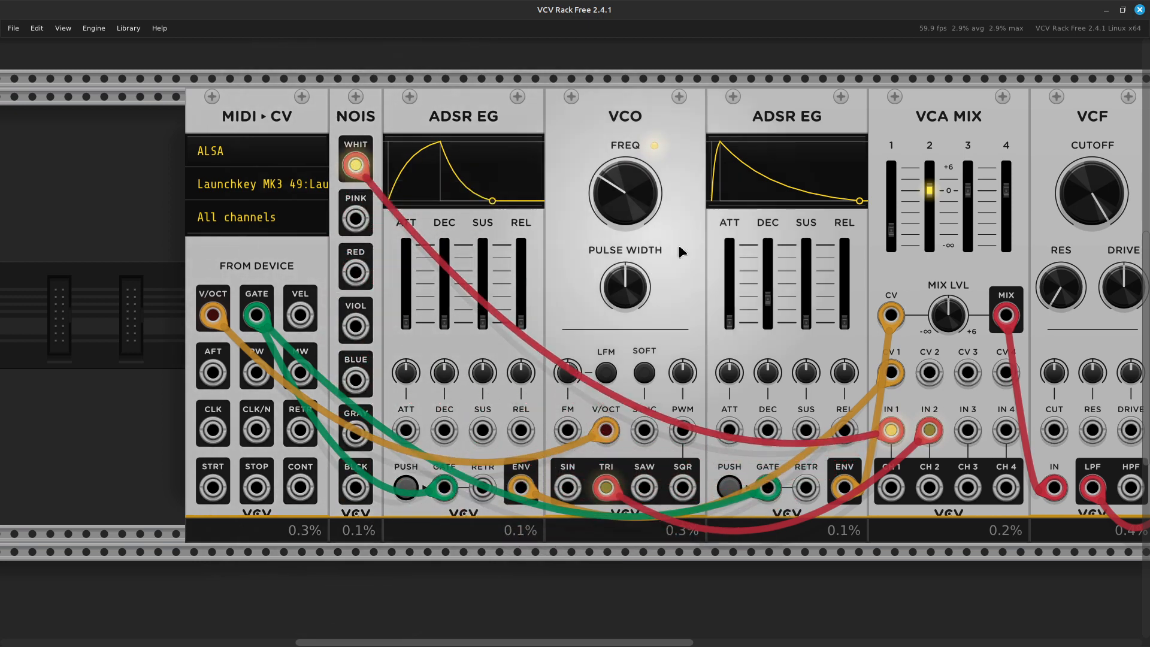
pyautogui.hscroll(10, 1148, 241)
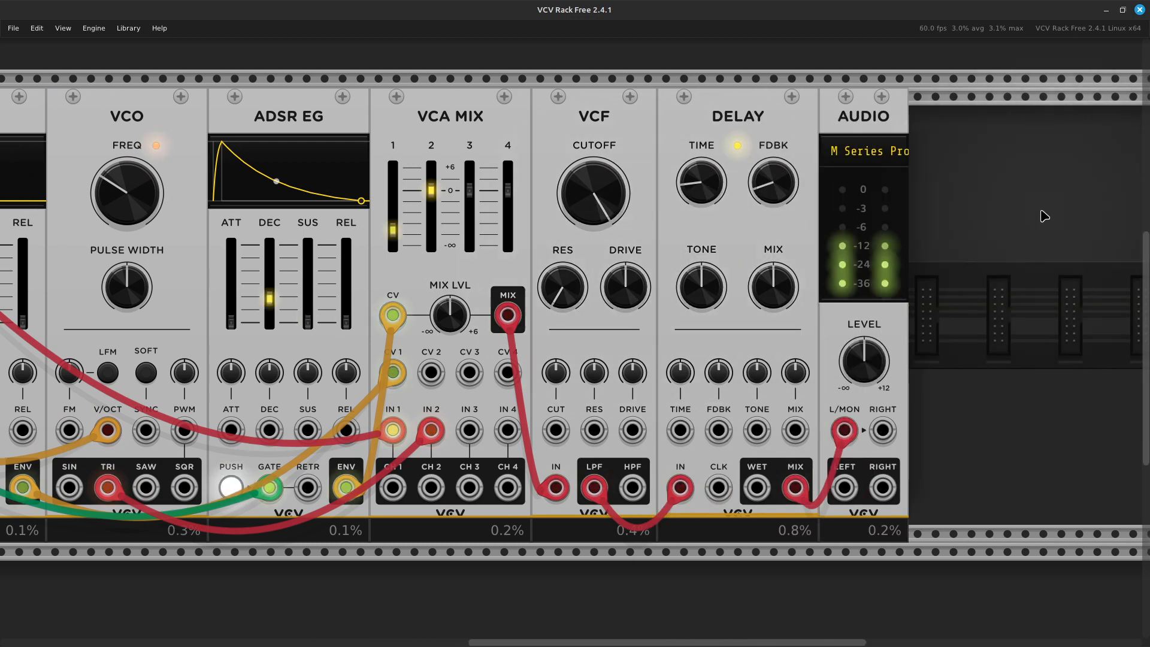
pyautogui.moveTo(592, 193)
pyautogui.mouseDown()
pyautogui.moveTo(592, 209)
pyautogui.moveTo(592, 189)
pyautogui.mouseUp()
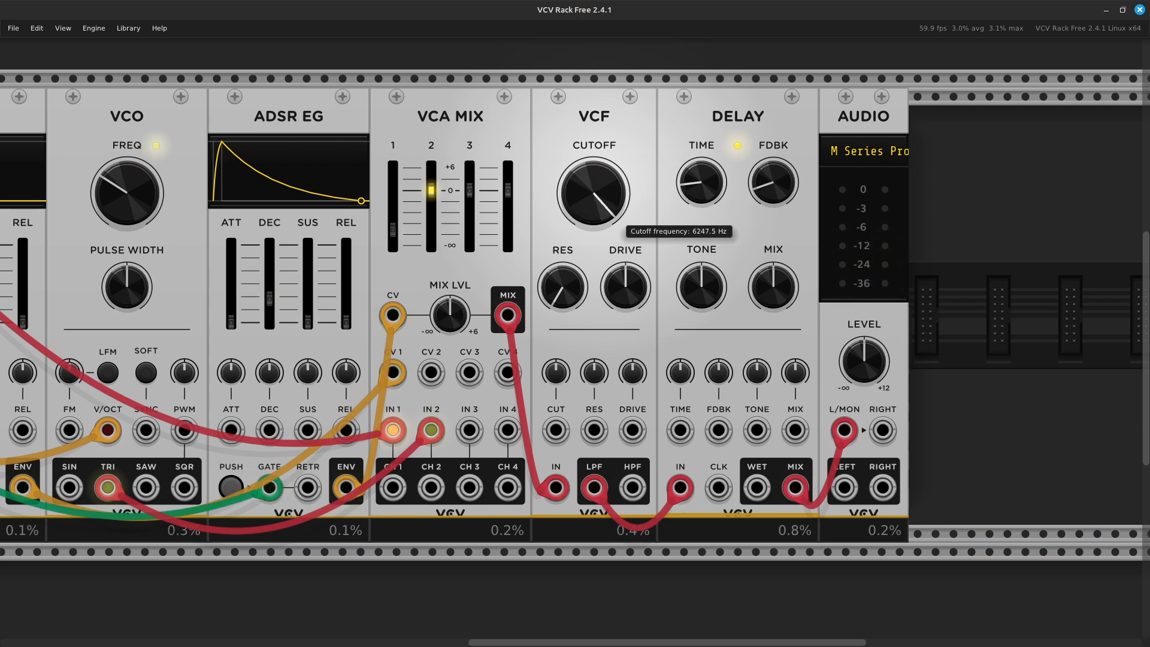
# Lengthen the decay of the ADSR EG beside the Noise module from its minimum, fine-tuning it to a short burst
pyautogui.hscroll(-4, 128, 74)
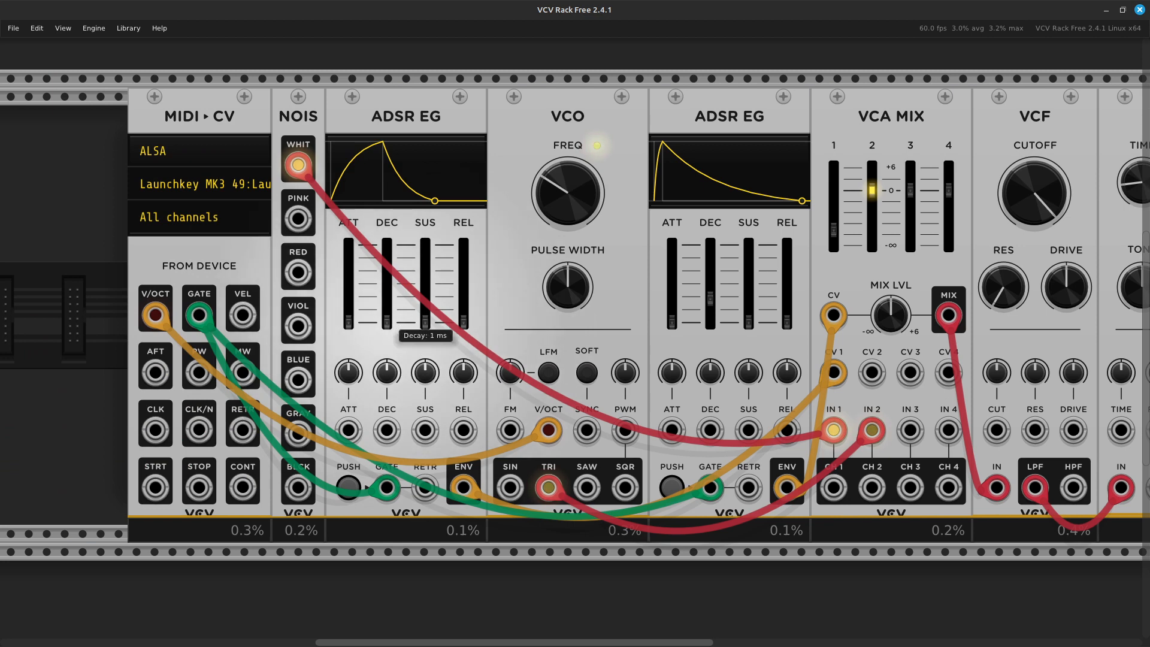
pyautogui.moveTo(386, 322); pyautogui.dragTo(387, 310)
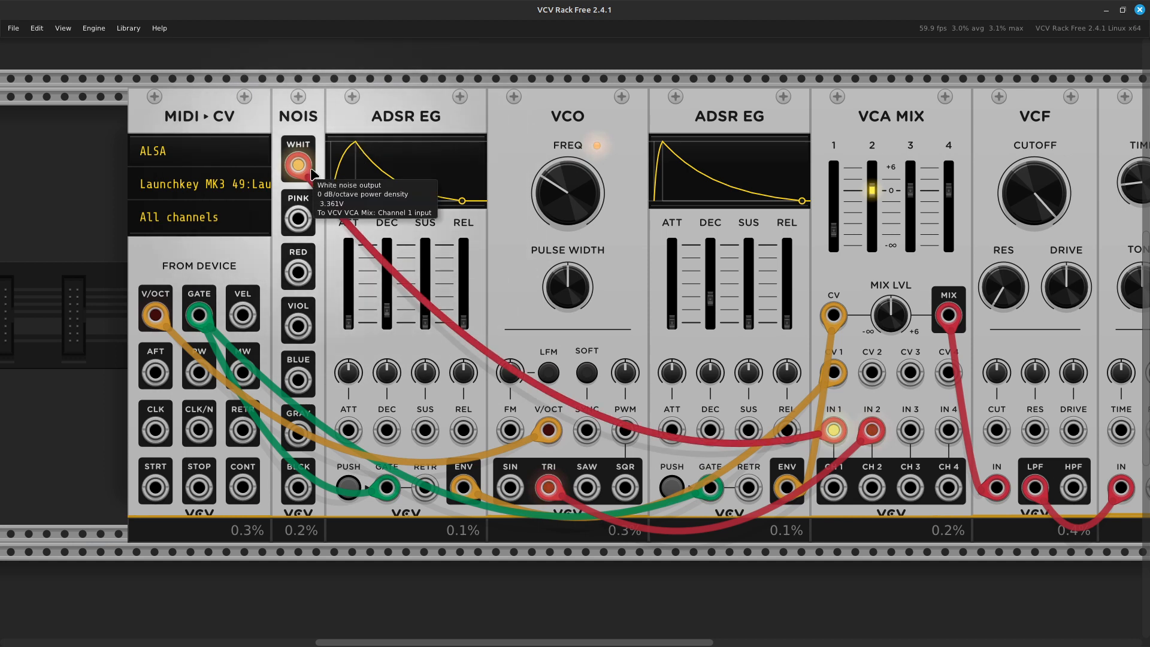
pyautogui.moveTo(387, 311); pyautogui.dragTo(397, 313)
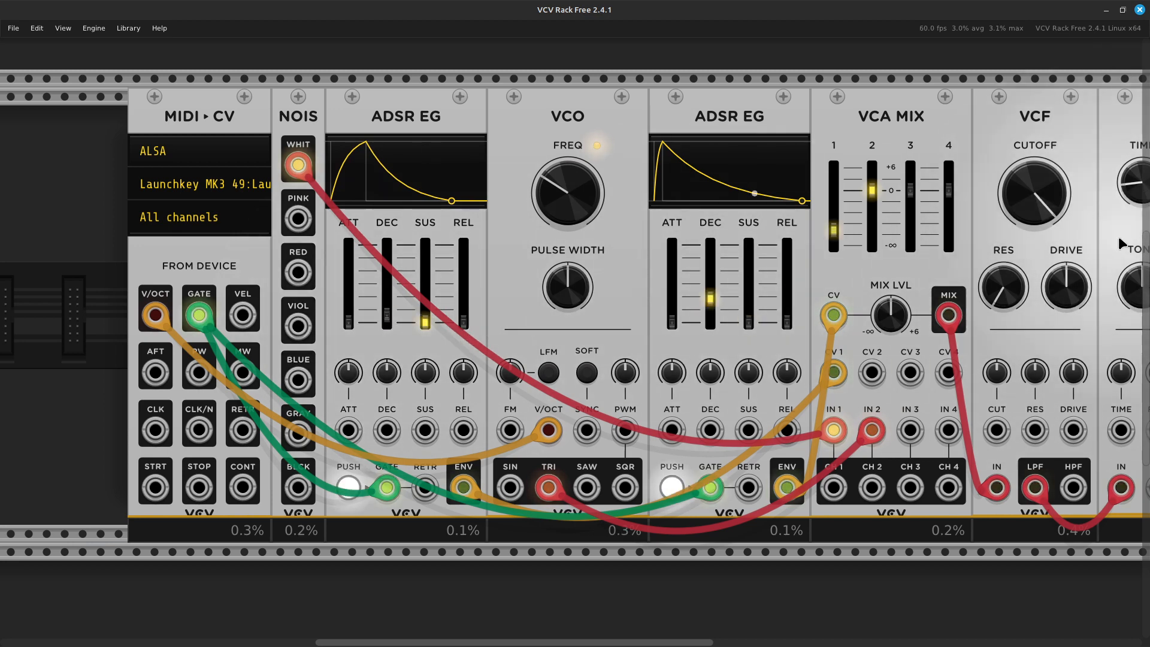
# Lower the VCF's cutoff frequency to about 1590.5 Hz
pyautogui.moveTo(1036, 211)
pyautogui.mouseDown()
pyautogui.moveTo(1037, 237)
pyautogui.moveTo(1039, 211)
pyautogui.mouseUp()
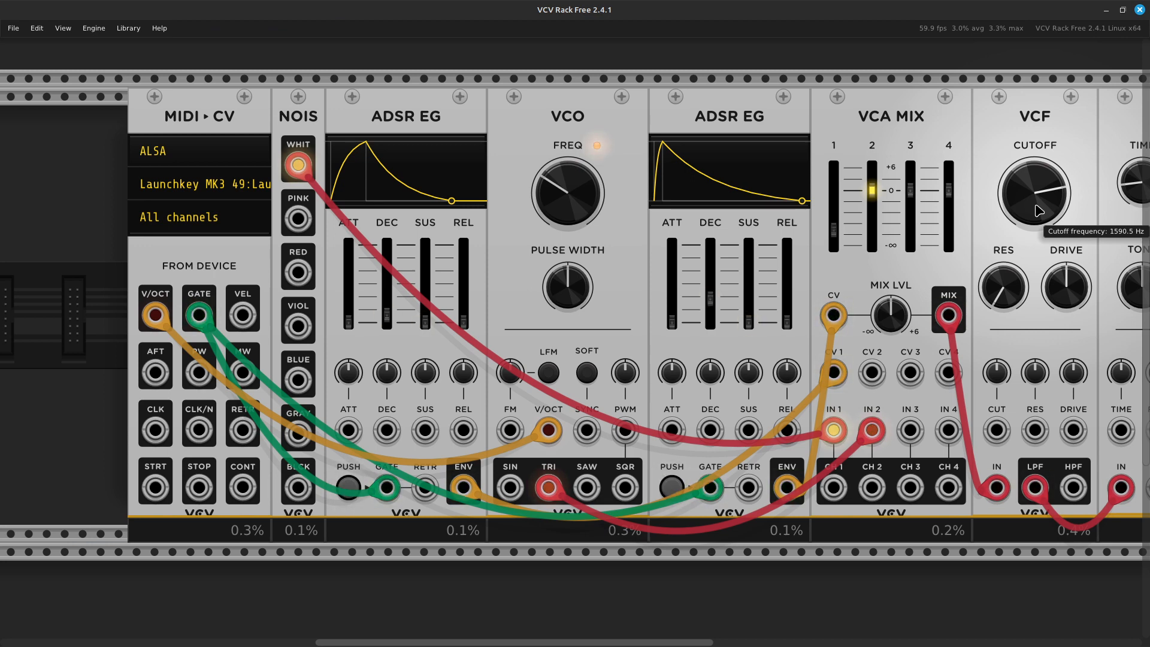
pyautogui.hscroll(10, 997, 196)
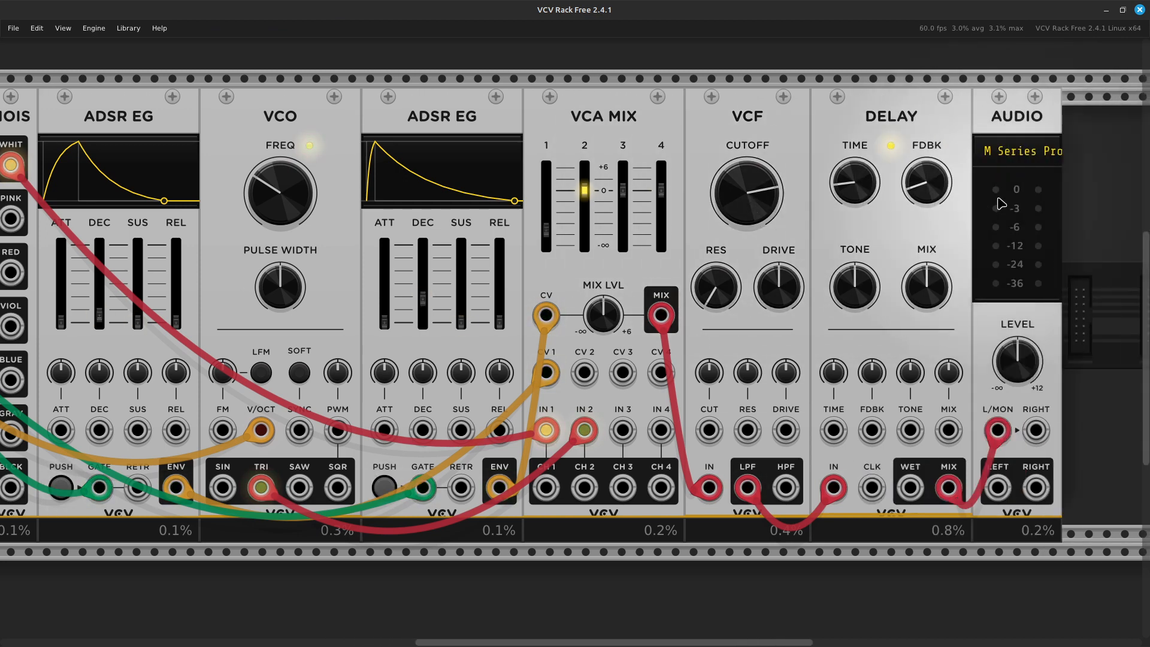
# Select the modules from the ADSR EG beside the VCA Mix through Audio and shift them right, leaving a gap after the VCO
pyautogui.hscroll(4, 1001, 203)
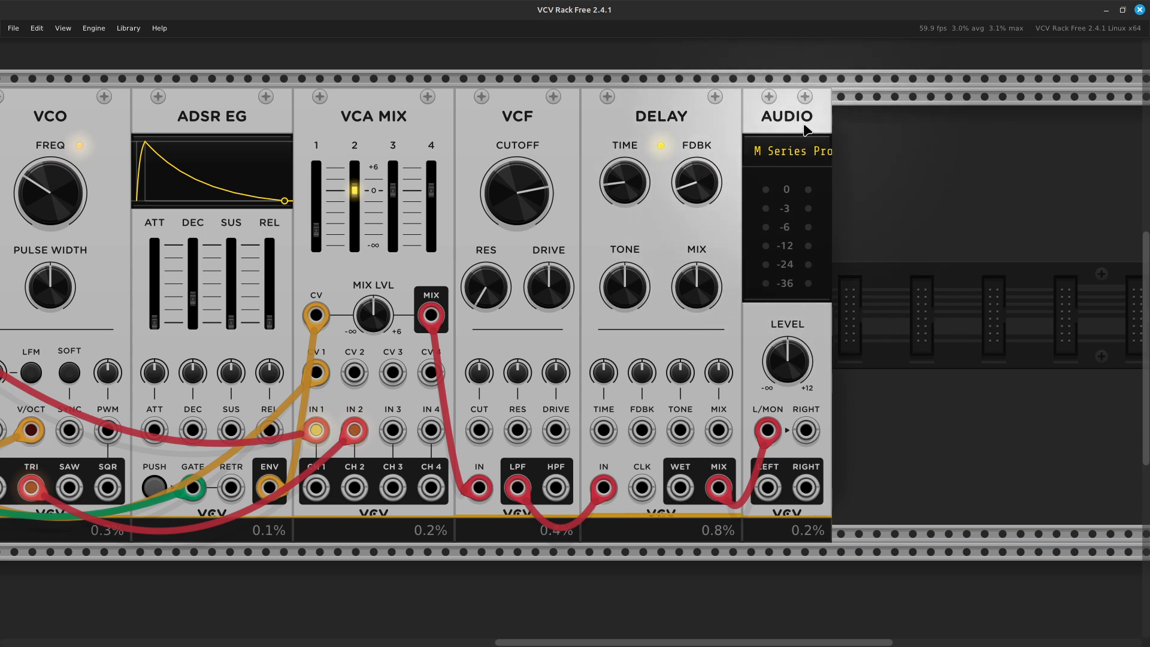
pyautogui.keyDown('shift'); pyautogui.click(746, 122); pyautogui.keyUp('shift')
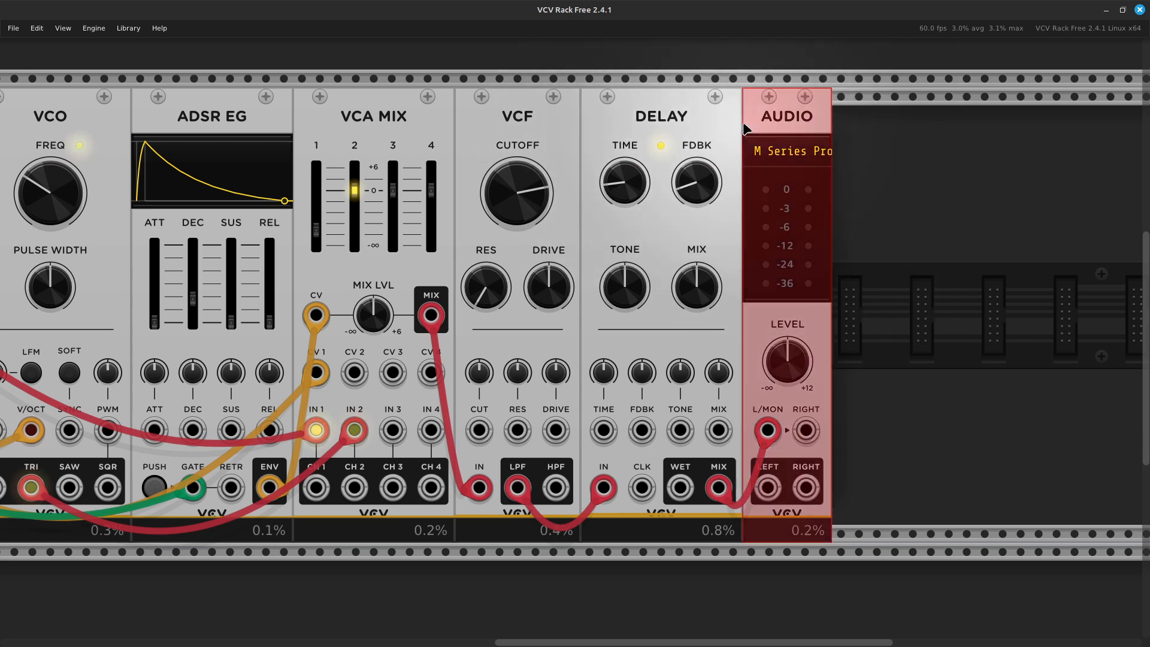
pyautogui.keyDown('shift'); pyautogui.click(636, 128); pyautogui.keyUp('shift')
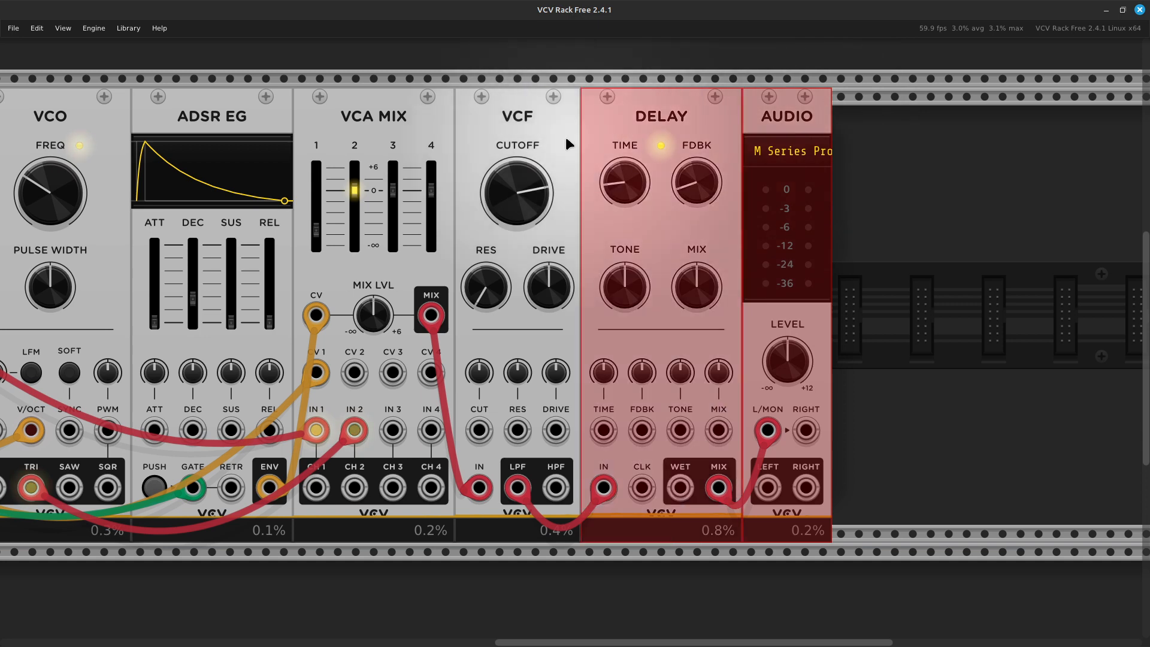
pyautogui.keyDown('shift'); pyautogui.click(511, 123); pyautogui.keyUp('shift')
pyautogui.keyDown('shift'); pyautogui.click(412, 116); pyautogui.keyUp('shift')
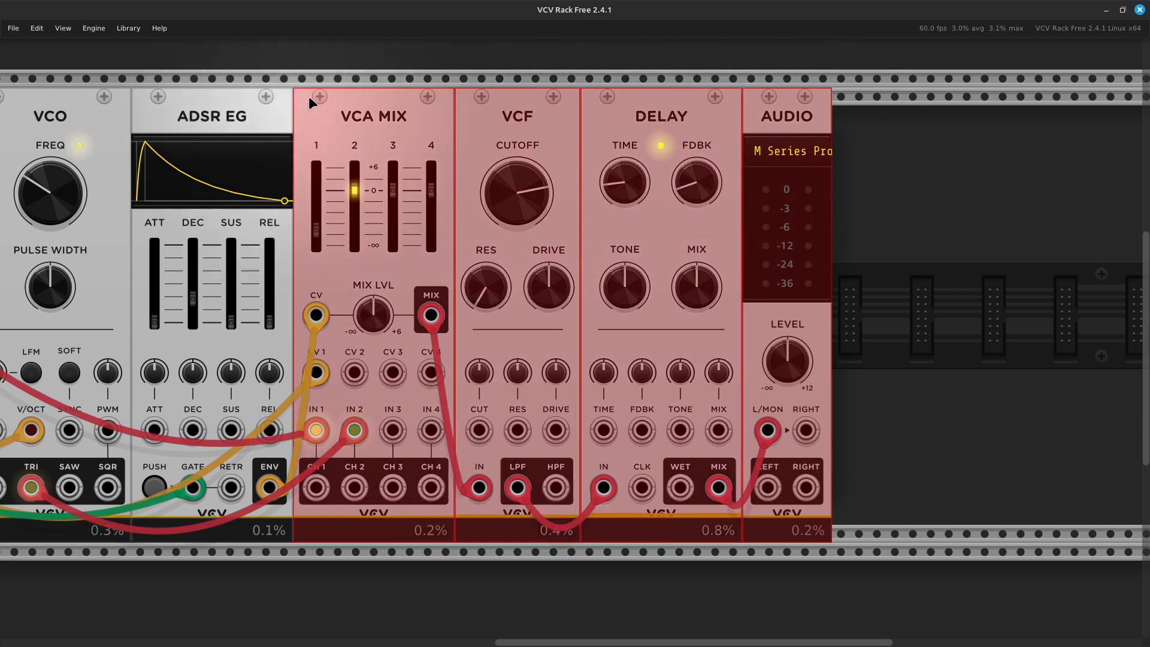
pyautogui.keyDown('shift'); pyautogui.click(257, 130); pyautogui.keyUp('shift')
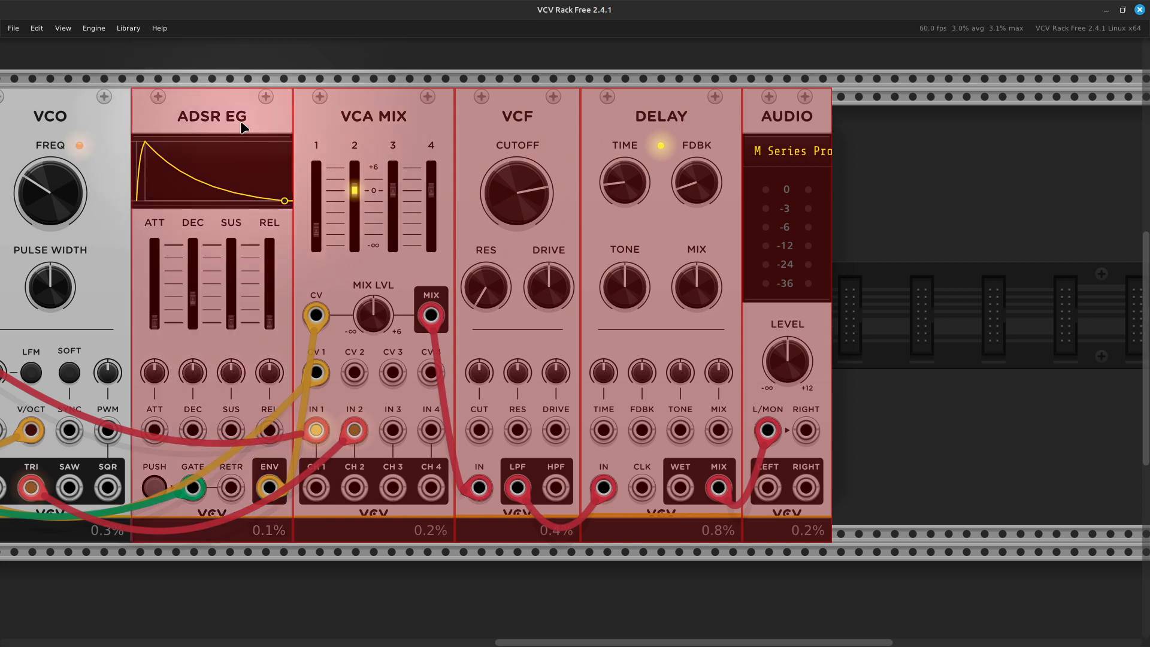
pyautogui.moveTo(239, 127); pyautogui.dragTo(378, 138)
pyautogui.click(213, 296)
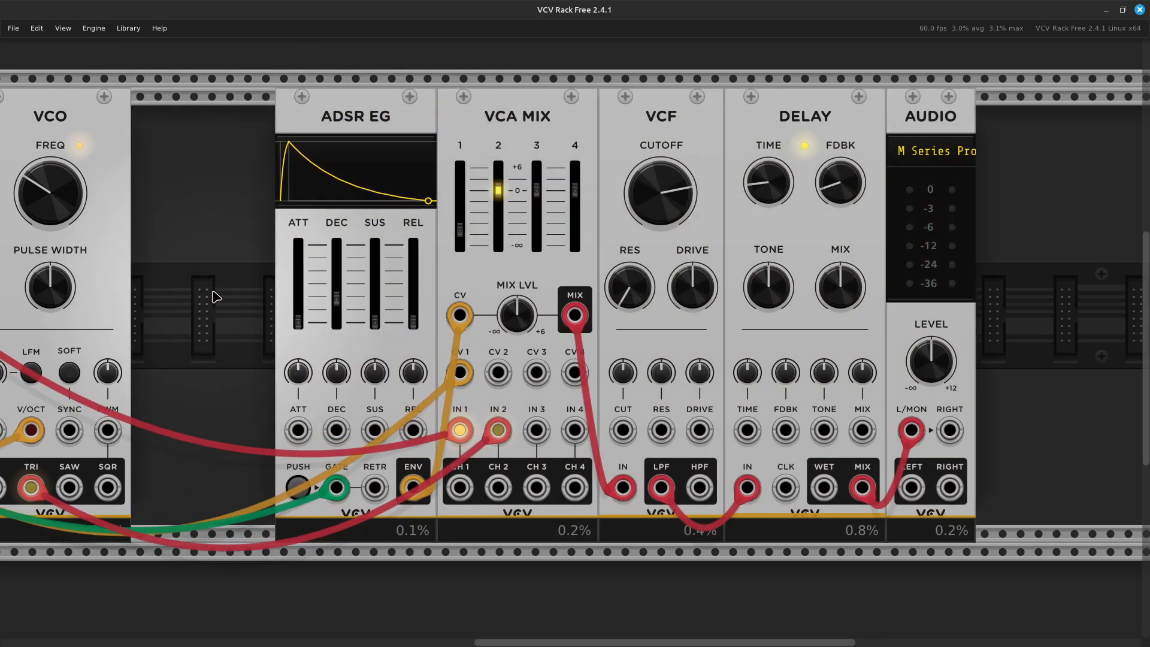
# Search the module browser for "vco" and add a second VCV VCO in the gap after the existing VCO
pyautogui.hscroll(-10, 18, 294)
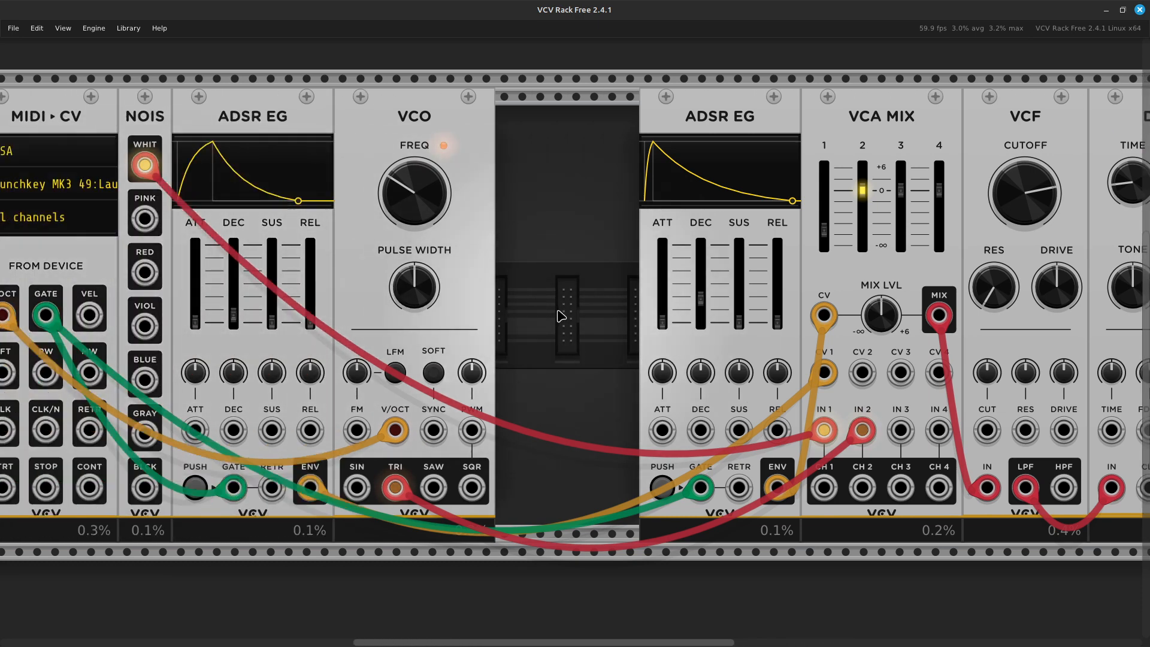
pyautogui.rightClick(561, 316)
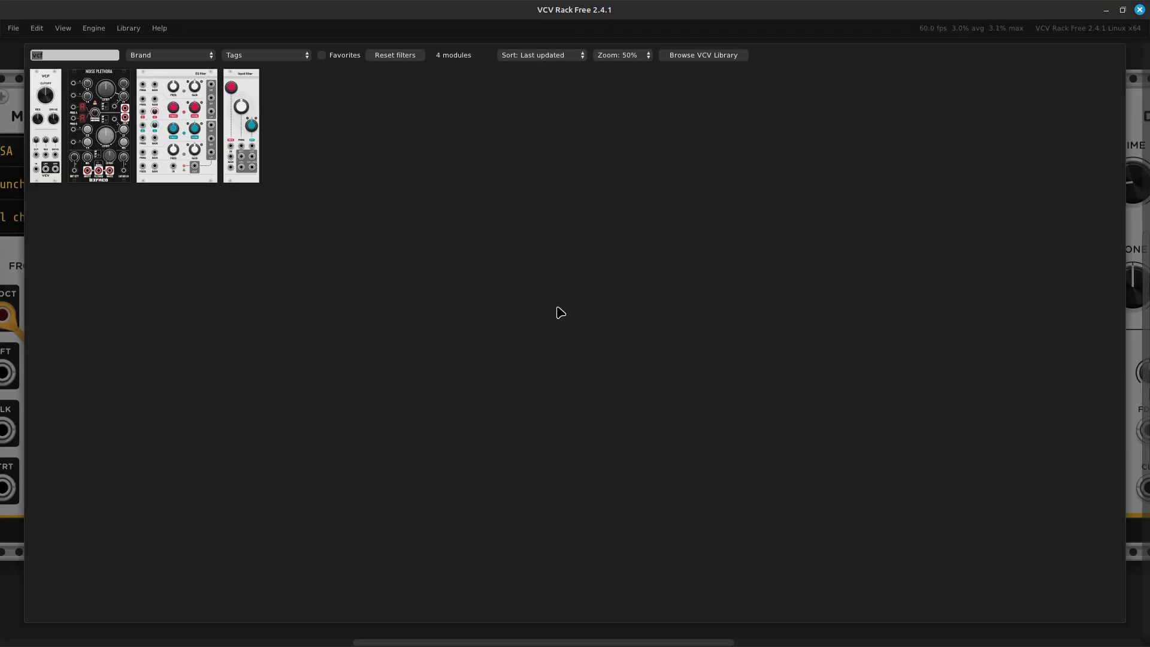
pyautogui.write('vco')
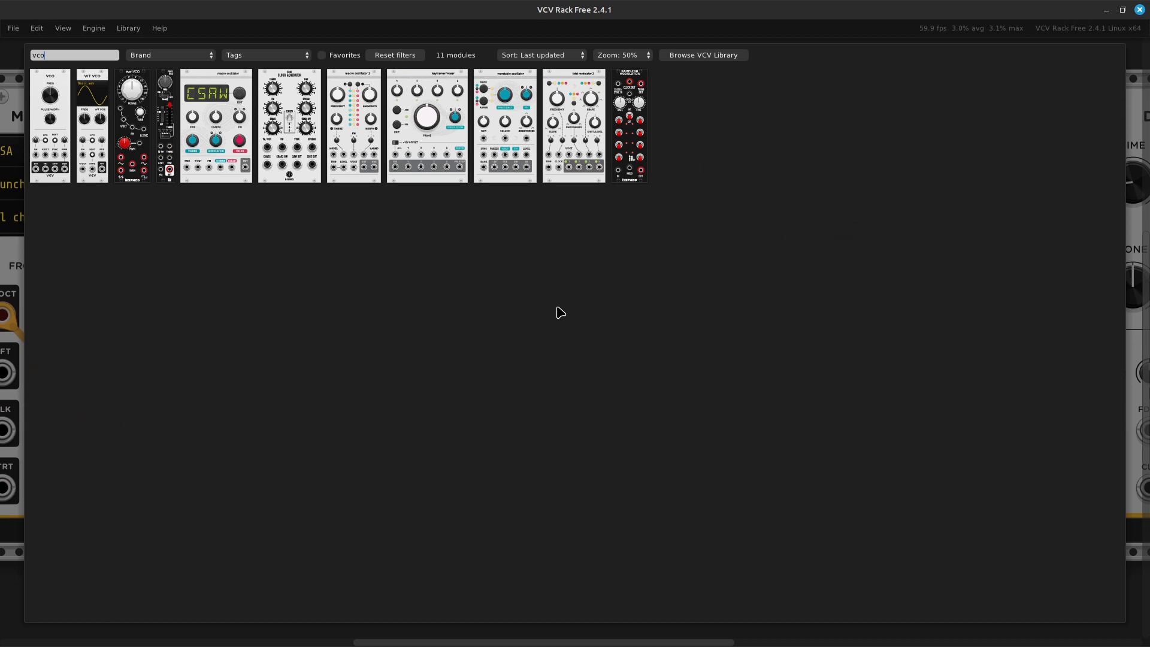
pyautogui.click(49, 154)
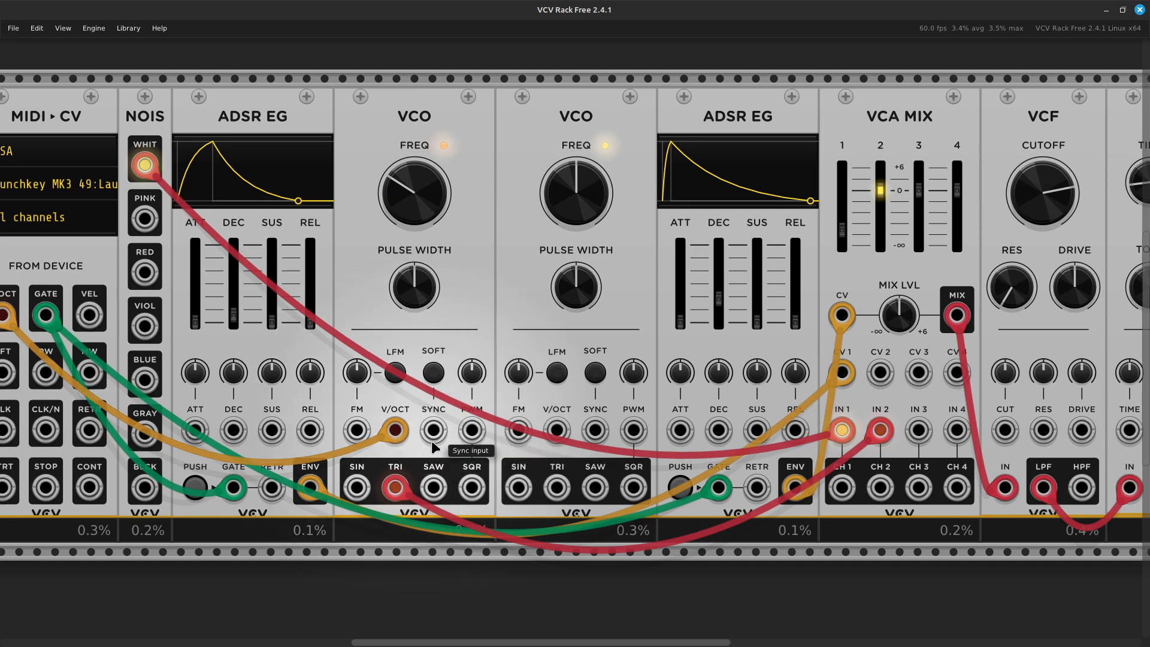
# Connect a yellow cable from the MIDI-CV module's V/OCT output to the second VCO's V/OCT input
pyautogui.rightClick(557, 434)
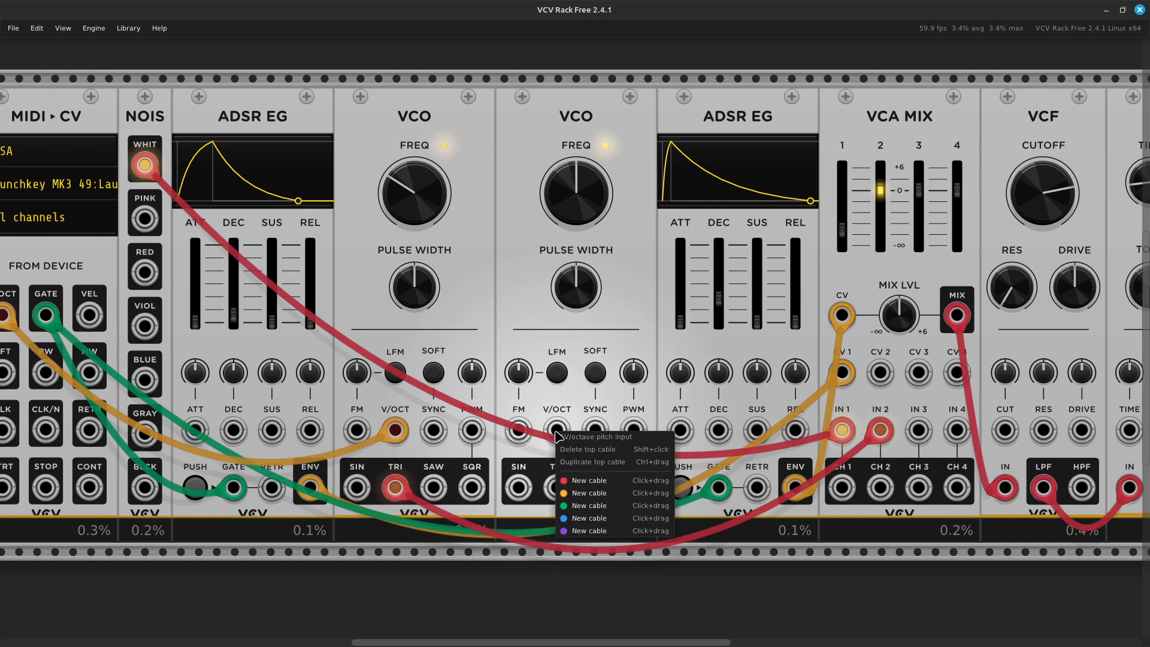
pyautogui.click(584, 493)
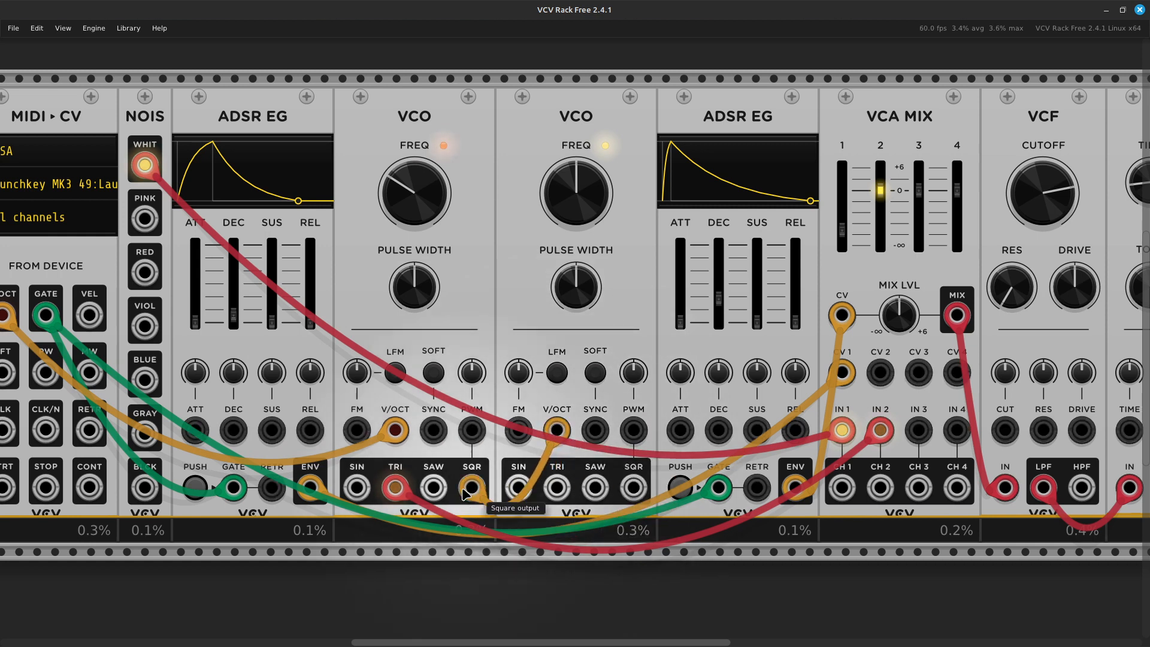
pyautogui.click(84, 321)
pyautogui.moveTo(79, 317); pyautogui.dragTo(196, 319)
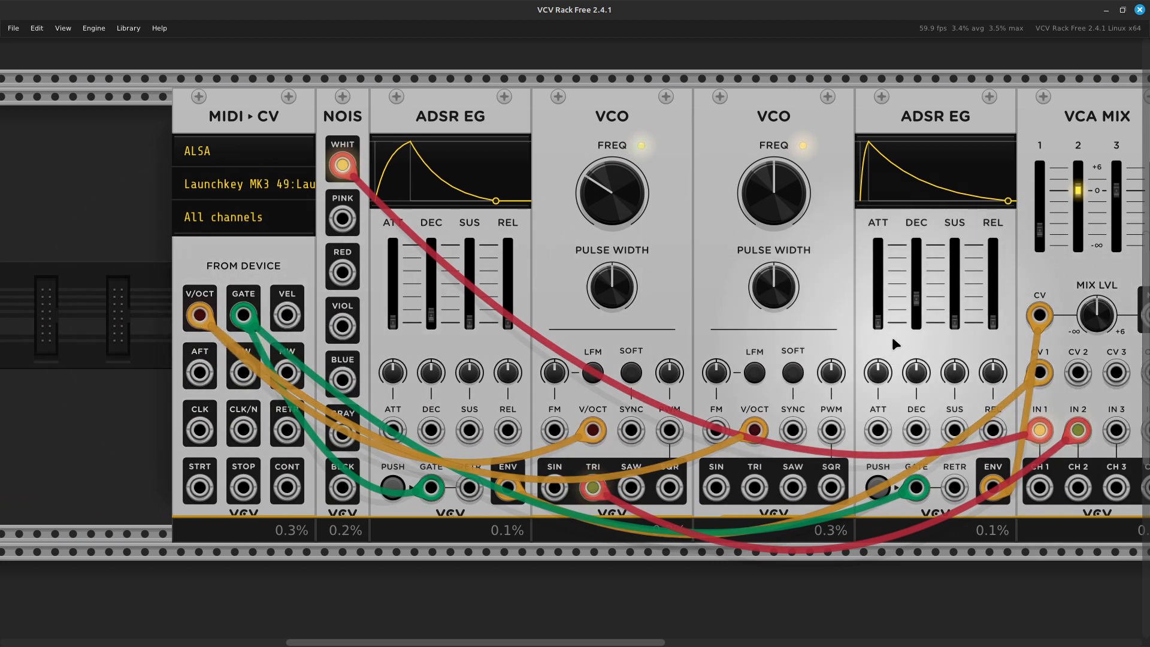
# Connect a red cable from the second VCO's triangle output to the VCA Mix's IN 3 input
pyautogui.hscroll(5, 892, 339)
pyautogui.hscroll(1, 892, 337)
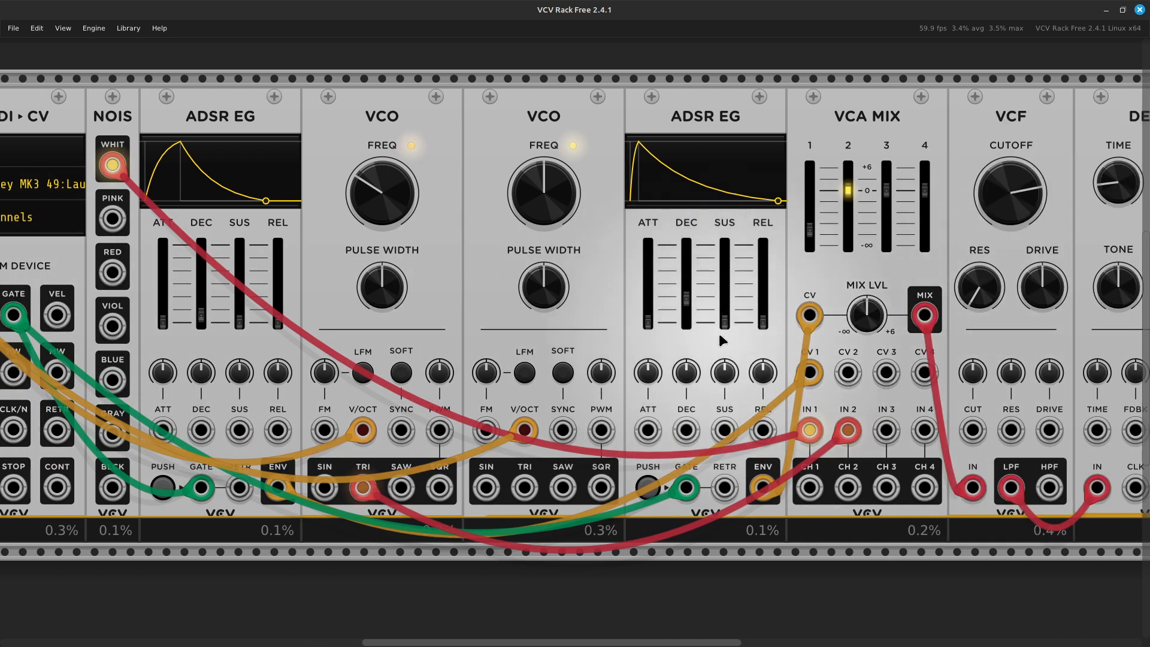
pyautogui.rightClick(525, 487)
pyautogui.moveTo(547, 525); pyautogui.dragTo(723, 476)
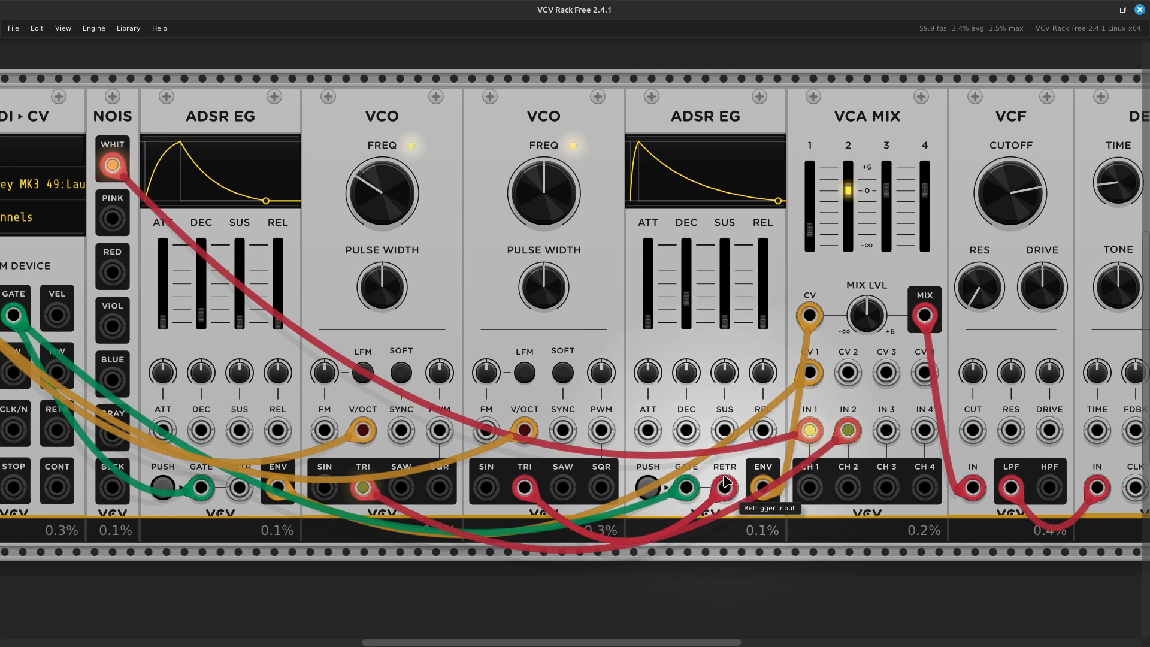
pyautogui.moveTo(723, 482); pyautogui.dragTo(887, 433)
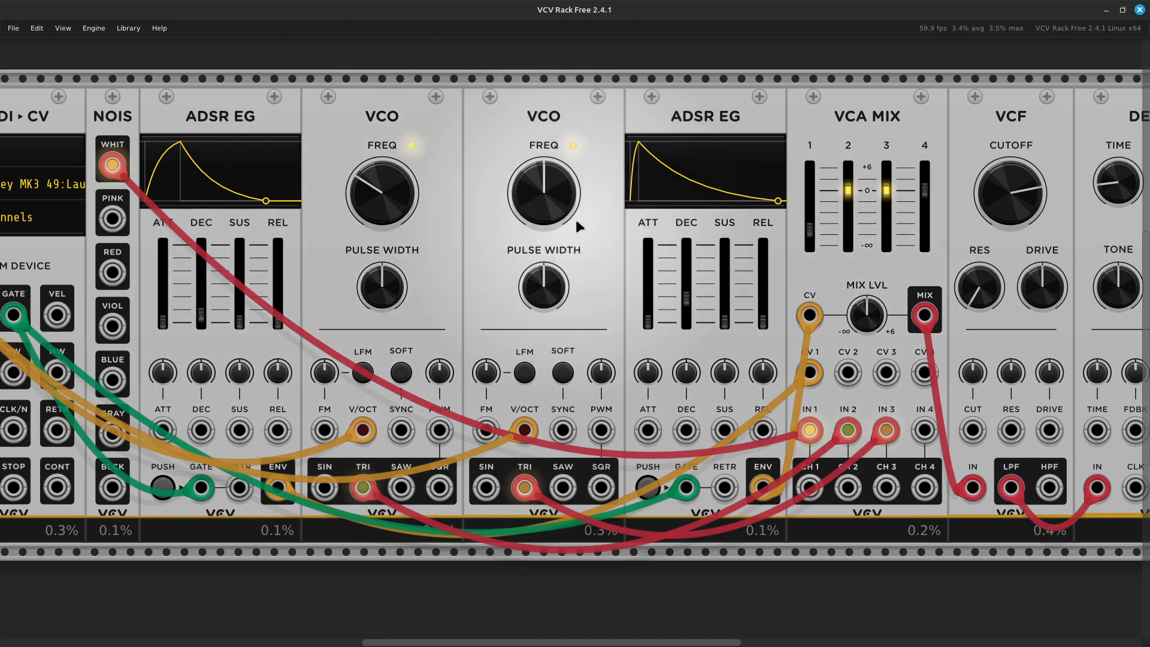
# Lower the second VCO's frequency and match it to the first VCO by setting it to 79.191 Hz
pyautogui.moveTo(561, 205); pyautogui.dragTo(561, 224)
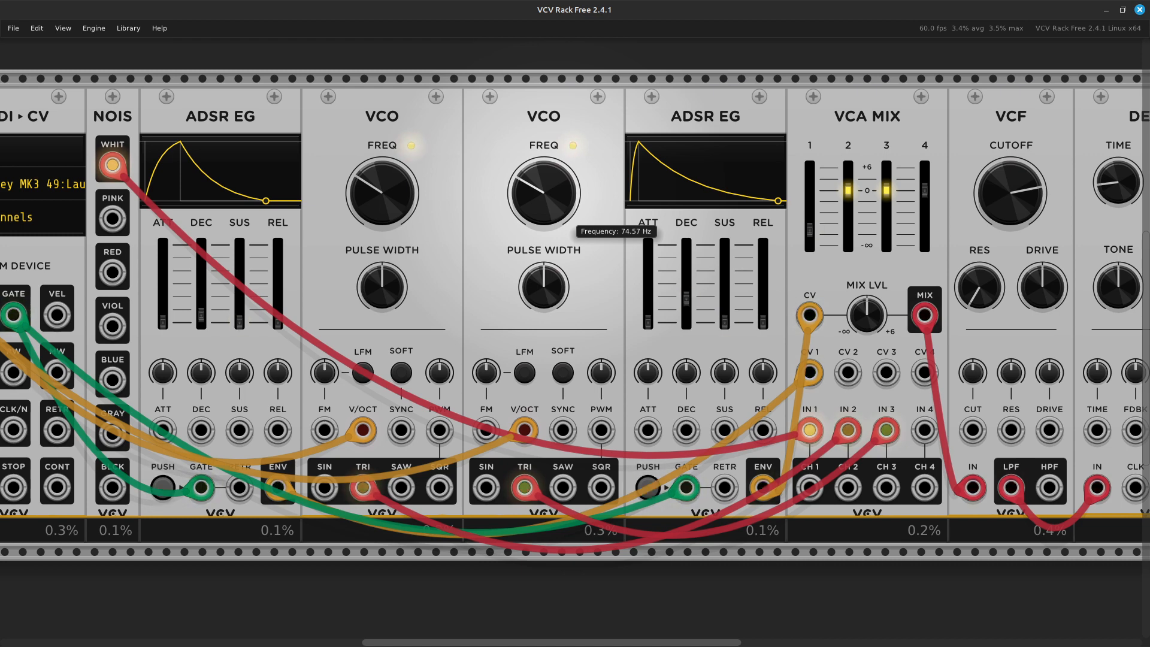
pyautogui.rightClick(383, 205)
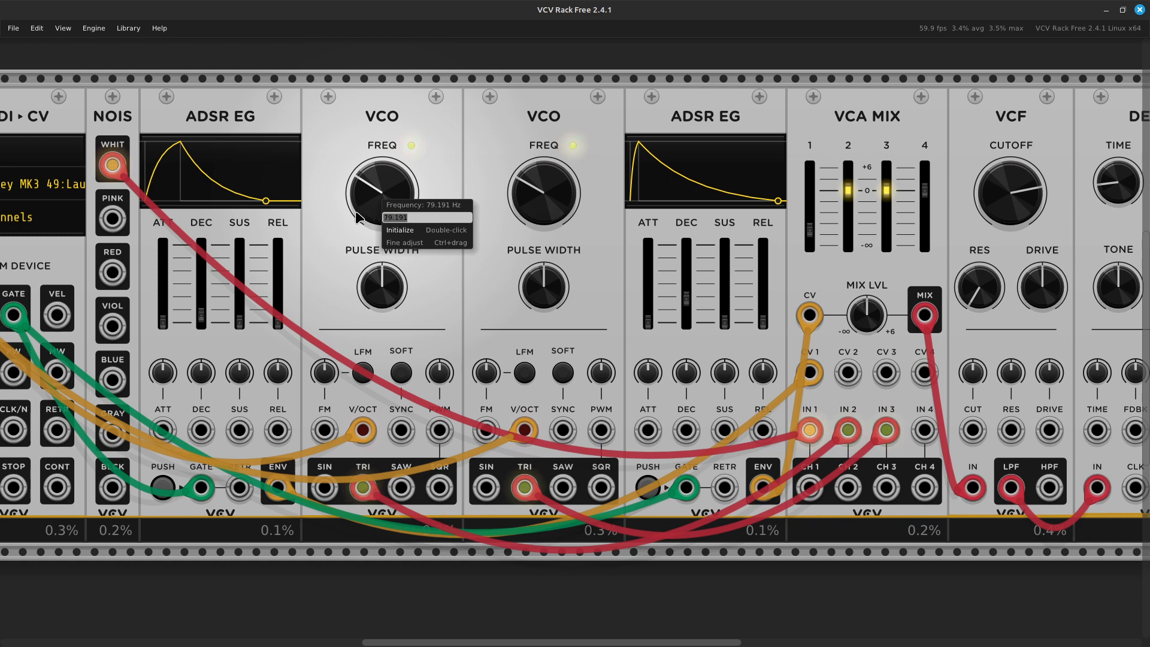
pyautogui.rightClick(552, 212)
pyautogui.rightClick(550, 209)
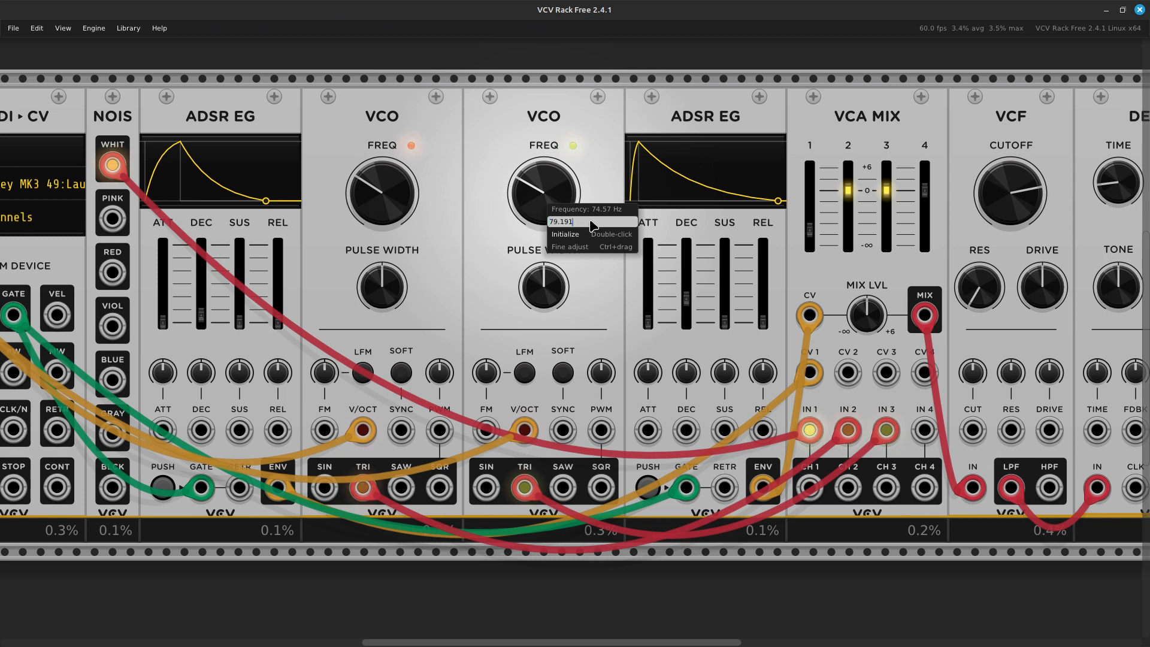
pyautogui.write('79.191')
pyautogui.press('Return')
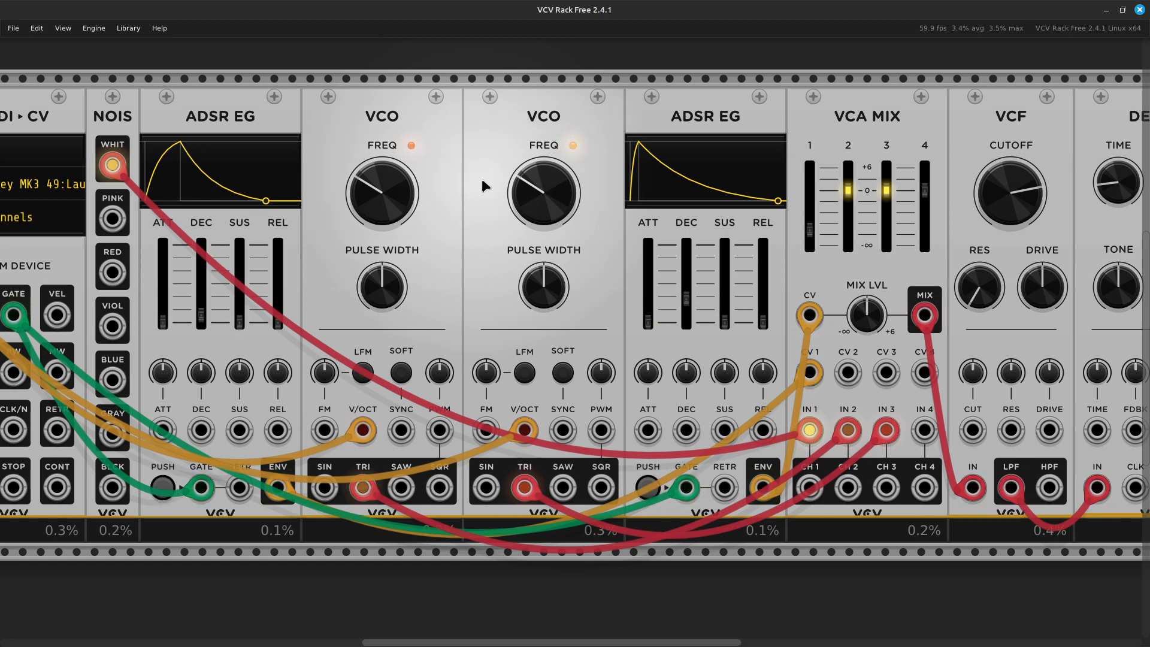
# Detune the oscillators by raising the second VCO to about 103.02 Hz and lowering the first VCO to about 69.692 Hz
pyautogui.moveTo(518, 185)
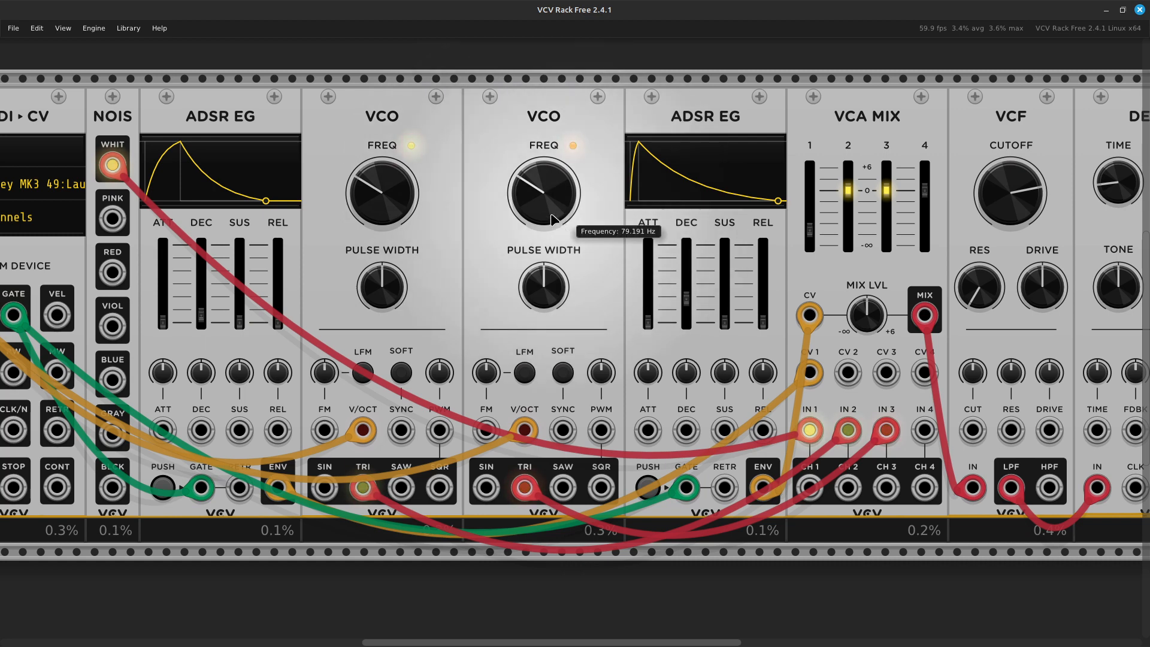
pyautogui.scroll(2, 533, 204)
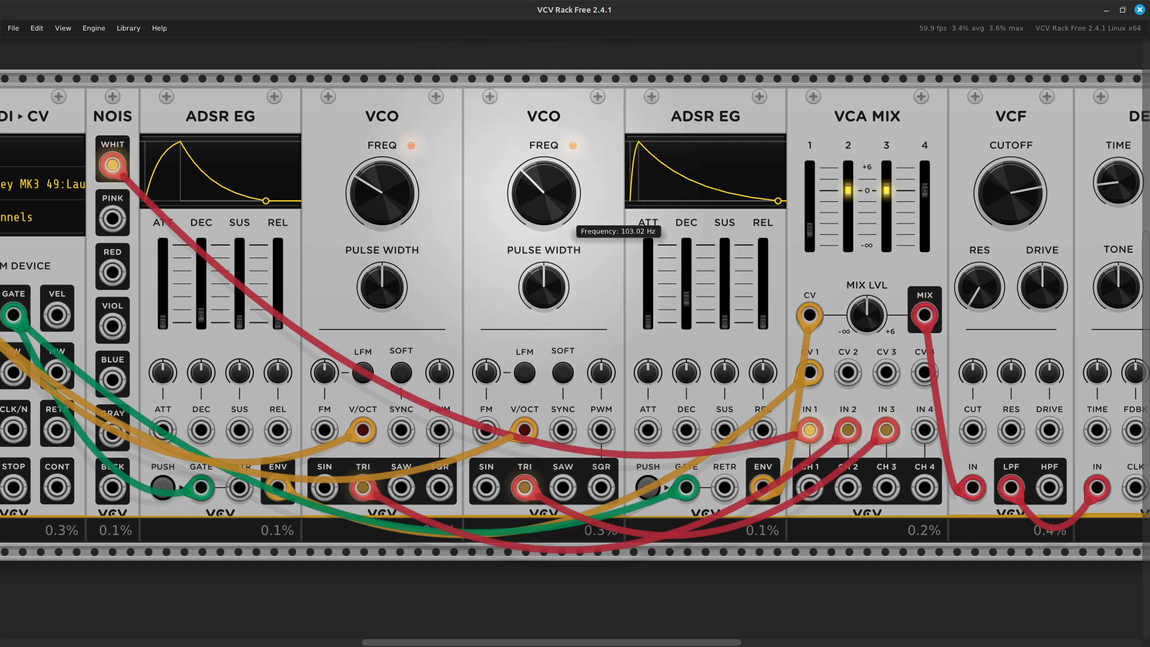
pyautogui.moveTo(373, 204)
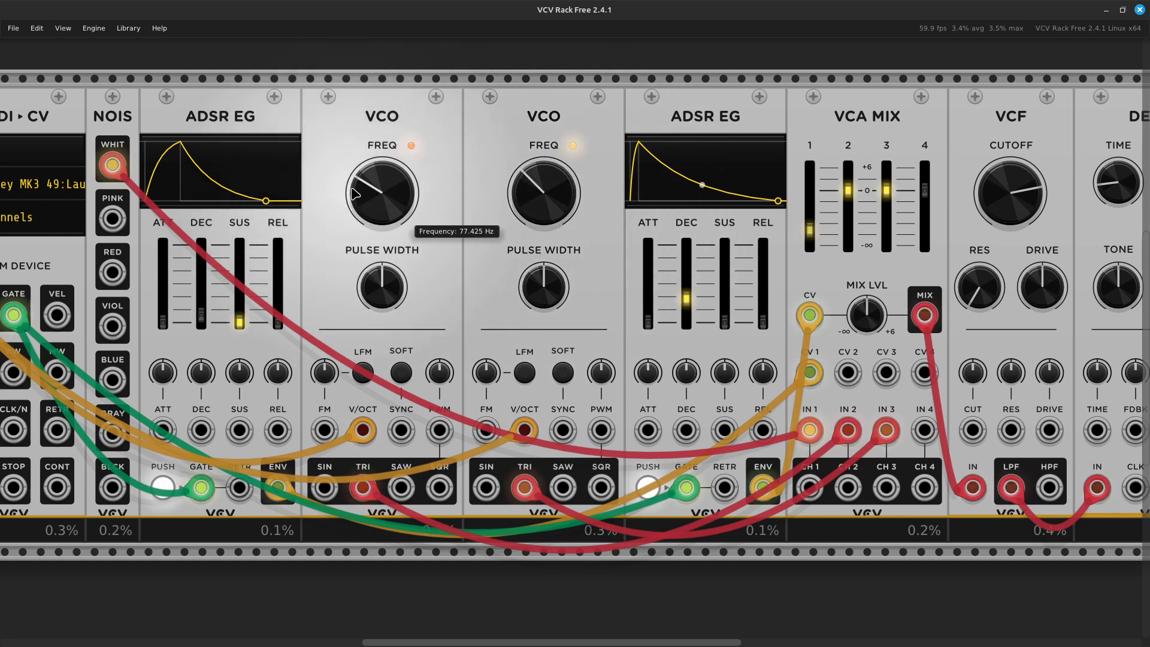
pyautogui.scroll(-1, 377, 197)
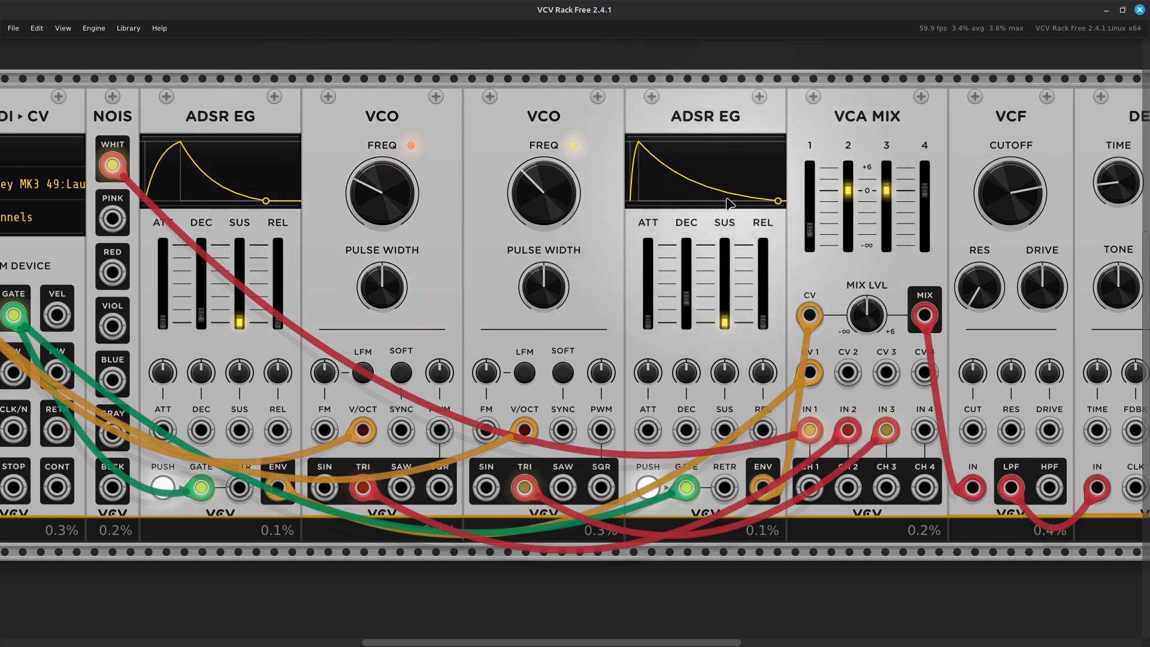
# Sweep the second VCO's frequency up to about 240.87 Hz and back down to about 140.2 Hz
pyautogui.moveTo(535, 206)
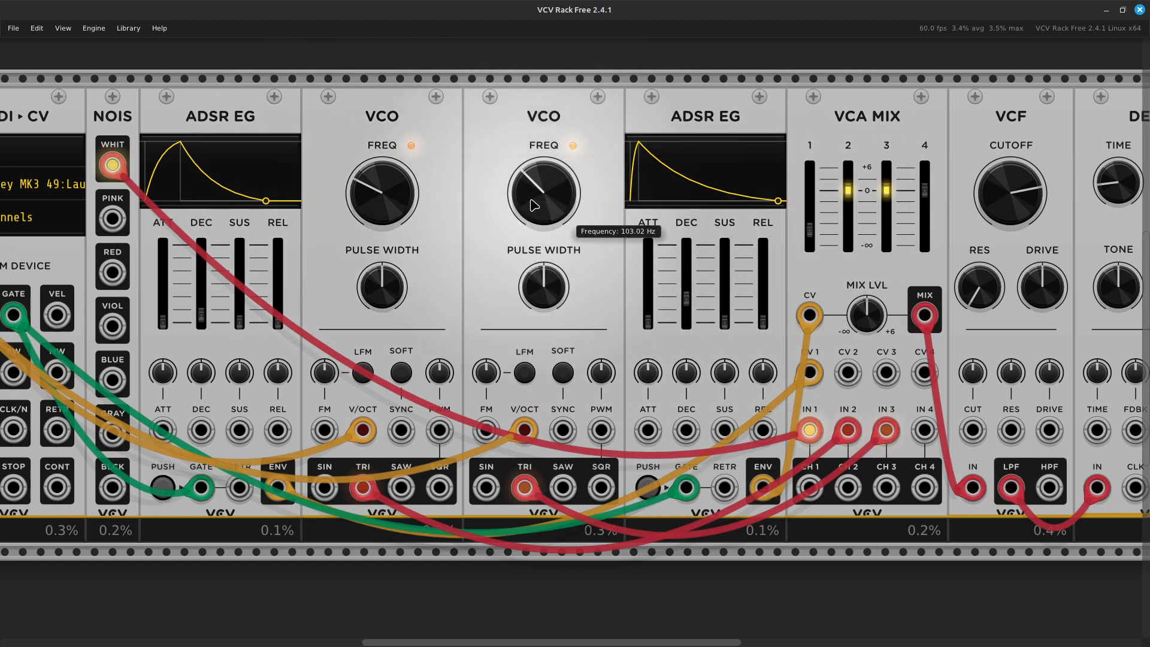
pyautogui.moveTo(530, 200); pyautogui.dragTo(530, 174)
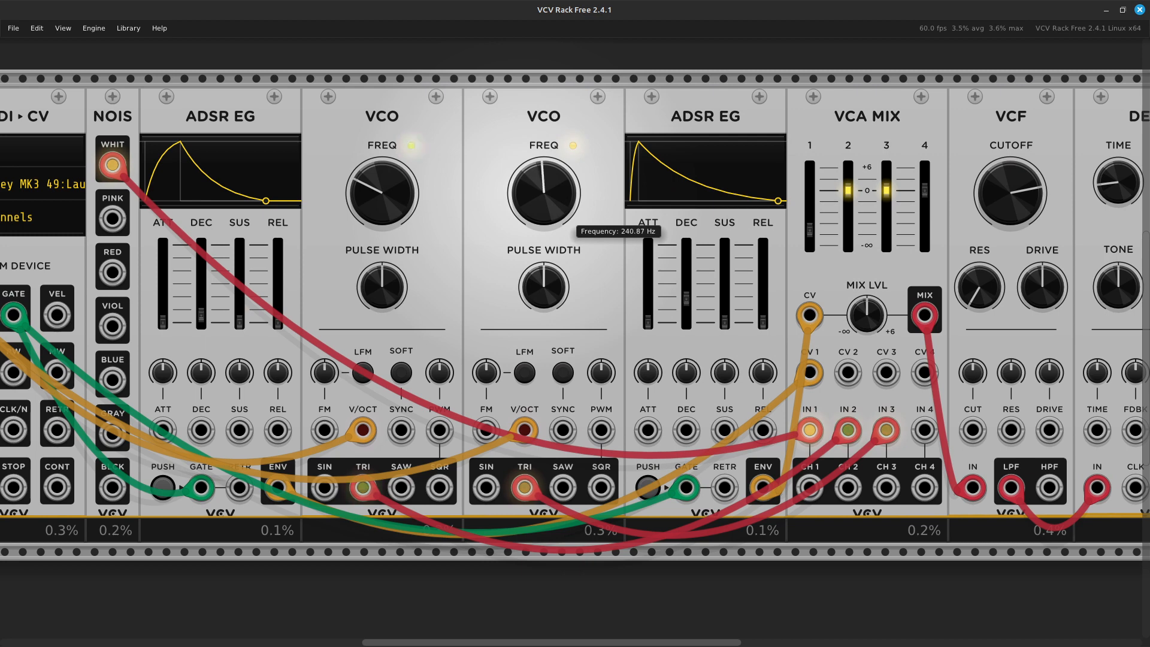
pyautogui.moveTo(529, 170); pyautogui.dragTo(529, 186)
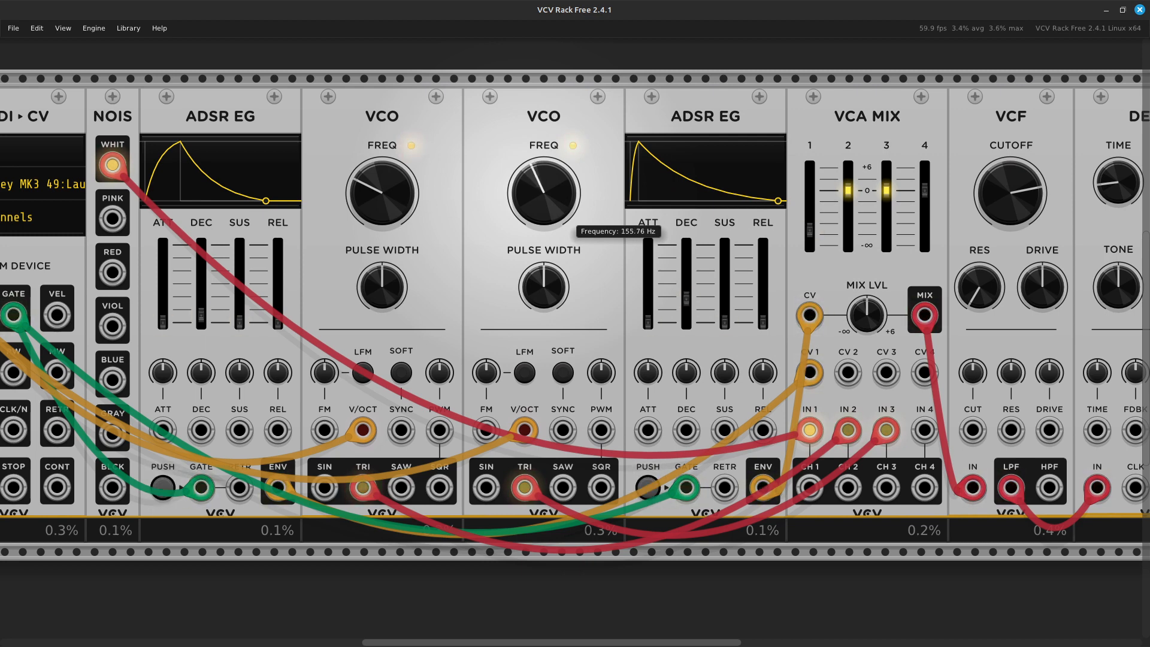
pyautogui.moveTo(529, 187); pyautogui.dragTo(529, 190)
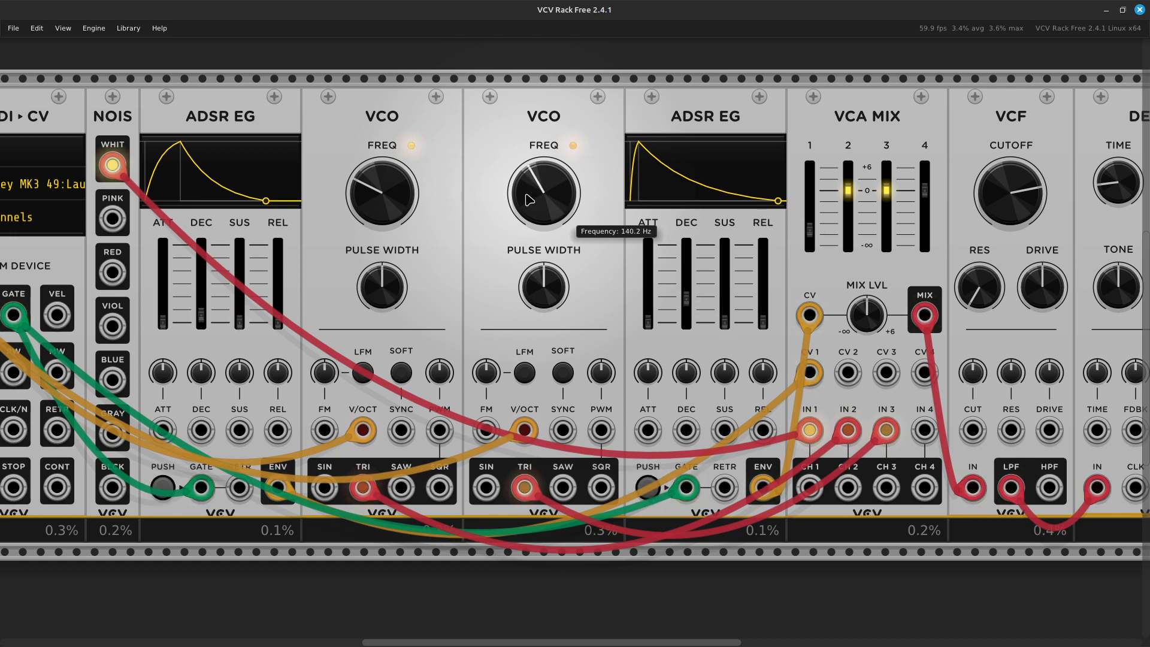
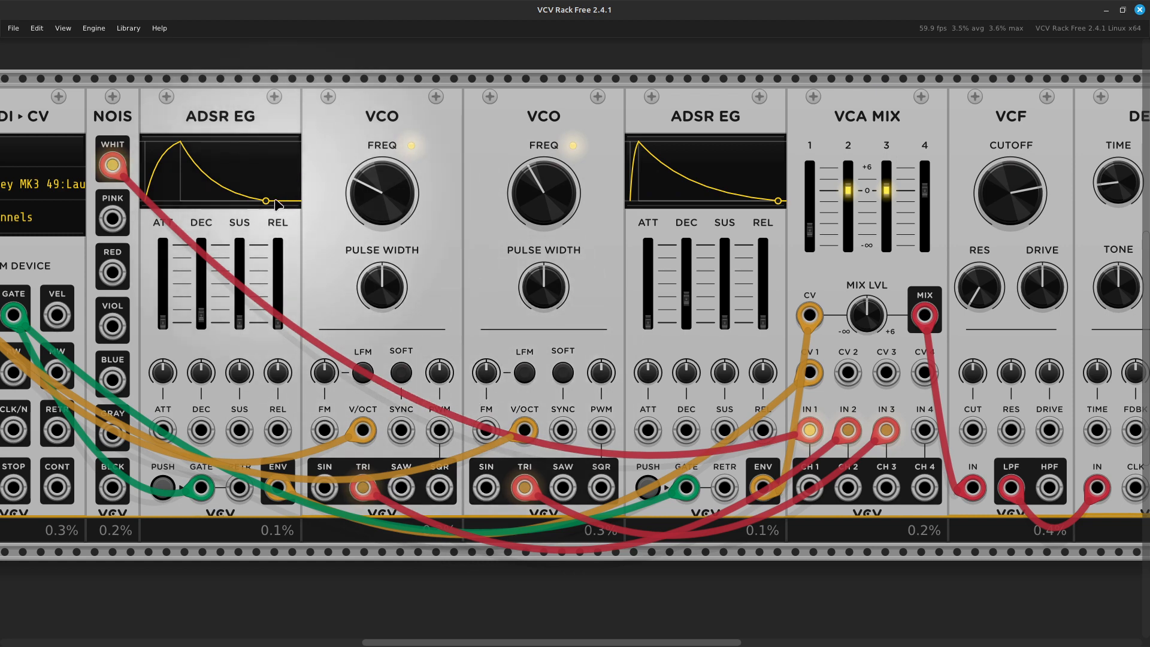
# Initialize the frequency of both VCOs and lower the first VCO's frequency below the second's
pyautogui.moveTo(368, 217)
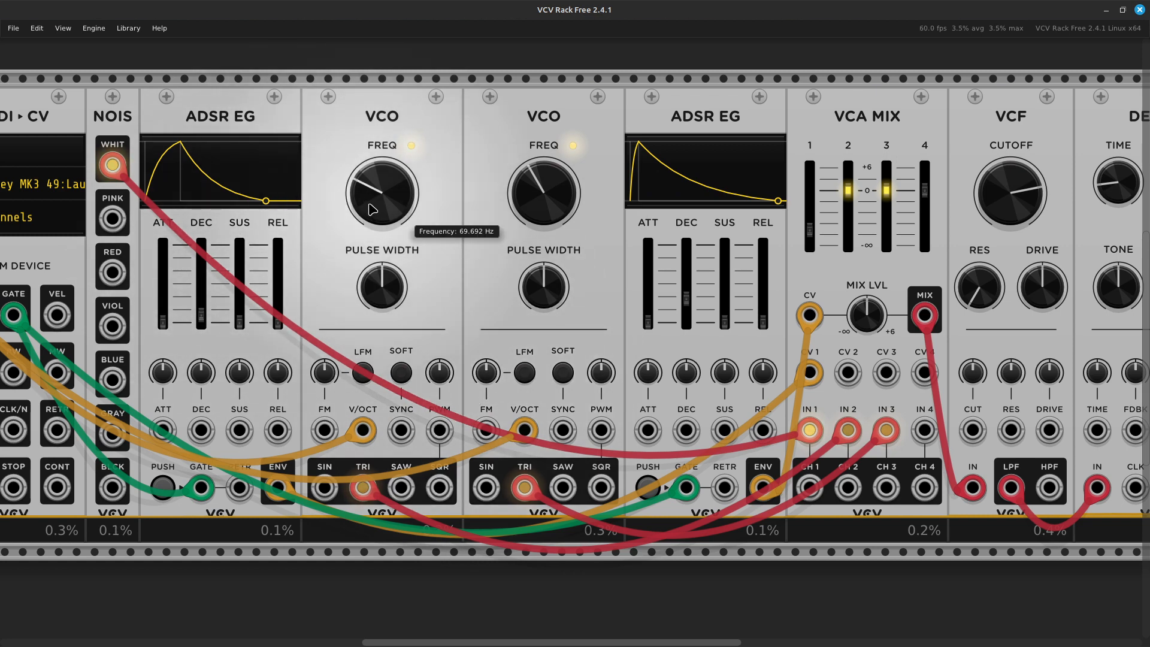
pyautogui.rightClick(376, 201)
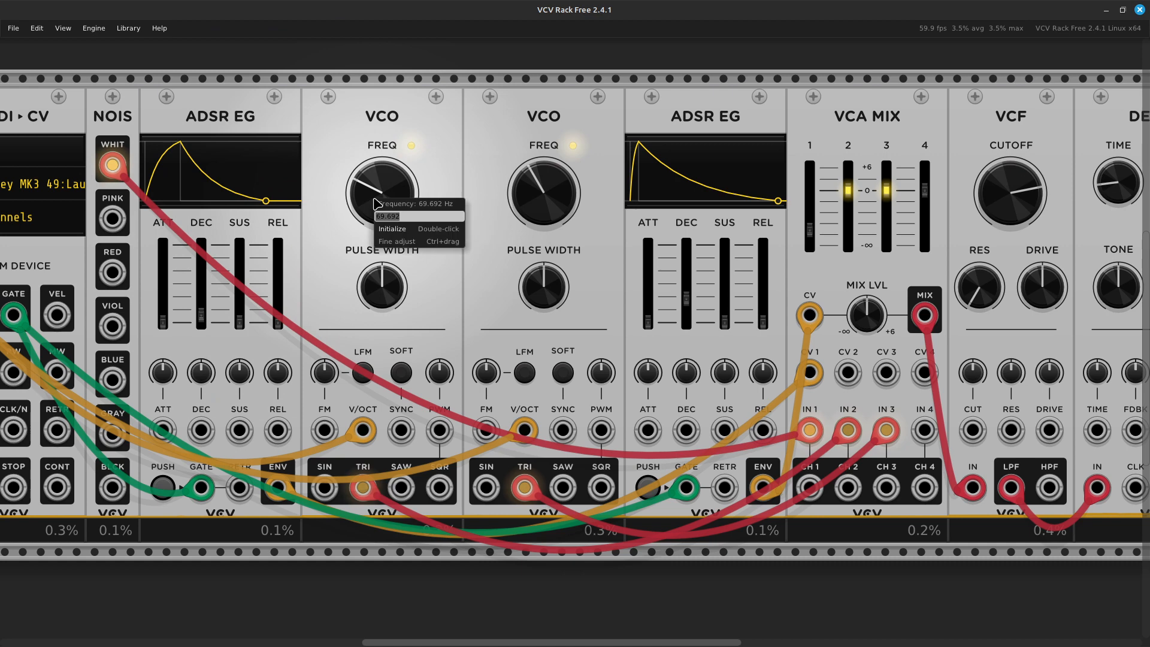
pyautogui.click(404, 230)
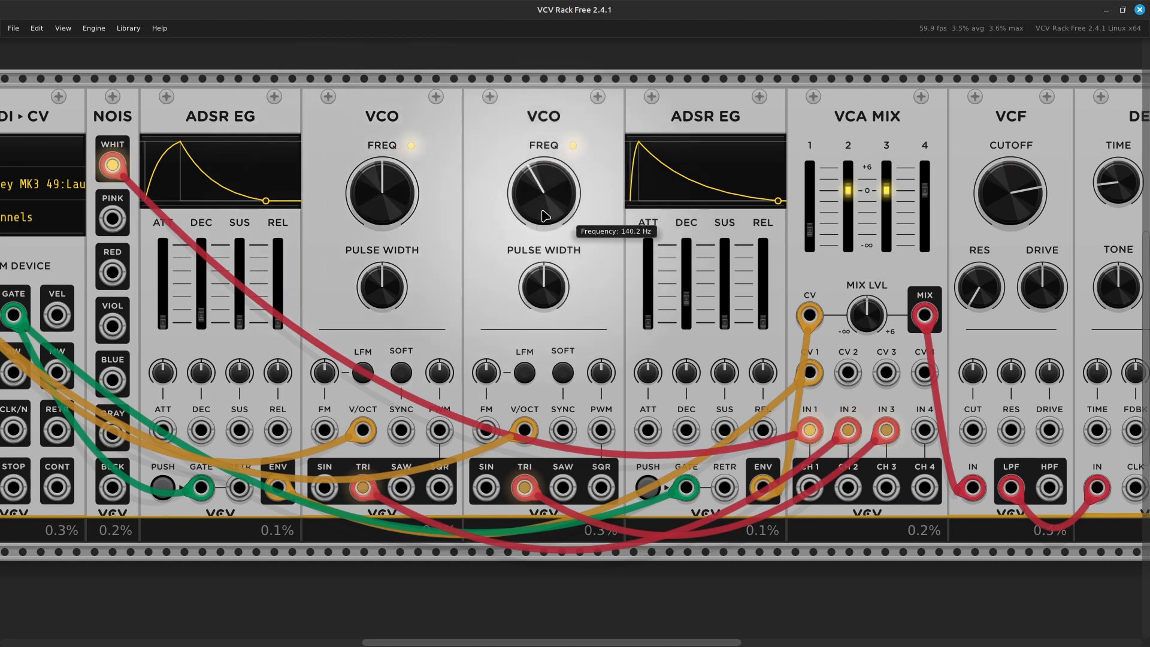
pyautogui.rightClick(542, 207)
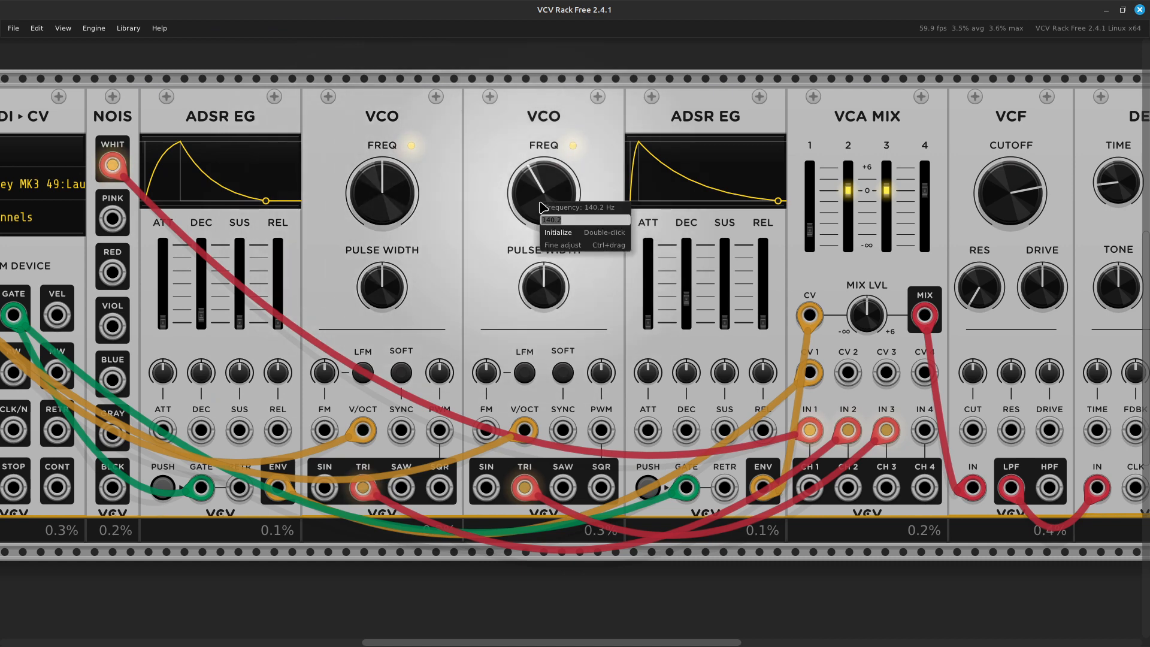
pyautogui.click(572, 233)
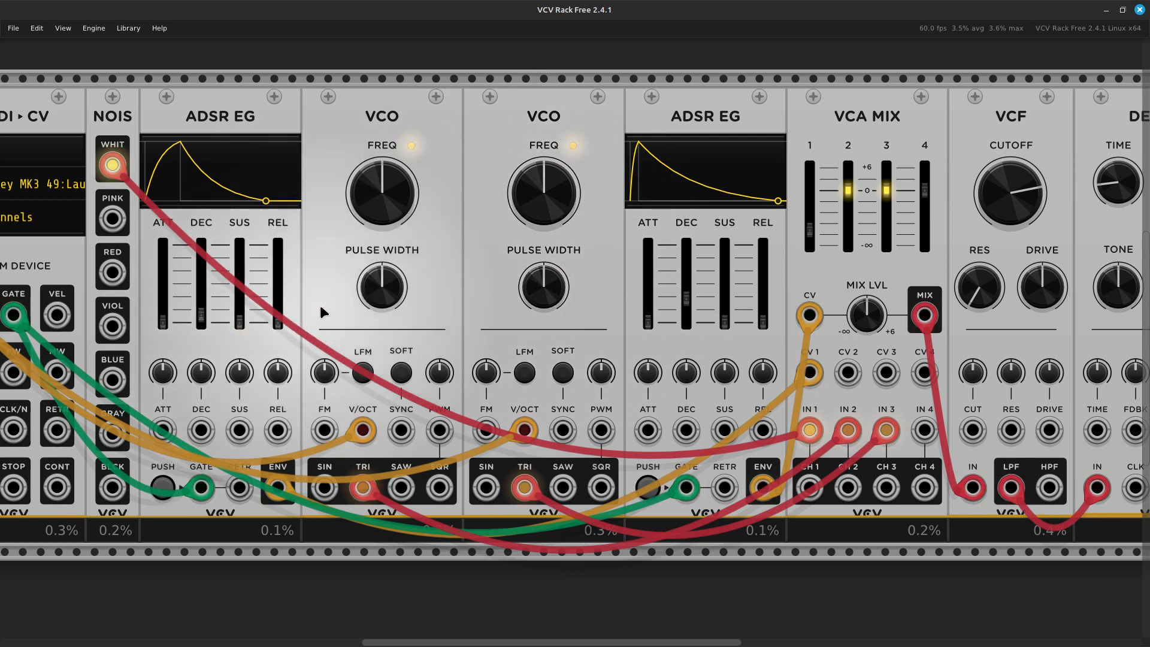
pyautogui.moveTo(373, 197)
pyautogui.moveTo(373, 198); pyautogui.dragTo(373, 246)
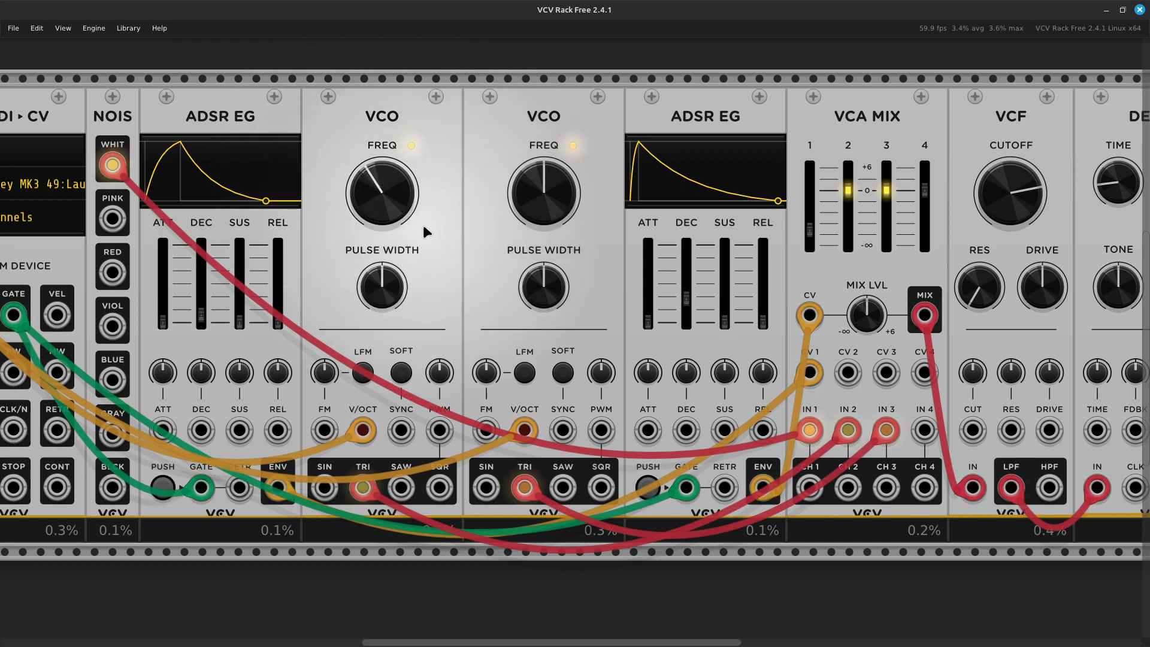
# Set the first VCO's frequency to about 261 Hz
pyautogui.rightClick(376, 191)
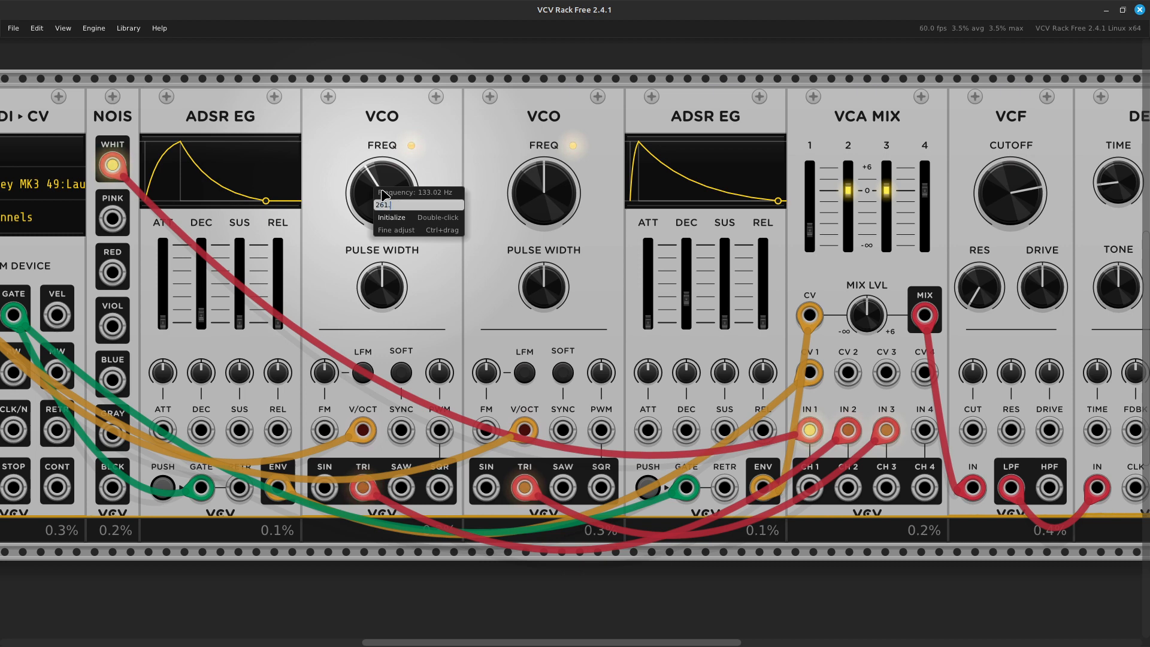
pyautogui.press('Return')
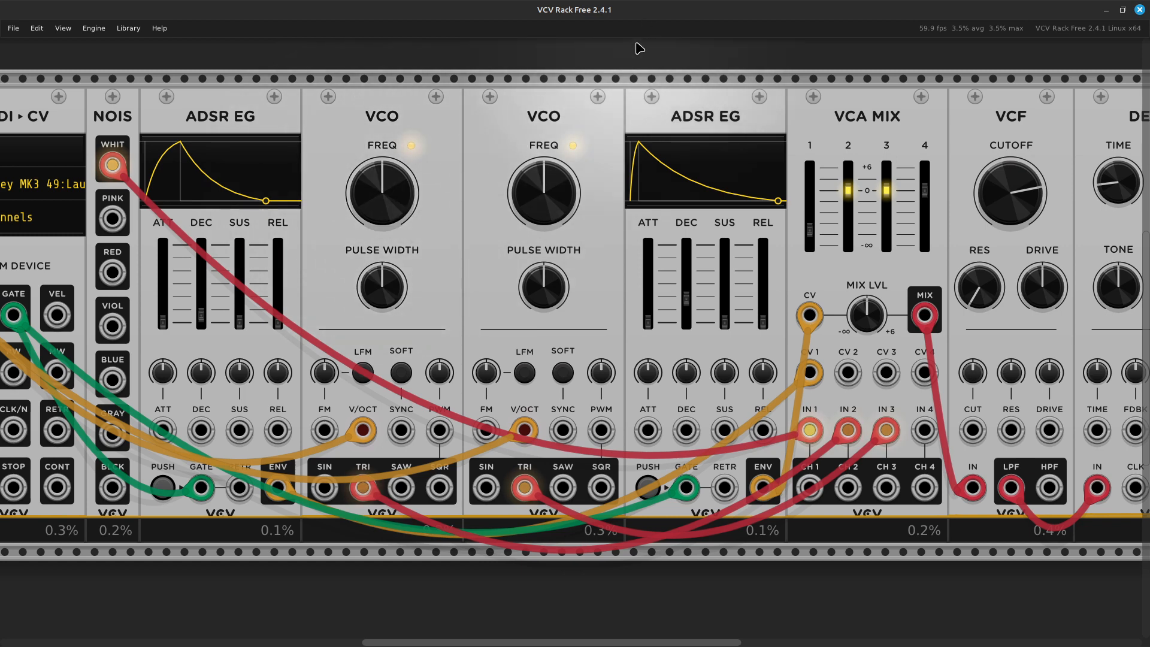
# Select all modules from the first VCO through Audio and shift them together to open a narrow gap after the first ADSR EG
pyautogui.keyDown('shift'); pyautogui.click(401, 137); pyautogui.keyUp('shift')
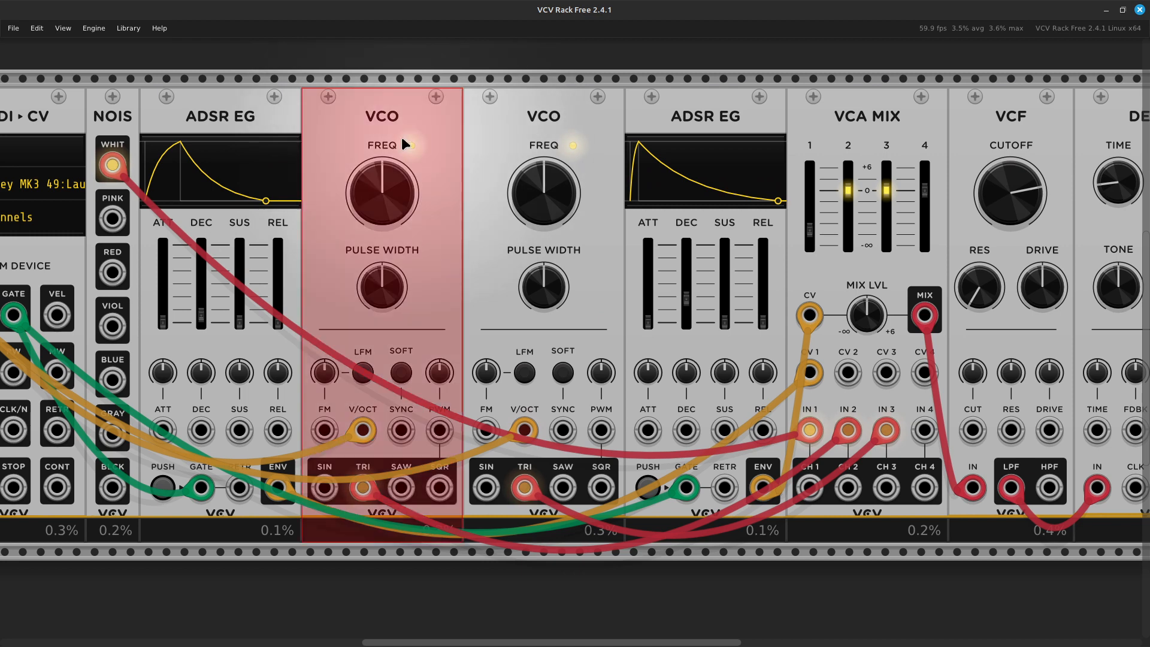
pyautogui.keyDown('shift'); pyautogui.click(573, 130); pyautogui.keyUp('shift')
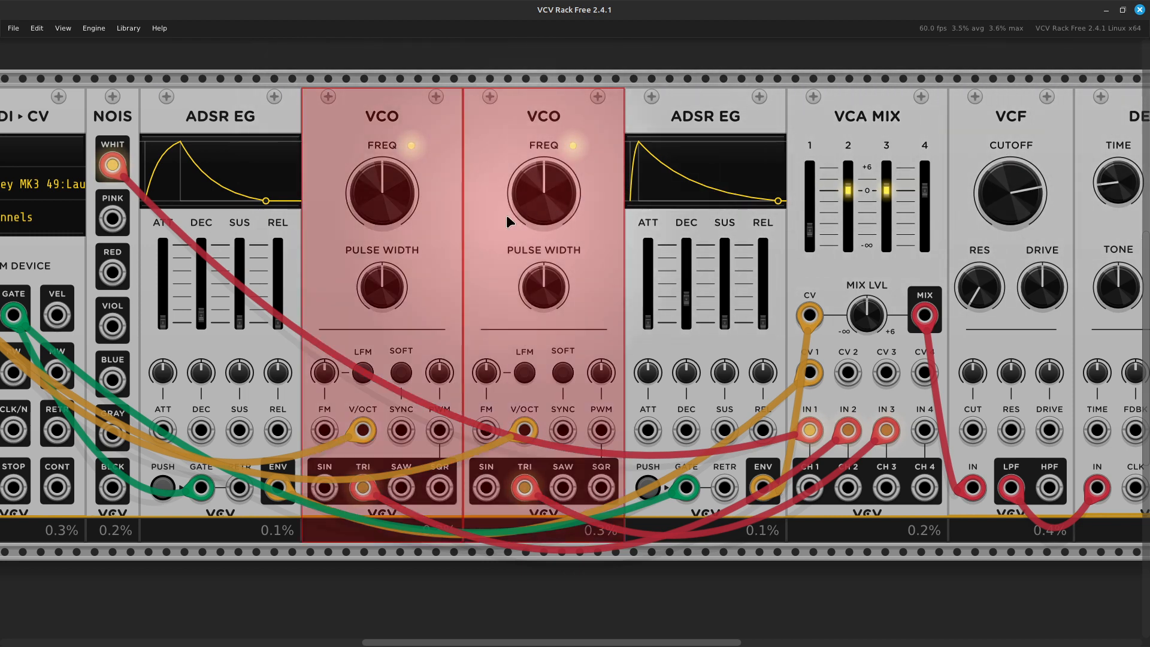
pyautogui.keyDown('shift'); pyautogui.click(765, 147); pyautogui.keyUp('shift')
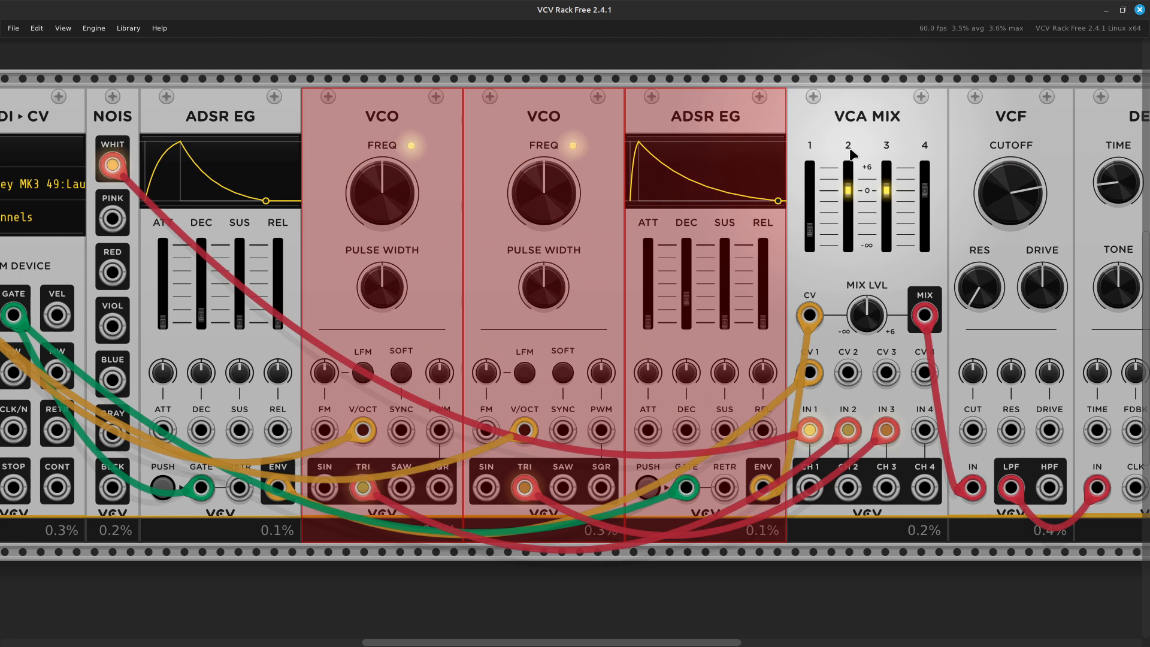
pyautogui.hscroll(10, 849, 148)
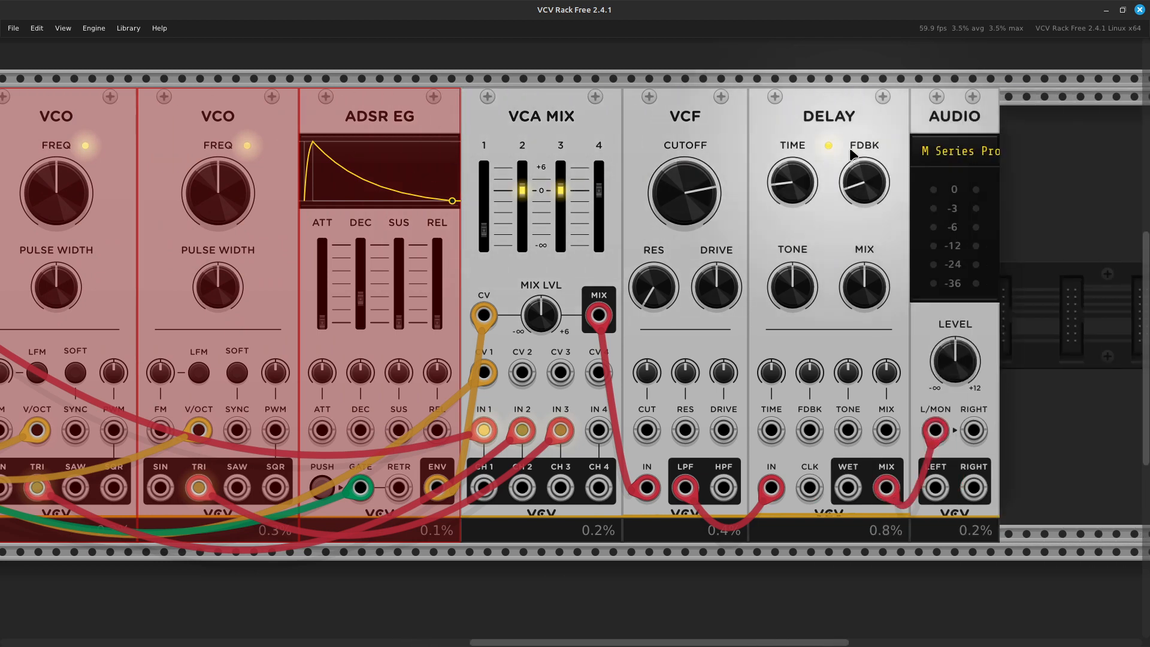
pyautogui.rightClick(590, 139)
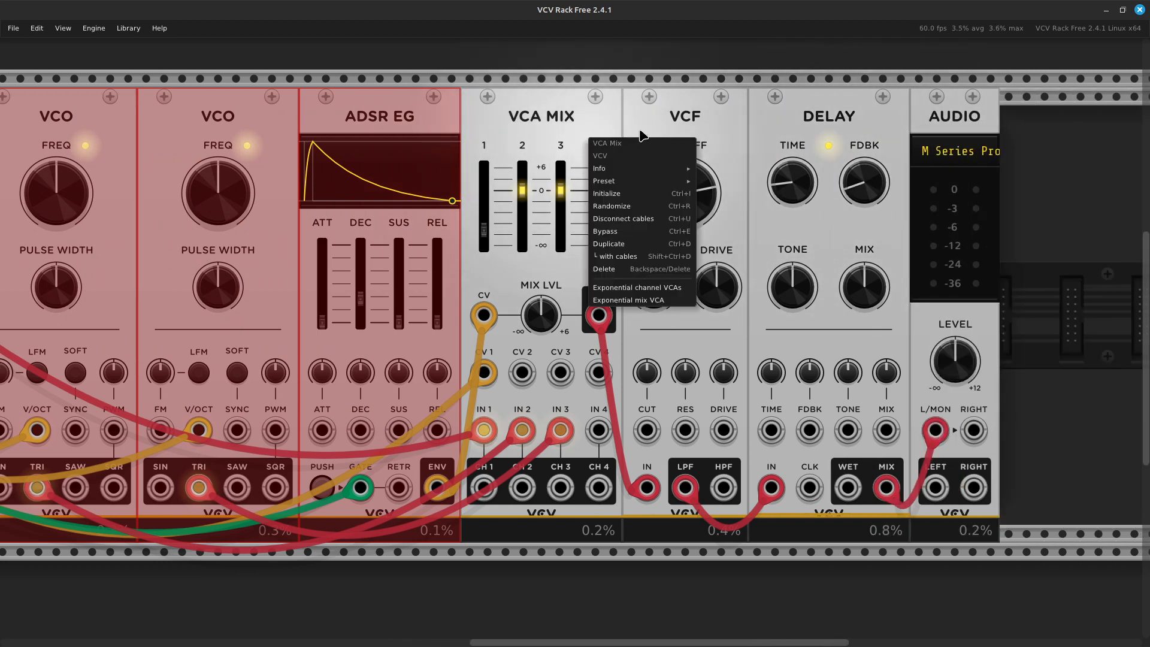
pyautogui.click(589, 110)
pyautogui.keyDown('shift'); pyautogui.click(588, 110); pyautogui.keyUp('shift')
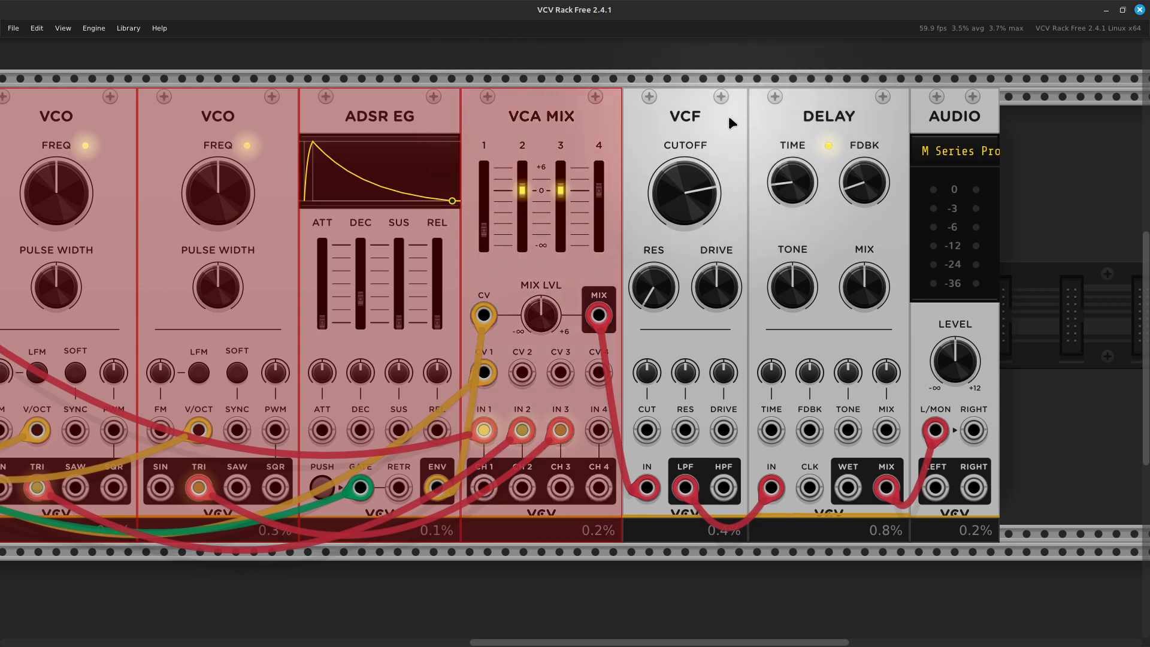
pyautogui.keyDown('shift'); pyautogui.click(718, 133); pyautogui.keyUp('shift')
pyautogui.keyDown('shift'); pyautogui.click(852, 125); pyautogui.keyUp('shift')
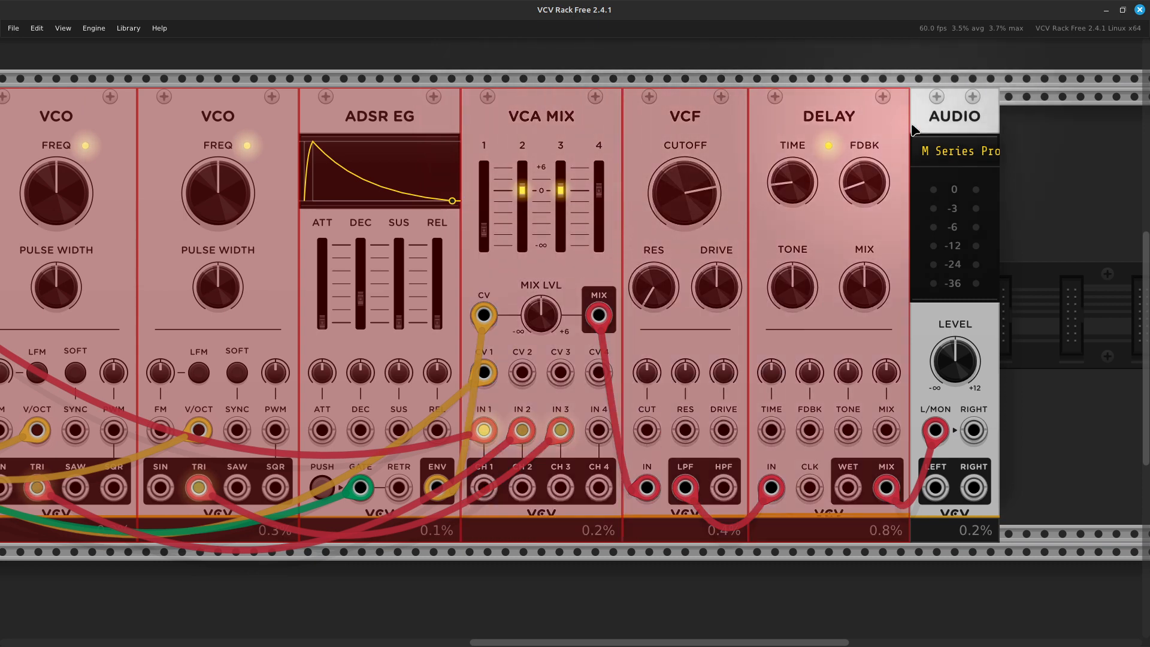
pyautogui.keyDown('shift'); pyautogui.click(961, 115); pyautogui.keyUp('shift')
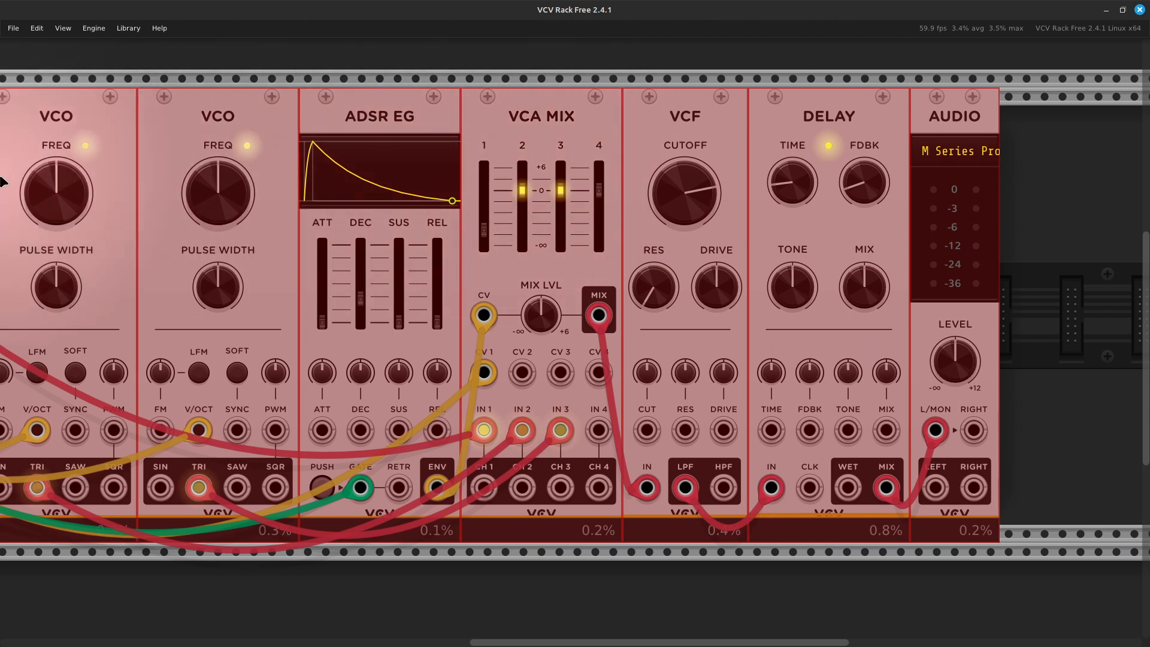
pyautogui.press('Left')
pyautogui.press('Left')
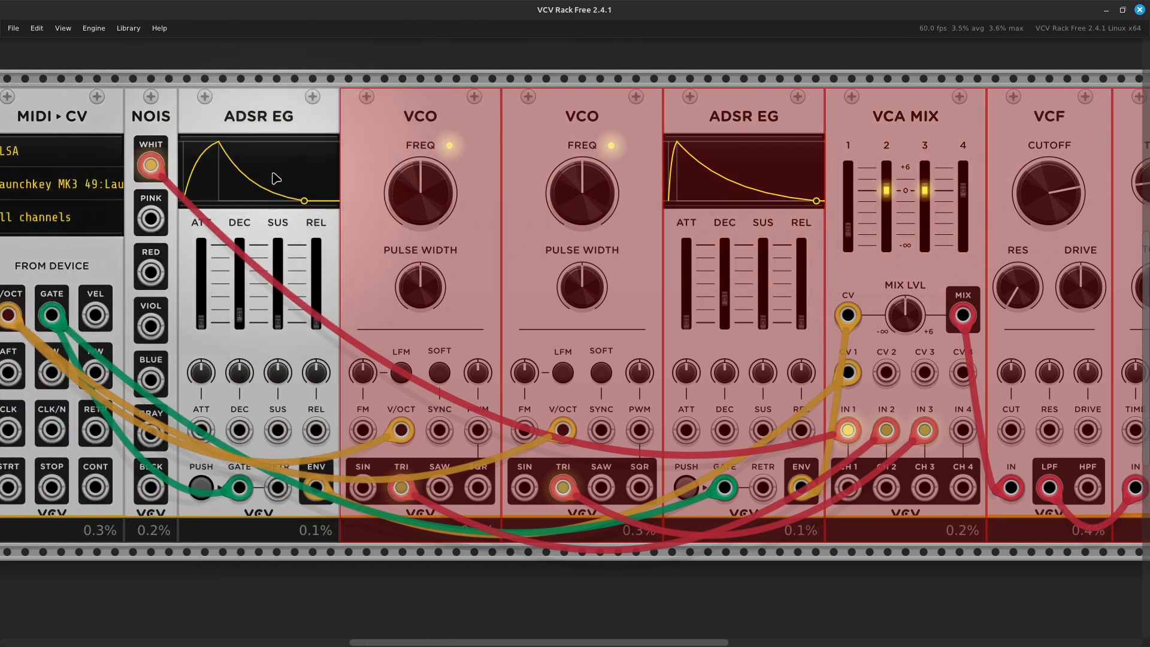
pyautogui.moveTo(451, 106); pyautogui.dragTo(485, 112)
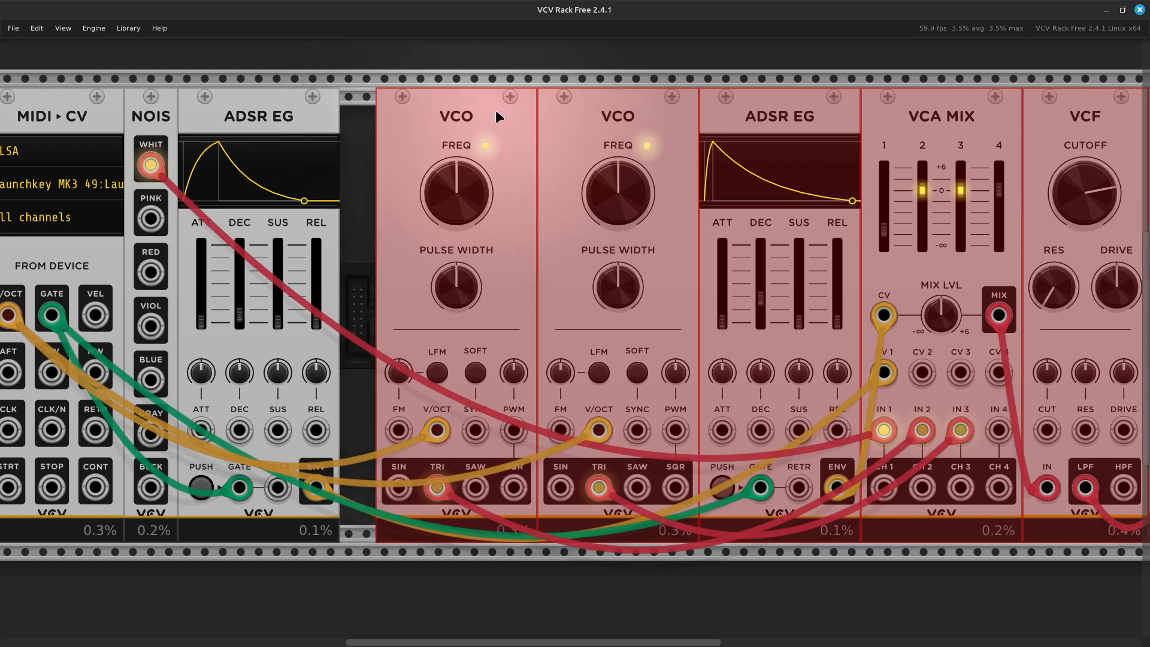
pyautogui.click(363, 273)
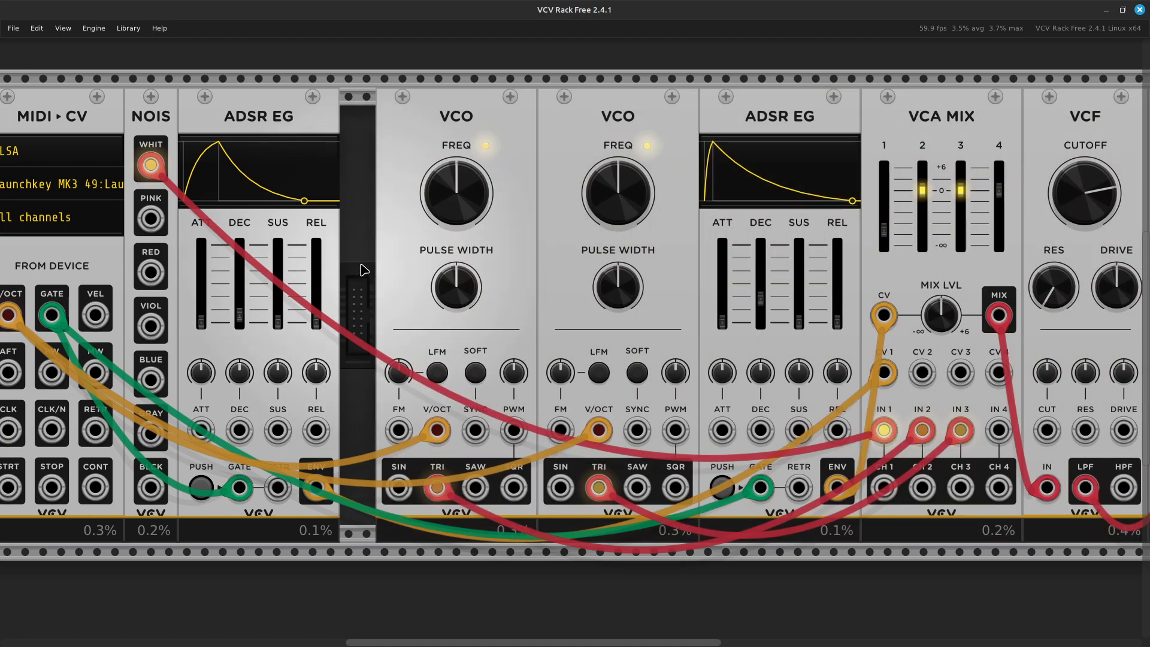
# Search the module browser for "oct" and add the OCT module in the gap before the first VCO
pyautogui.rightClick(363, 270)
pyautogui.press('BackSpace')
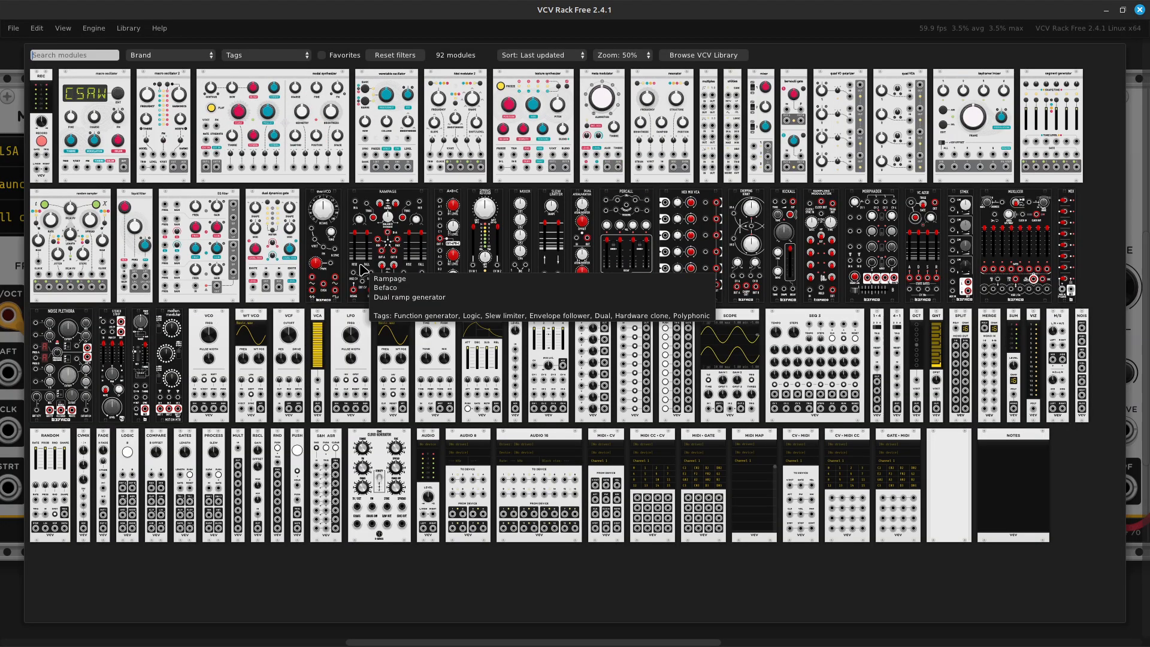
pyautogui.write('oct')
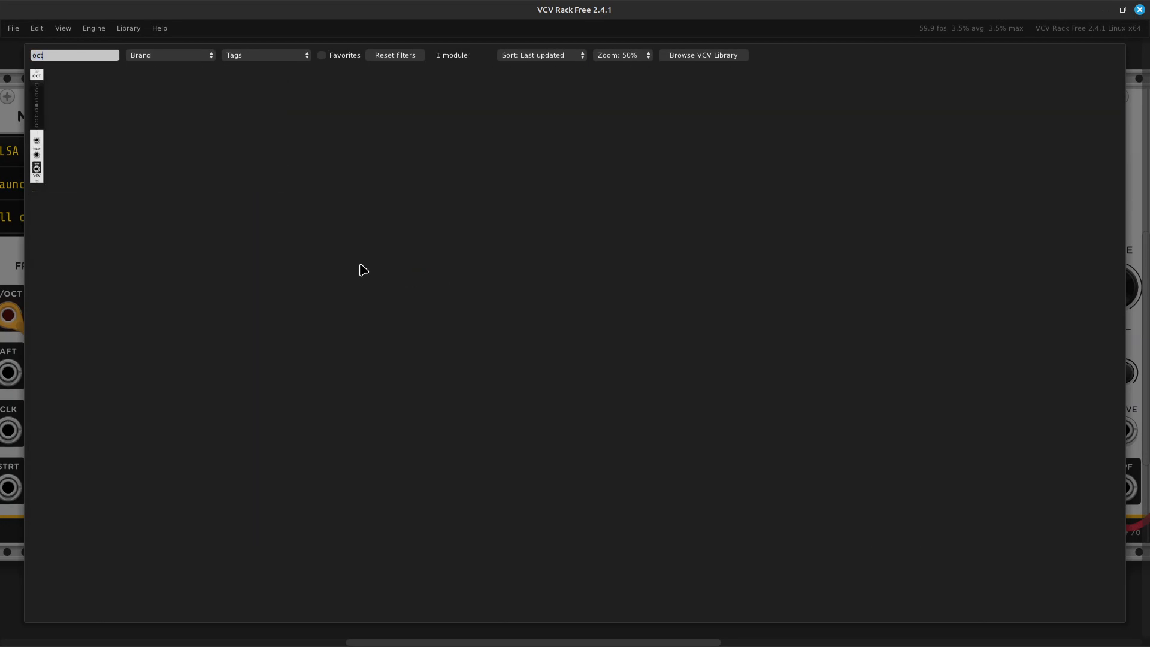
pyautogui.press('Return')
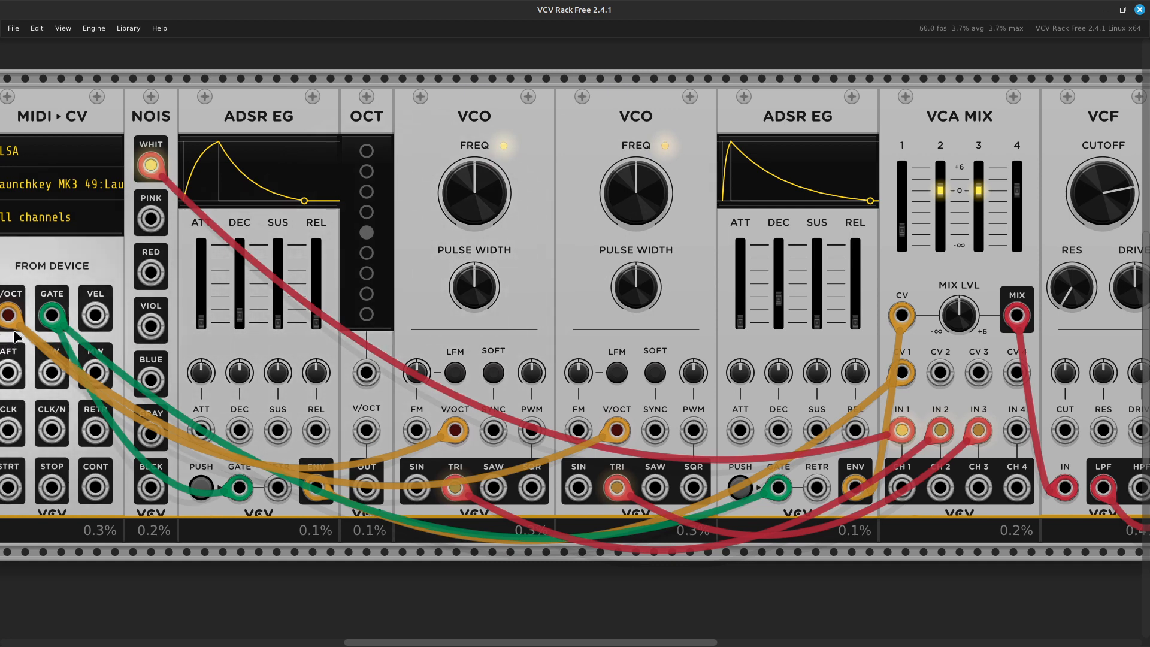
# Remove the pitch cables from the MIDI-CV V/OCT output and patch that output to OCT's V/OCT input with a yellow cable
pyautogui.moveTo(9, 326); pyautogui.dragTo(83, 571)
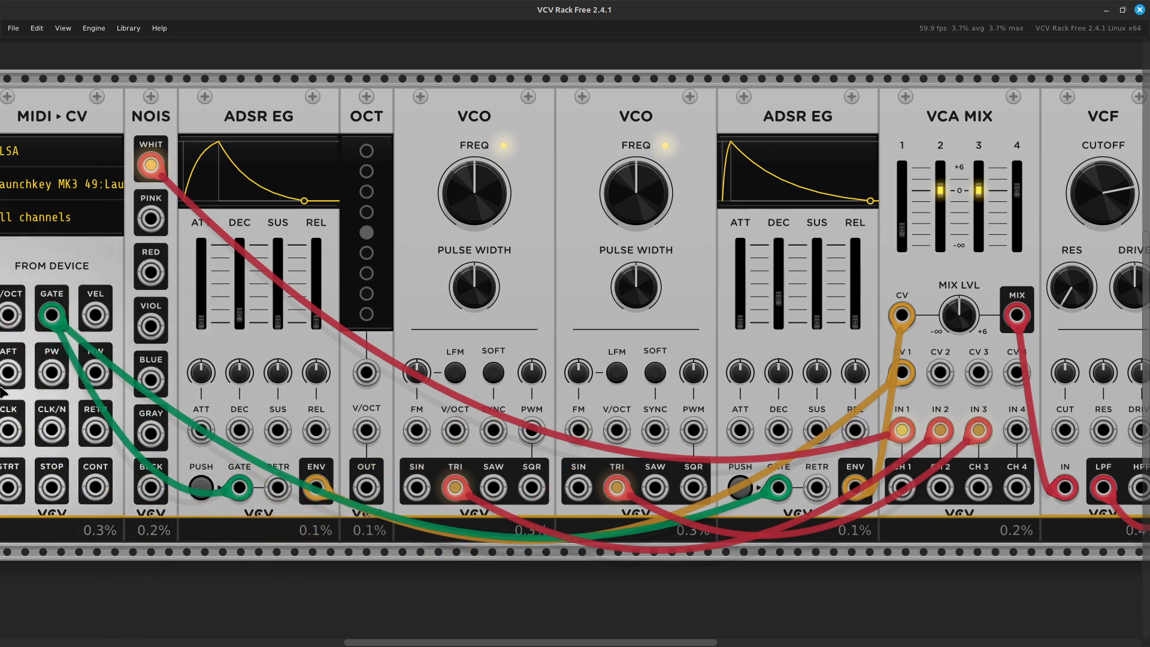
pyautogui.moveTo(15, 319)
pyautogui.mouseDown()
pyautogui.moveTo(114, 341)
pyautogui.moveTo(151, 369)
pyautogui.moveTo(17, 331)
pyautogui.mouseUp()
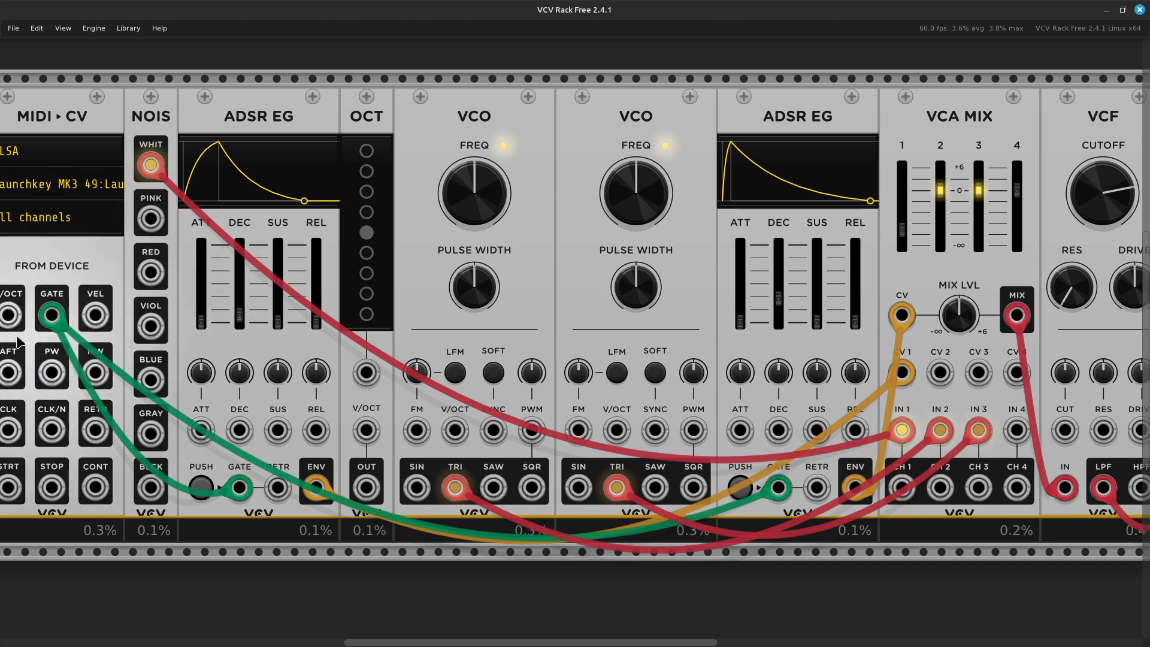
pyautogui.rightClick(10, 320)
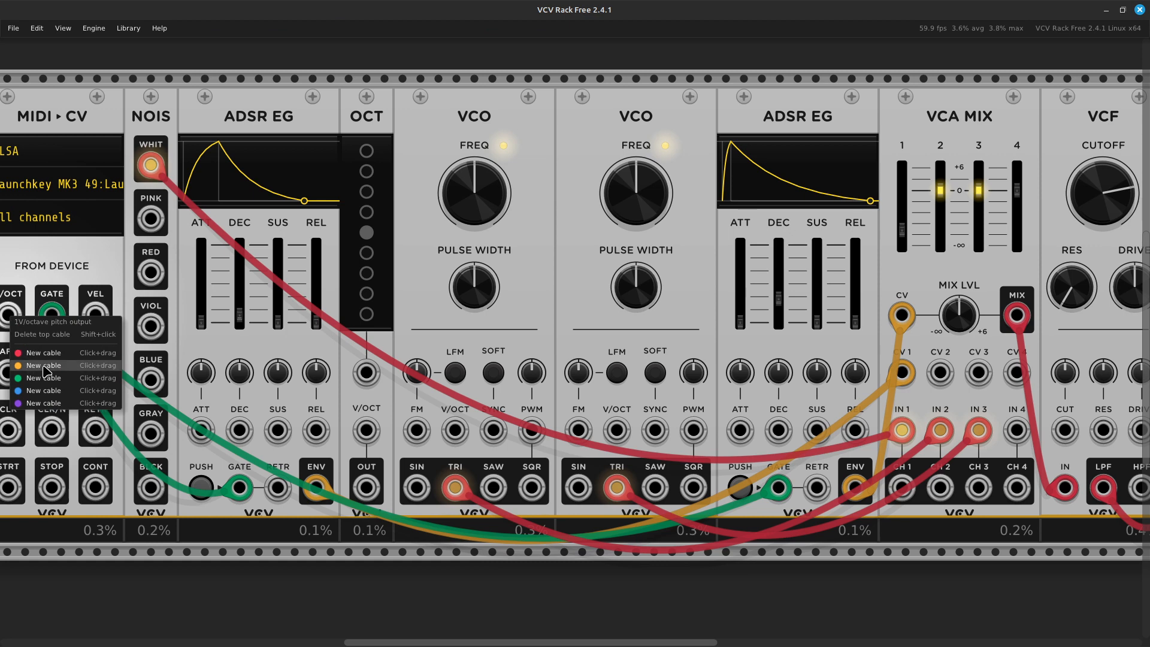
pyautogui.moveTo(47, 368); pyautogui.dragTo(367, 442)
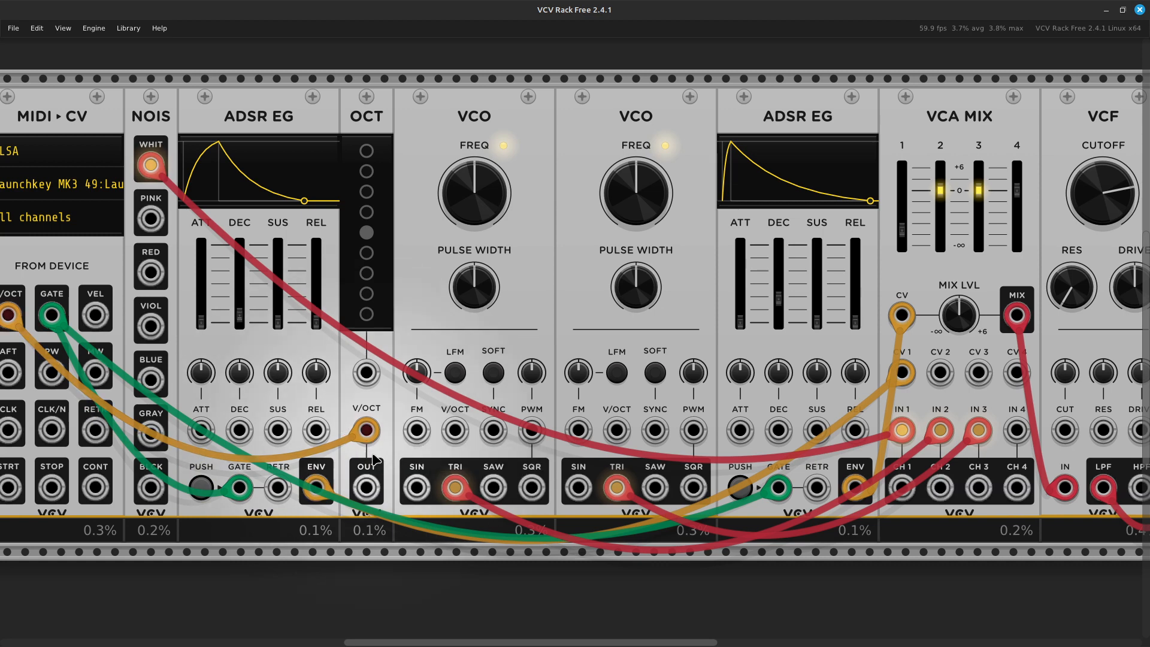
# Patch OCT's pitch output to the first VCO's V/OCT input, replacing the blue cable with a yellow one
pyautogui.moveTo(368, 484); pyautogui.dragTo(451, 439)
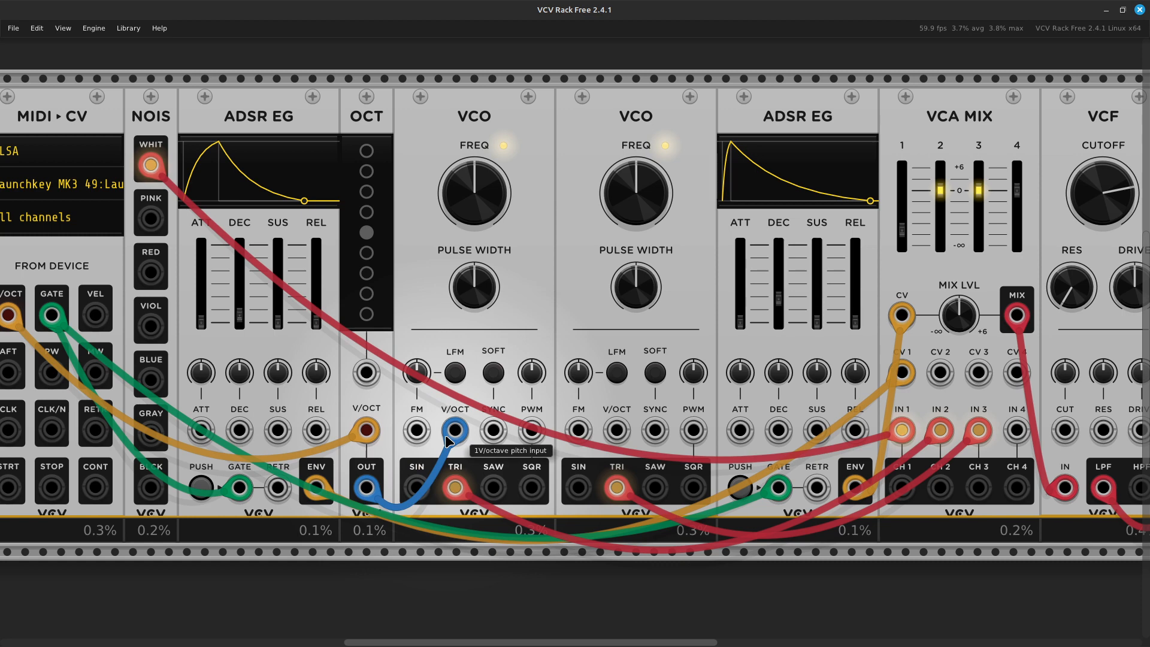
pyautogui.moveTo(445, 448); pyautogui.dragTo(371, 487)
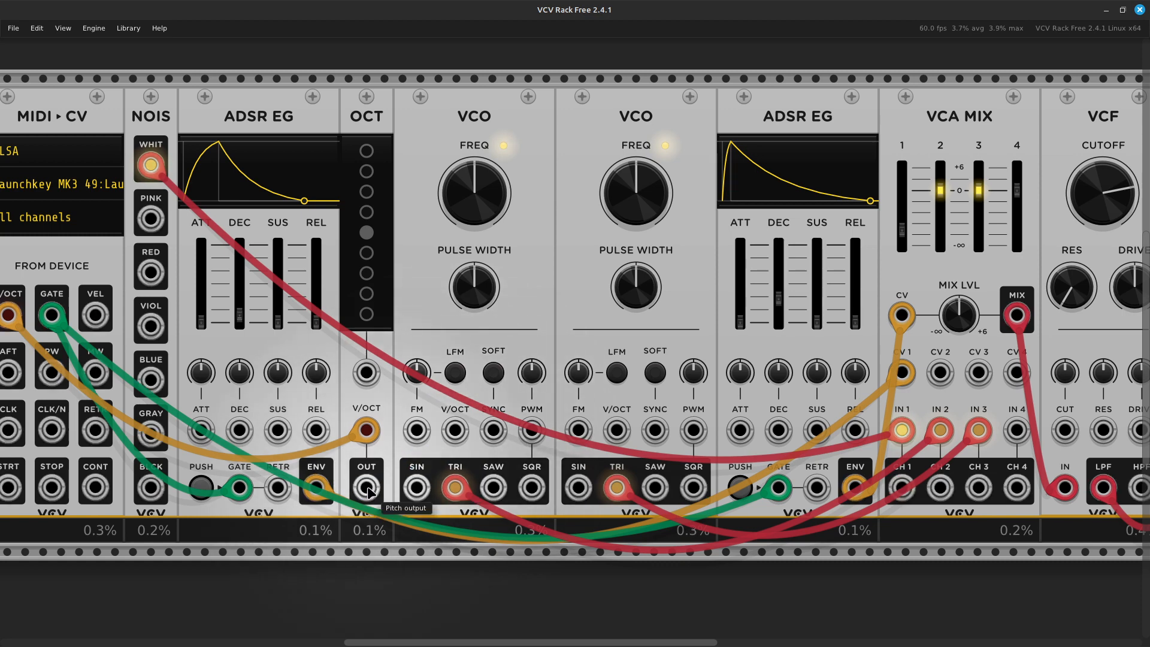
pyautogui.rightClick(370, 491)
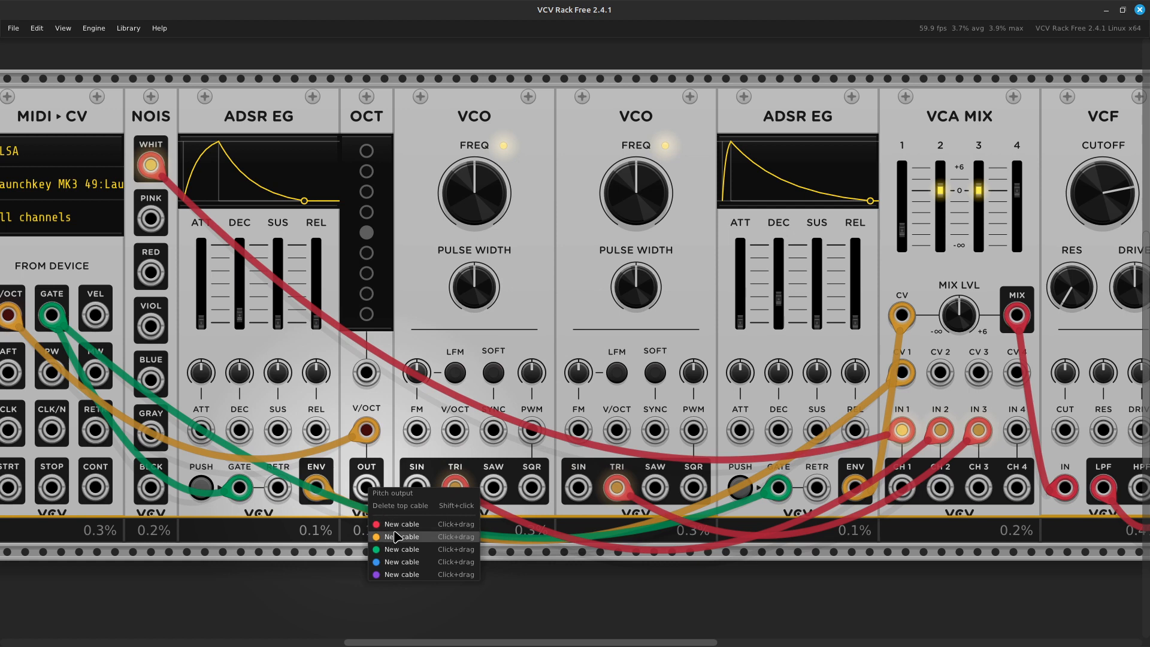
pyautogui.moveTo(398, 537); pyautogui.dragTo(455, 437)
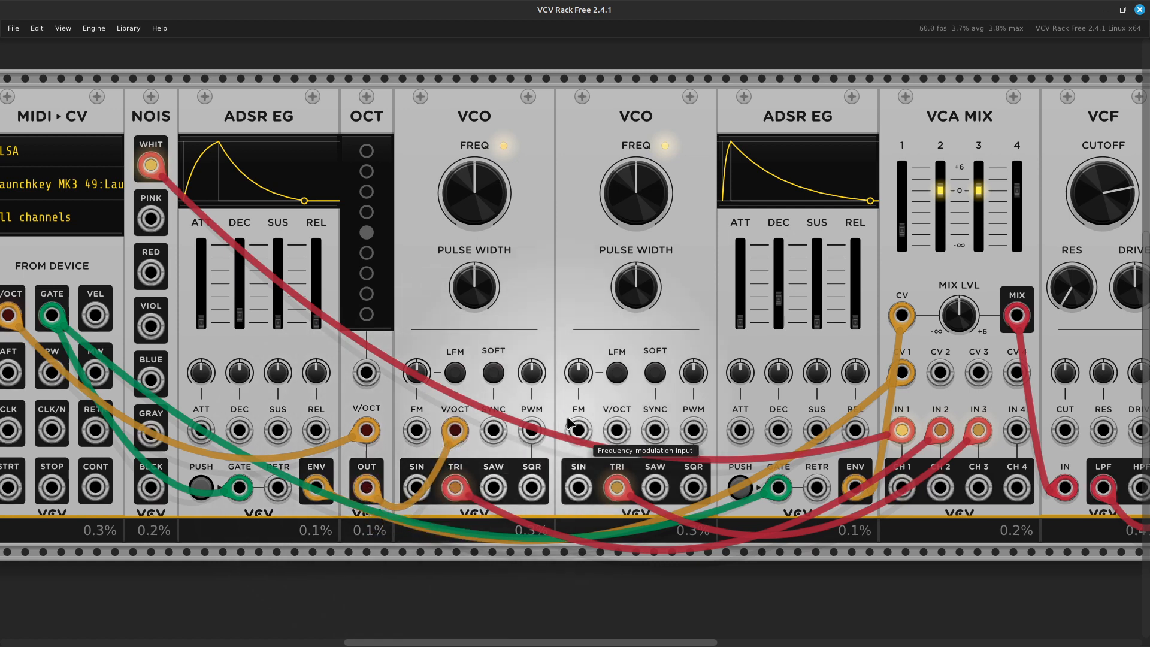
# Try to patch a yellow cable from the second VCO's V/OCT input back to the MIDI-CV V/OCT output
pyautogui.rightClick(616, 432)
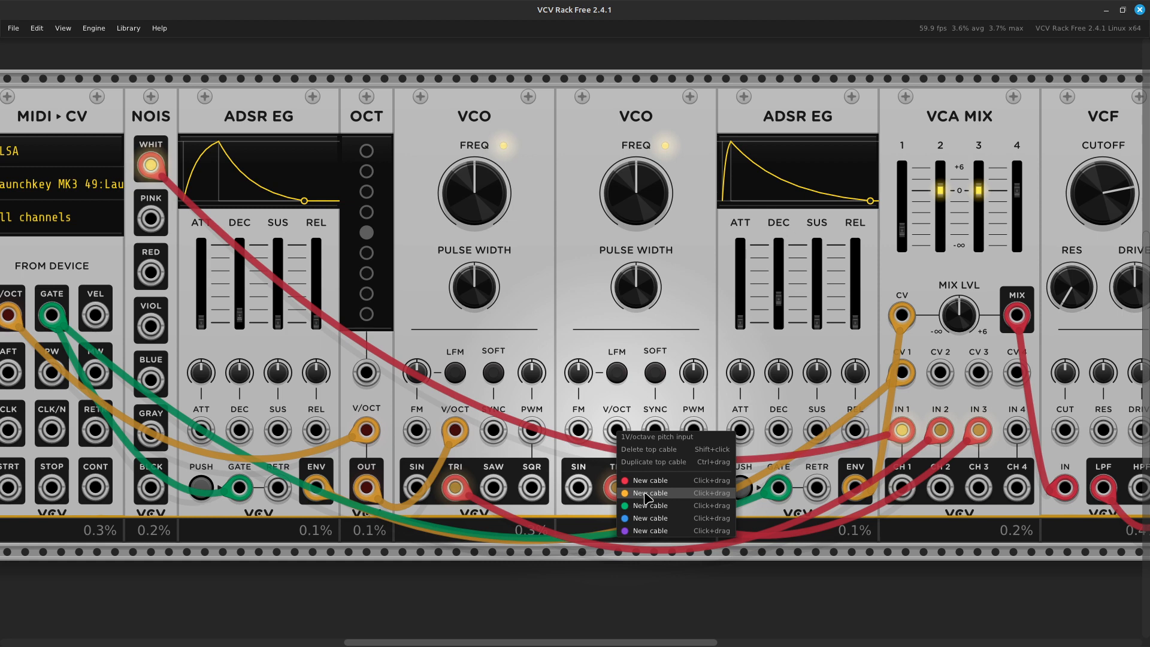
pyautogui.click(555, 285)
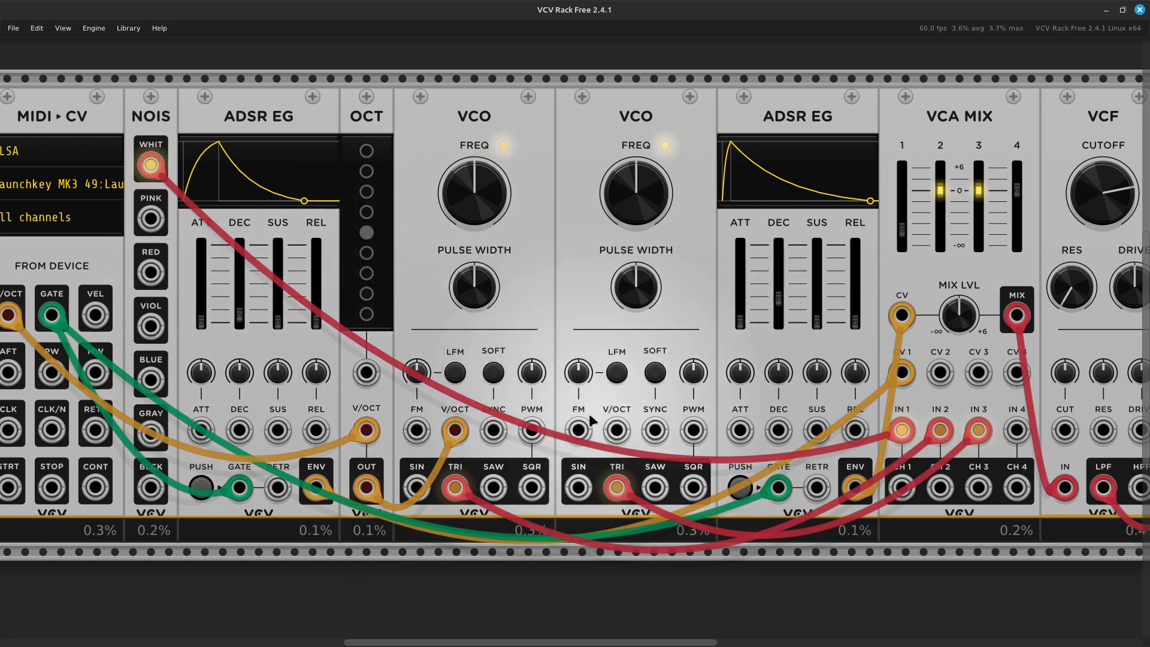
pyautogui.rightClick(617, 431)
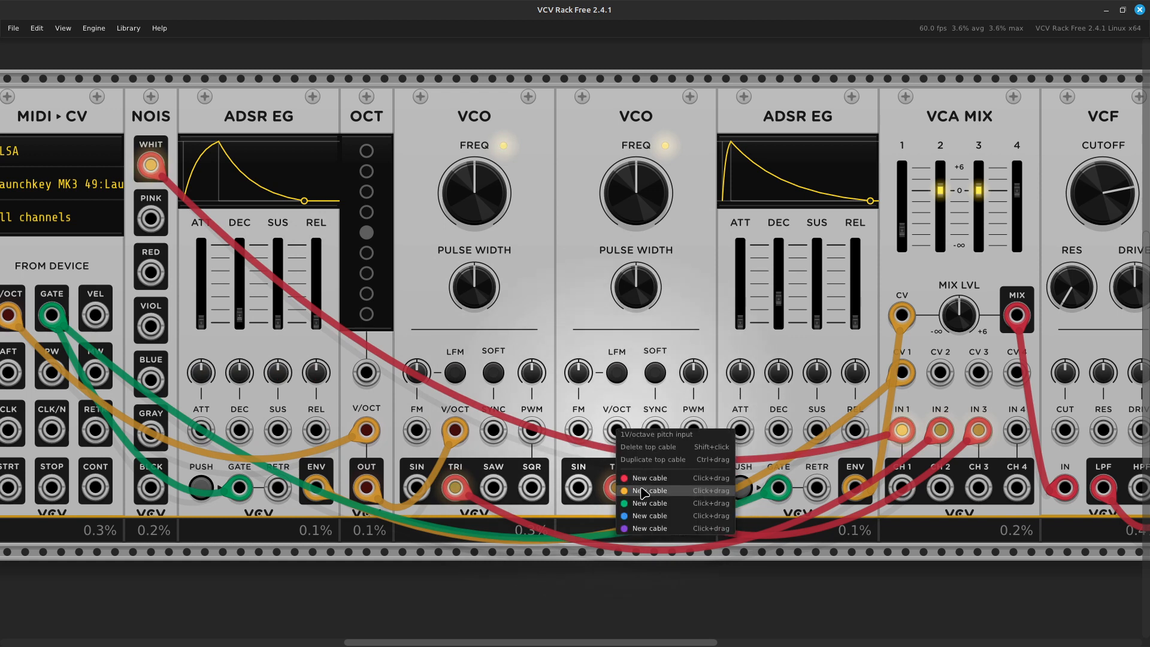
pyautogui.moveTo(642, 491); pyautogui.dragTo(178, 326)
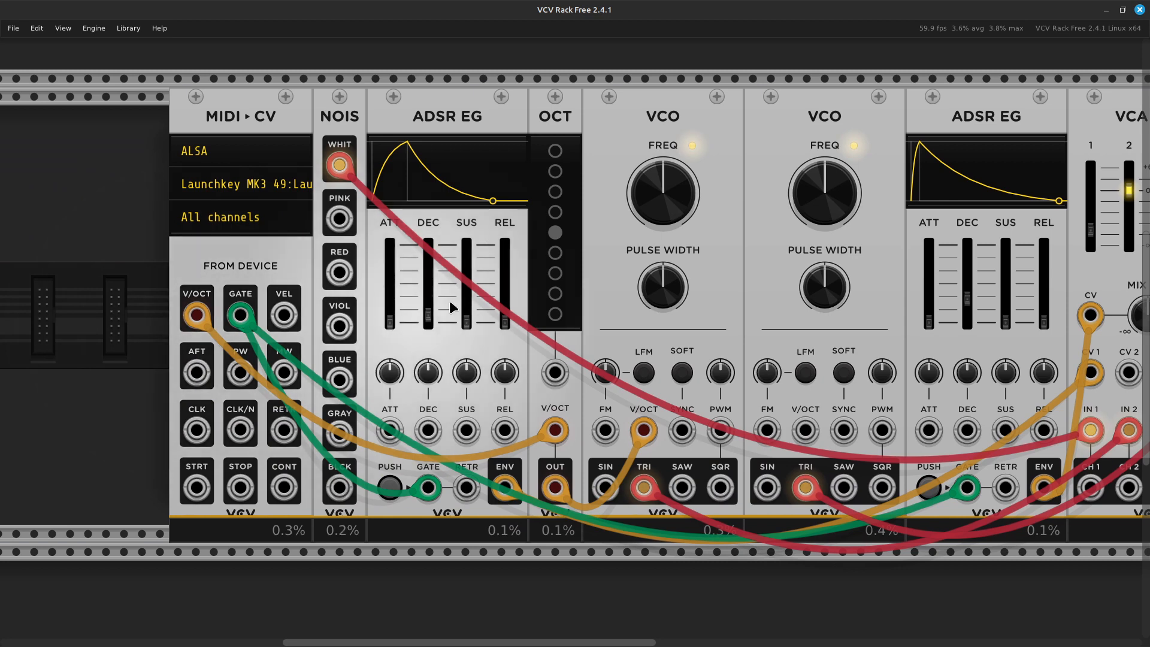
# Set the OCT module's shift to one octave below its centre position
pyautogui.hscroll(3, 900, 323)
pyautogui.hscroll(6, 887, 329)
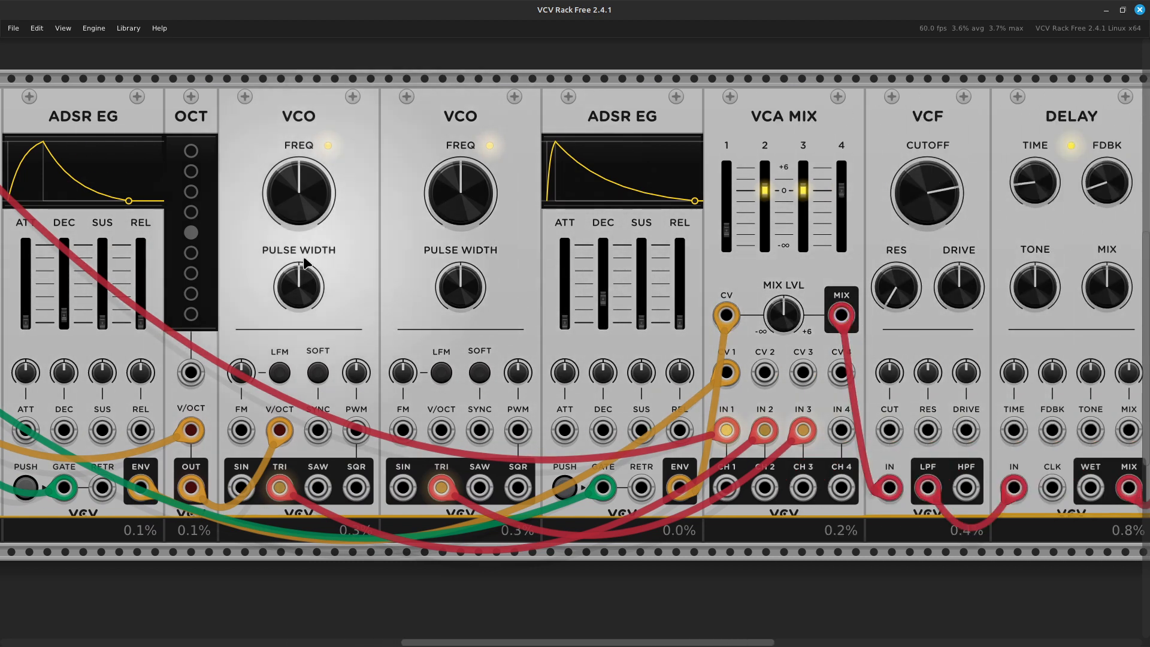
pyautogui.click(192, 254)
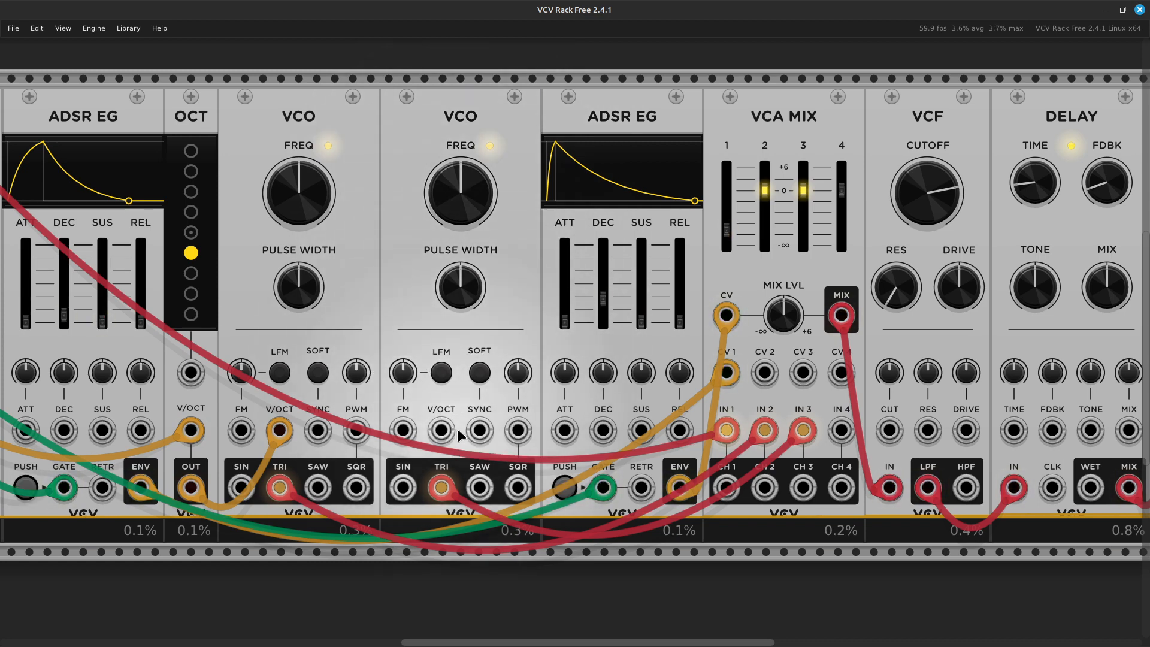
# Connect the second VCO's V/OCT input directly to the MIDI-CV V/OCT output with a yellow cable
pyautogui.rightClick(442, 438)
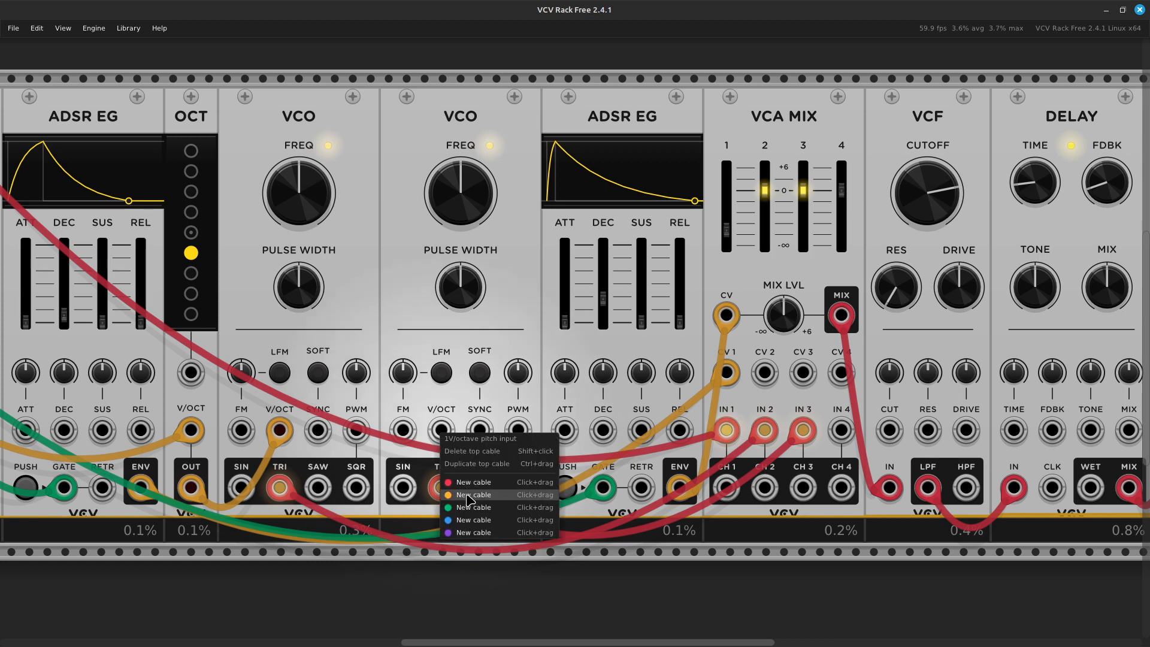
pyautogui.moveTo(467, 496); pyautogui.dragTo(243, 318)
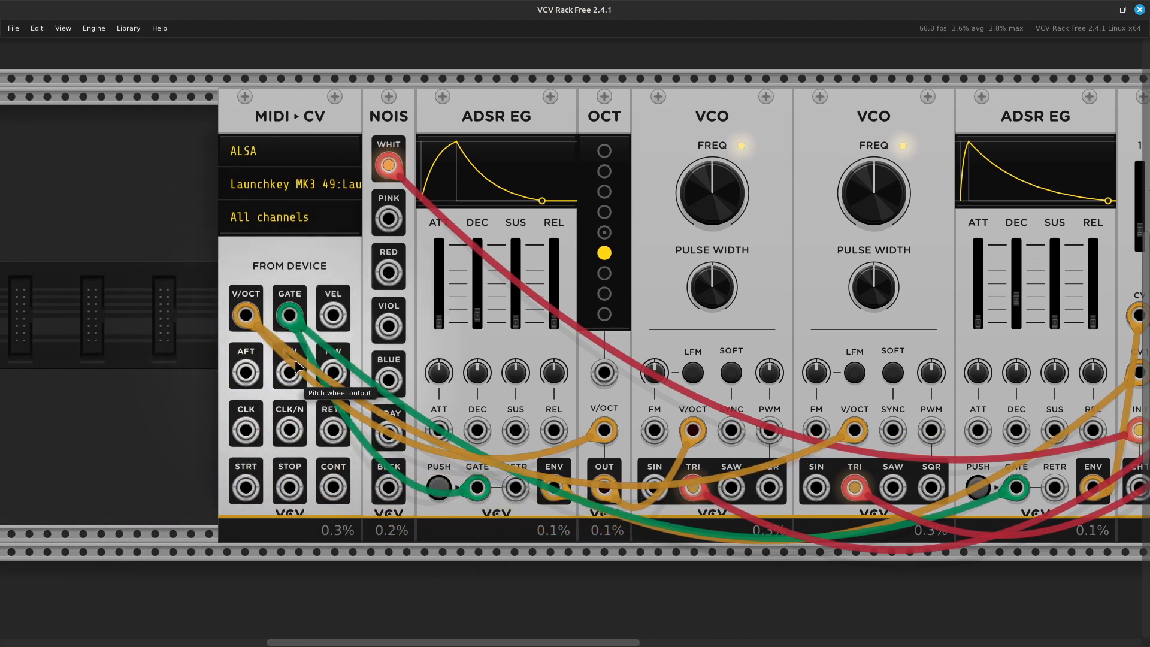
# Lower the channel 3 level on VCA MIX to make the second VCO quieter
pyautogui.hscroll(5, 759, 361)
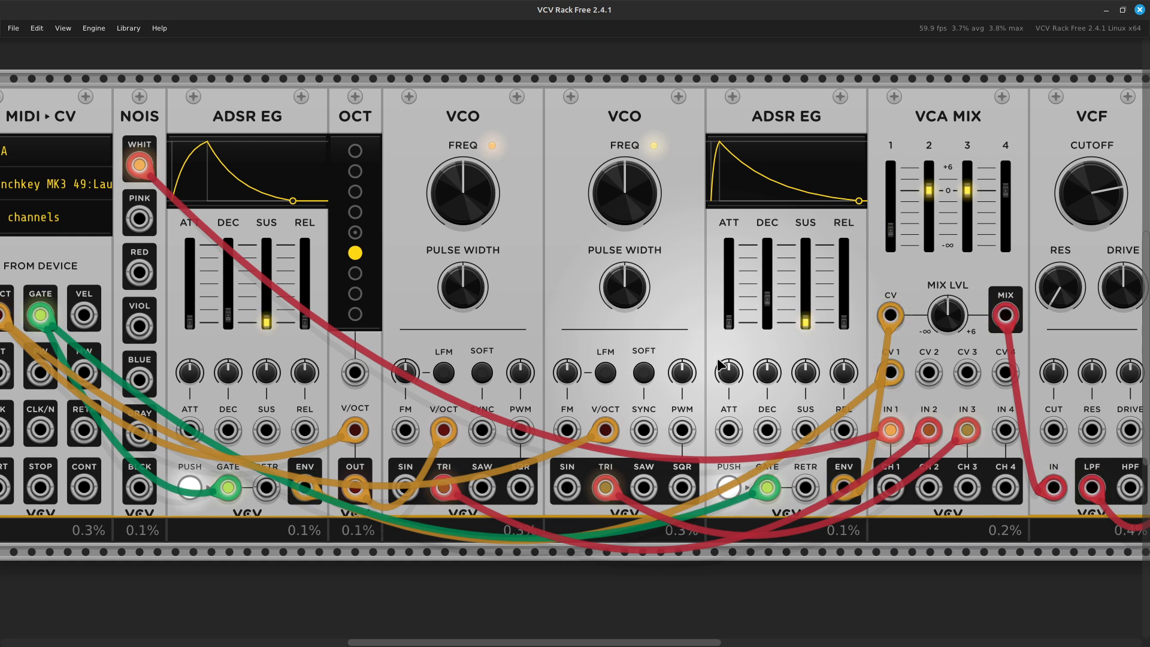
pyautogui.moveTo(1095, 202)
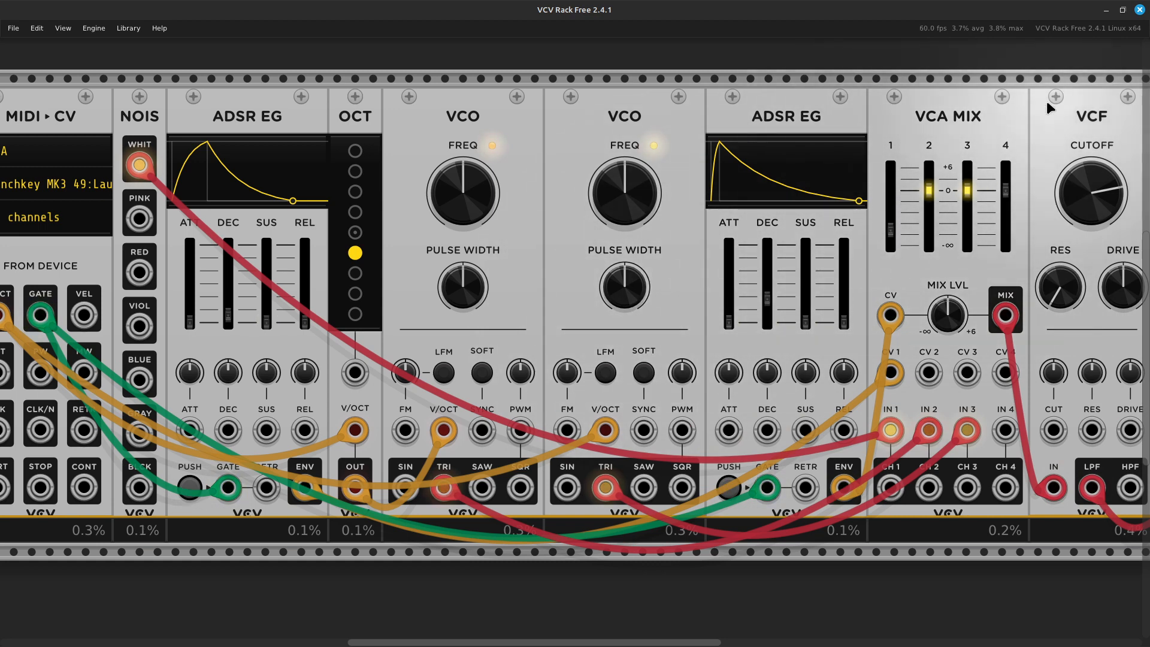
pyautogui.moveTo(964, 191)
pyautogui.moveTo(972, 194); pyautogui.dragTo(971, 219)
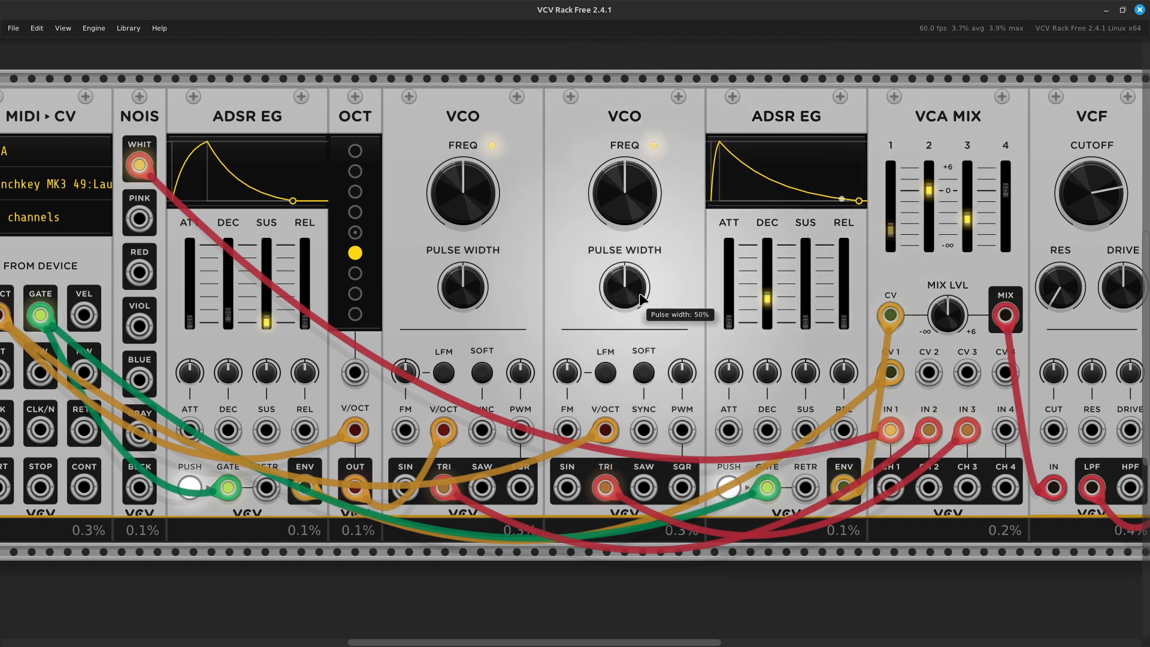
# Raise the VCF's cutoff frequency to brighten the mixed sound
pyautogui.moveTo(774, 289); pyautogui.dragTo(774, 289)
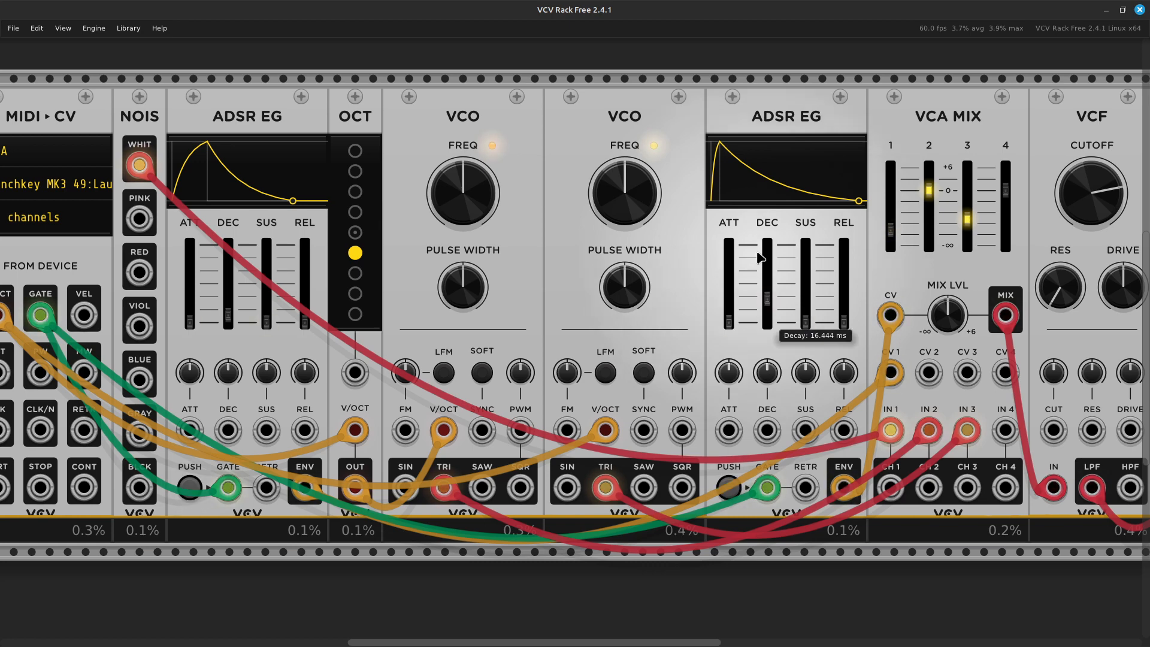
pyautogui.hscroll(5, 753, 264)
pyautogui.hscroll(6, 758, 257)
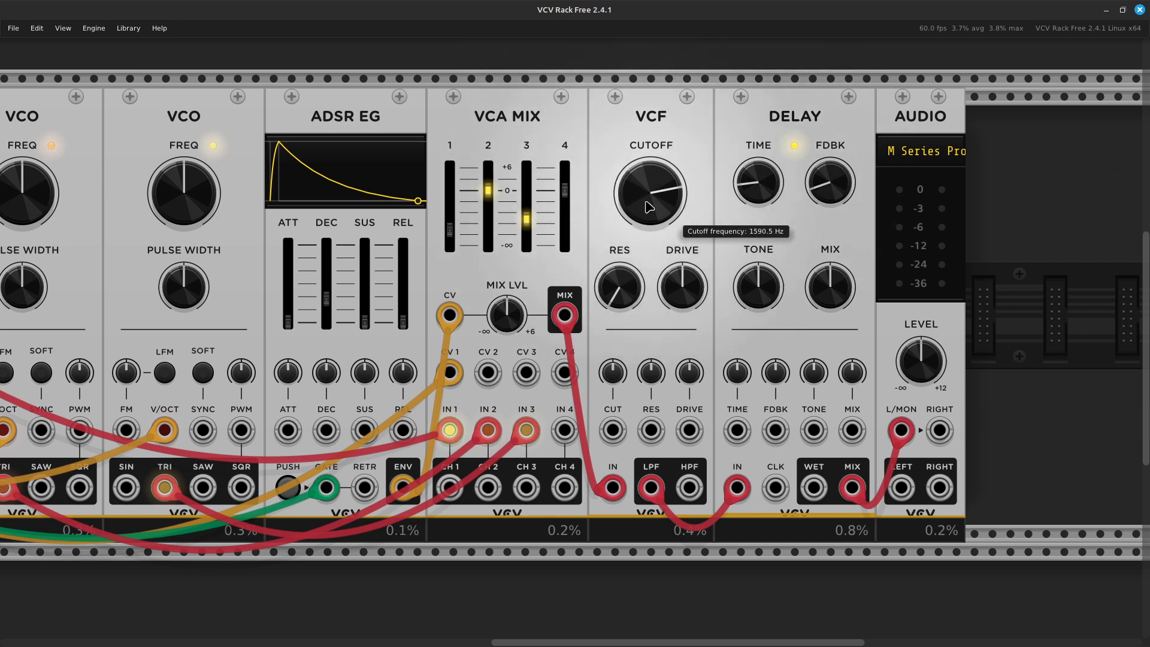
pyautogui.moveTo(649, 207)
pyautogui.mouseDown()
pyautogui.moveTo(649, 175)
pyautogui.moveTo(648, 198)
pyautogui.mouseUp()
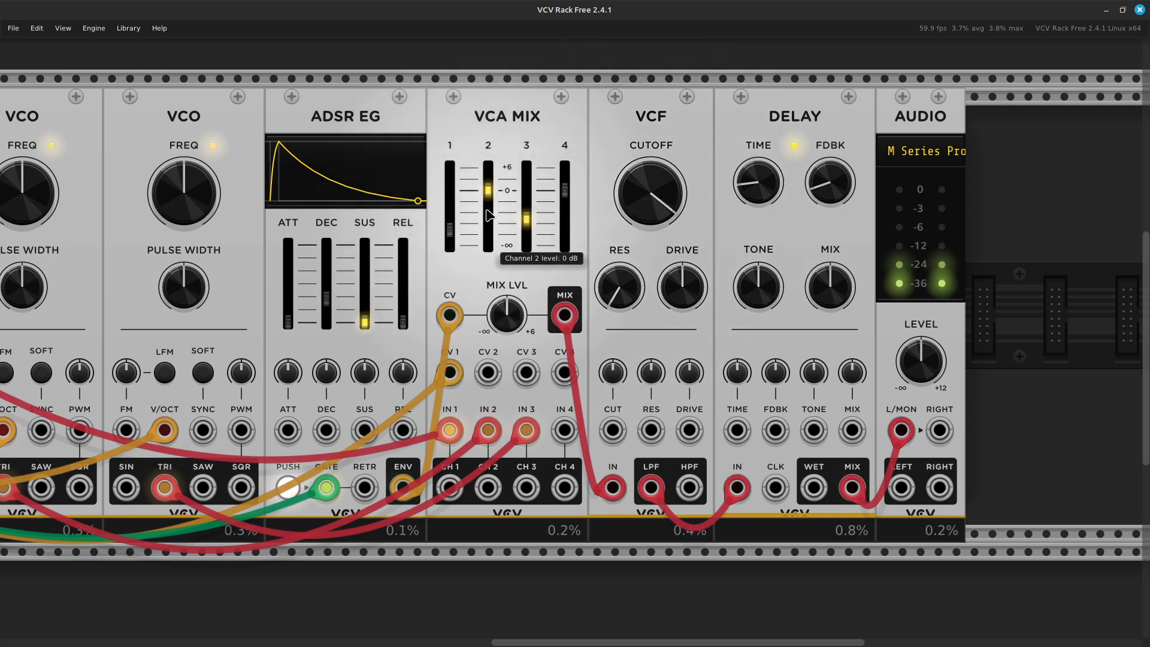
# Trim the channel 1 noise level on VCA MIX and raise the channel 3 level slightly
pyautogui.moveTo(449, 216); pyautogui.dragTo(449, 217)
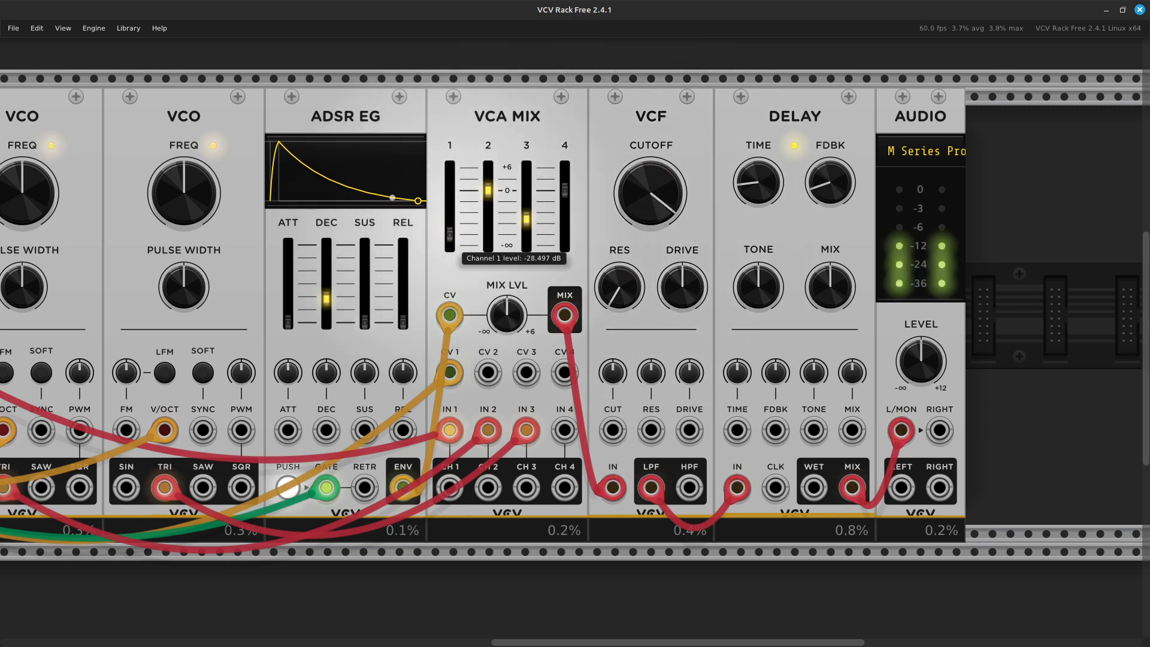
pyautogui.moveTo(449, 231); pyautogui.dragTo(450, 231)
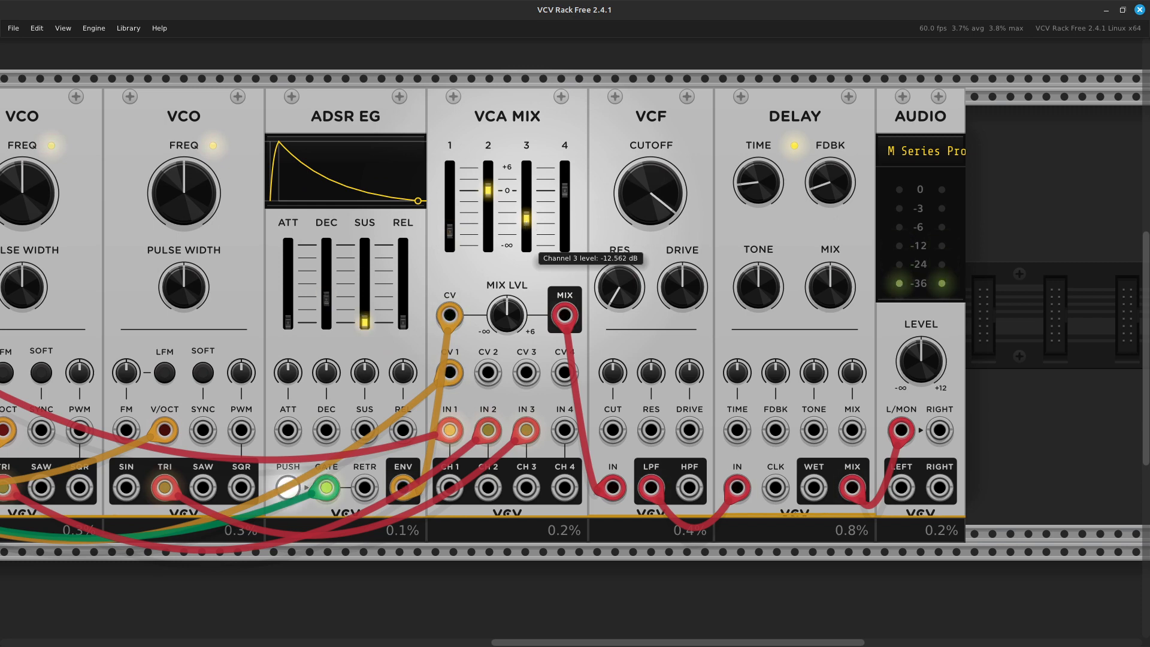
pyautogui.moveTo(526, 209); pyautogui.dragTo(526, 207)
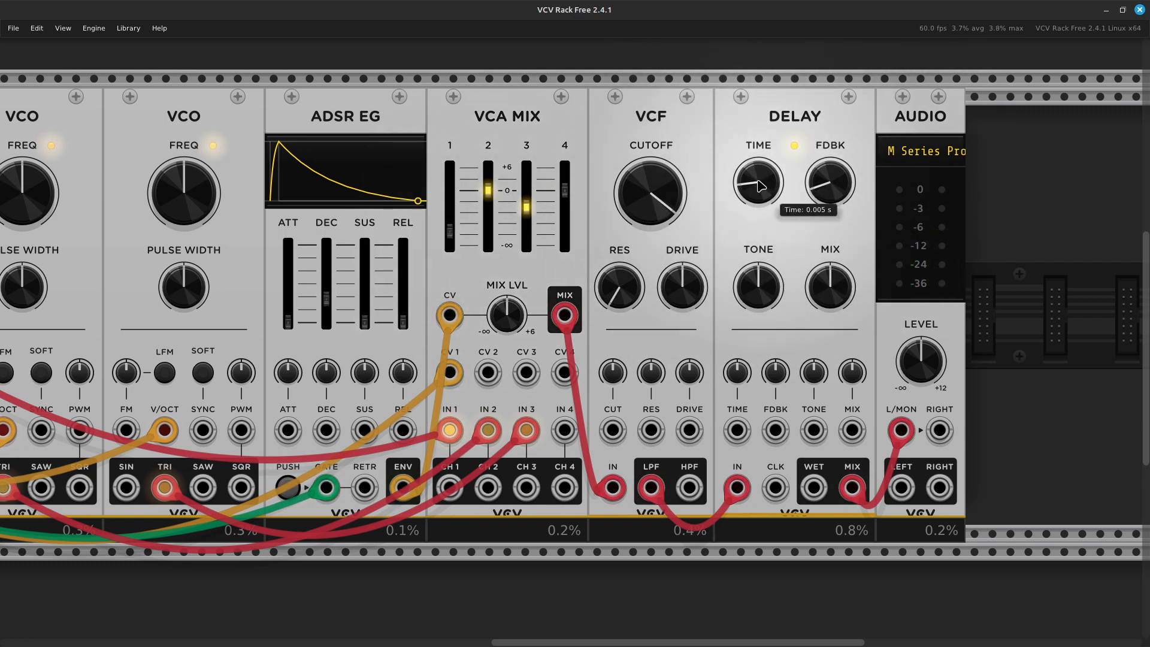
# Lengthen the Delay's time, trying settings between about 0.018 s and 0.55 s
pyautogui.moveTo(753, 186); pyautogui.dragTo(754, 181)
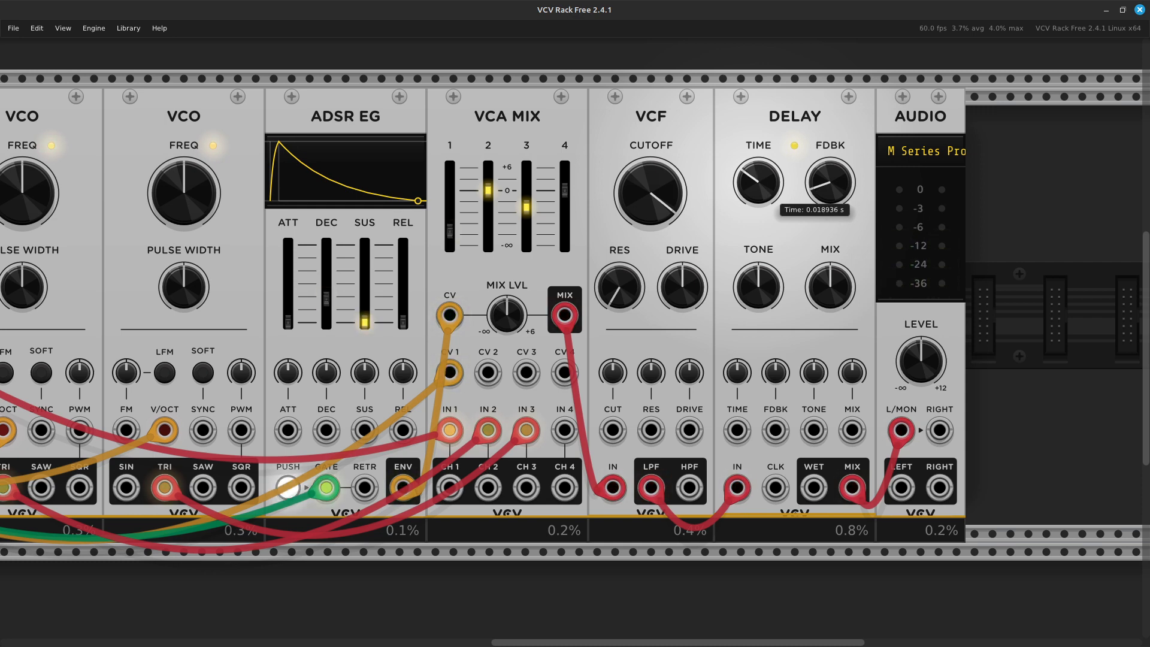
pyautogui.moveTo(753, 182); pyautogui.dragTo(753, 180)
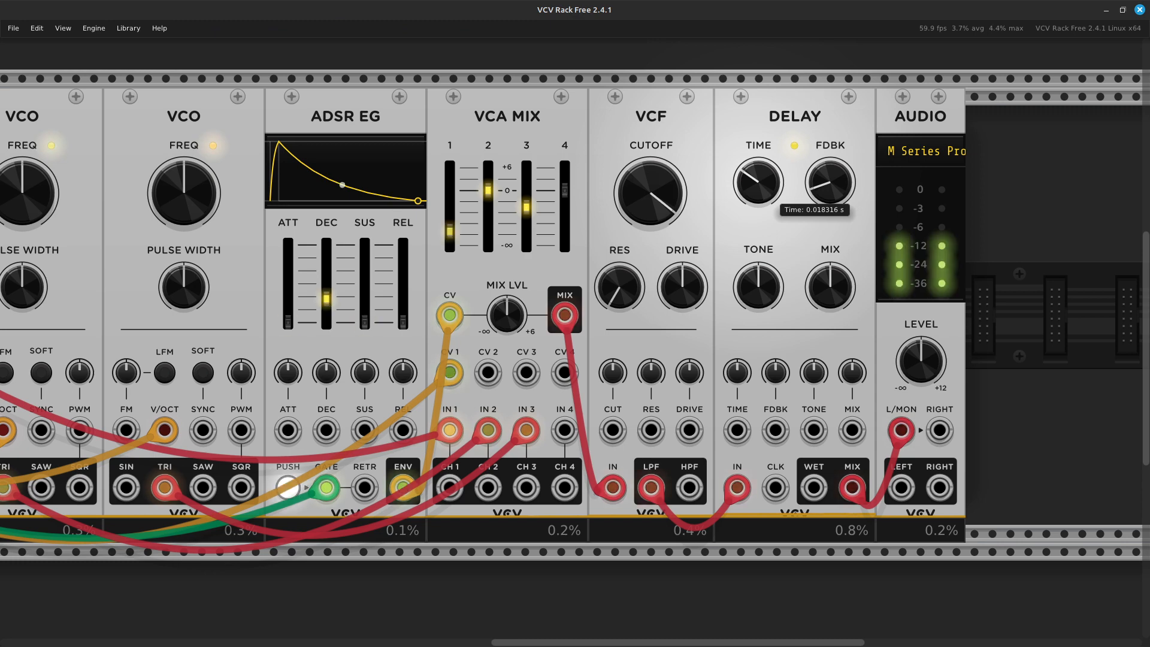
pyautogui.moveTo(753, 180); pyautogui.dragTo(753, 179)
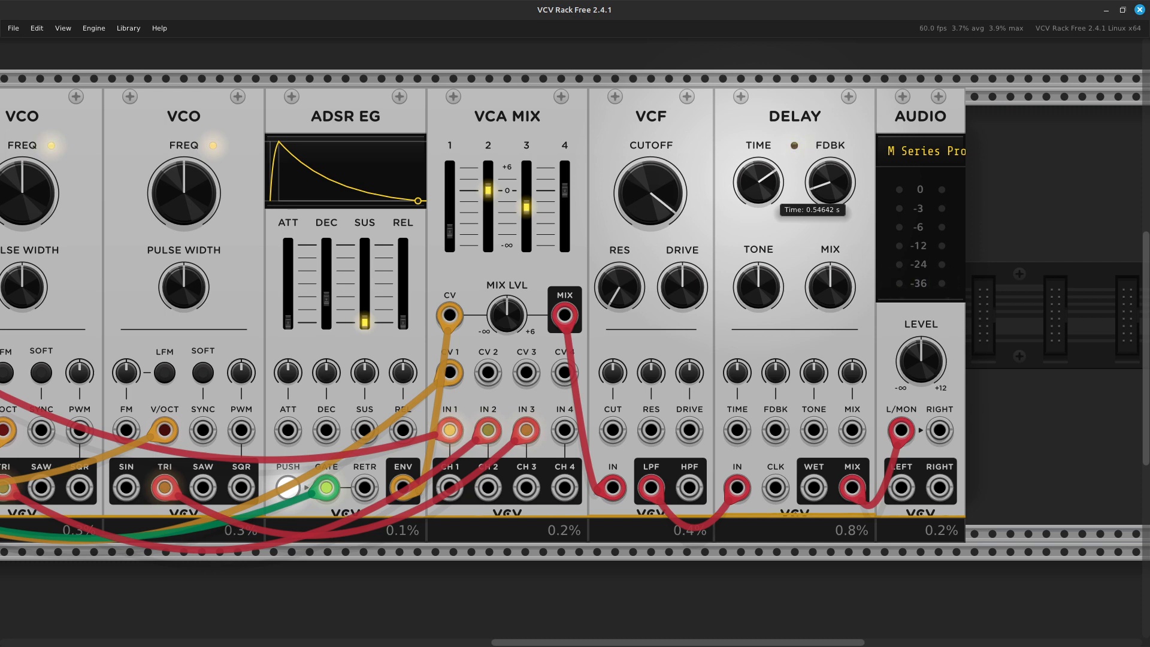
pyautogui.moveTo(753, 178); pyautogui.dragTo(753, 168)
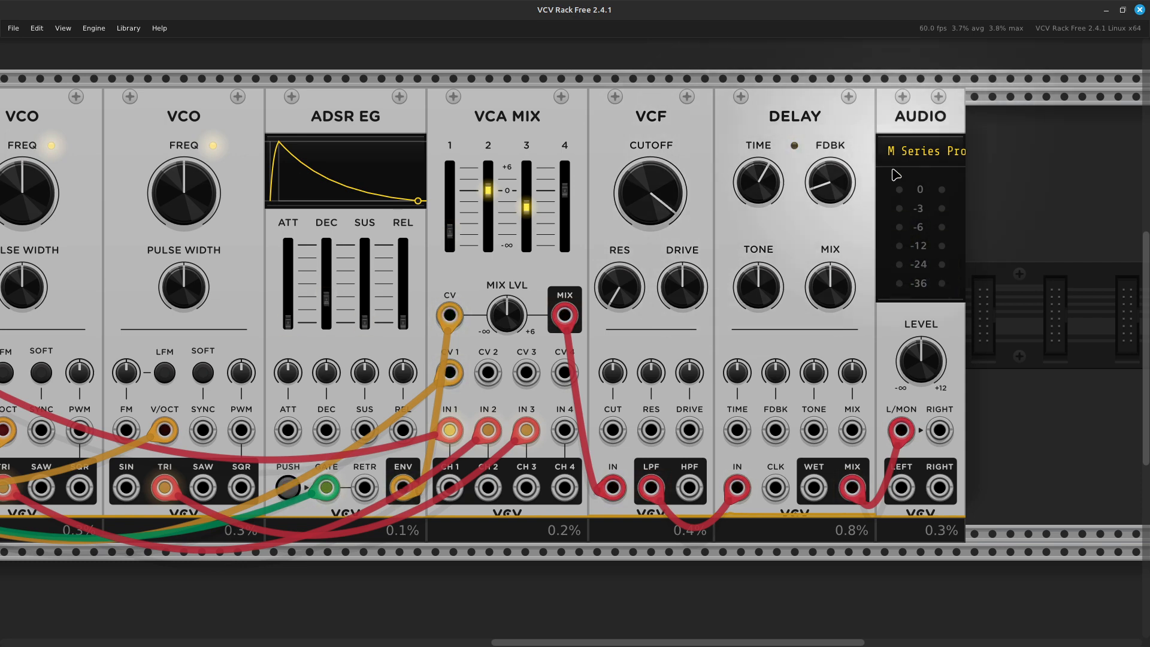
# Raise the Delay's feedback past 33% to well above half and adjust its time to about 0.24 s
pyautogui.moveTo(840, 182)
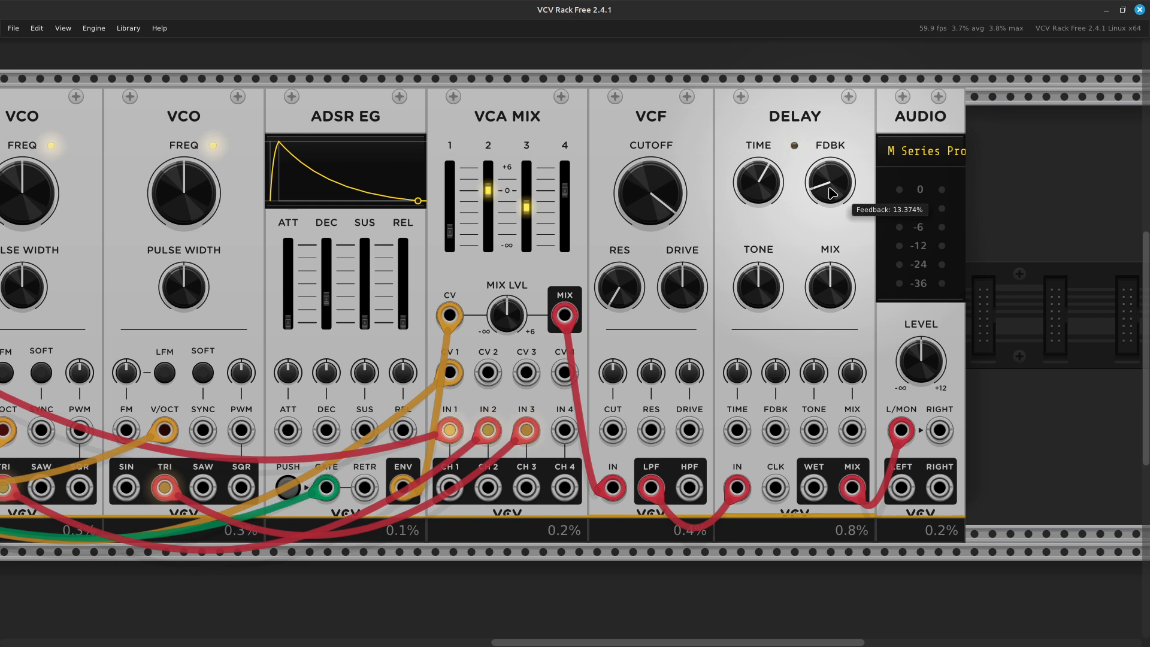
pyautogui.moveTo(829, 182); pyautogui.dragTo(829, 168)
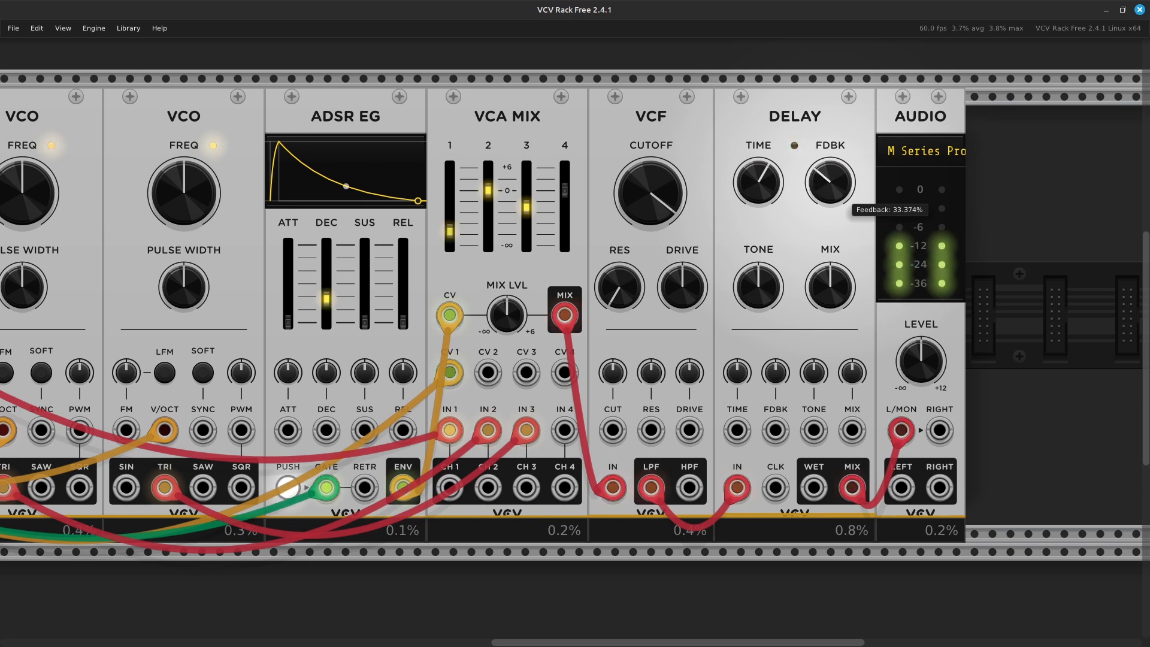
pyautogui.moveTo(830, 182); pyautogui.dragTo(829, 168)
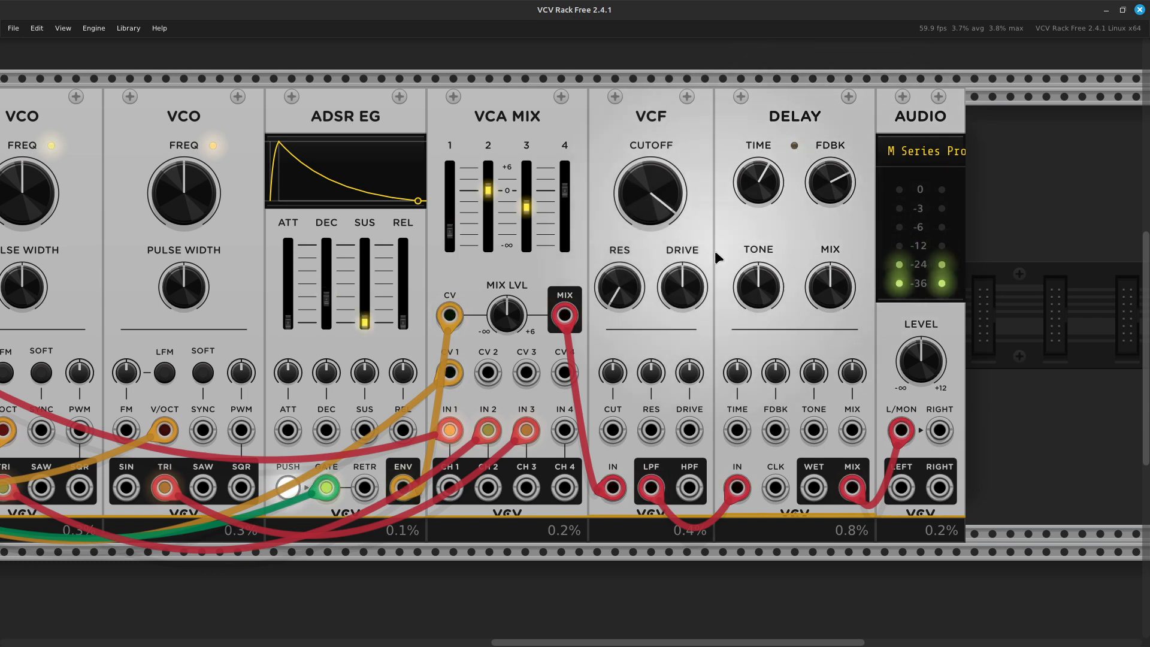
pyautogui.moveTo(758, 182); pyautogui.dragTo(758, 172)
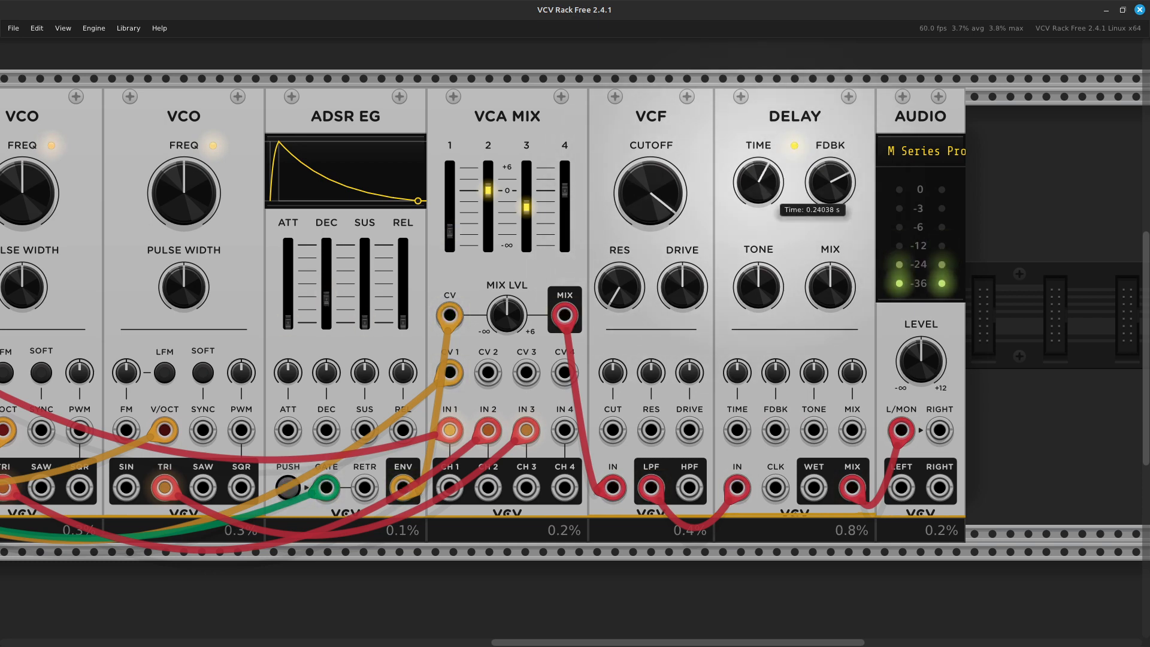
# Shorten the Delay's time and turn its feedback back down to a low amount
pyautogui.moveTo(758, 177)
pyautogui.mouseDown()
pyautogui.moveTo(758, 200)
pyautogui.moveTo(758, 188)
pyautogui.mouseUp()
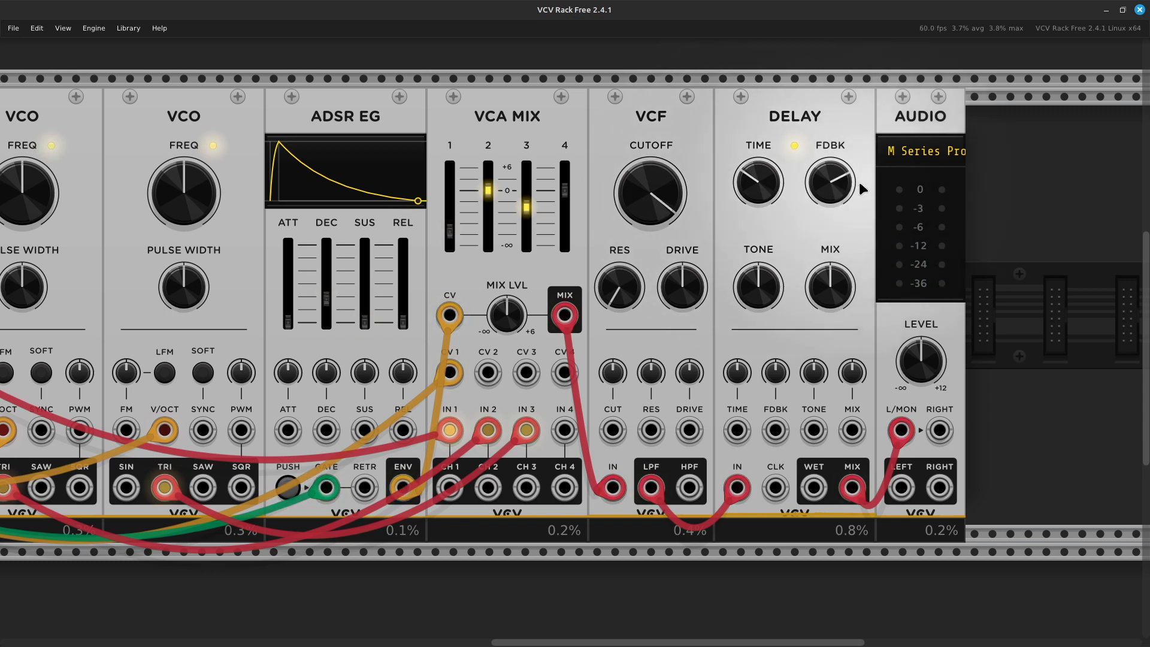
pyautogui.moveTo(849, 177); pyautogui.dragTo(849, 218)
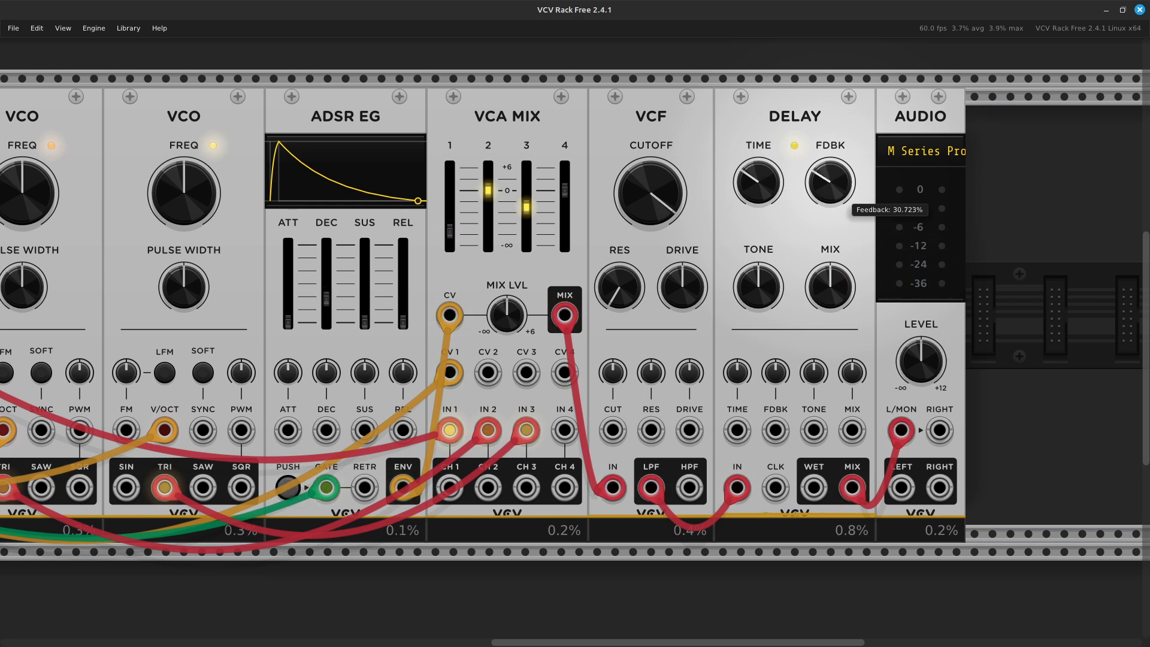
pyautogui.moveTo(836, 165); pyautogui.dragTo(836, 204)
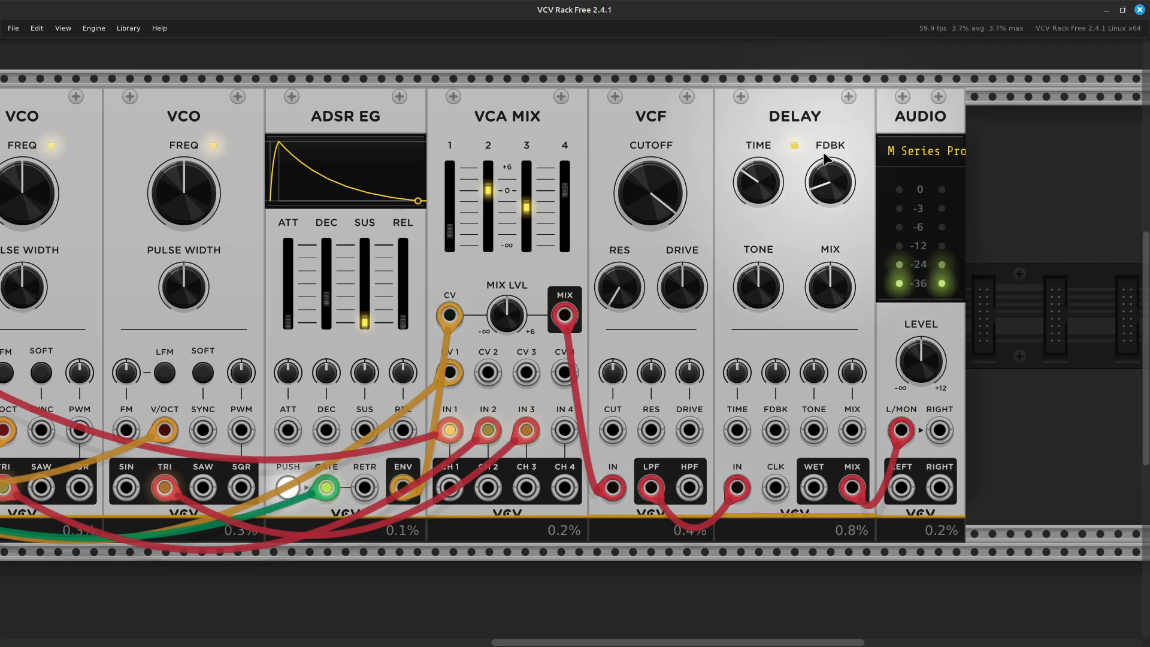
# Shorten the Delay's time slightly more and raise the channel 1 noise level on VCA MIX
pyautogui.moveTo(758, 182); pyautogui.dragTo(758, 183)
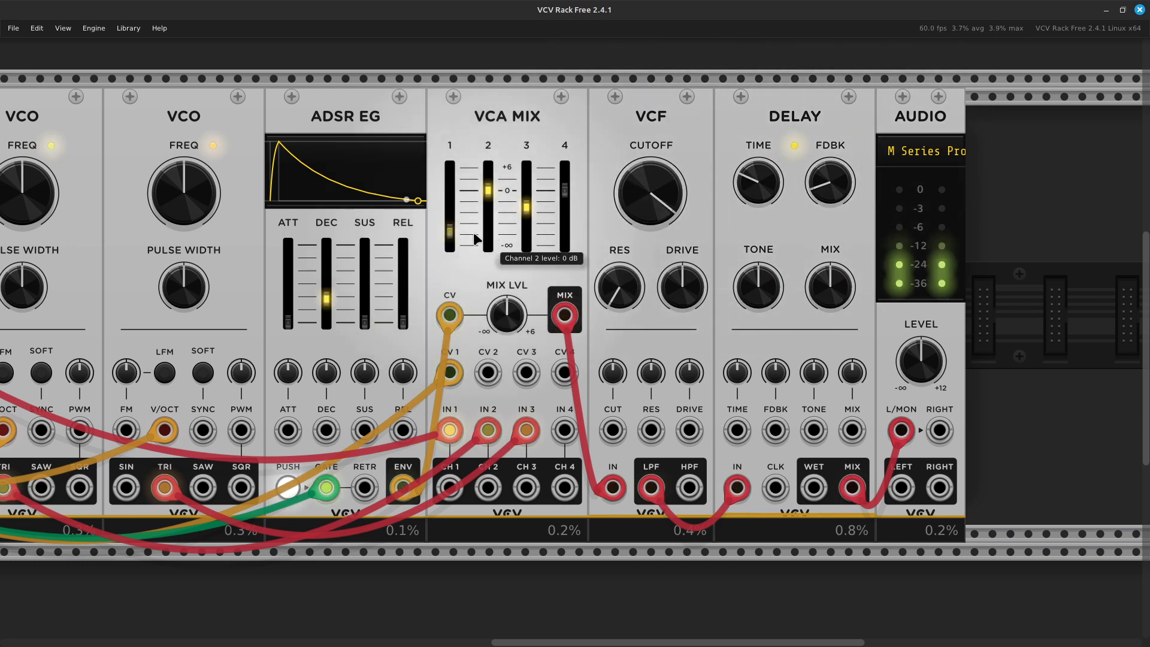
pyautogui.moveTo(455, 238)
pyautogui.moveTo(449, 230); pyautogui.dragTo(449, 215)
# Set the Delay's time to about 0.0053 s and lower the VCF's cutoff to about 2586.5 Hz
pyautogui.moveTo(758, 182); pyautogui.dragTo(758, 189)
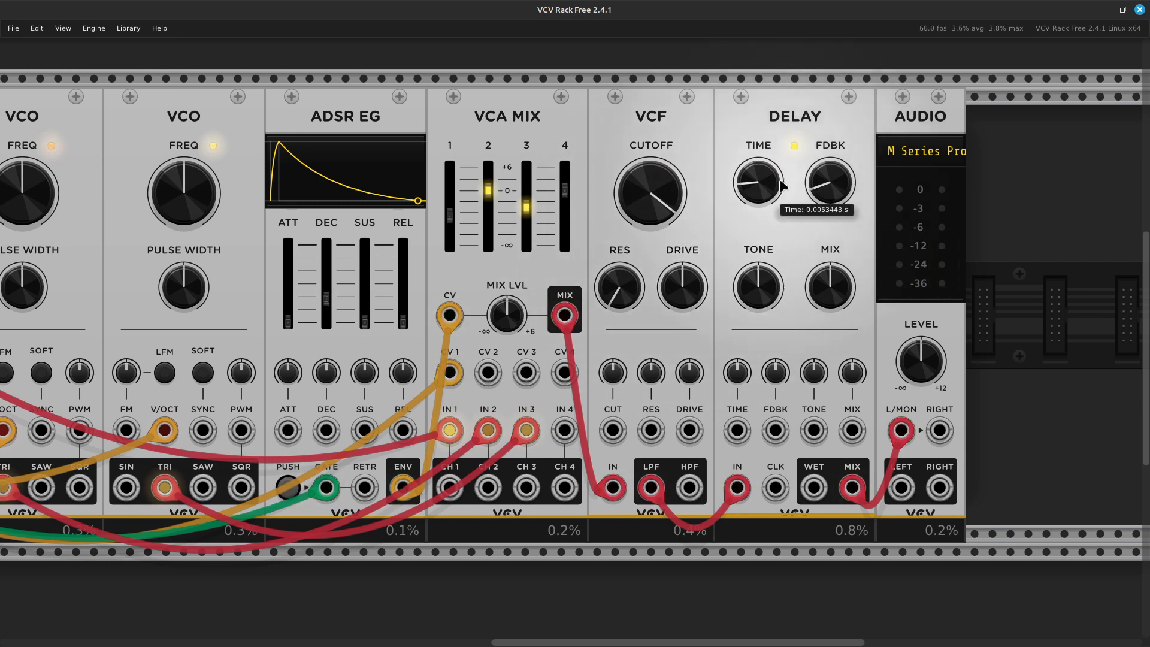
pyautogui.moveTo(659, 202); pyautogui.dragTo(659, 215)
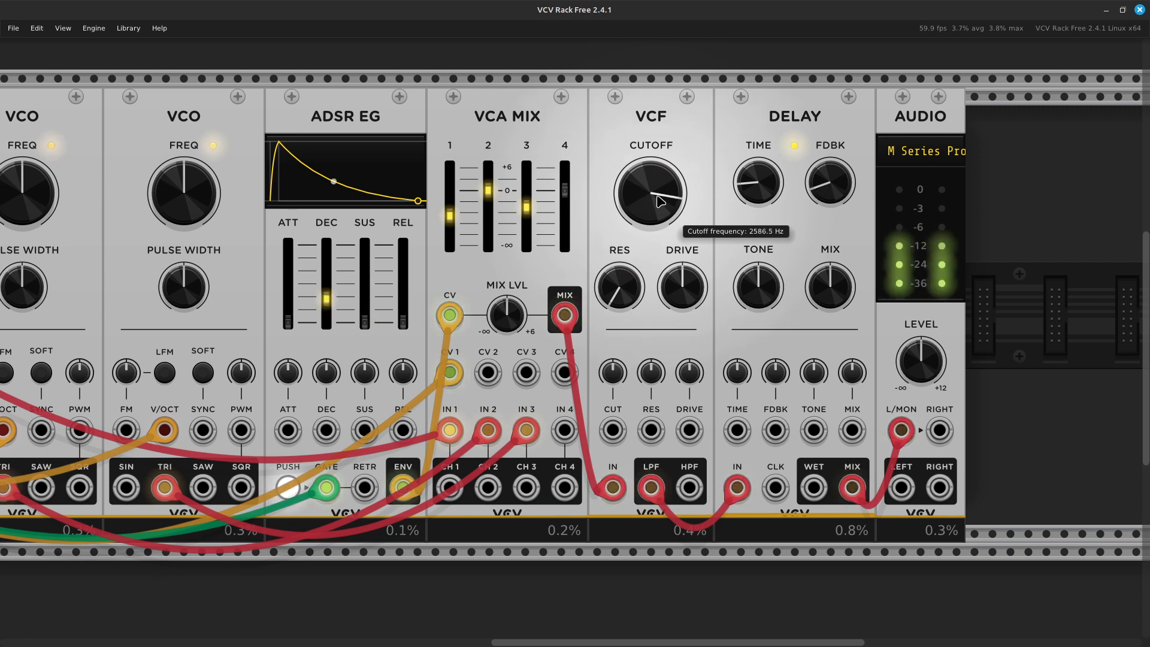
# Move both VCOs, the second ADSR EG, VCA MIX, VCF, Delay and Audio together to open a module-wide gap after OCT
pyautogui.moveTo(3, 199)
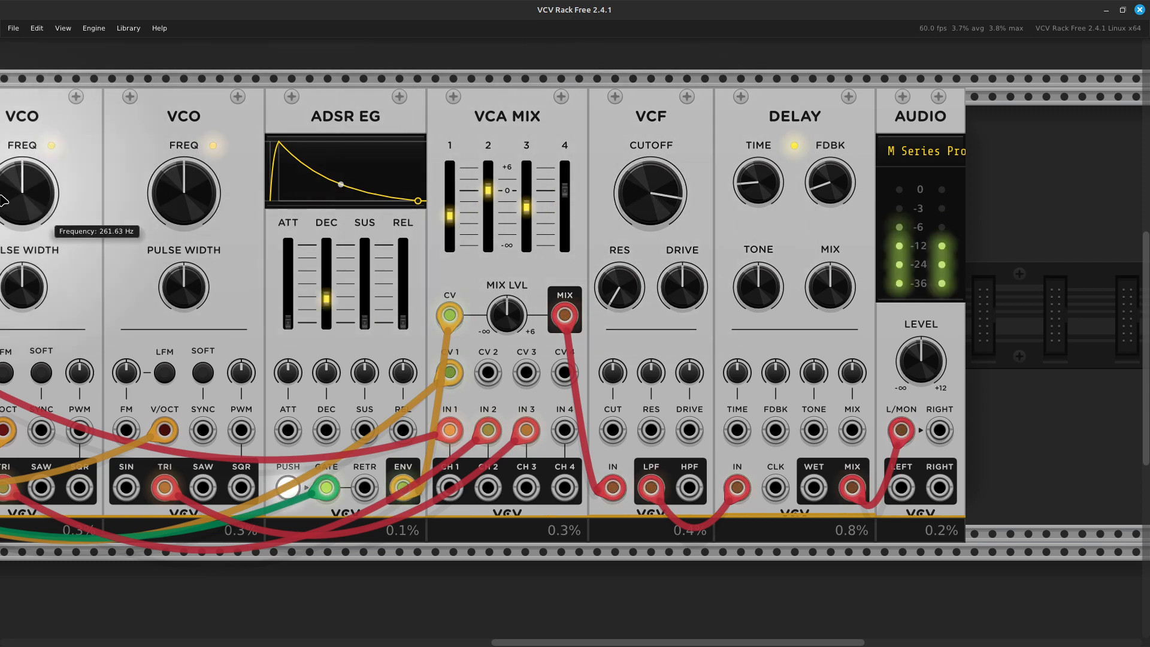
pyautogui.hscroll(-5, 3, 203)
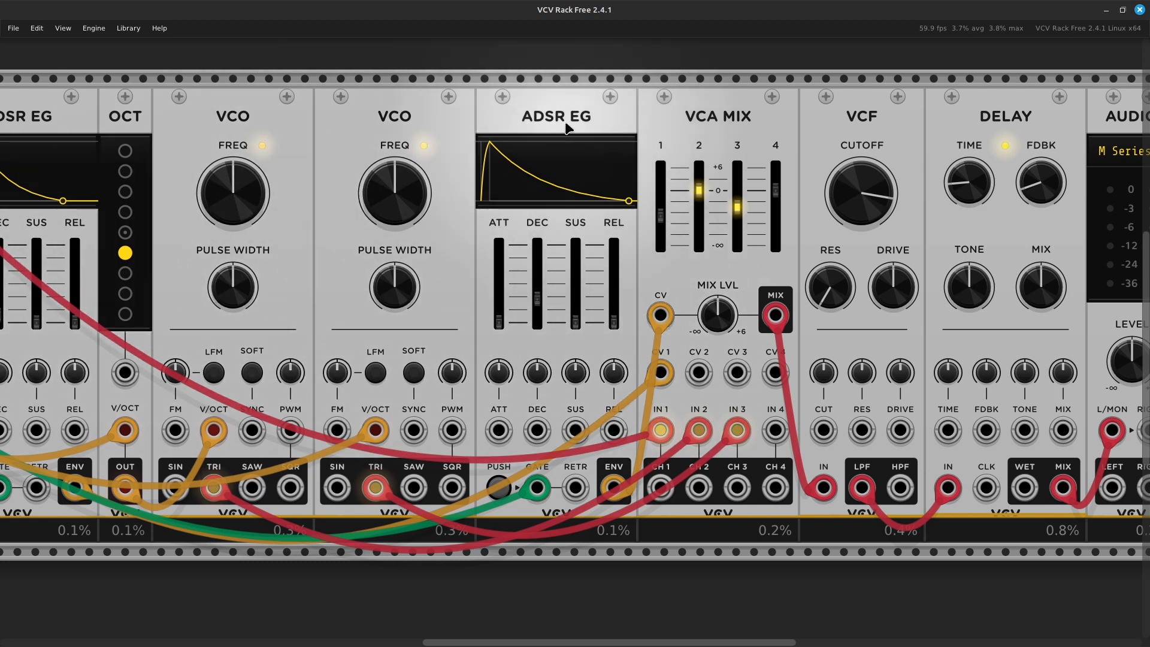
pyautogui.hotkey('ctrl', '-')
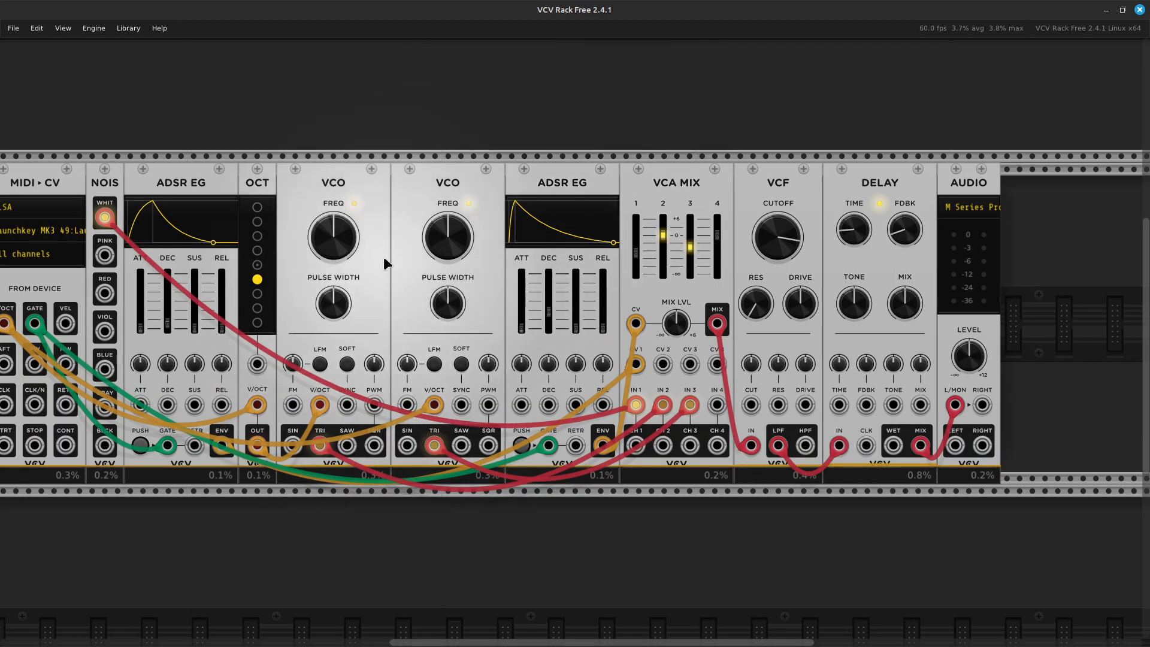
pyautogui.click(369, 212)
pyautogui.keyDown('shift'); pyautogui.click(469, 192); pyautogui.keyUp('shift')
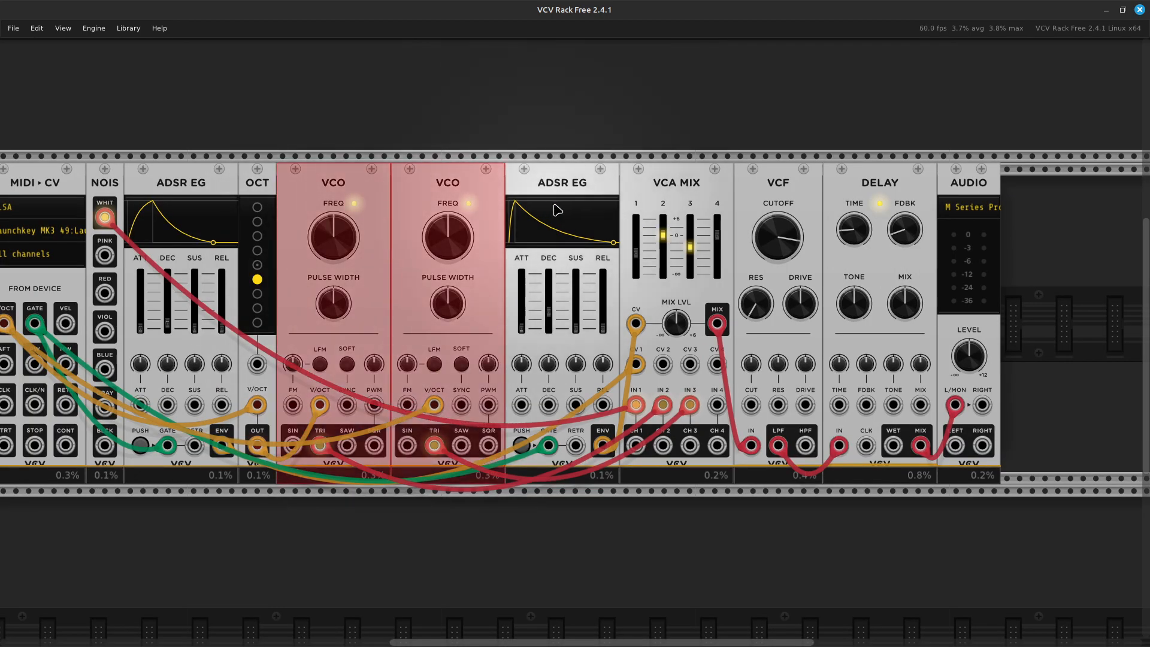
pyautogui.keyDown('shift'); pyautogui.click(588, 180); pyautogui.keyUp('shift')
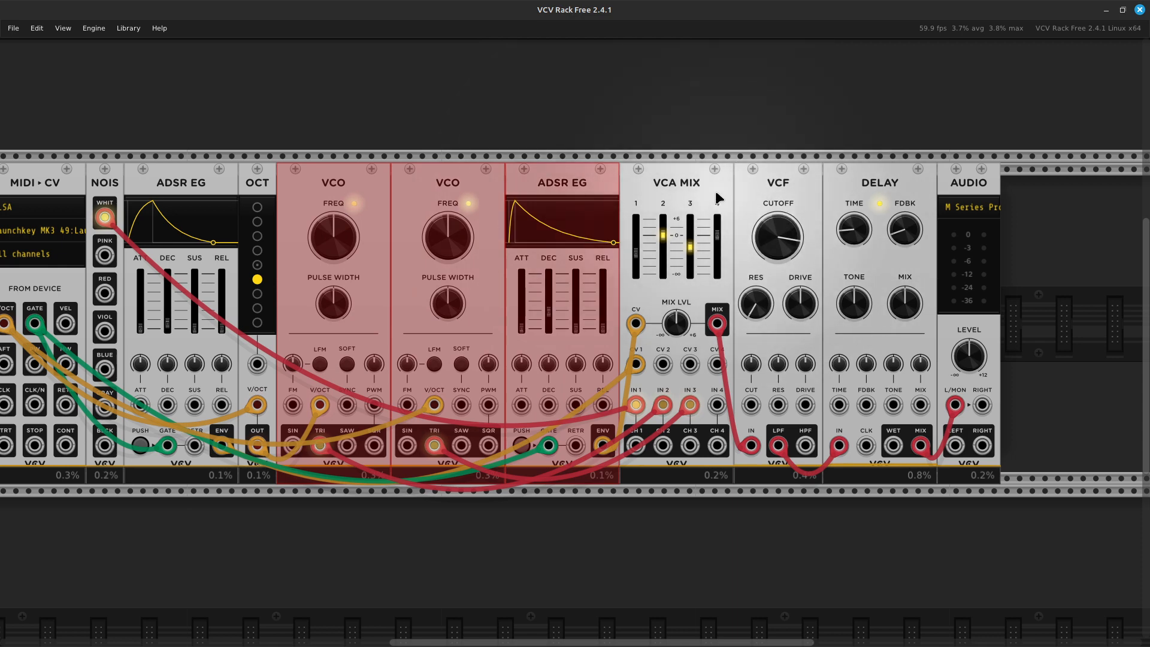
pyautogui.keyDown('shift'); pyautogui.click(695, 175); pyautogui.keyUp('shift')
pyautogui.keyDown('shift'); pyautogui.click(773, 191); pyautogui.keyUp('shift')
pyautogui.keyDown('shift'); pyautogui.click(853, 192); pyautogui.keyUp('shift')
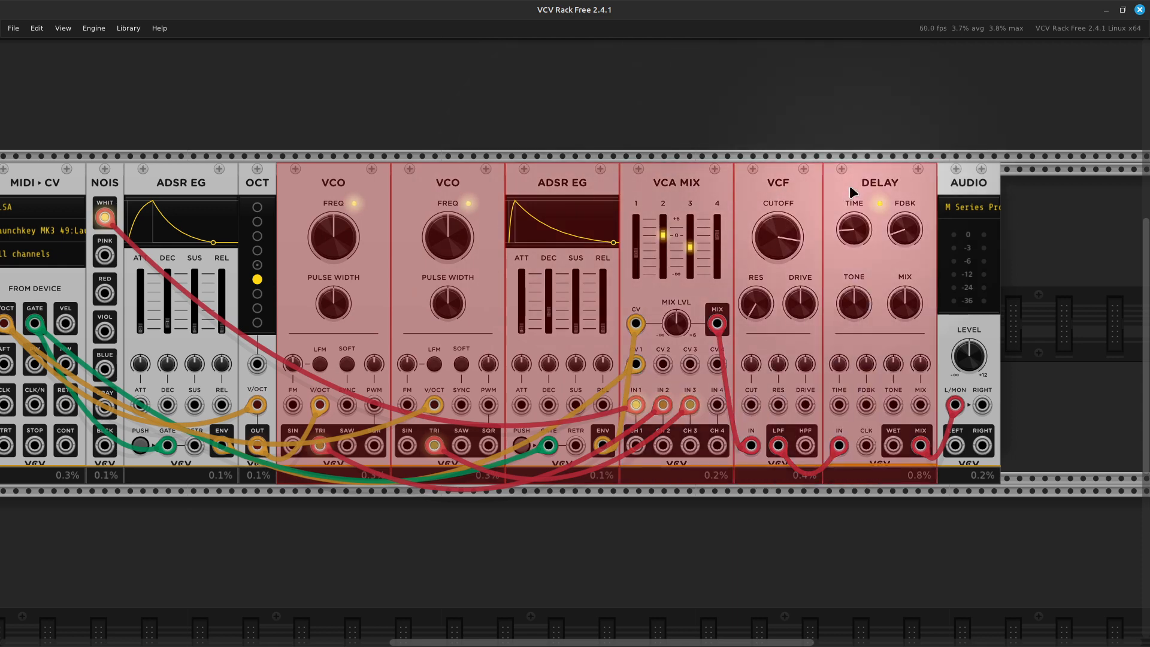
pyautogui.keyDown('shift'); pyautogui.click(974, 185); pyautogui.keyUp('shift')
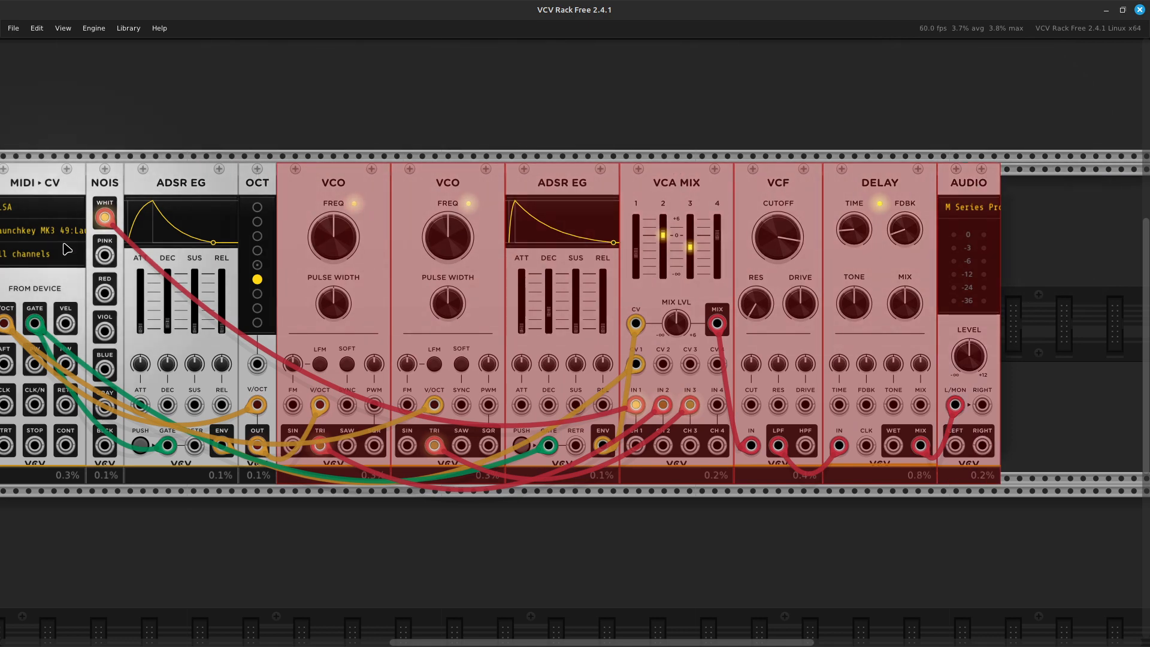
pyautogui.moveTo(341, 188); pyautogui.dragTo(472, 196)
pyautogui.click(361, 253)
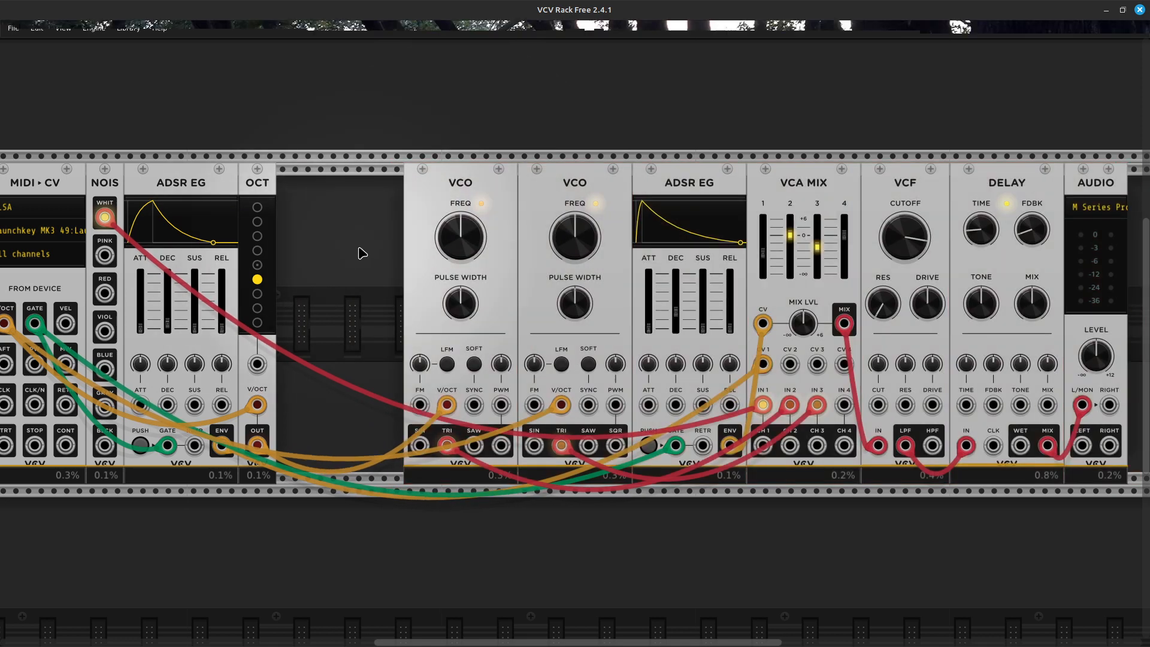
# Add a third VCO from the module browser and place it directly against OCT
pyautogui.rightClick(360, 252)
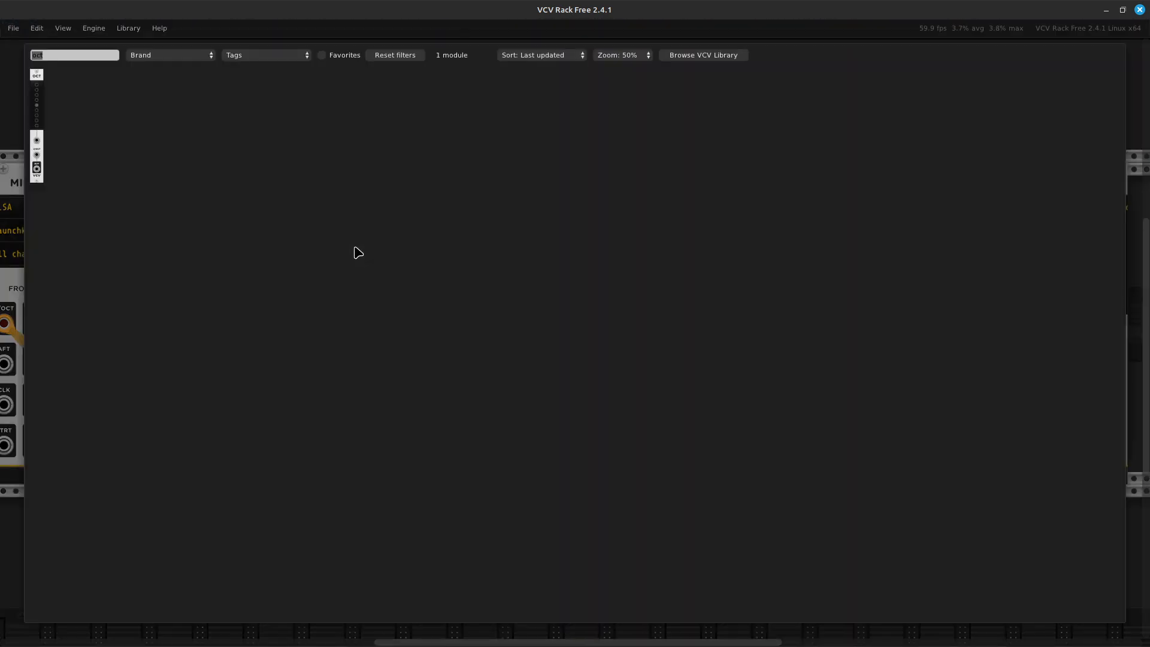
pyautogui.press('BackSpace')
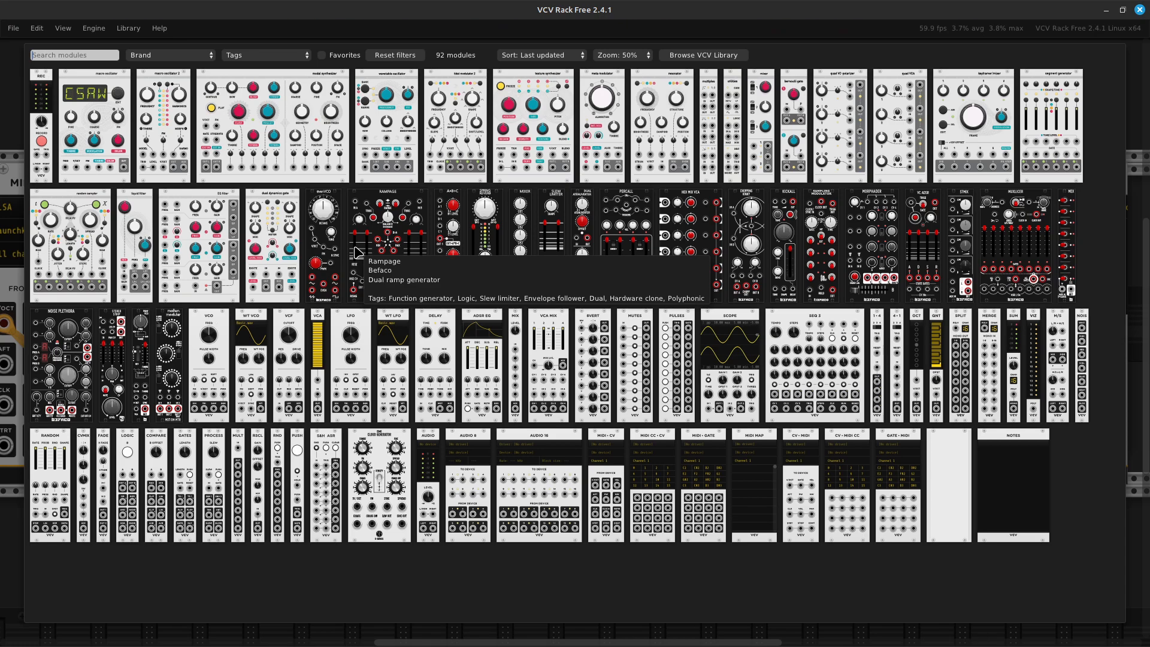
pyautogui.write('vco')
pyautogui.press('Return')
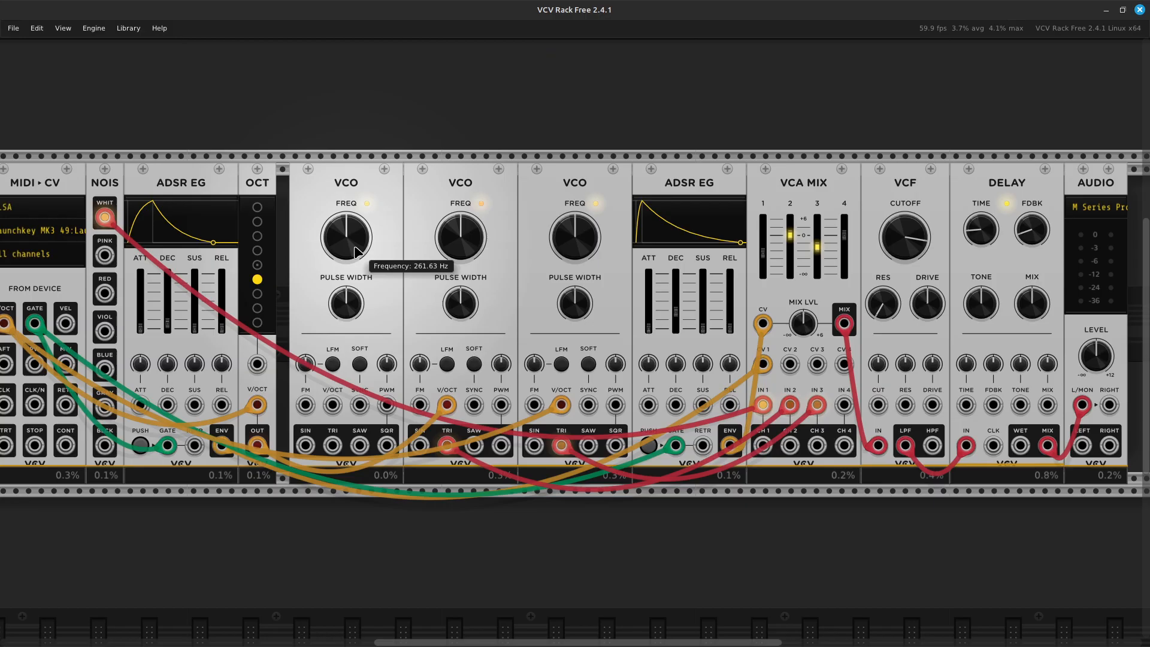
pyautogui.moveTo(347, 186); pyautogui.dragTo(334, 187)
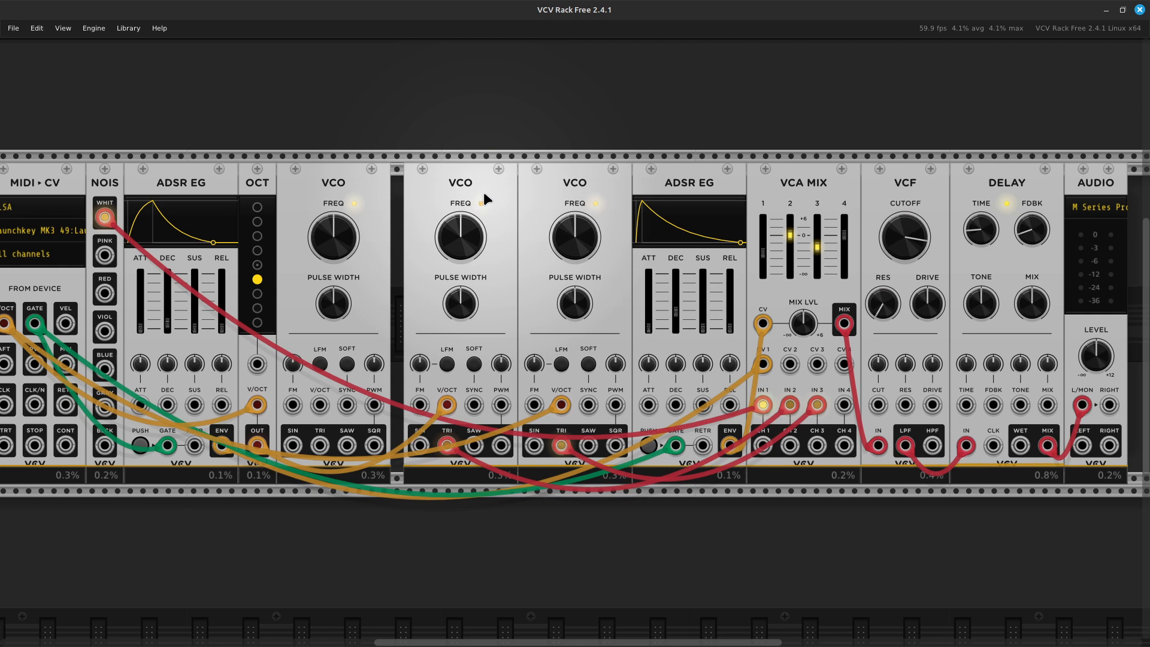
# Move the second and third VCOs, the second ADSR EG, VCA MIX, VCF, Delay and Audio together against the new VCO, closing the gap
pyautogui.hotkey('ctrl', '-')
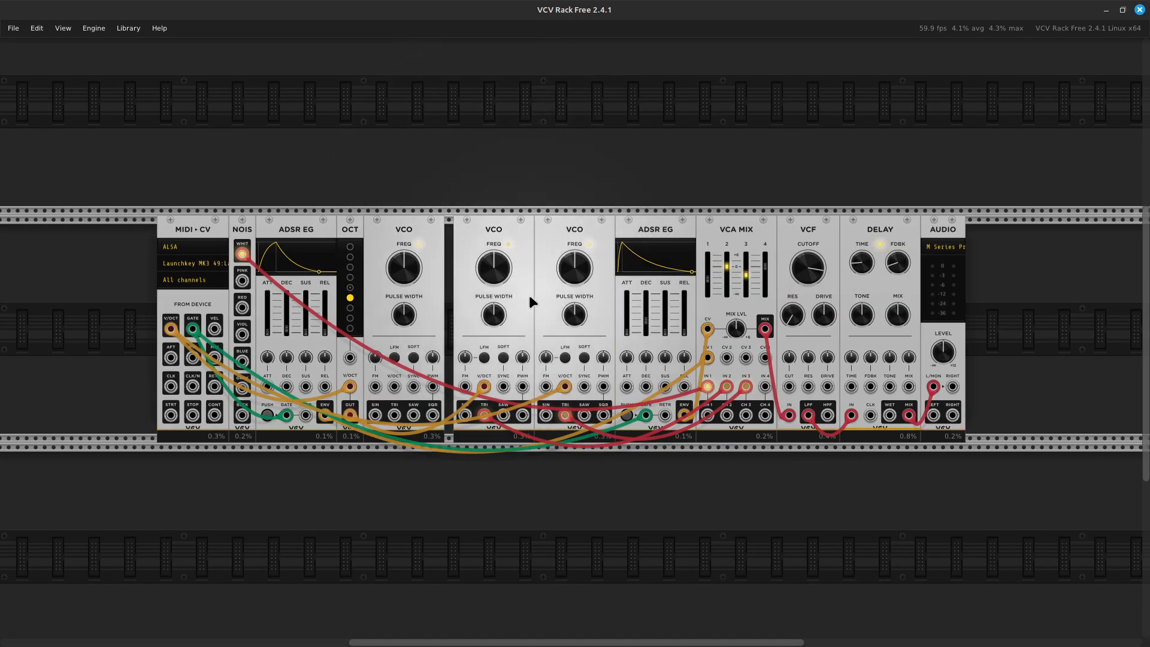
pyautogui.keyDown('shift'); pyautogui.click(508, 245); pyautogui.keyUp('shift')
pyautogui.keyDown('shift'); pyautogui.click(590, 243); pyautogui.keyUp('shift')
pyautogui.keyDown('shift'); pyautogui.click(674, 234); pyautogui.keyUp('shift')
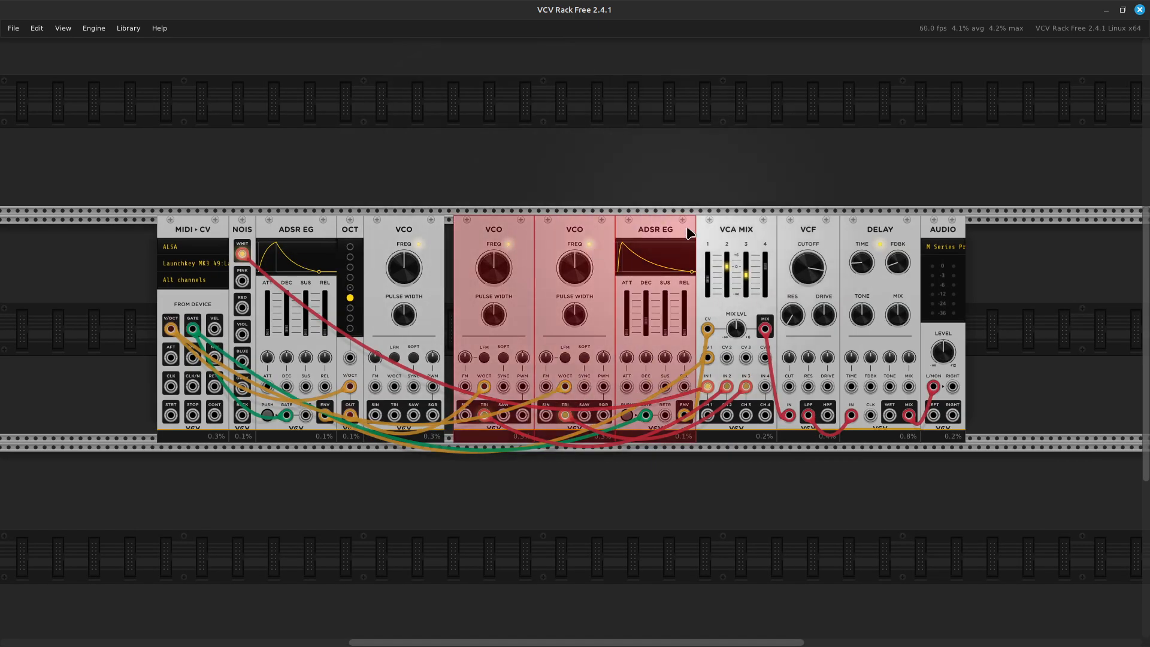
pyautogui.keyDown('shift'); pyautogui.click(755, 232); pyautogui.keyUp('shift')
pyautogui.keyDown('shift'); pyautogui.click(783, 242); pyautogui.keyUp('shift')
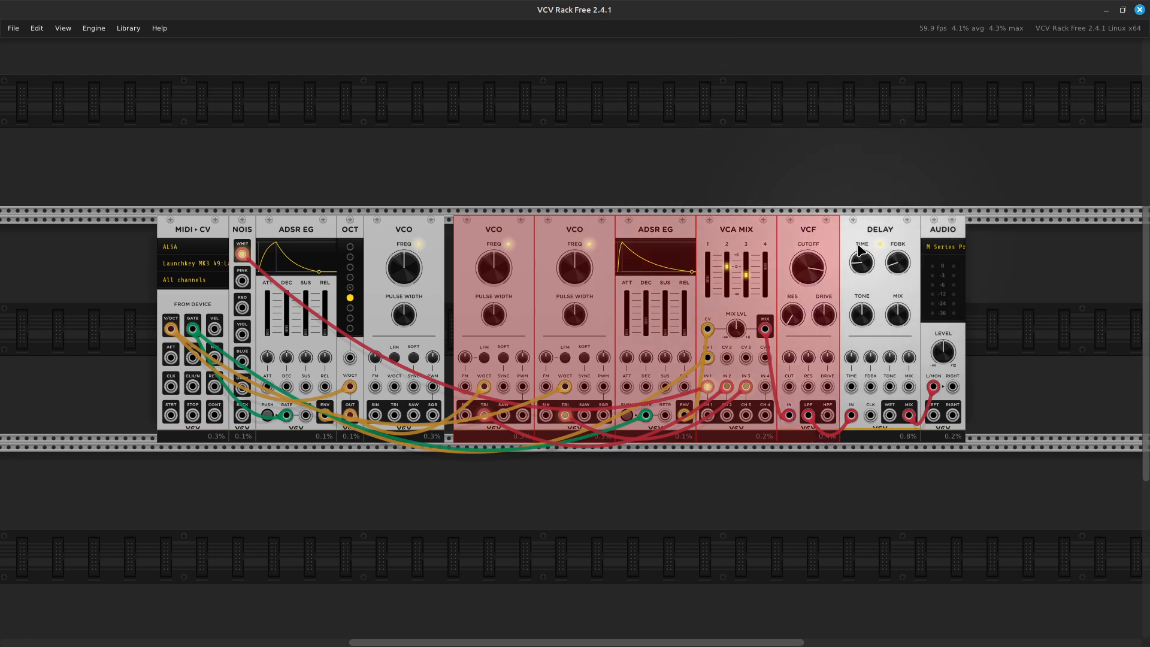
pyautogui.keyDown('shift'); pyautogui.click(909, 249); pyautogui.keyUp('shift')
pyautogui.keyDown('shift'); pyautogui.click(952, 237); pyautogui.keyUp('shift')
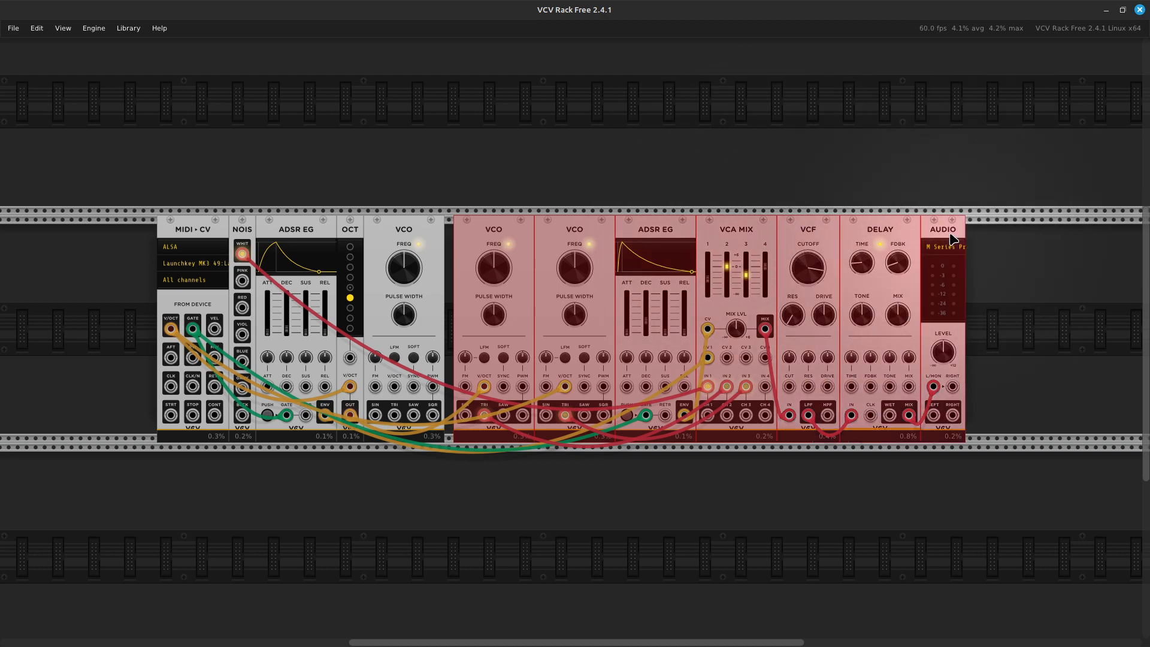
pyautogui.moveTo(949, 235); pyautogui.dragTo(940, 235)
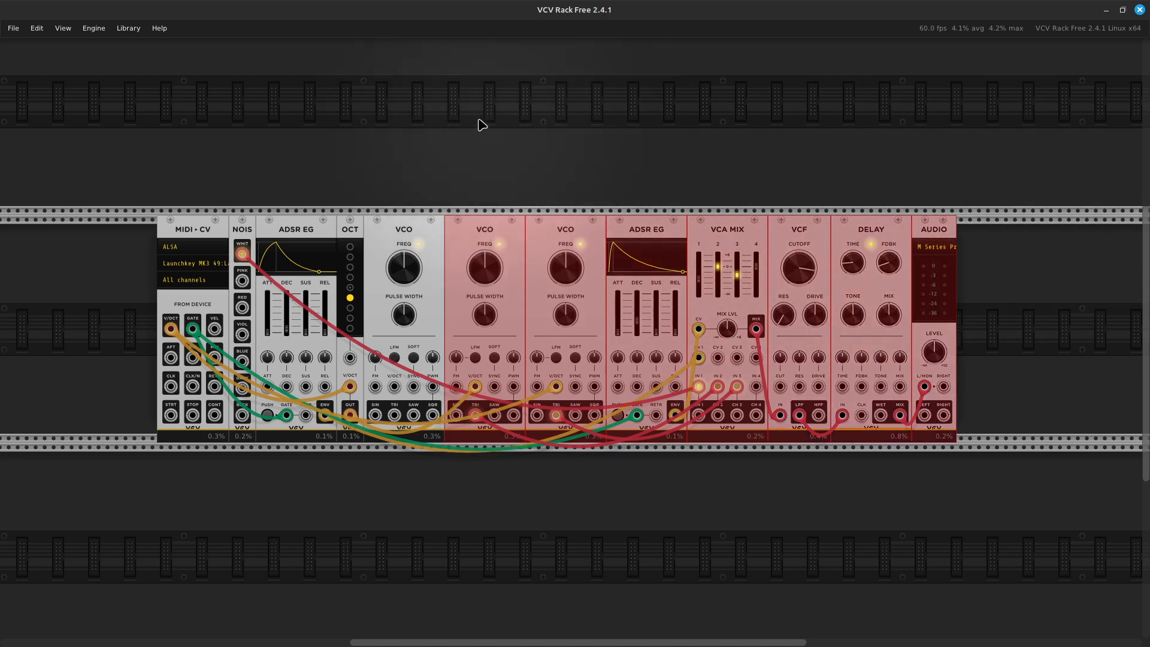
pyautogui.click(478, 198)
# Move the OCT pitch cable to the new VCO's V/OCT input and patch a yellow cable from MIDI-CV's V/OCT output to the second VCO's V/OCT
pyautogui.hotkey('ctrl', '=')
pyautogui.hotkey('ctrl', '=')
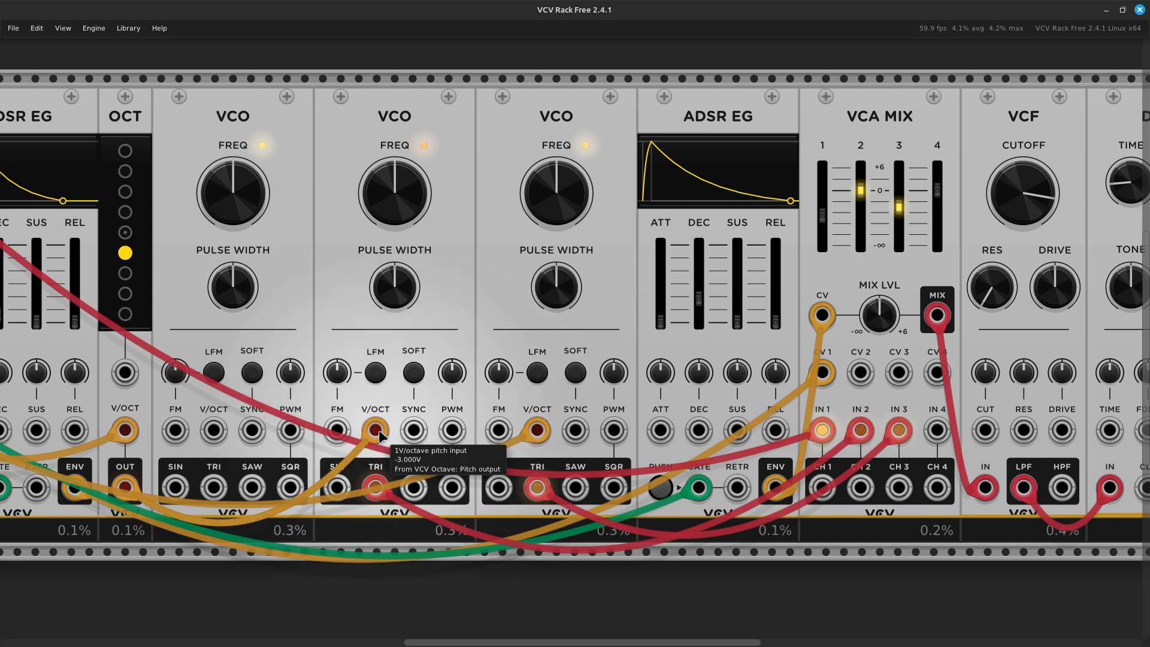
pyautogui.moveTo(375, 430); pyautogui.dragTo(214, 432)
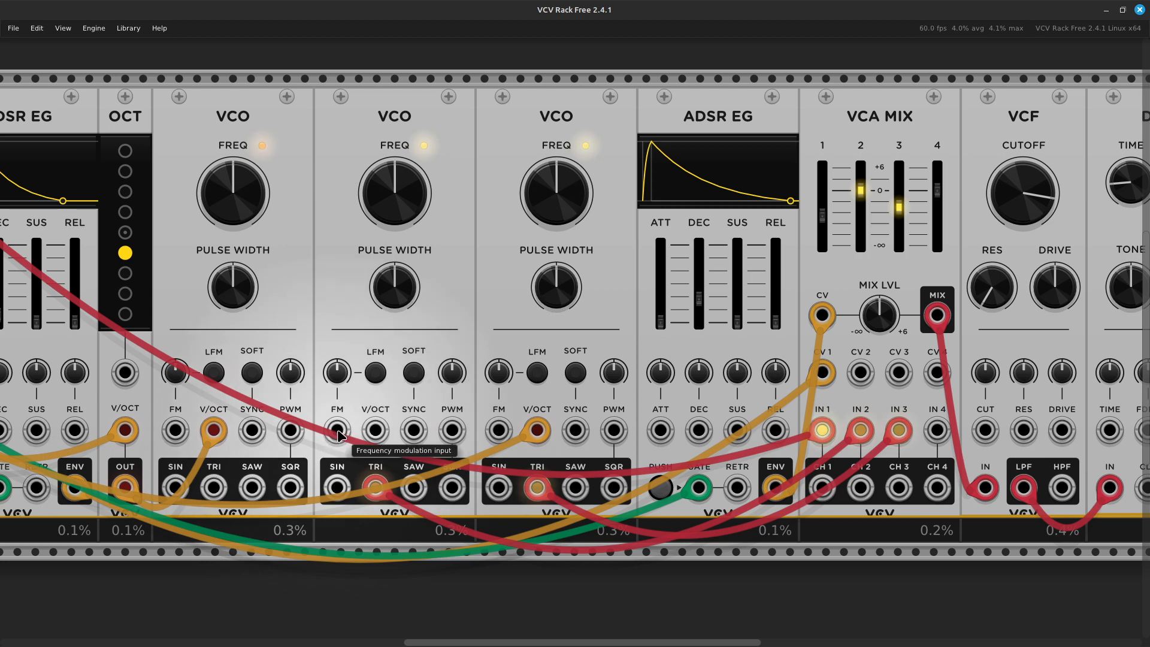
pyautogui.rightClick(377, 432)
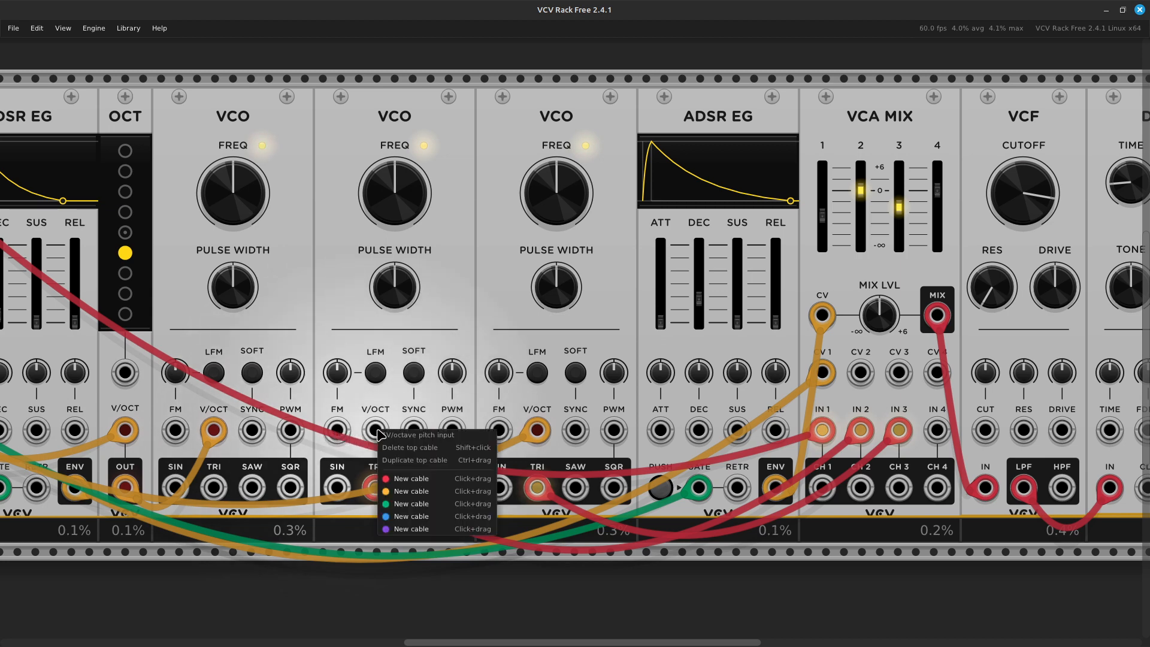
pyautogui.click(407, 491)
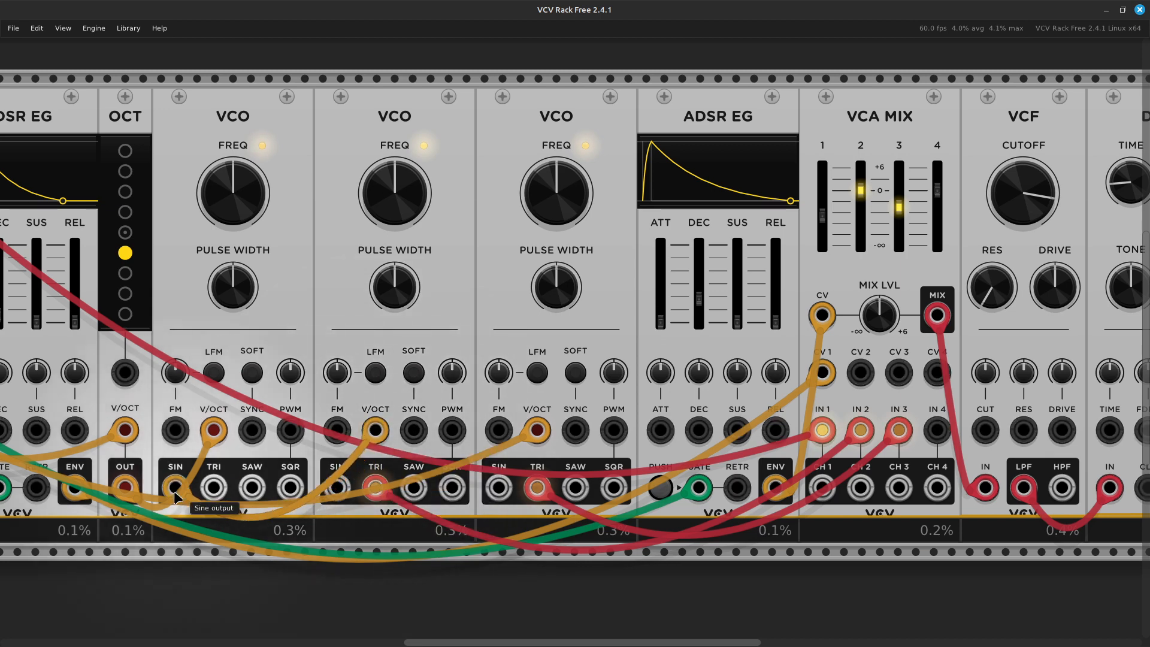
pyautogui.moveTo(62, 451); pyautogui.dragTo(120, 320)
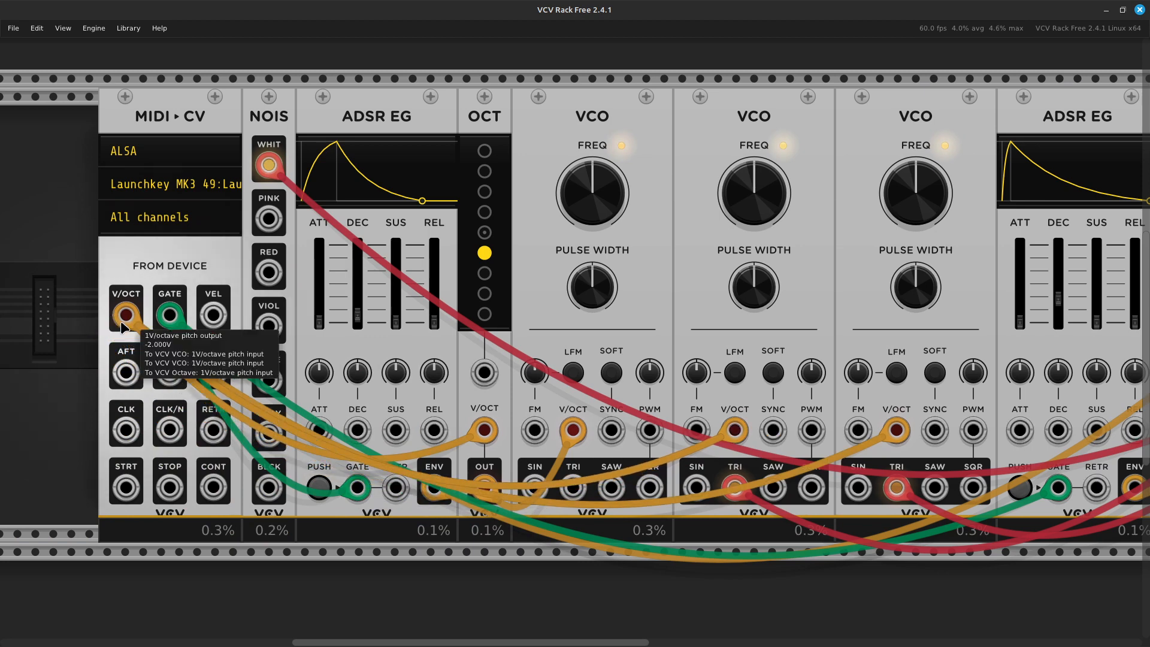
pyautogui.hscroll(5, 674, 314)
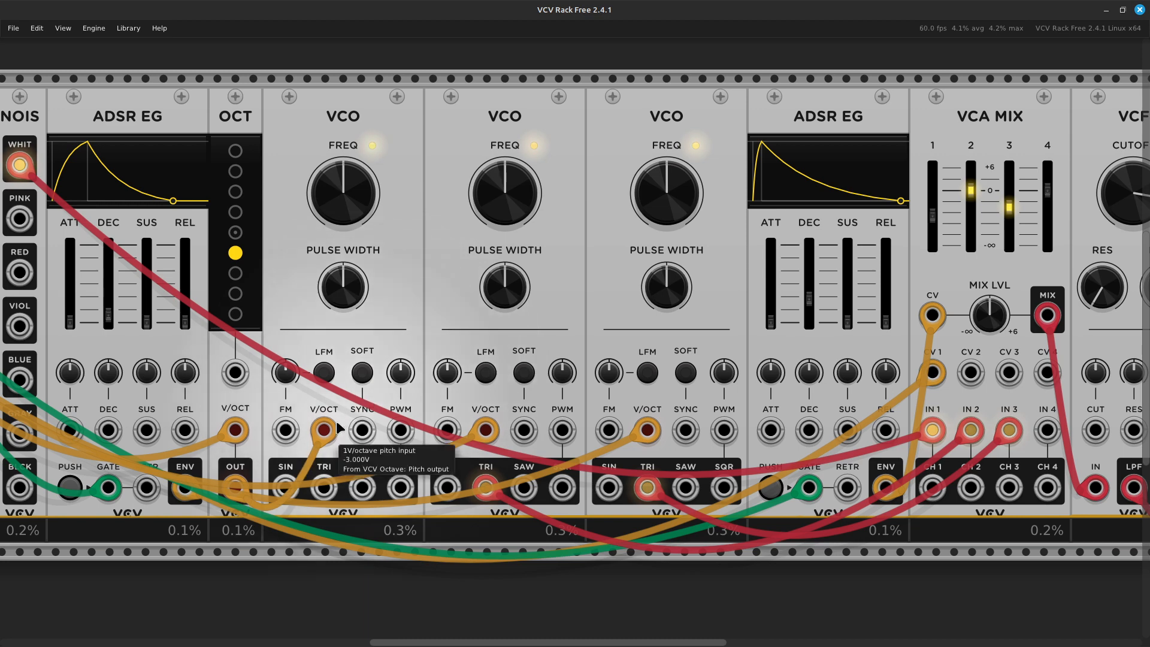
pyautogui.rightClick(283, 486)
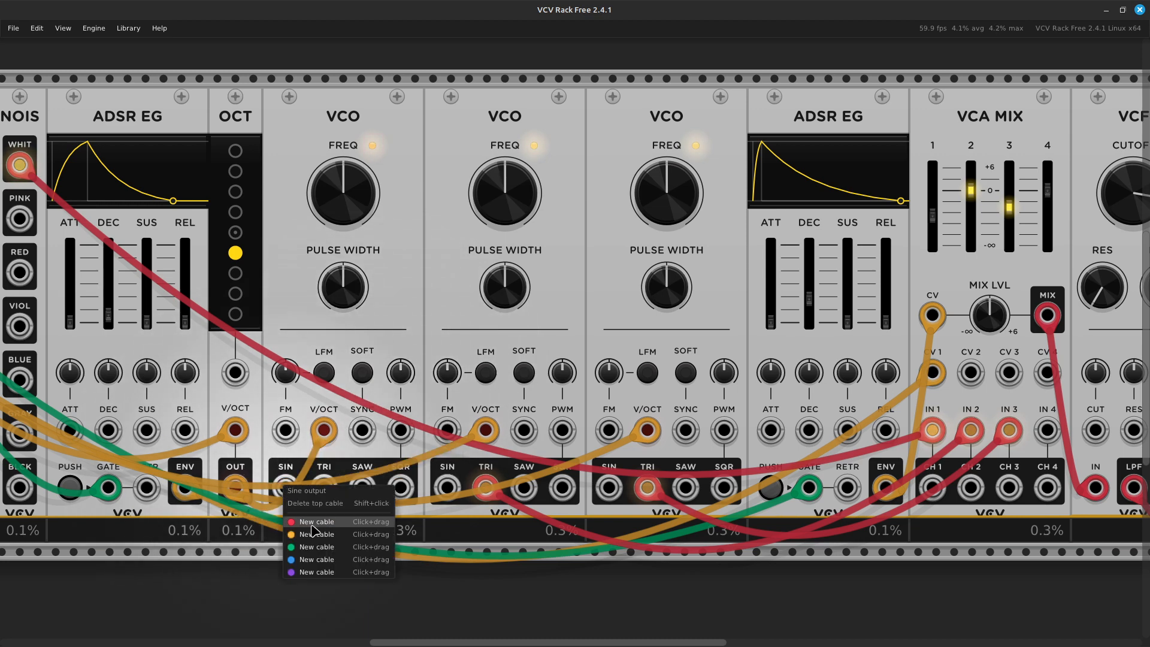
pyautogui.moveTo(319, 527); pyautogui.dragTo(473, 593)
pyautogui.moveTo(574, 606); pyautogui.dragTo(734, 622)
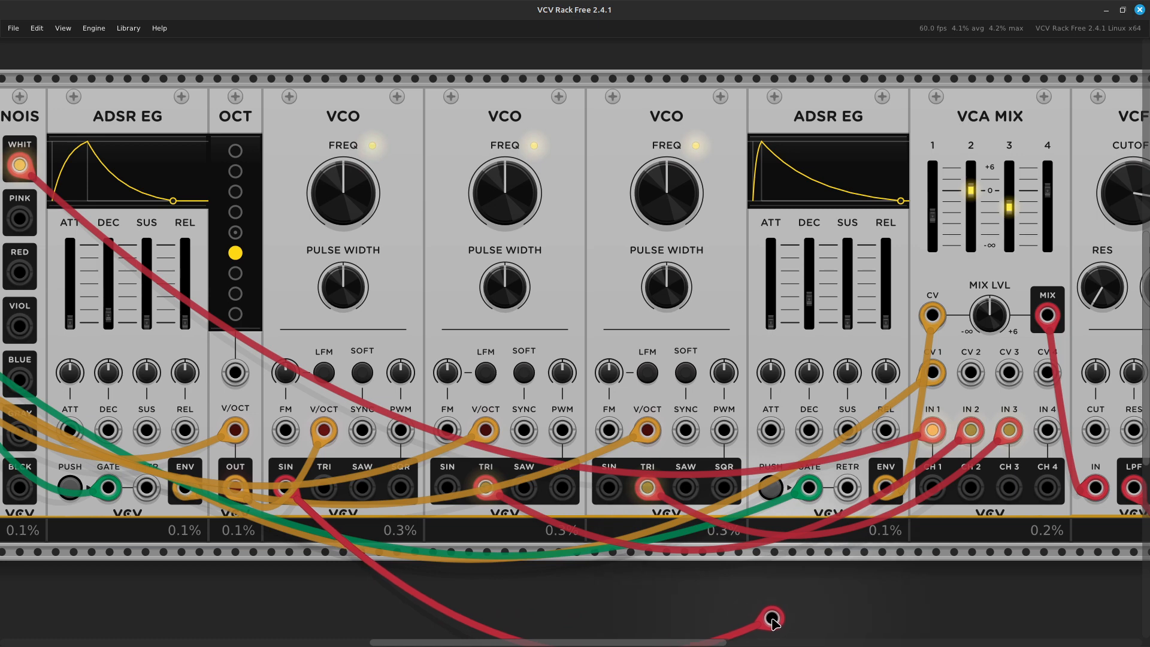
pyautogui.moveTo(773, 623); pyautogui.dragTo(775, 622)
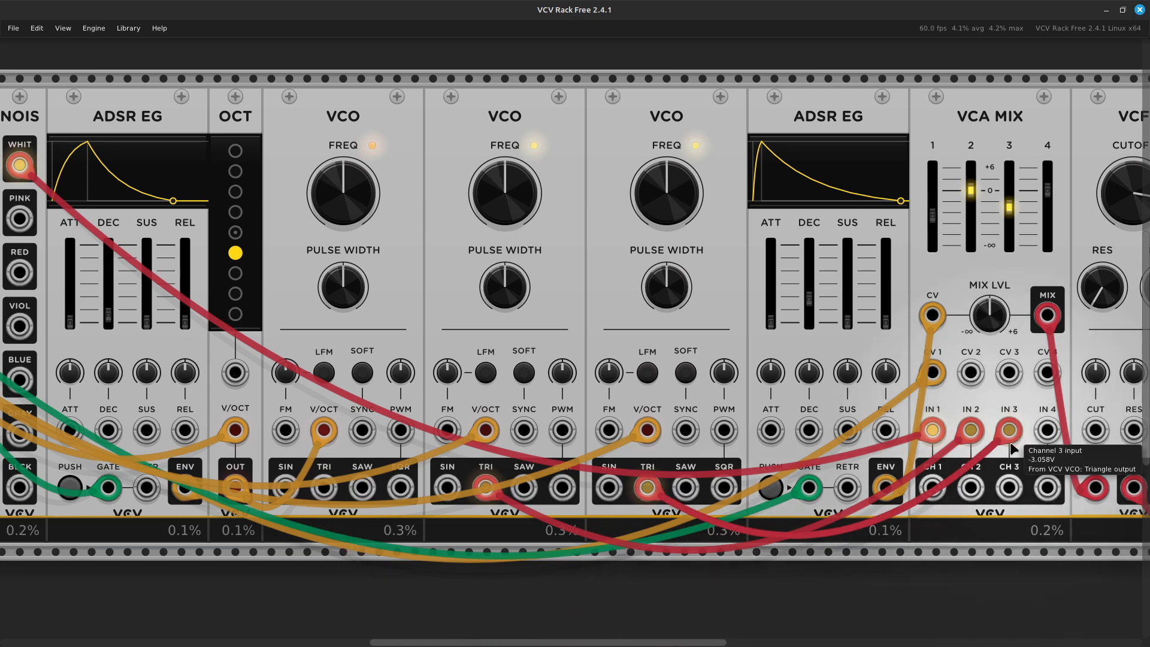
# Shift the two existing VCO cables on VCA MIX to IN 3 and IN 4, and patch the new VCO's sine output to IN 2
pyautogui.moveTo(1010, 431); pyautogui.dragTo(1046, 430)
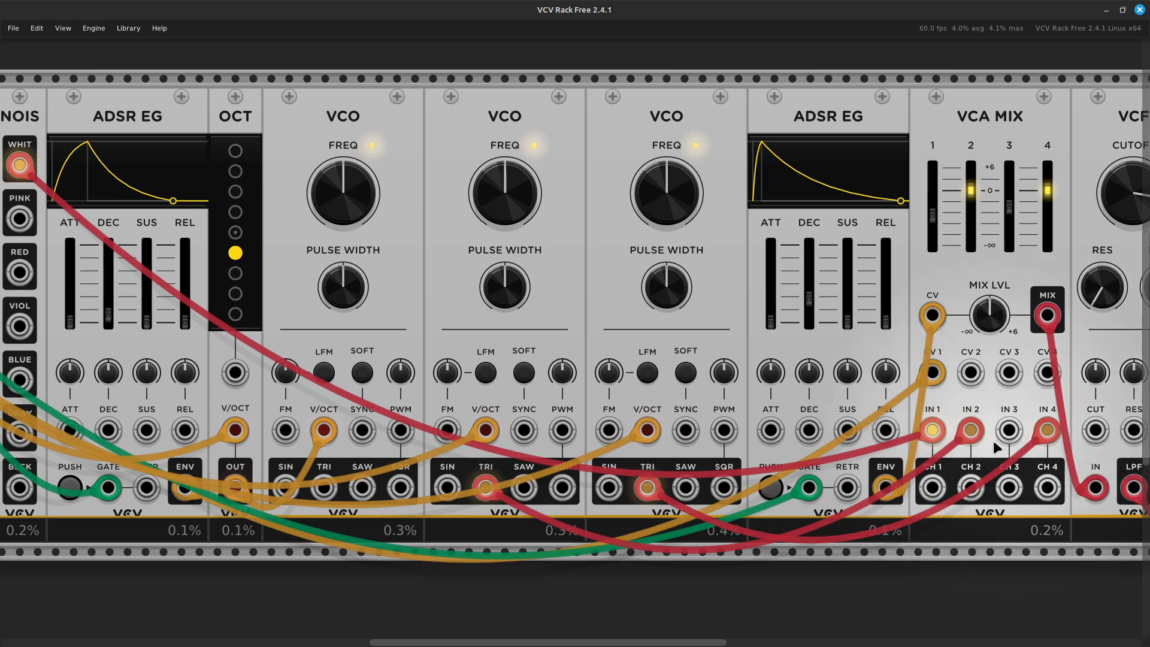
pyautogui.moveTo(970, 430); pyautogui.dragTo(1002, 437)
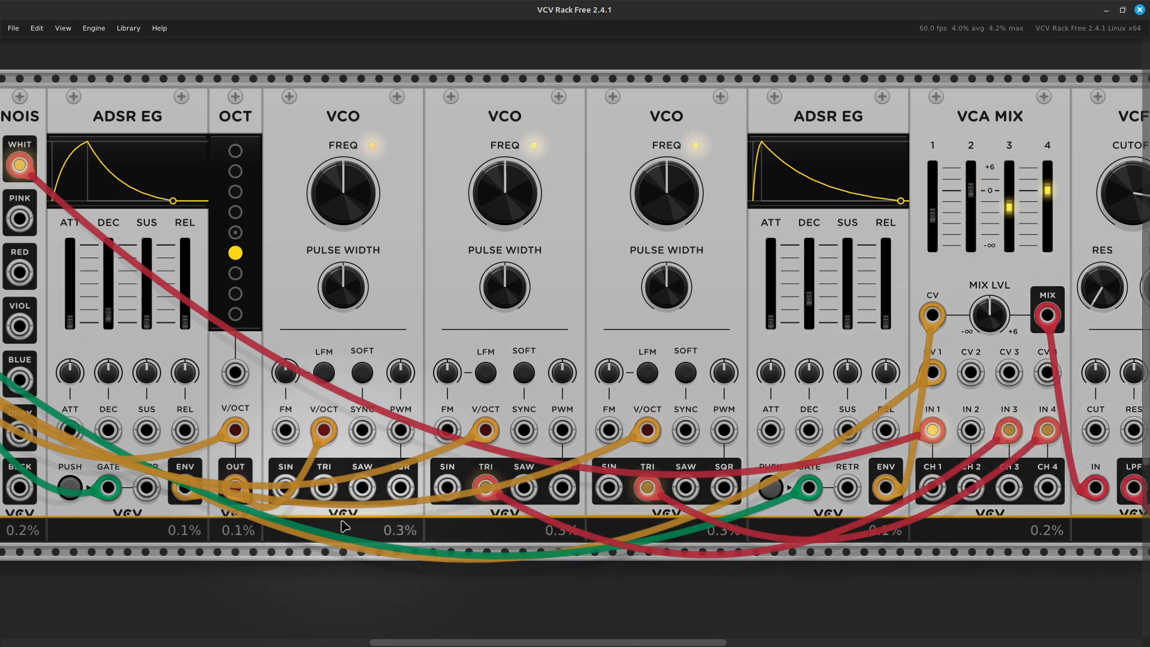
pyautogui.rightClick(285, 487)
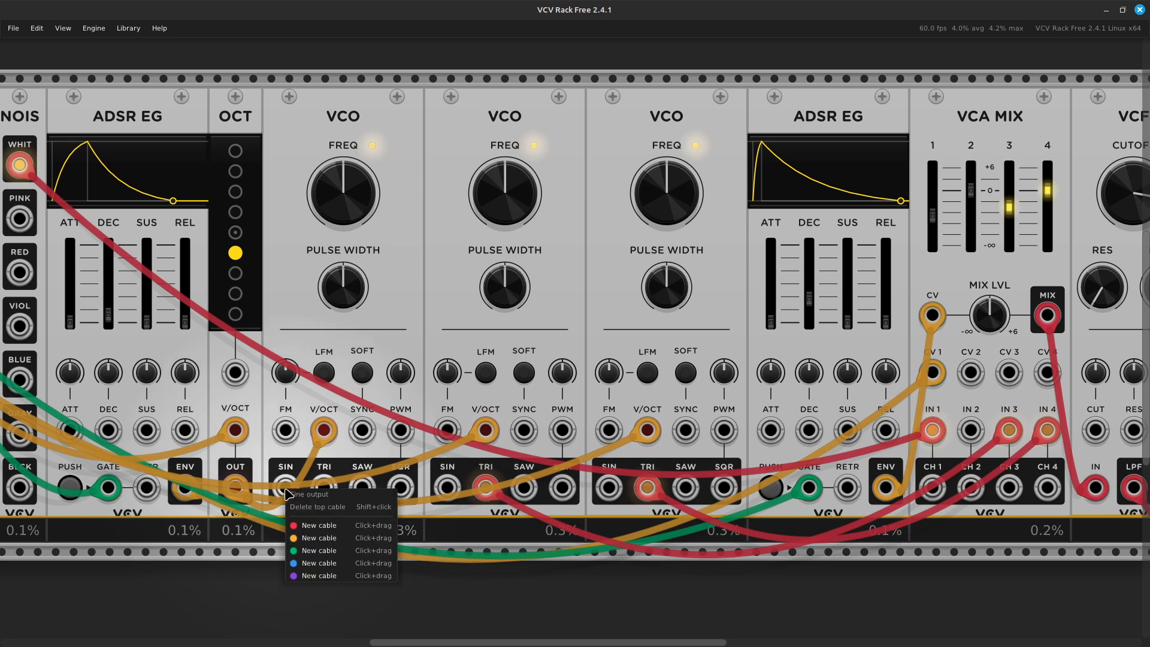
pyautogui.moveTo(319, 527); pyautogui.dragTo(970, 442)
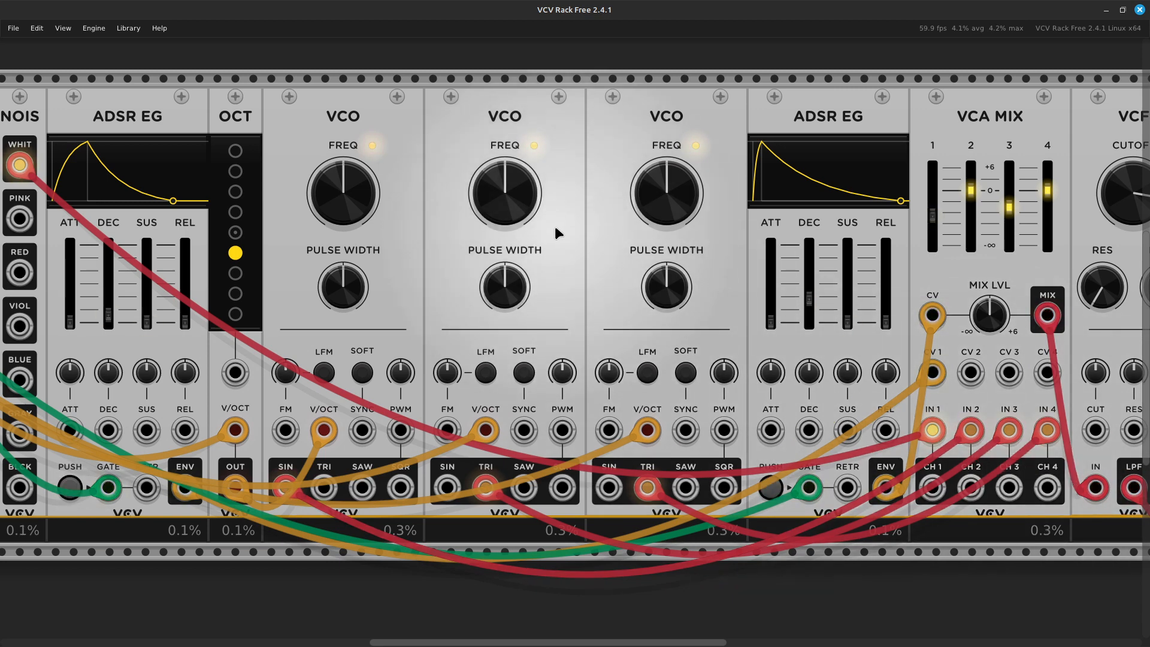
# Detune the second VCO to about 253.88 Hz, try the third VCO at about 282.05 Hz and reset the third one's frequency
pyautogui.moveTo(509, 181)
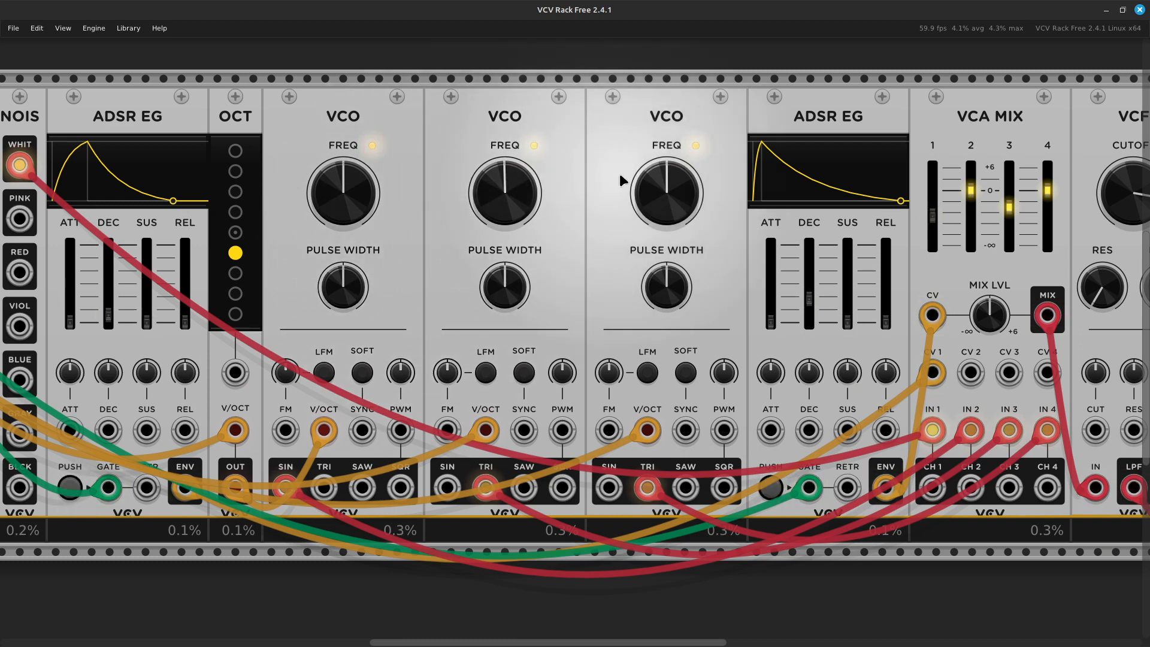
pyautogui.moveTo(666, 181)
pyautogui.moveTo(666, 181); pyautogui.dragTo(666, 174)
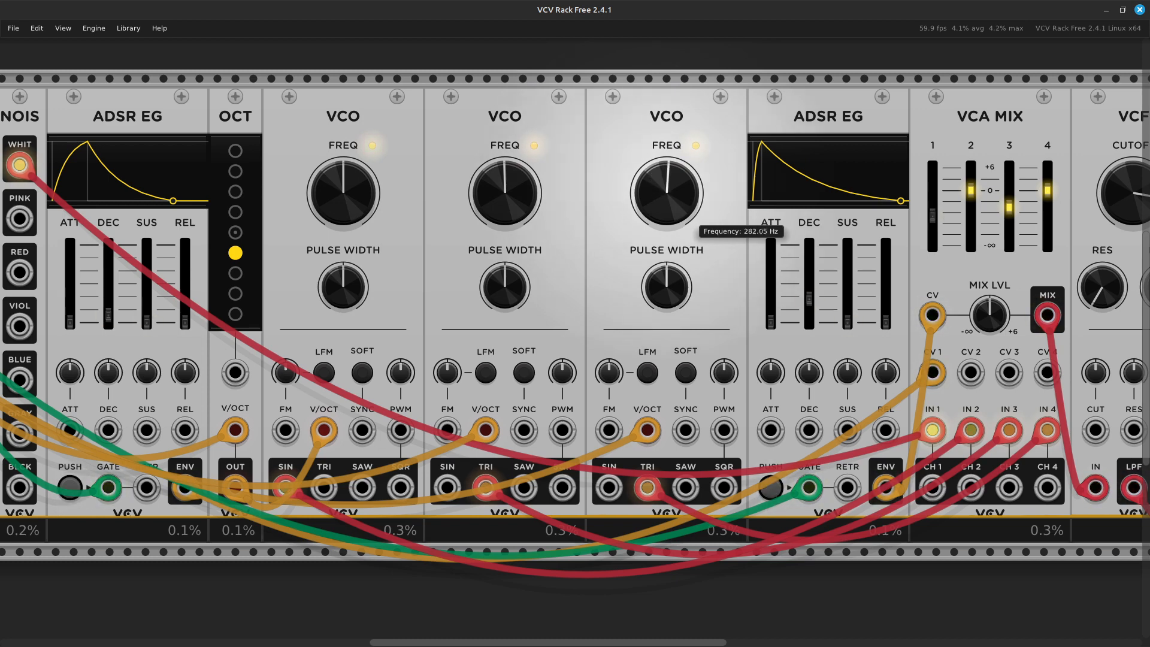
pyautogui.doubleClick(666, 192)
# Lower the frequencies of the second and third VCOs well below their defaults, tuning the second one lower than the third
pyautogui.moveTo(518, 208)
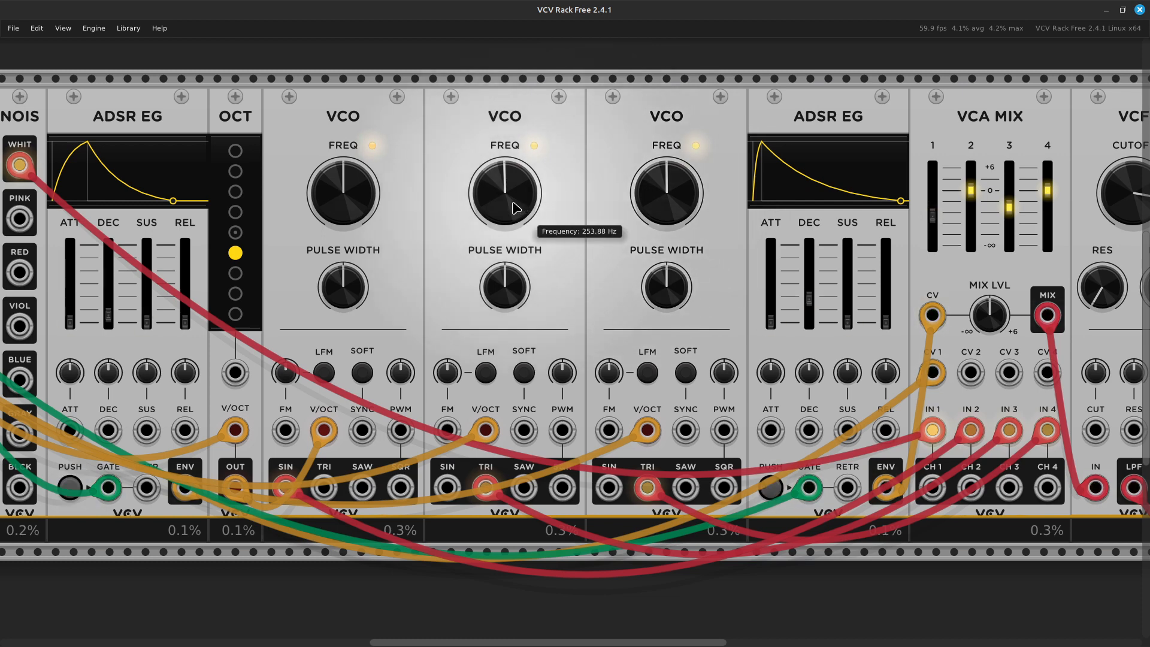
pyautogui.moveTo(509, 204); pyautogui.dragTo(510, 211)
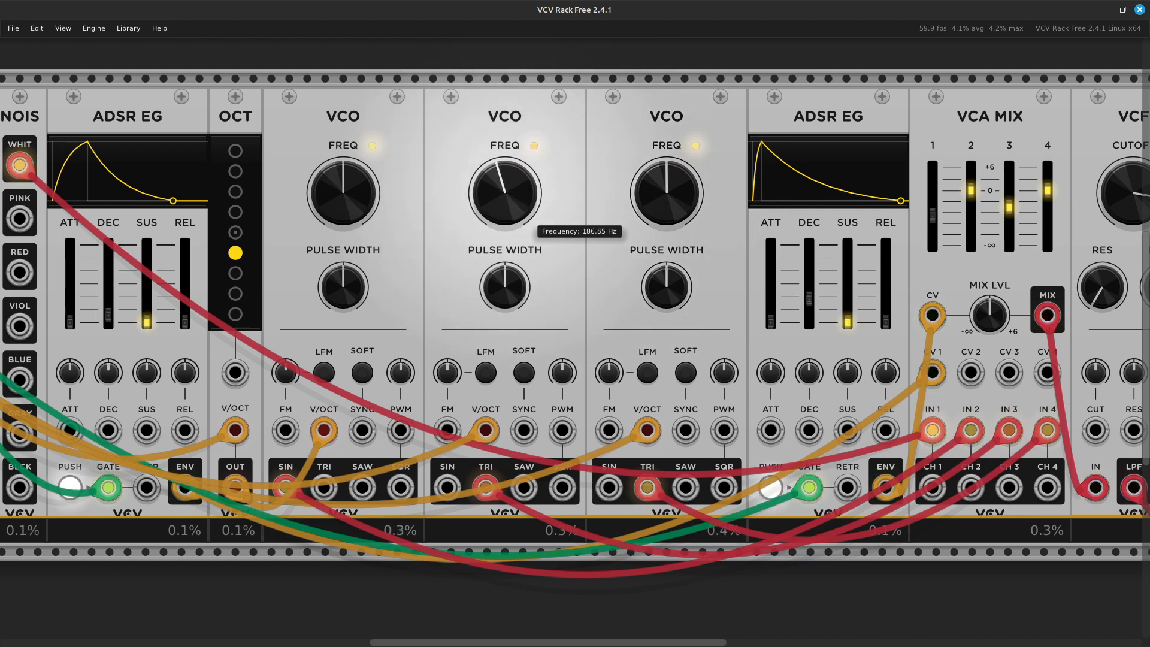
pyautogui.moveTo(510, 192); pyautogui.dragTo(510, 207)
pyautogui.moveTo(504, 193); pyautogui.dragTo(505, 189)
pyautogui.moveTo(666, 193); pyautogui.dragTo(654, 236)
pyautogui.moveTo(490, 206); pyautogui.dragTo(490, 210)
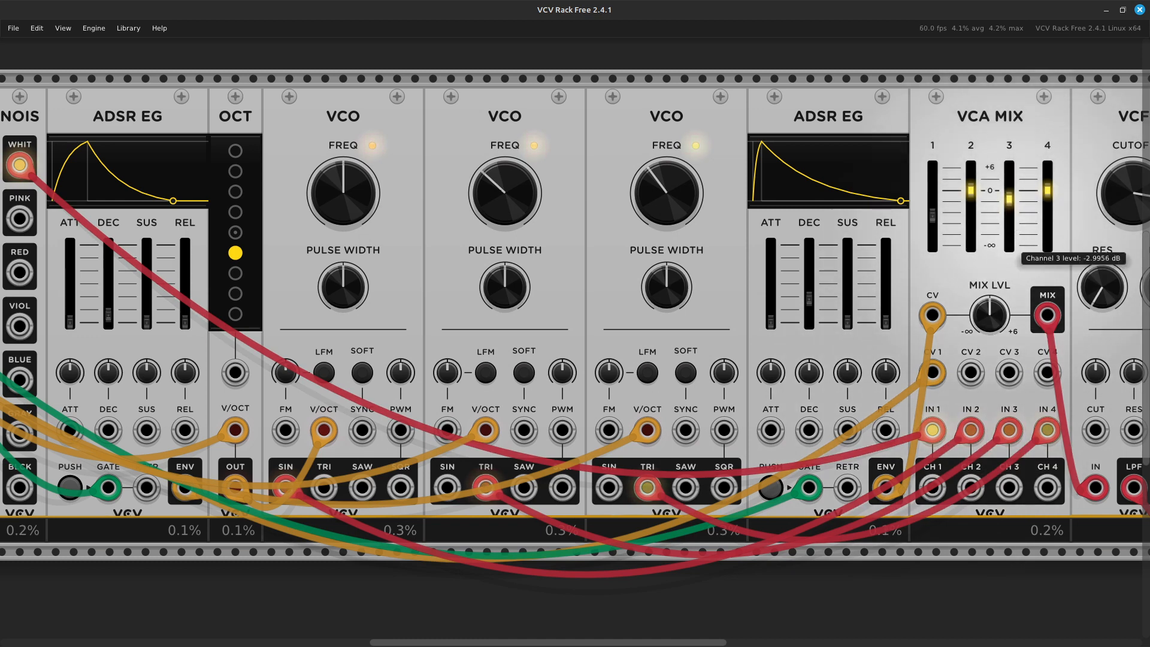
# Initialize the channel 3 level on VCA MIX to its default of 0 dB
pyautogui.rightClick(1011, 222)
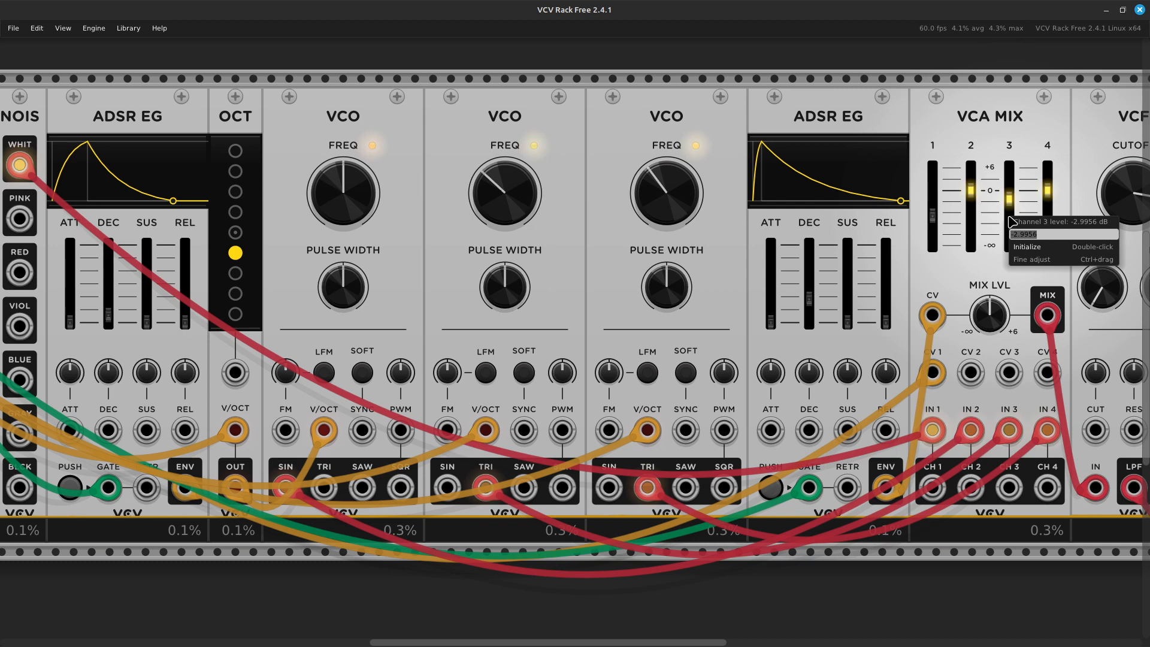
pyautogui.click(1042, 253)
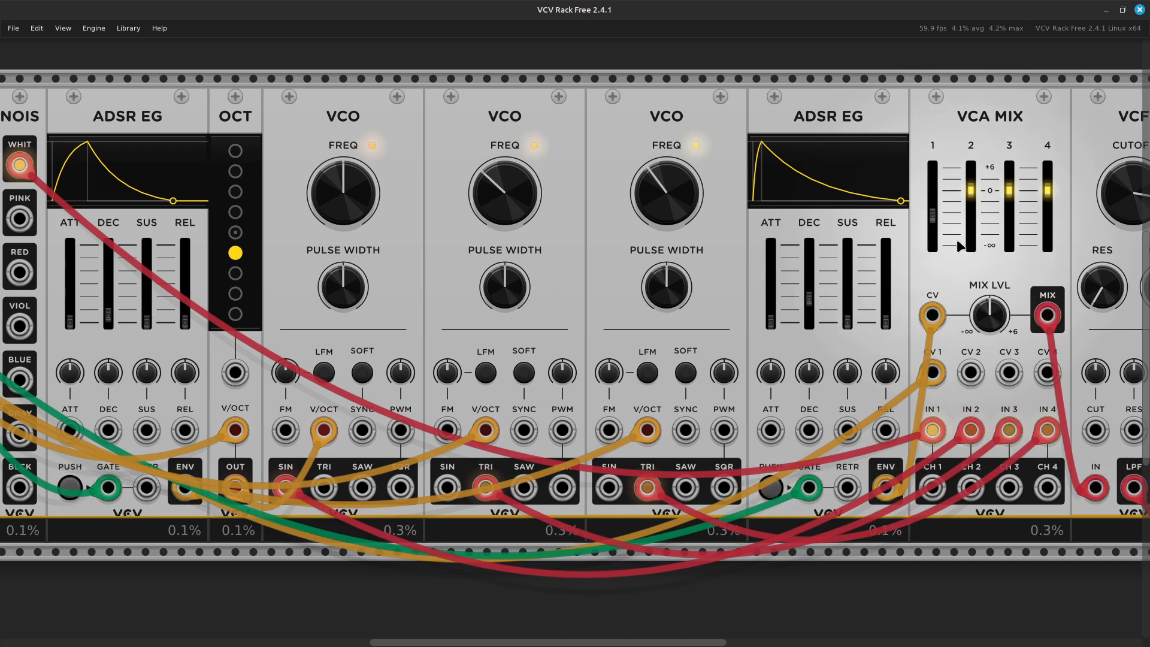
# Lower the second VCO's frequency to about 84.733 Hz and the third VCO's frequency to about 99.969 Hz
pyautogui.moveTo(503, 209)
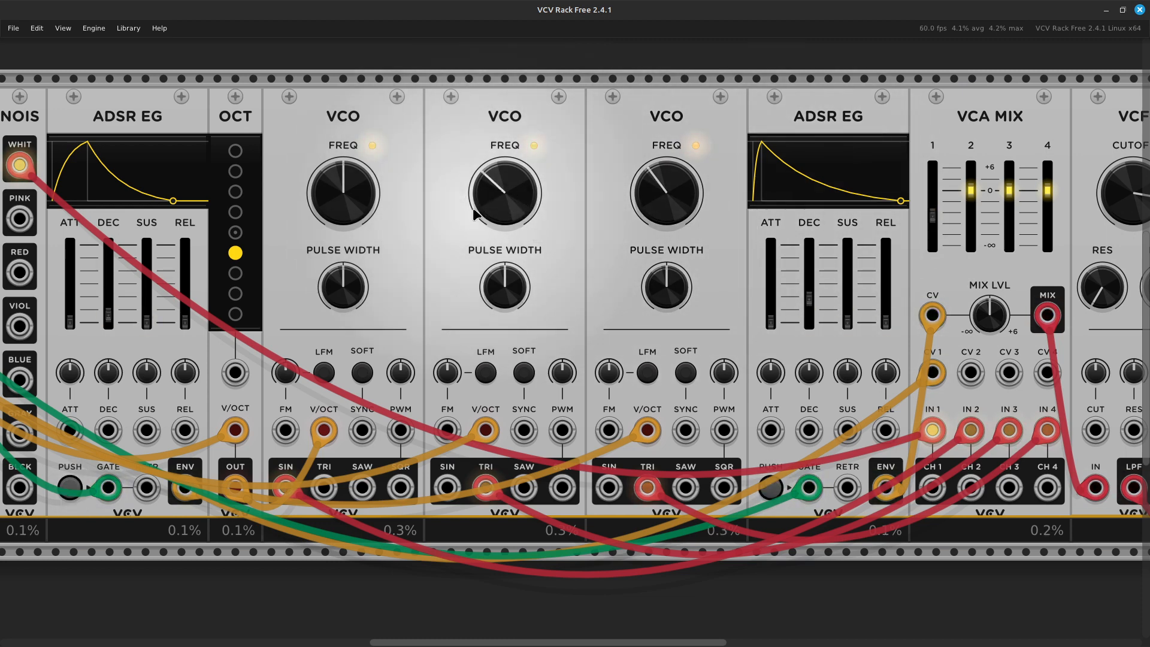
pyautogui.moveTo(501, 207); pyautogui.dragTo(501, 220)
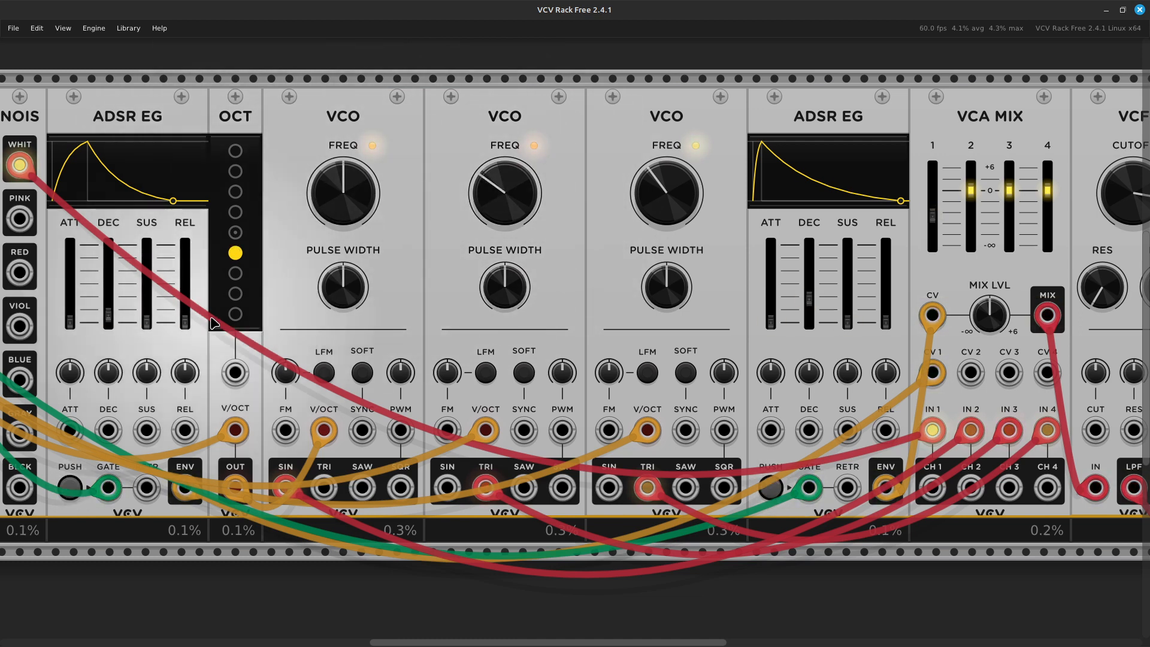
pyautogui.moveTo(327, 209)
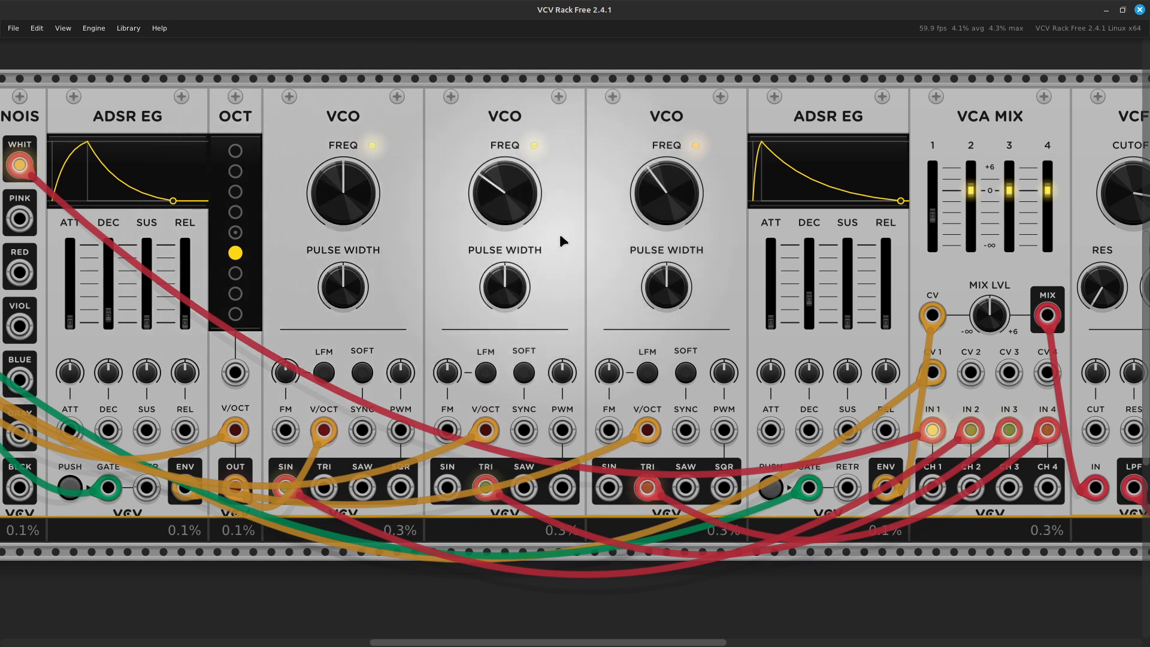
pyautogui.moveTo(506, 198)
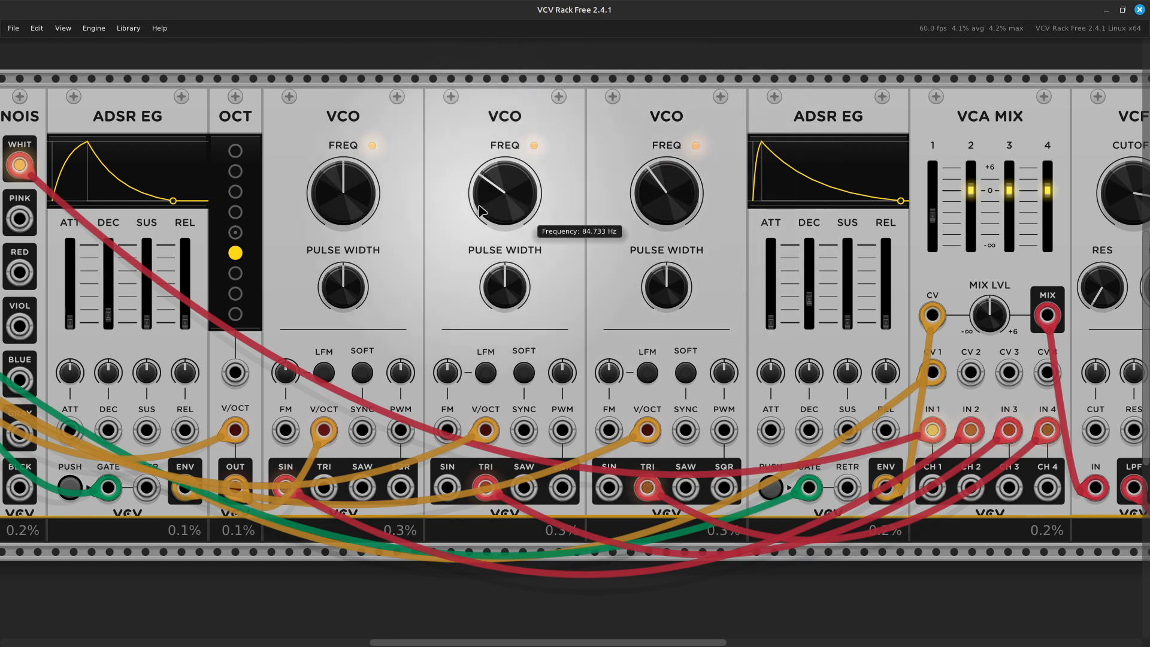
pyautogui.moveTo(652, 185); pyautogui.dragTo(651, 210)
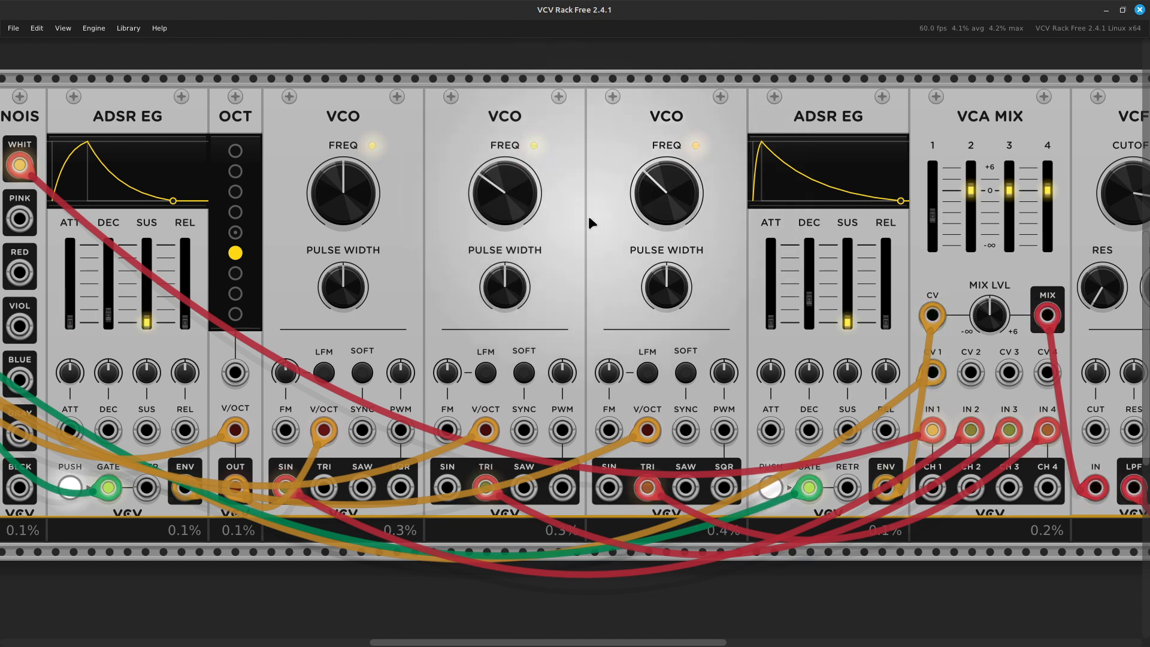
# Initialize the frequencies of the second and third VCOs to their default values
pyautogui.moveTo(508, 205)
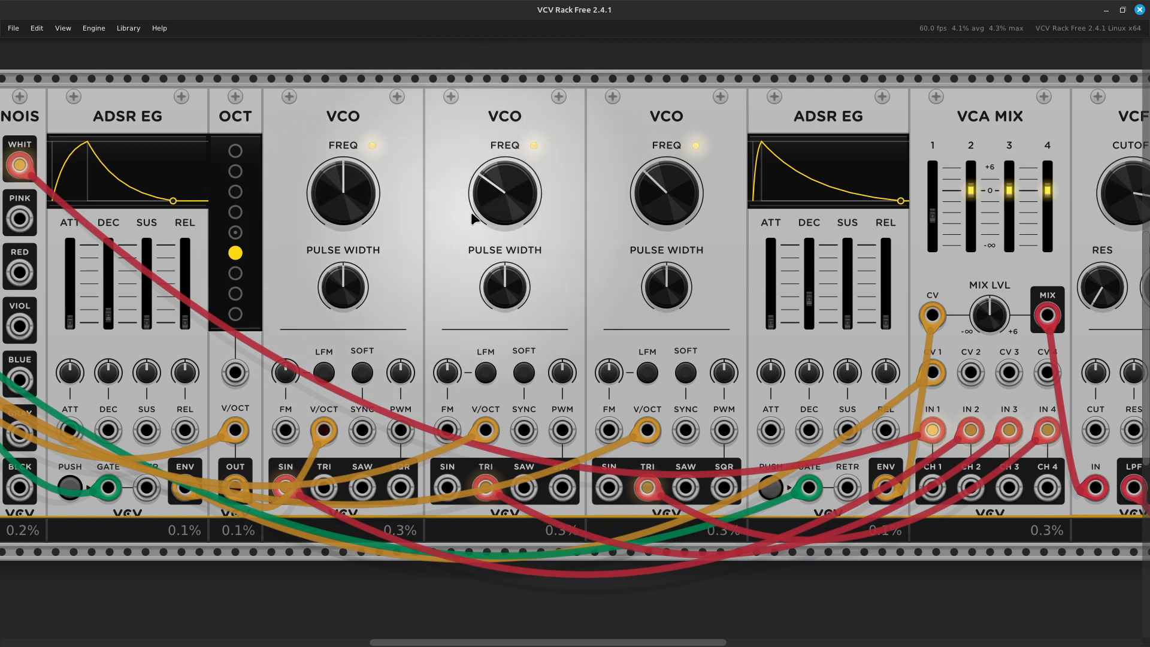
pyautogui.rightClick(496, 204)
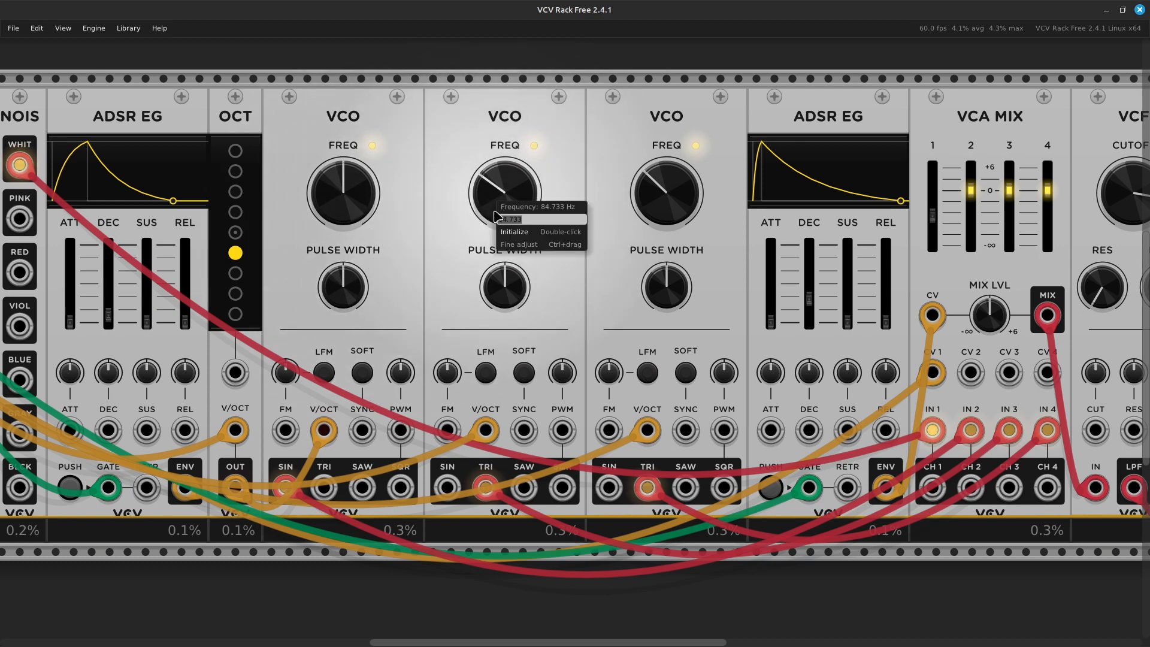
pyautogui.click(530, 232)
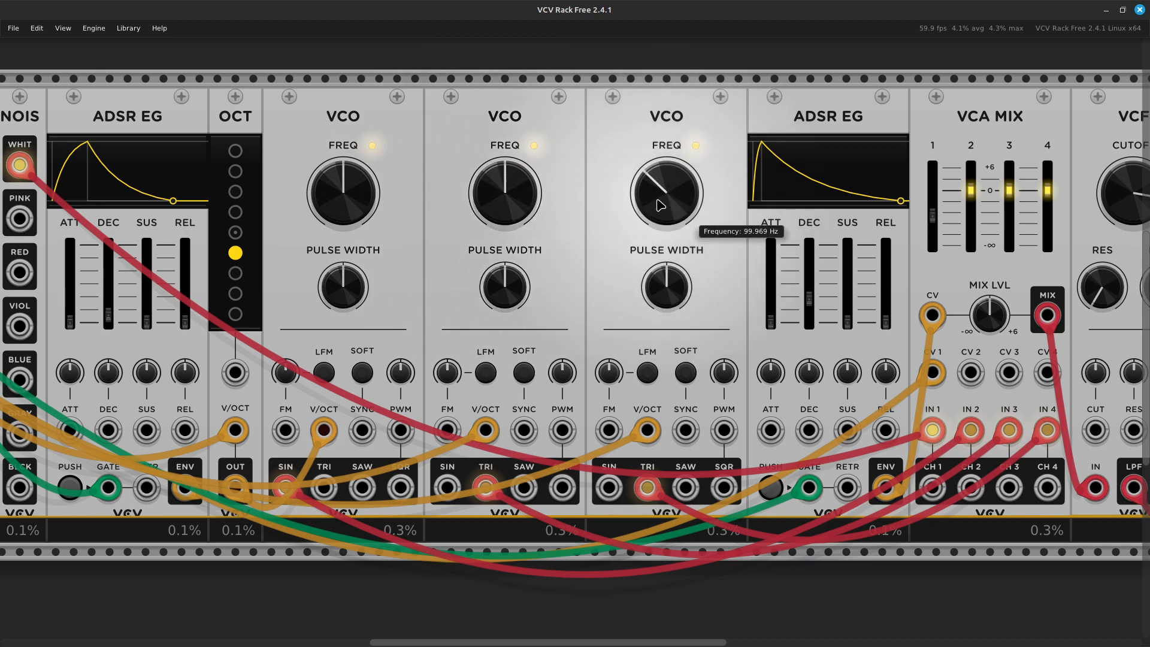
pyautogui.rightClick(663, 192)
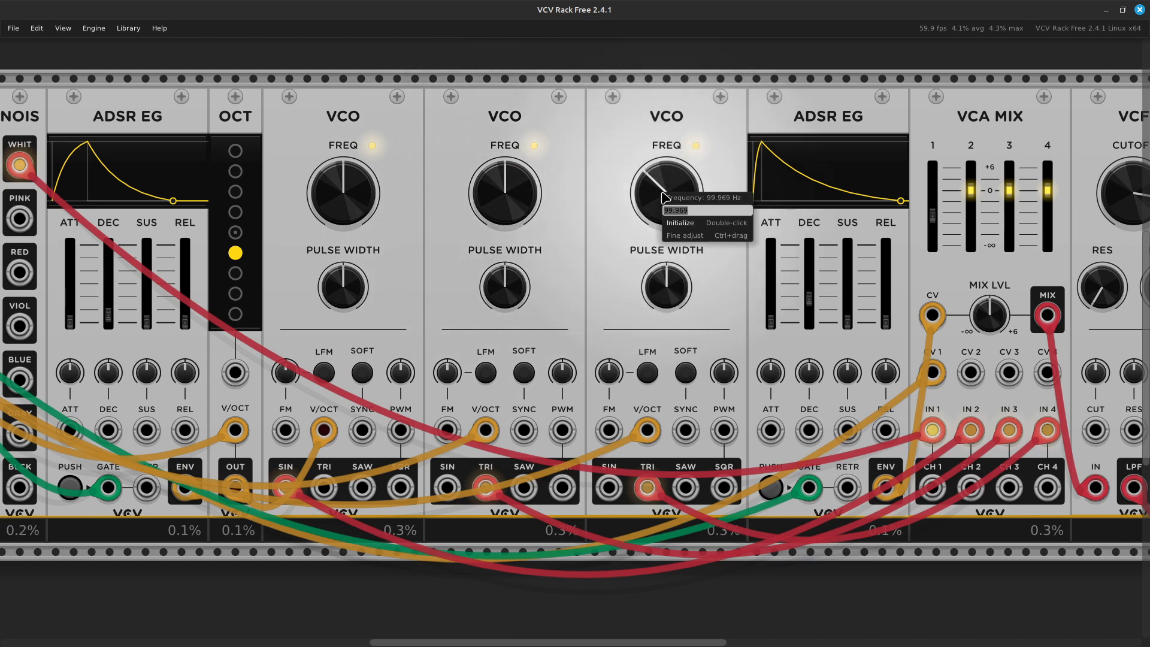
pyautogui.click(683, 224)
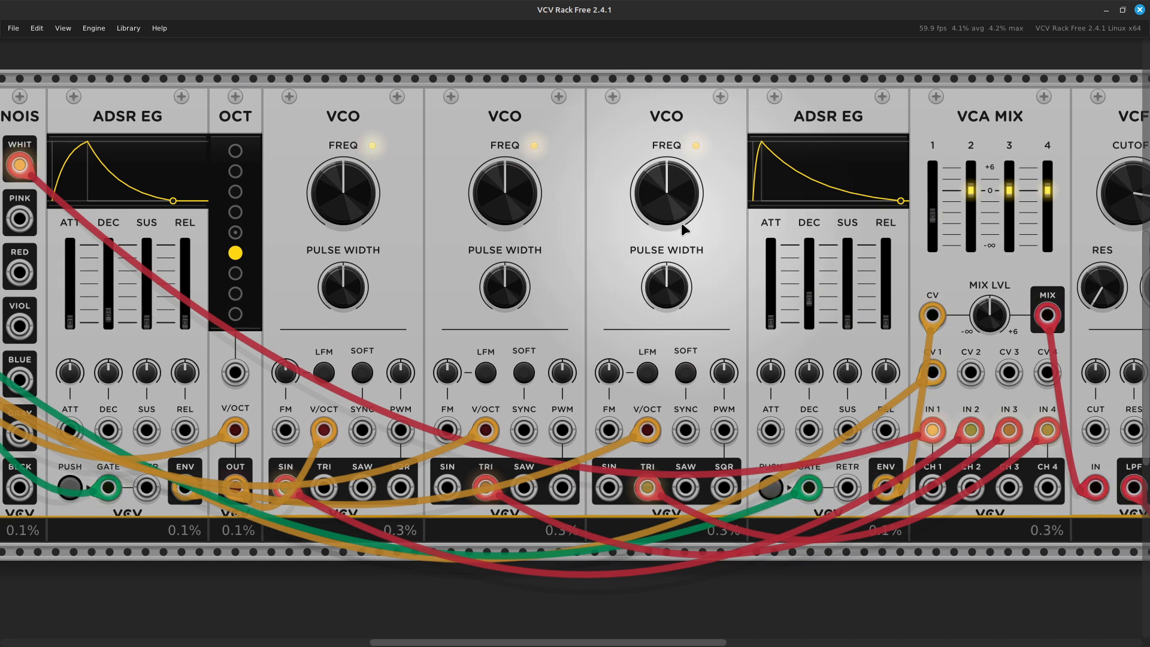
# Lower the frequencies of the second and third VCOs well below their default setting
pyautogui.moveTo(674, 223)
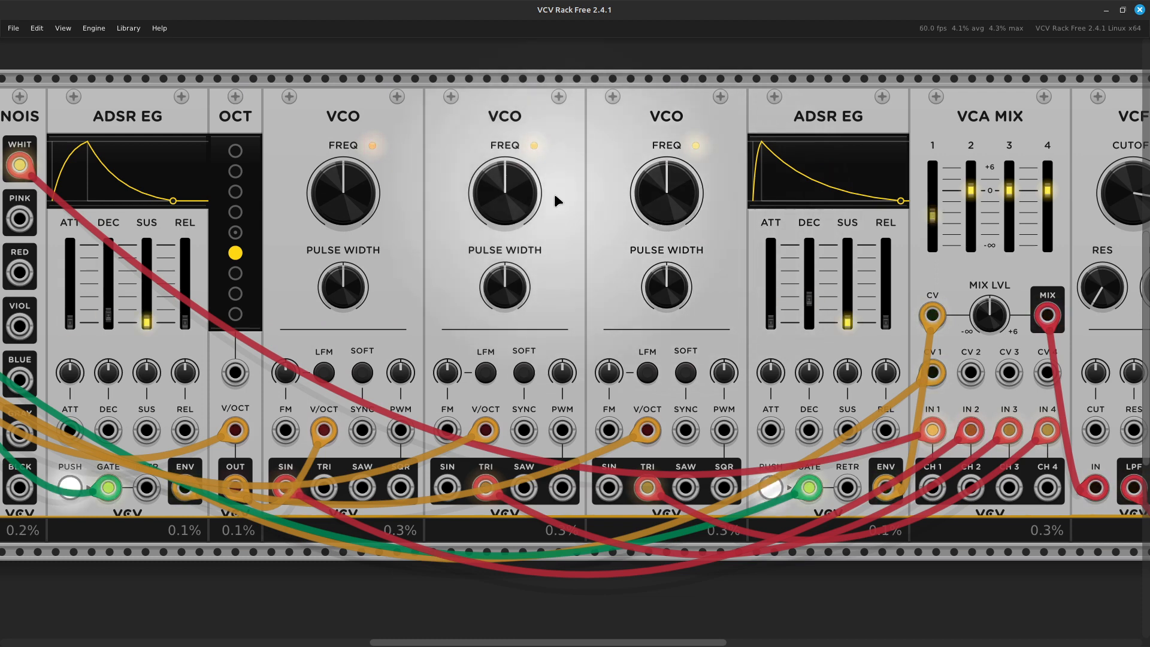
pyautogui.moveTo(531, 189)
pyautogui.moveTo(531, 189); pyautogui.dragTo(531, 266)
pyautogui.moveTo(667, 185); pyautogui.dragTo(666, 264)
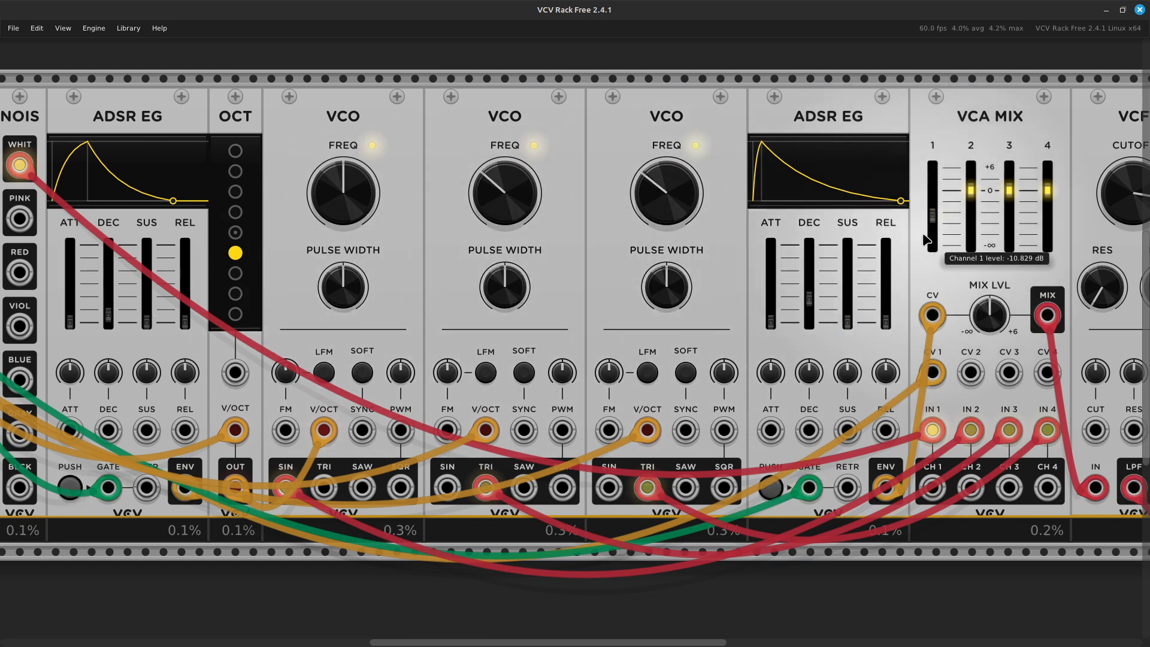
# Raise the channel 1 level on VCA MIX to just below 0 dB
pyautogui.hscroll(5, 922, 234)
pyautogui.hscroll(8, 923, 239)
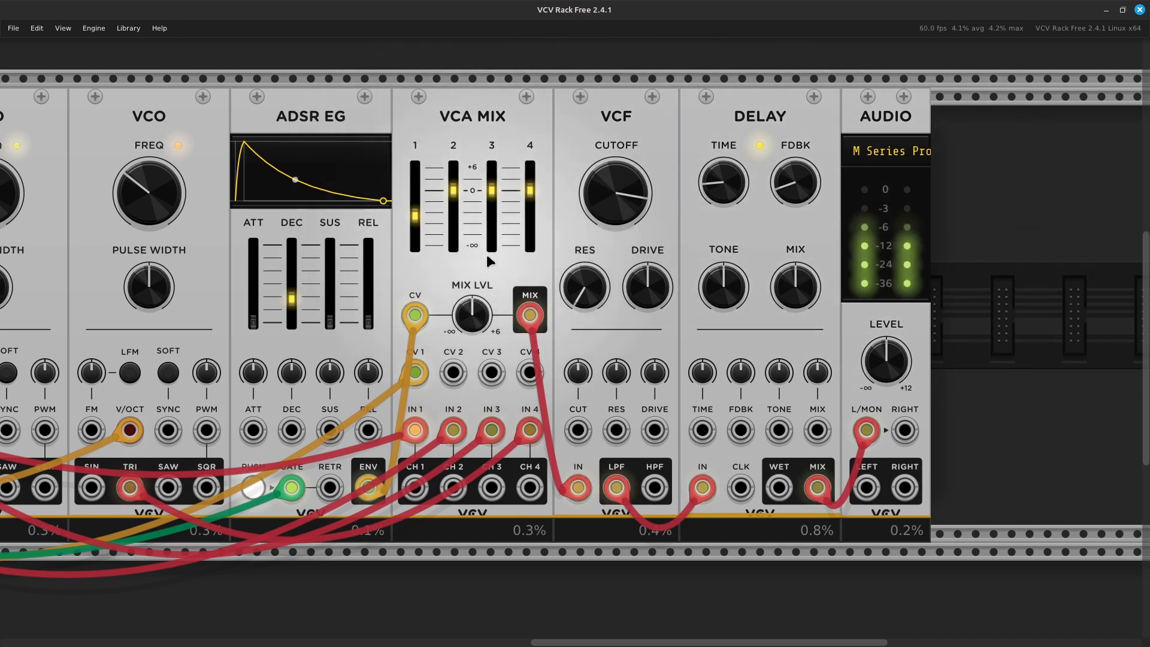
pyautogui.moveTo(415, 217); pyautogui.dragTo(415, 197)
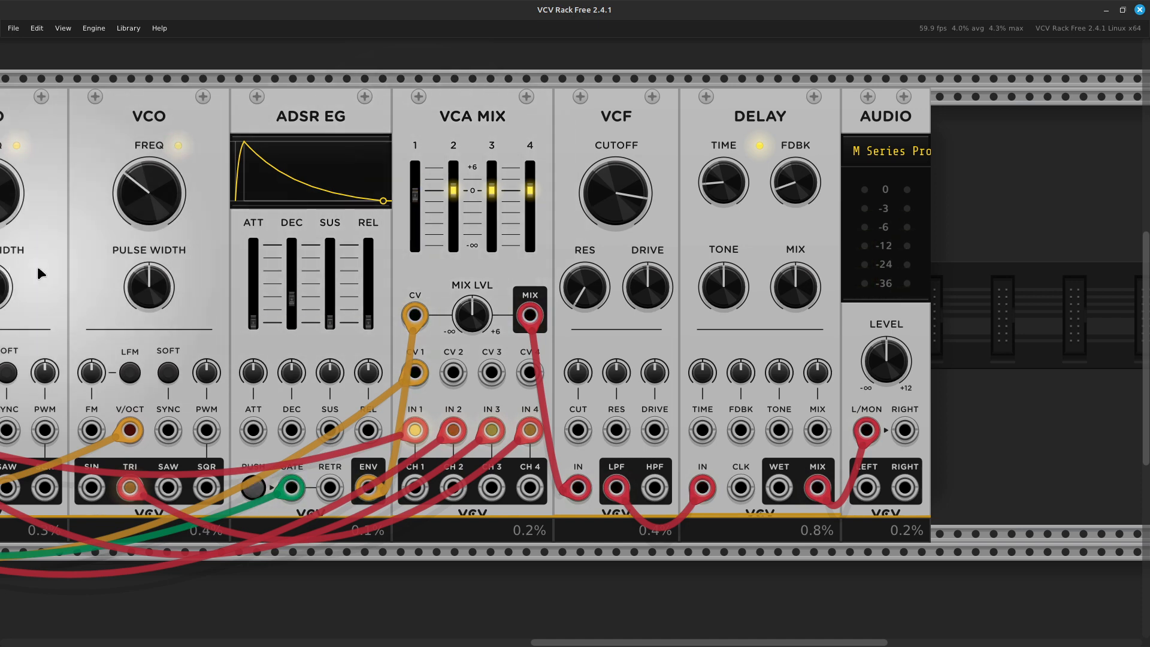
# Adjust the decay of the first ADSR EG, ending on a shorter decay than before
pyautogui.hscroll(-10, 38, 266)
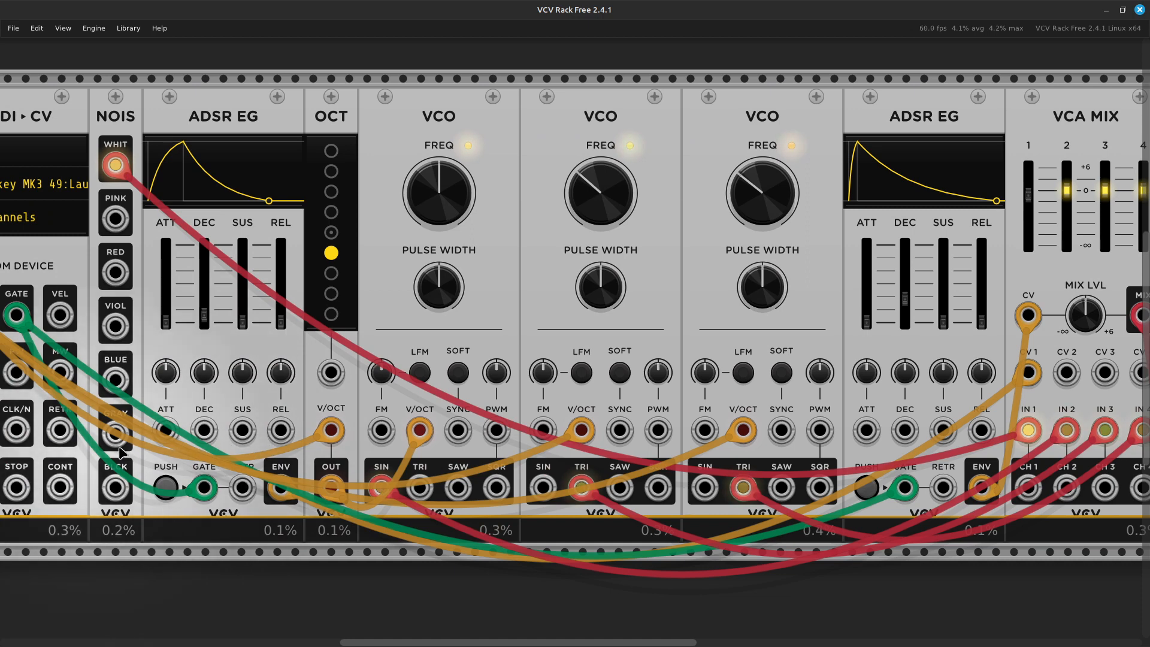
pyautogui.moveTo(210, 314)
pyautogui.mouseDown()
pyautogui.moveTo(210, 282)
pyautogui.moveTo(205, 293)
pyautogui.mouseUp()
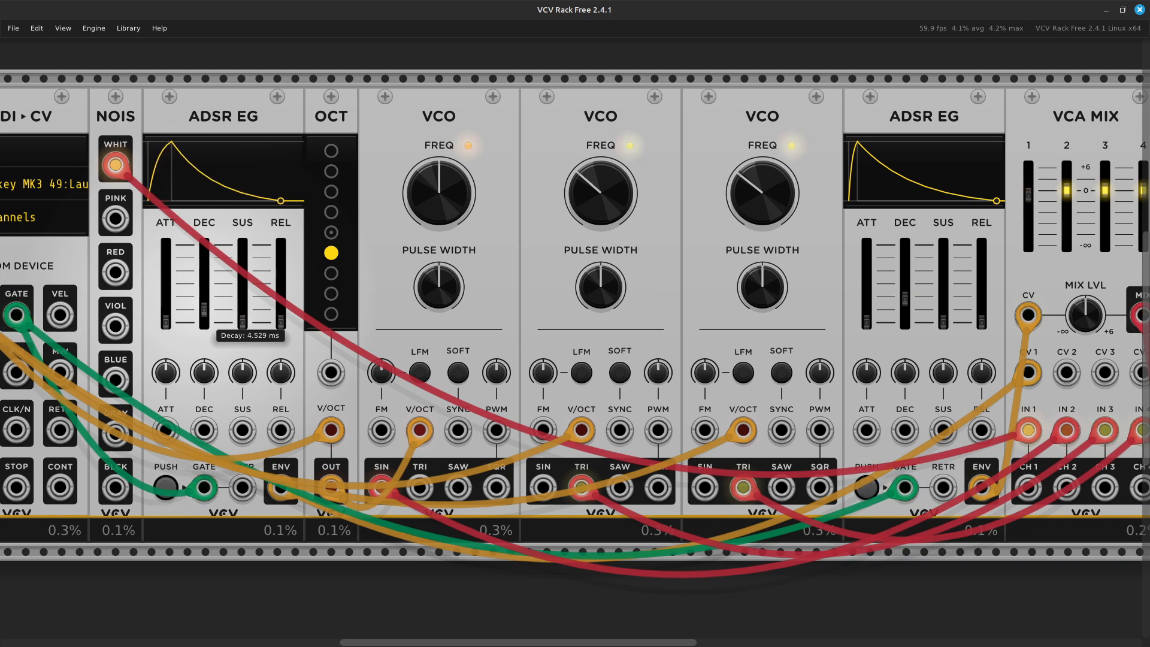
pyautogui.moveTo(204, 300); pyautogui.dragTo(204, 317)
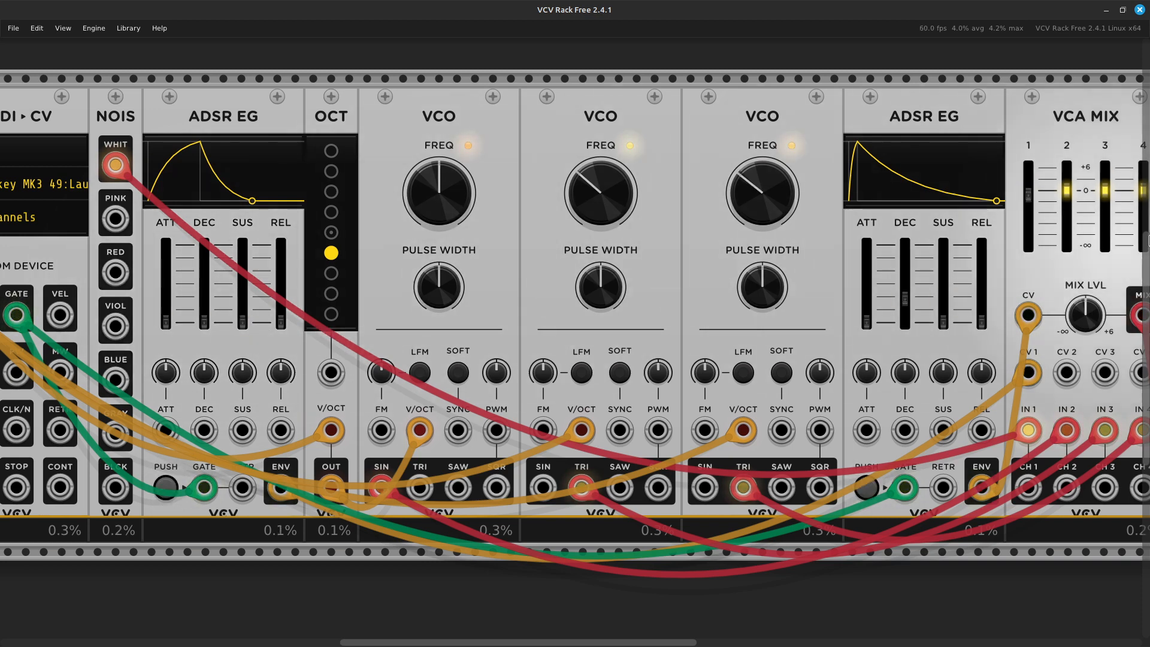
# Shorten the Delay time to about 0.0021753 s and lower the Delay feedback slightly
pyautogui.hscroll(10, 869, 241)
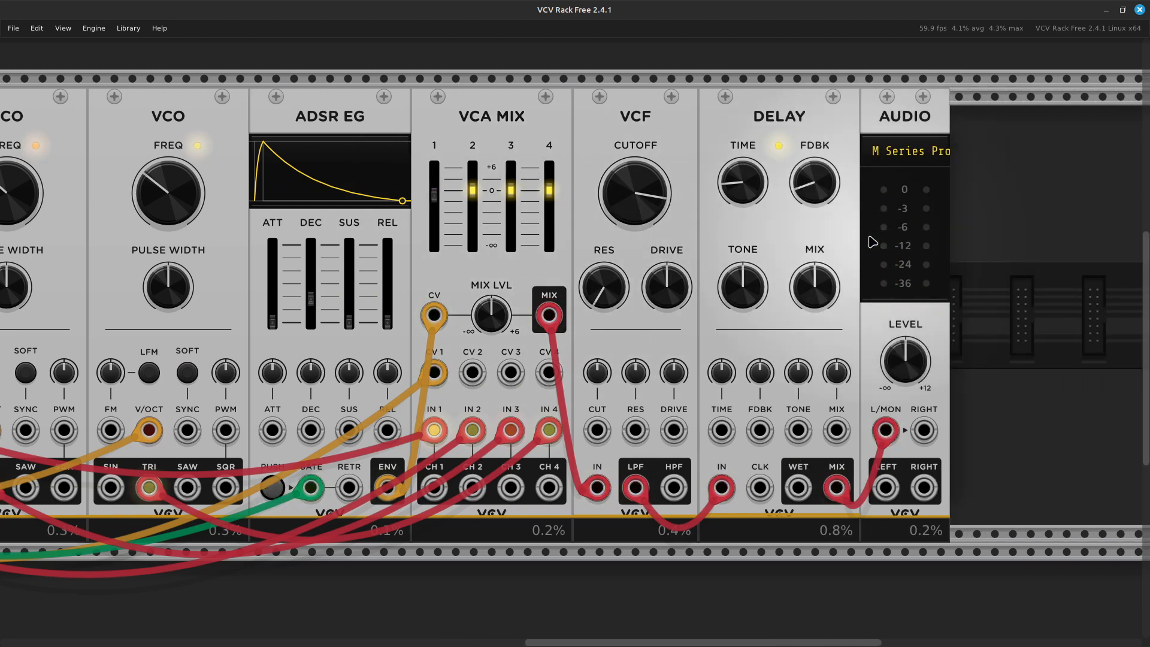
pyautogui.moveTo(733, 185)
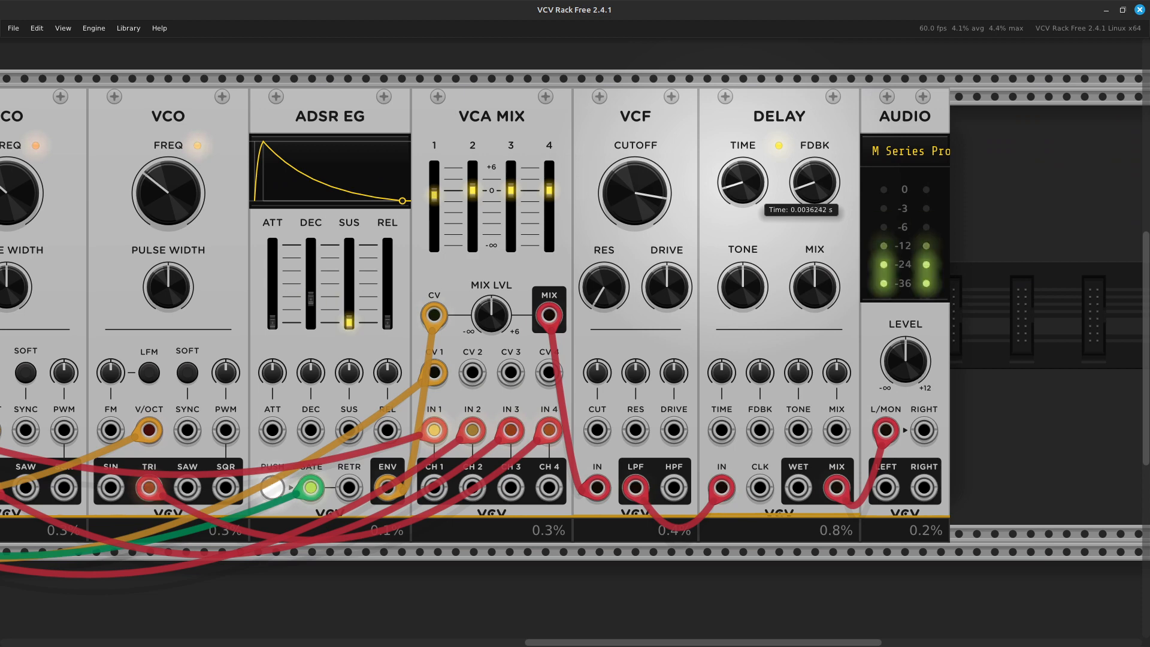
pyautogui.moveTo(734, 187); pyautogui.dragTo(733, 198)
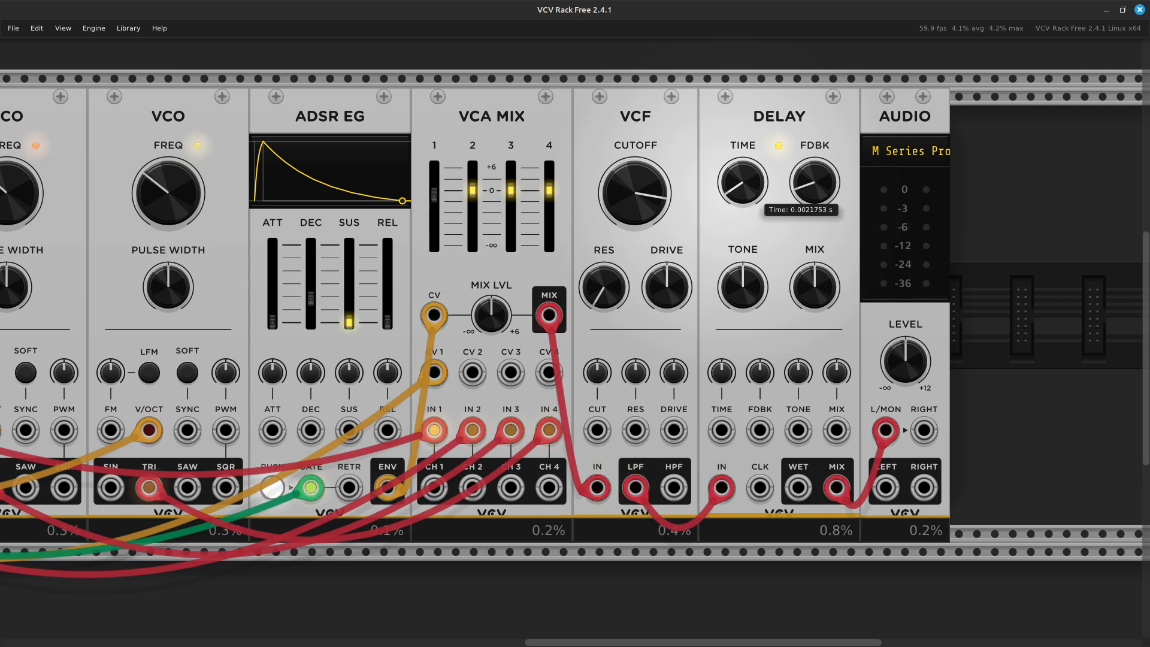
pyautogui.moveTo(808, 187); pyautogui.dragTo(808, 209)
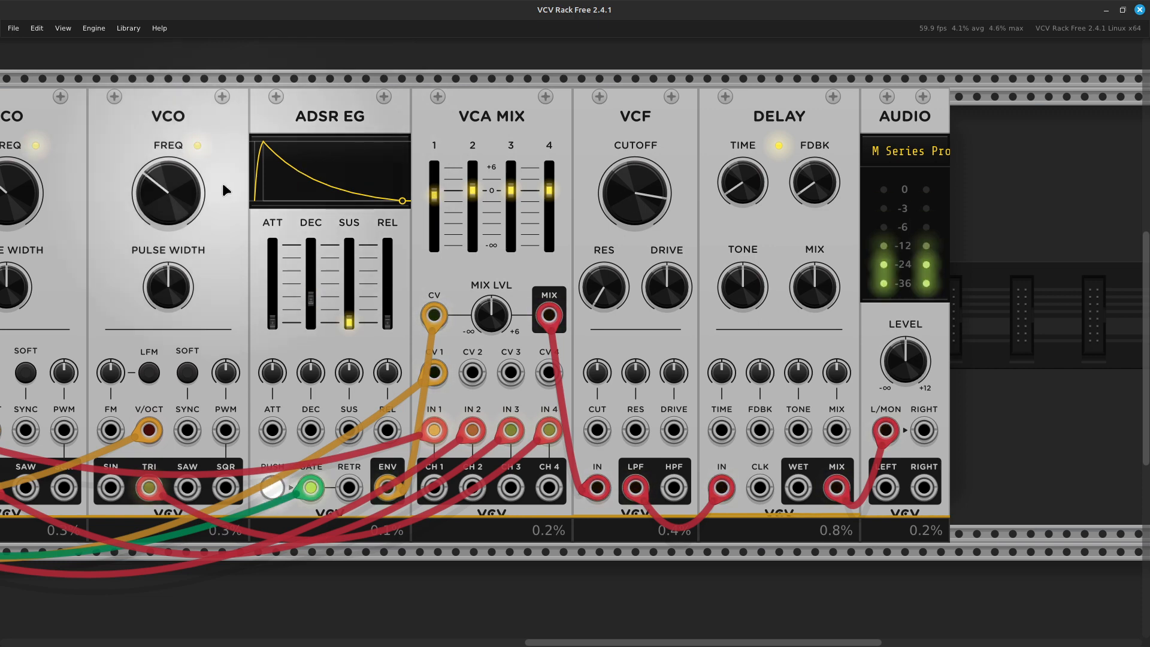
# Raise the second VCO's frequency to about 116.18 Hz and the third VCO's frequency to about 127.15 Hz
pyautogui.hscroll(-5, 222, 190)
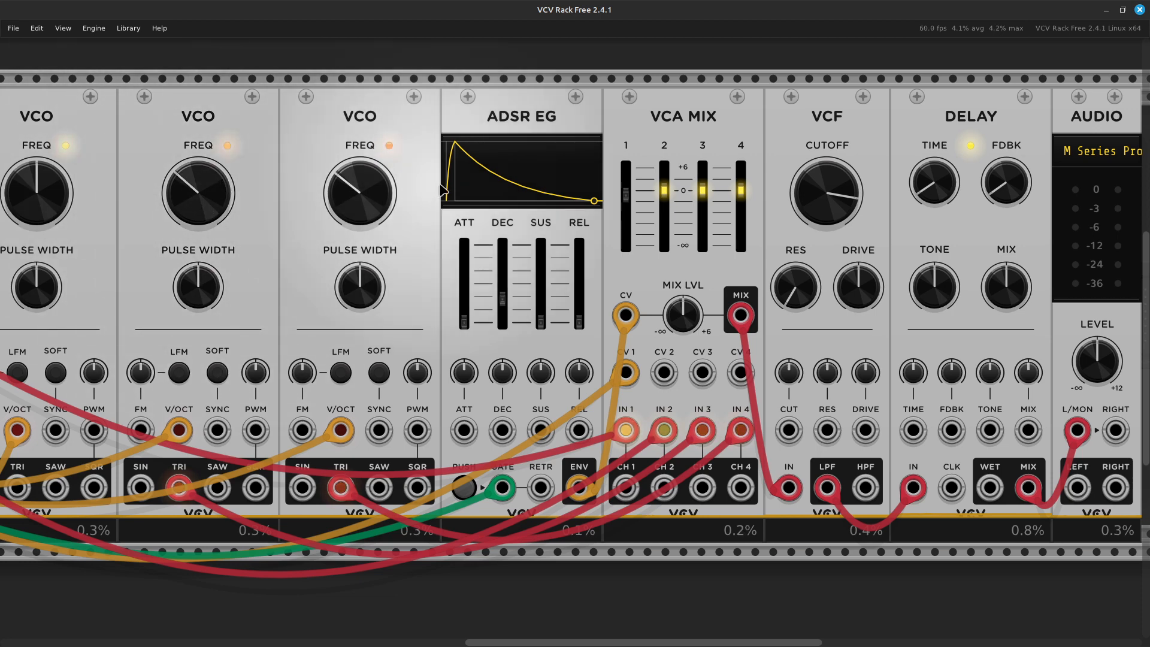
pyautogui.moveTo(340, 207)
pyautogui.moveTo(192, 214)
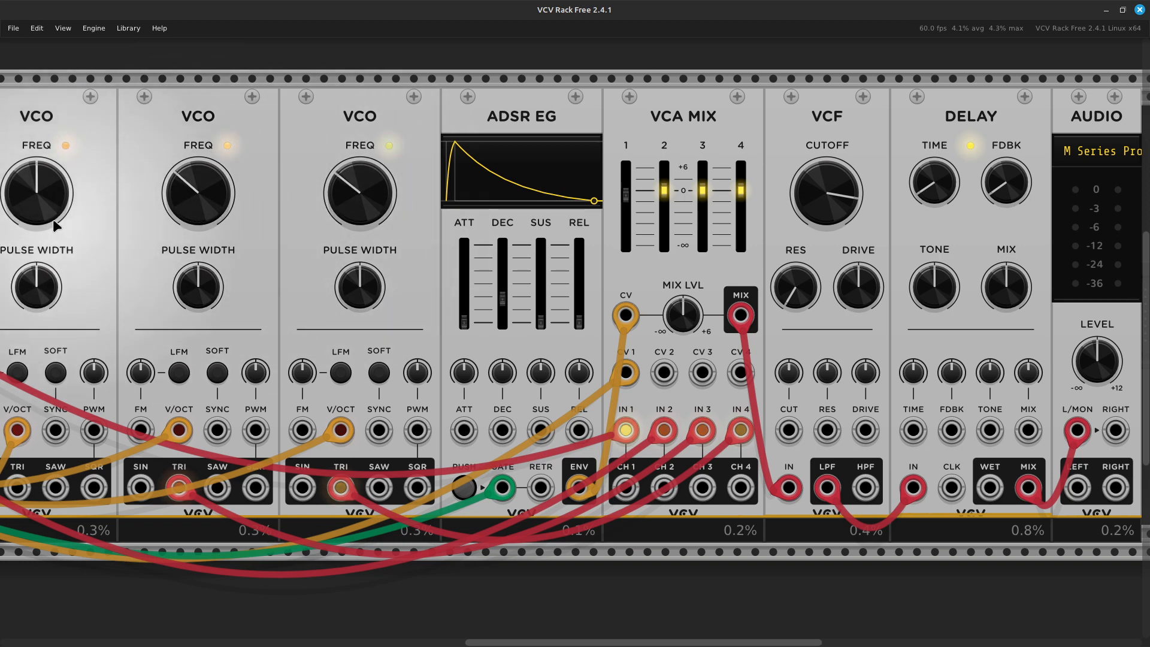
pyautogui.hscroll(-3, 160, 251)
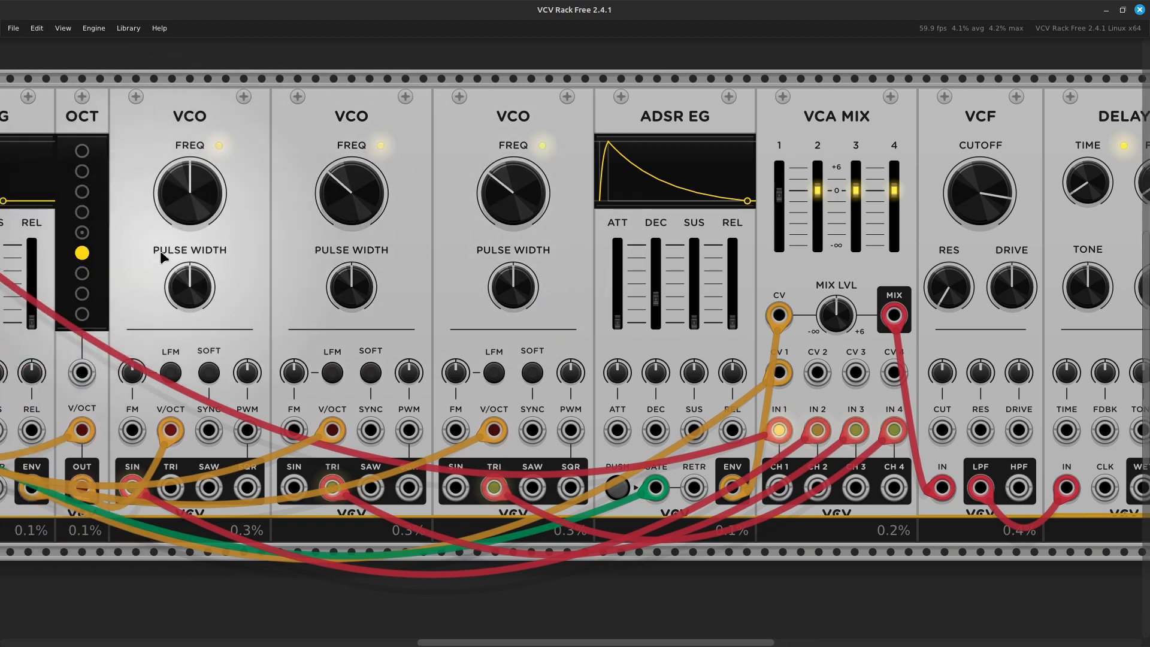
pyautogui.hscroll(-3, 160, 253)
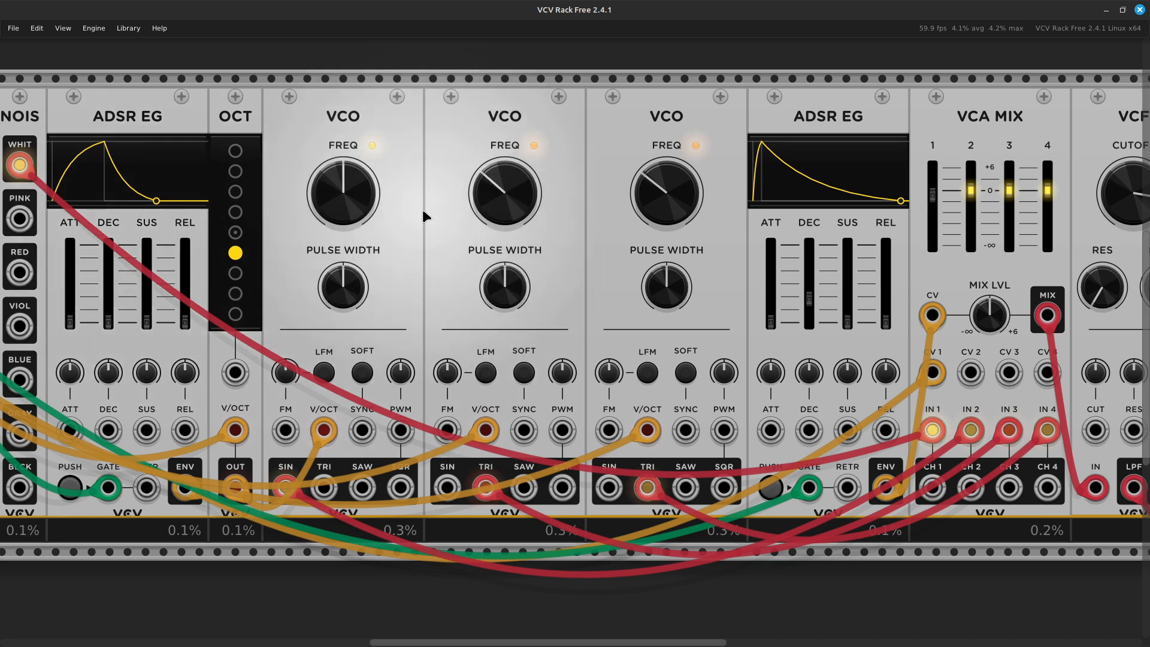
pyautogui.moveTo(471, 212); pyautogui.dragTo(471, 206)
pyautogui.moveTo(667, 197); pyautogui.dragTo(667, 170)
pyautogui.moveTo(529, 211)
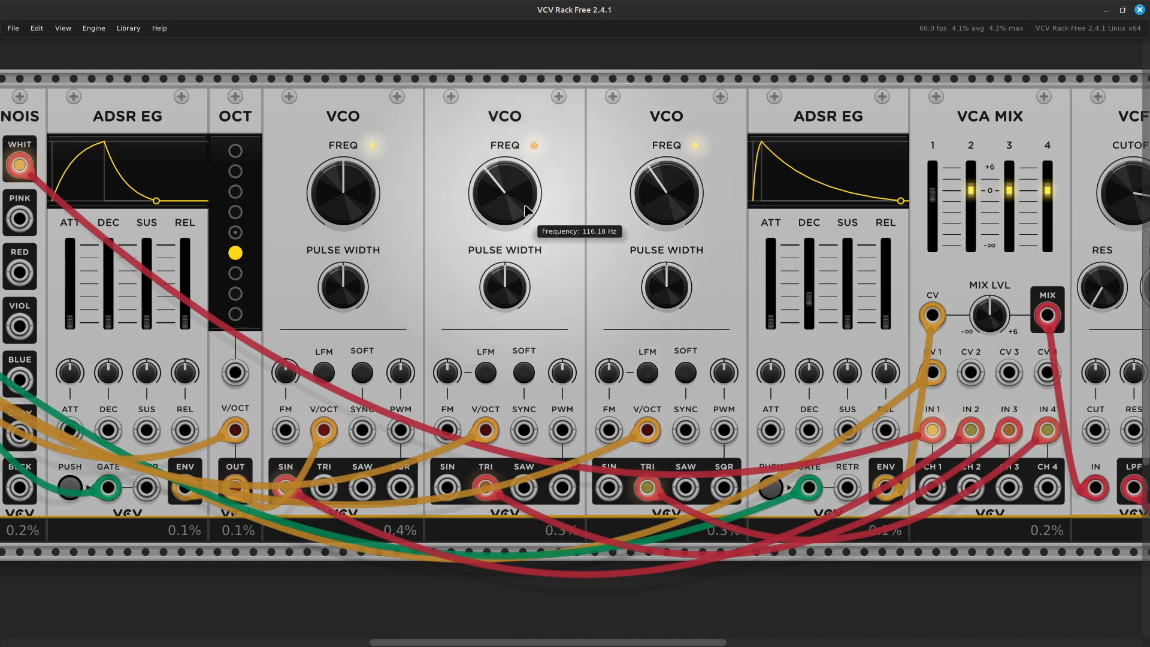
# Set the second VCO's frequency to 131.61 Hz and the third VCO's frequency to 161.61 Hz
pyautogui.rightClick(504, 209)
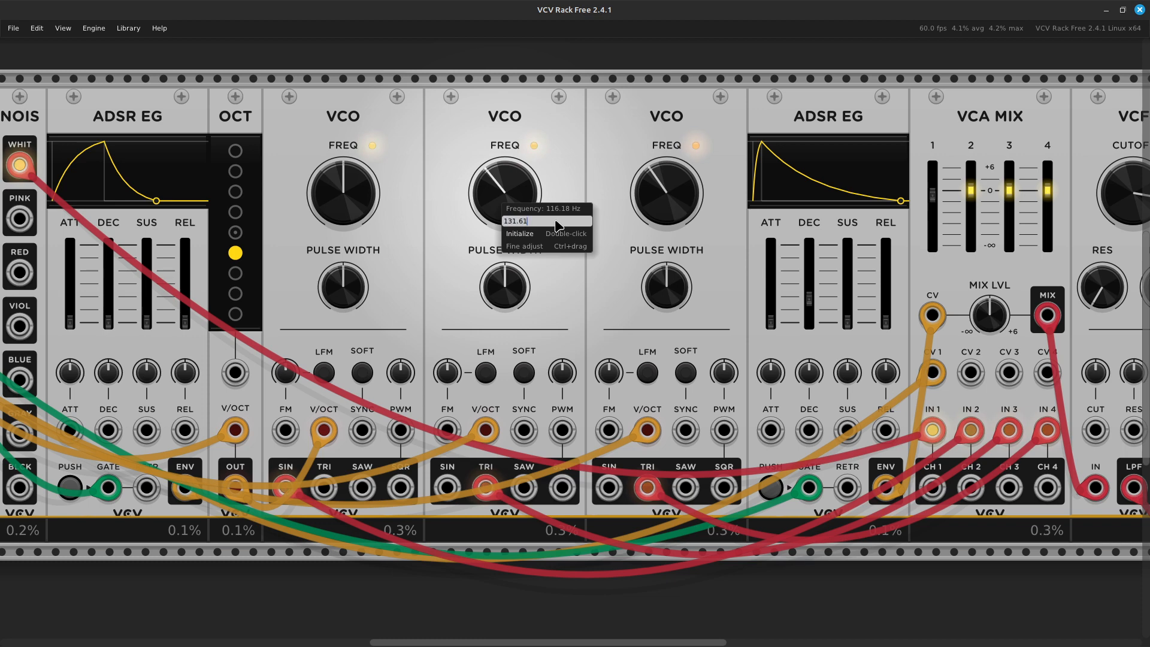
pyautogui.press('Return')
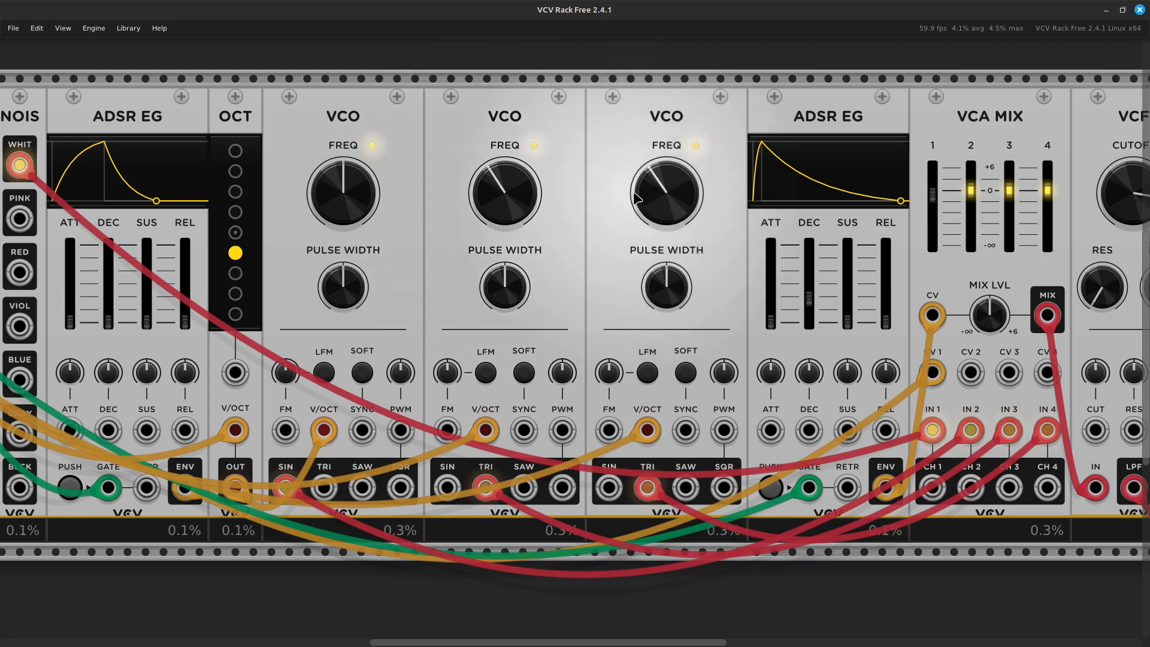
pyautogui.rightClick(649, 217)
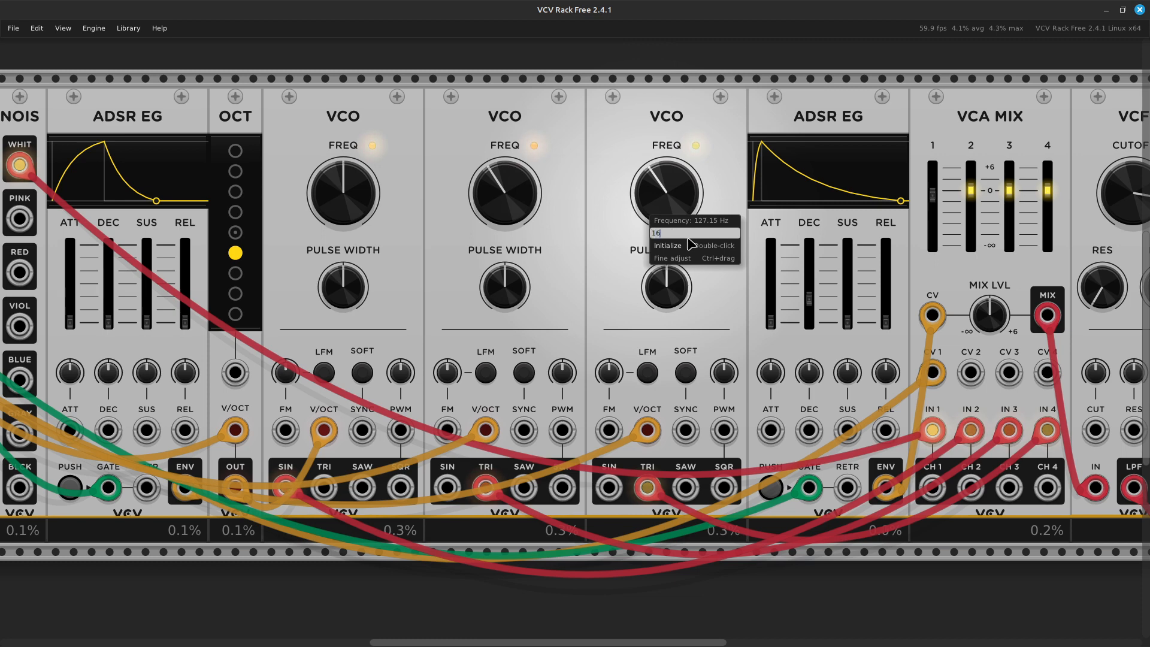
pyautogui.press('Return')
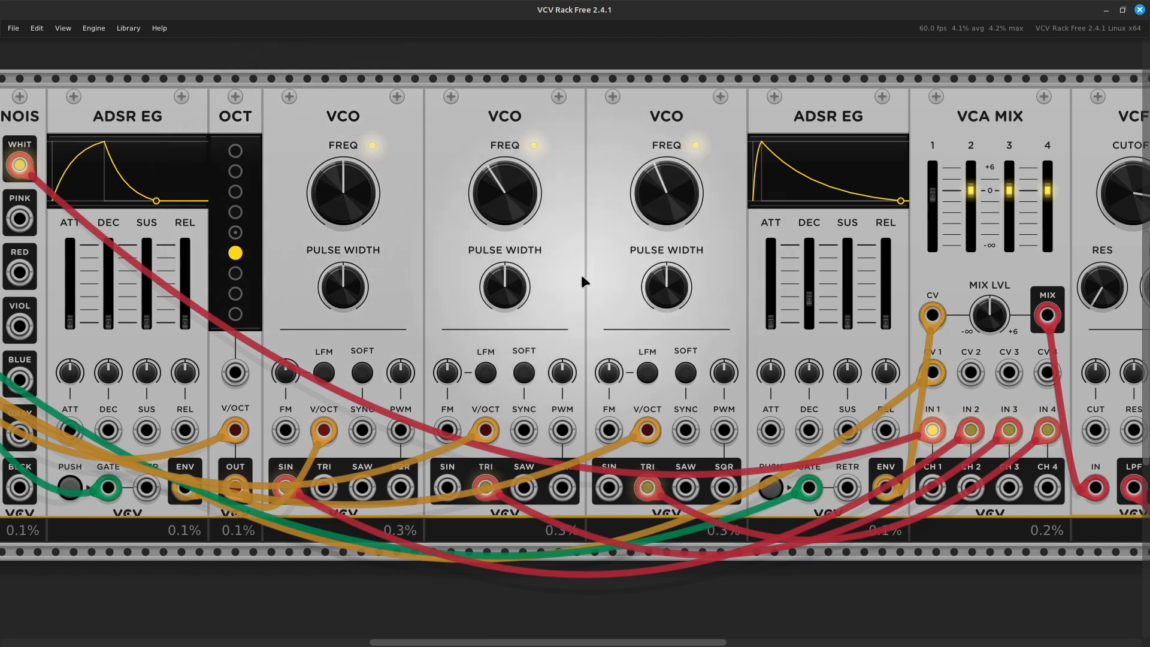
# Initialize the frequencies of the second and third VCOs, returning both to their defaults
pyautogui.moveTo(514, 224)
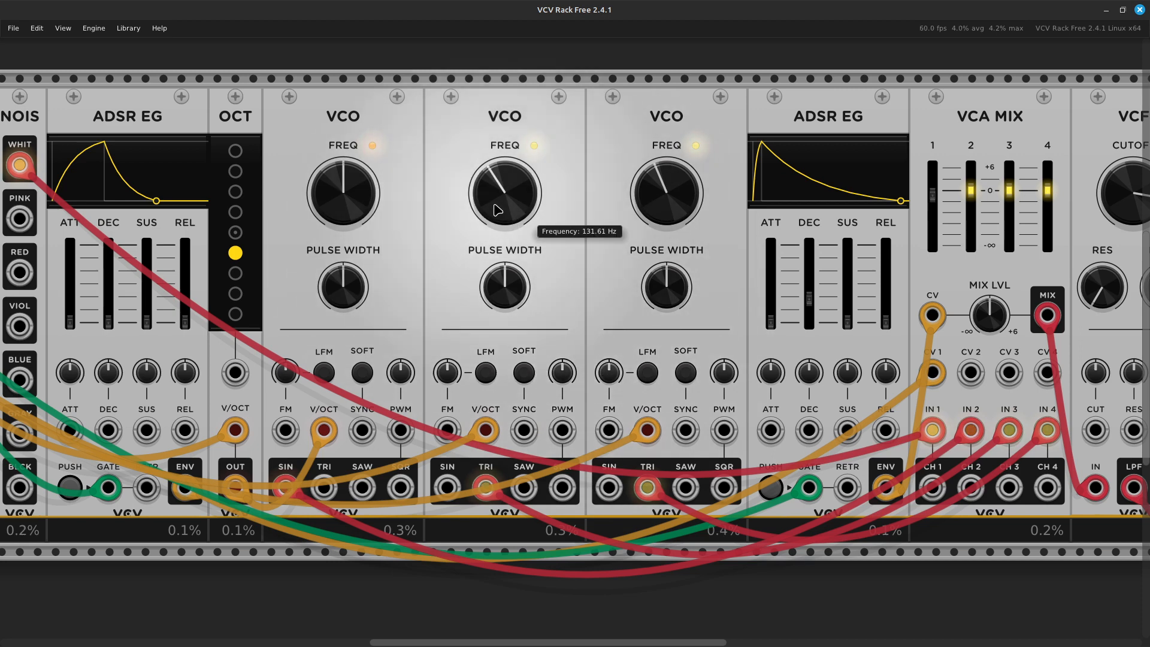
pyautogui.rightClick(506, 192)
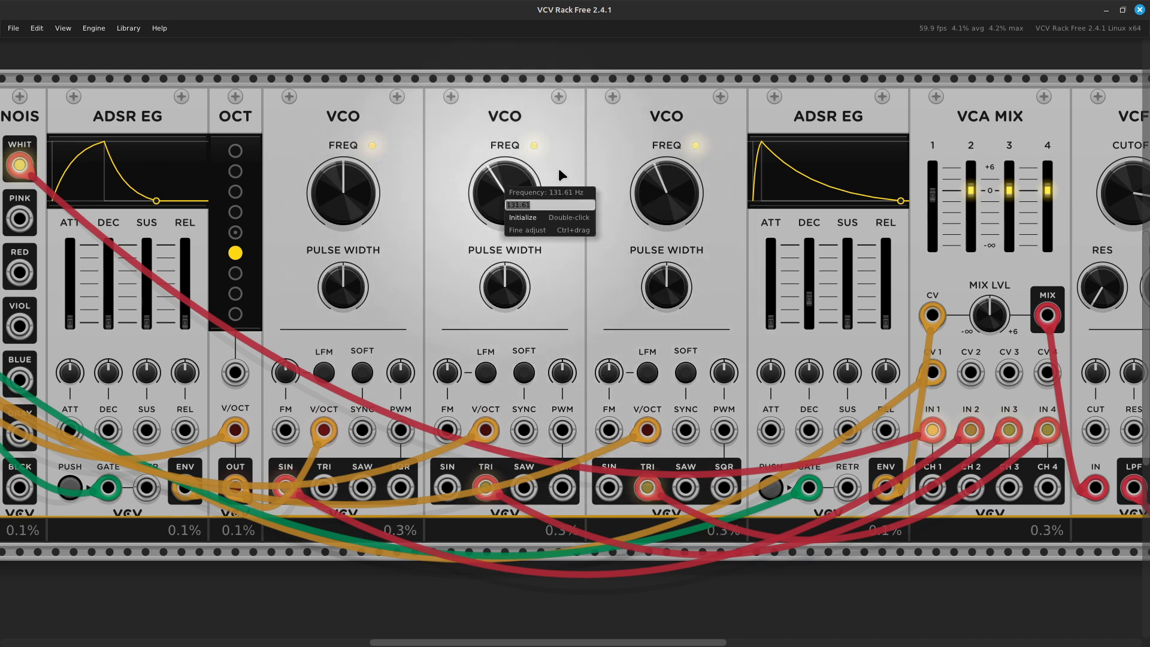
pyautogui.click(540, 218)
pyautogui.rightClick(653, 197)
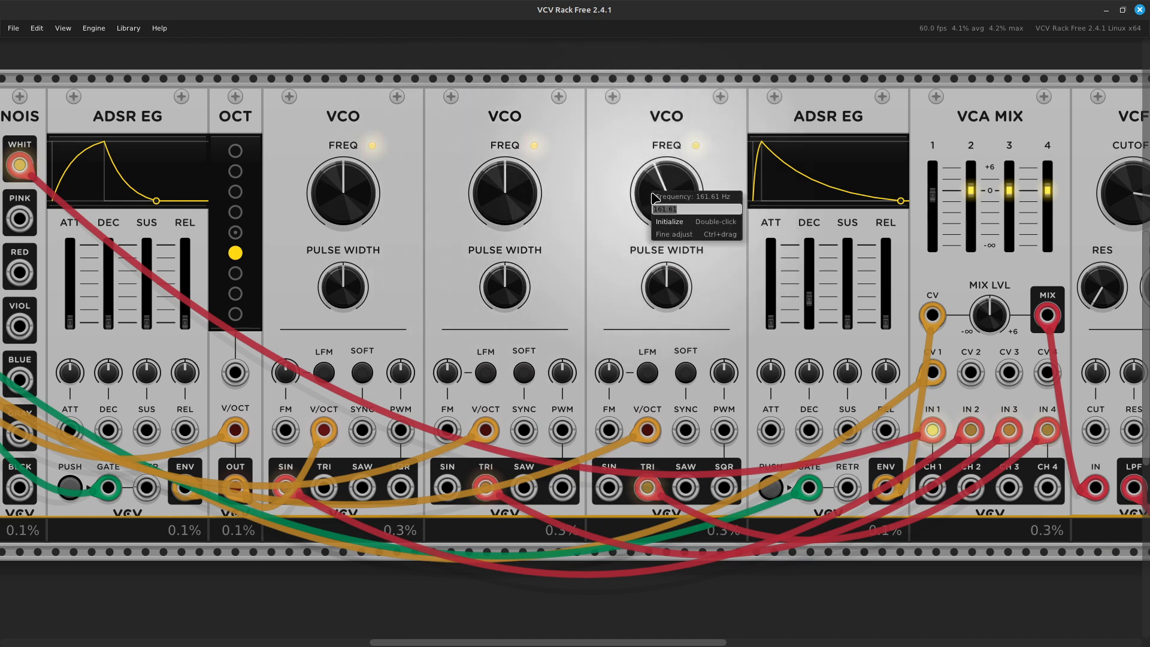
pyautogui.click(692, 221)
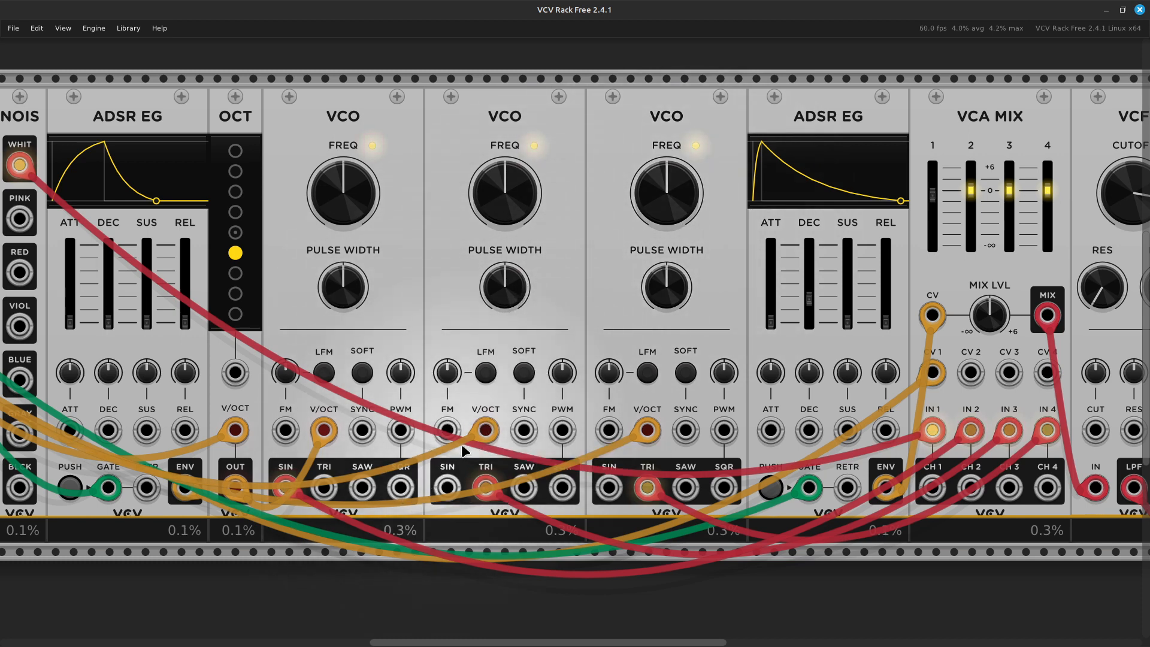
# Replace the V/OCT cables of the second and third VCOs with new yellow cables from the OCT module's output
pyautogui.moveTo(488, 435); pyautogui.dragTo(497, 569)
pyautogui.moveTo(645, 440); pyautogui.dragTo(629, 568)
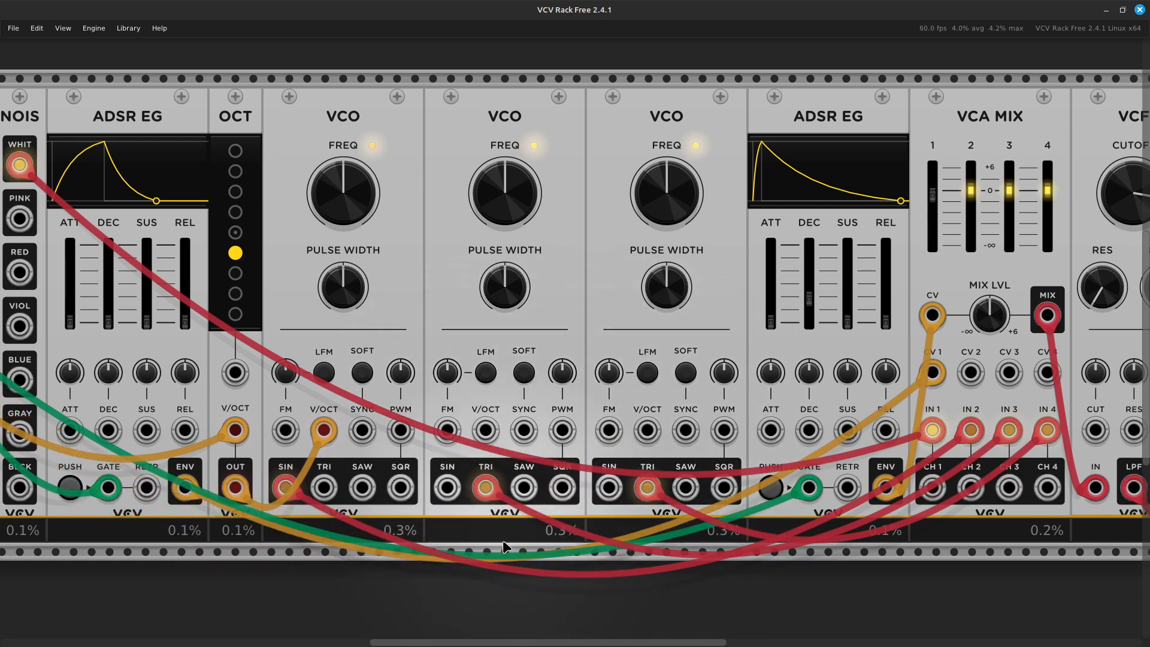
pyautogui.rightClick(486, 432)
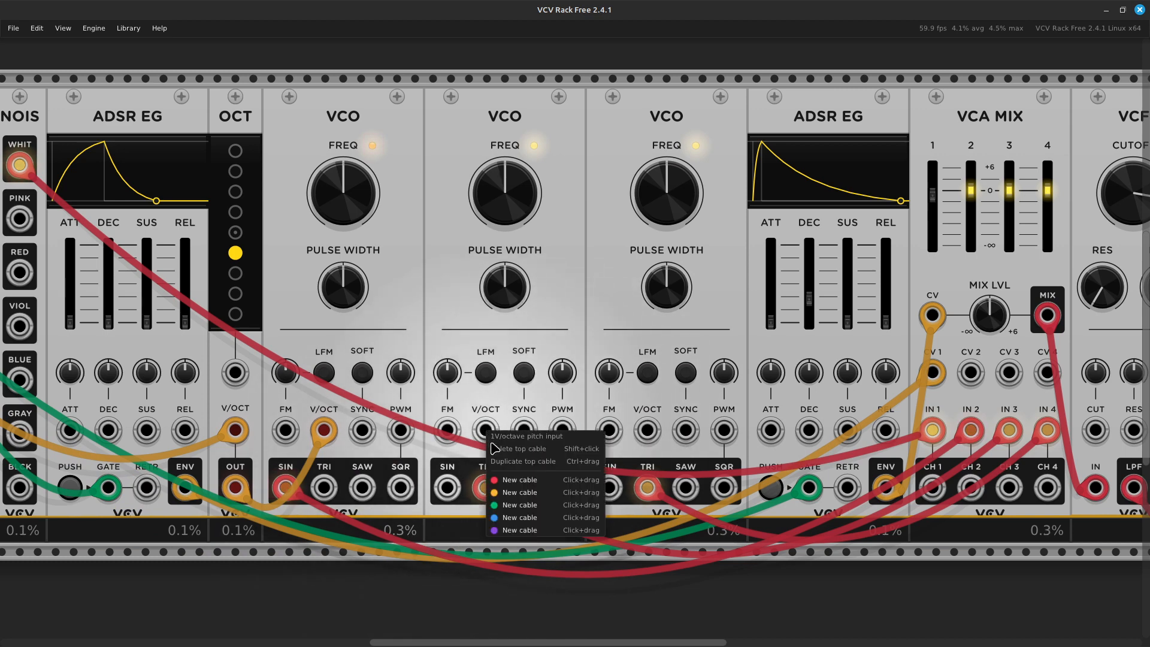
pyautogui.moveTo(502, 491); pyautogui.dragTo(234, 488)
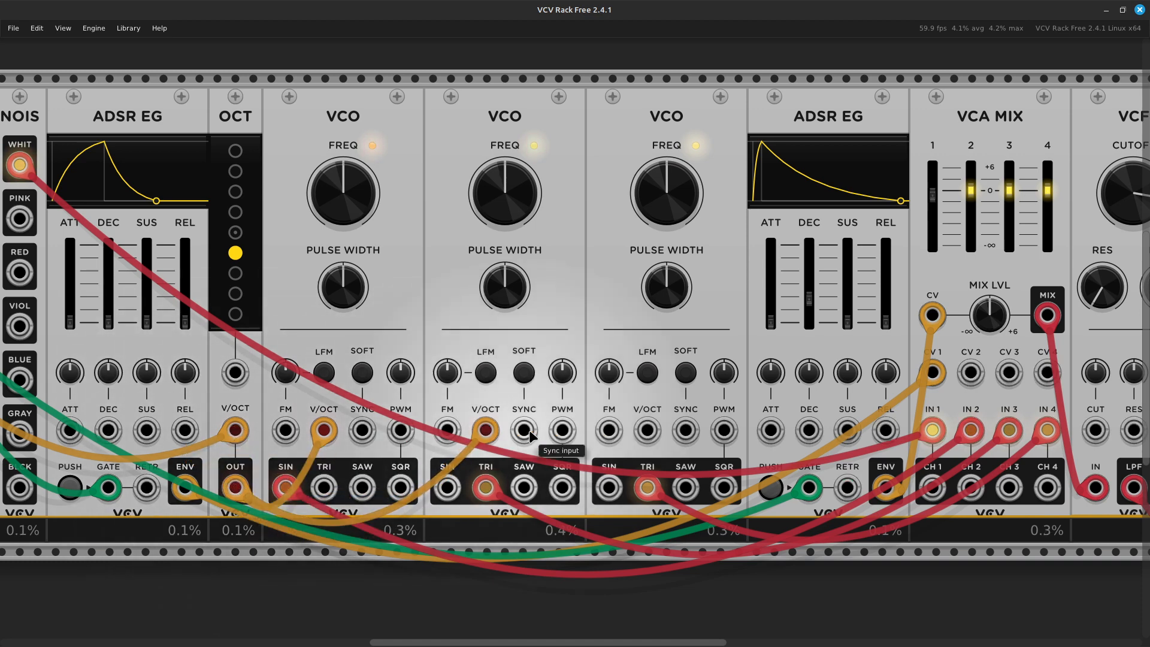
pyautogui.rightClick(648, 439)
pyautogui.moveTo(659, 494); pyautogui.dragTo(246, 500)
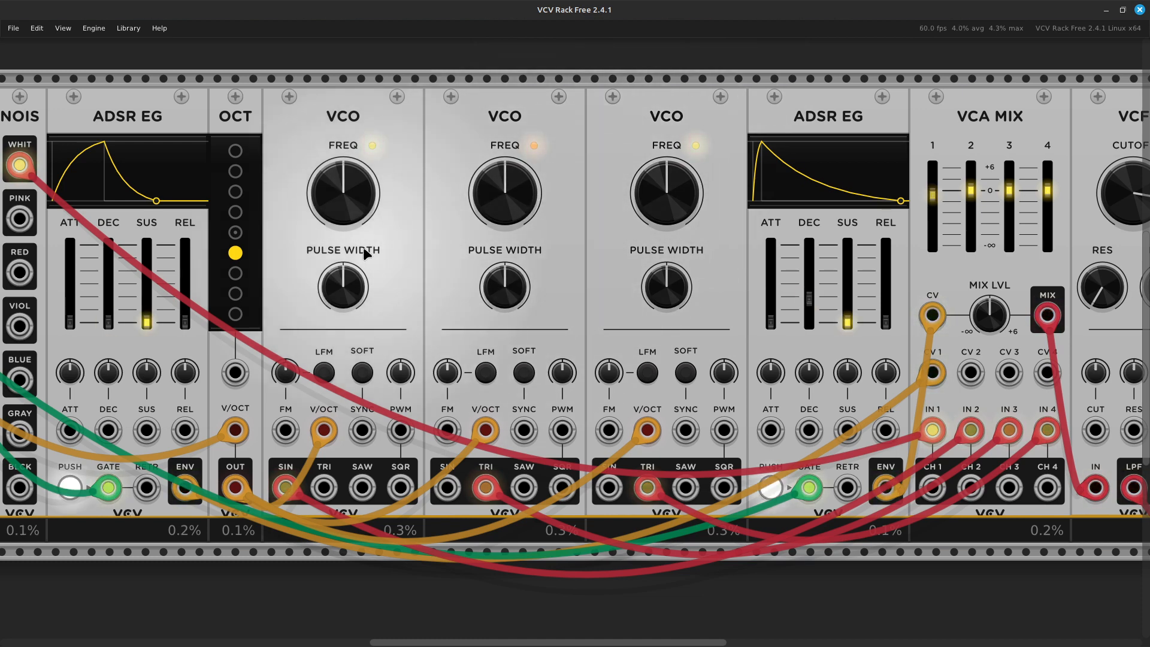
# Tune the second VCO slightly below its default frequency and raise the third VCO to about 342.92 Hz
pyautogui.moveTo(496, 193)
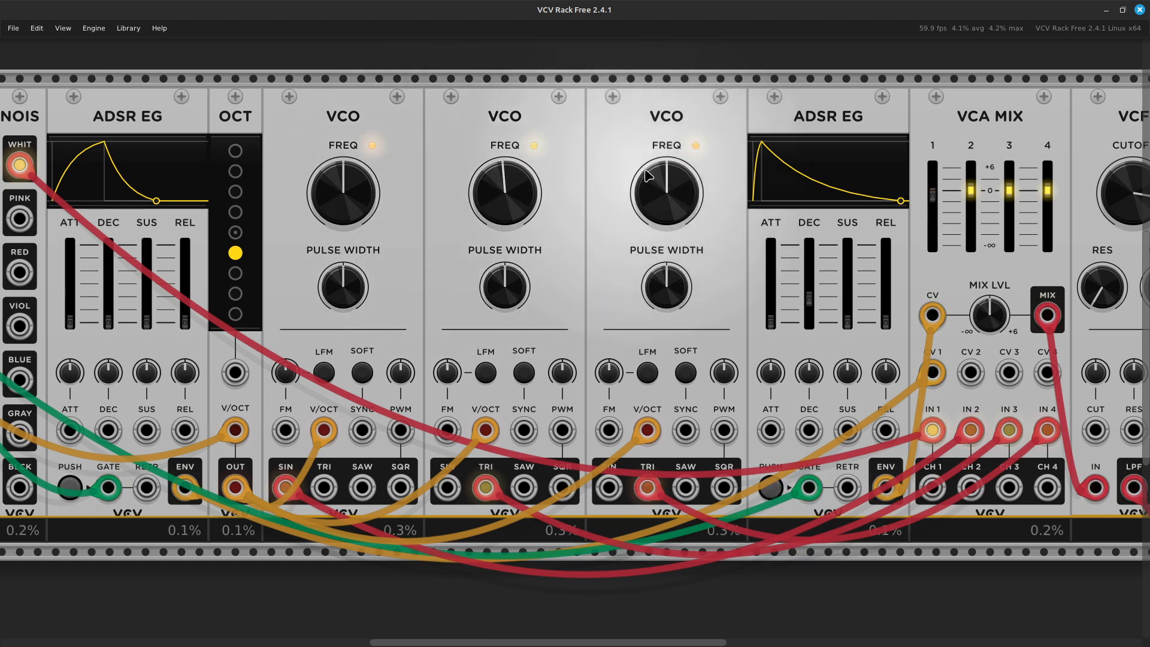
pyautogui.moveTo(655, 183)
pyautogui.mouseDown()
pyautogui.moveTo(655, 172)
pyautogui.moveTo(658, 191)
pyautogui.mouseUp()
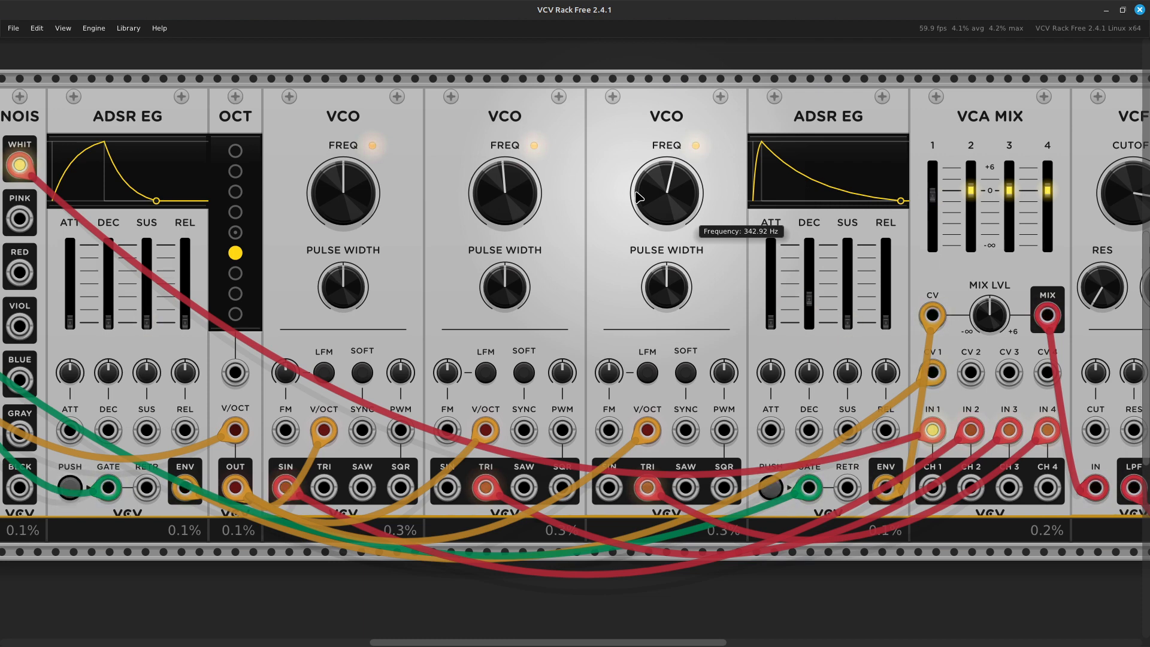
# Lower the channel 2 level on VCA MIX a little below 0 dB
pyautogui.scroll(-2, 638, 197)
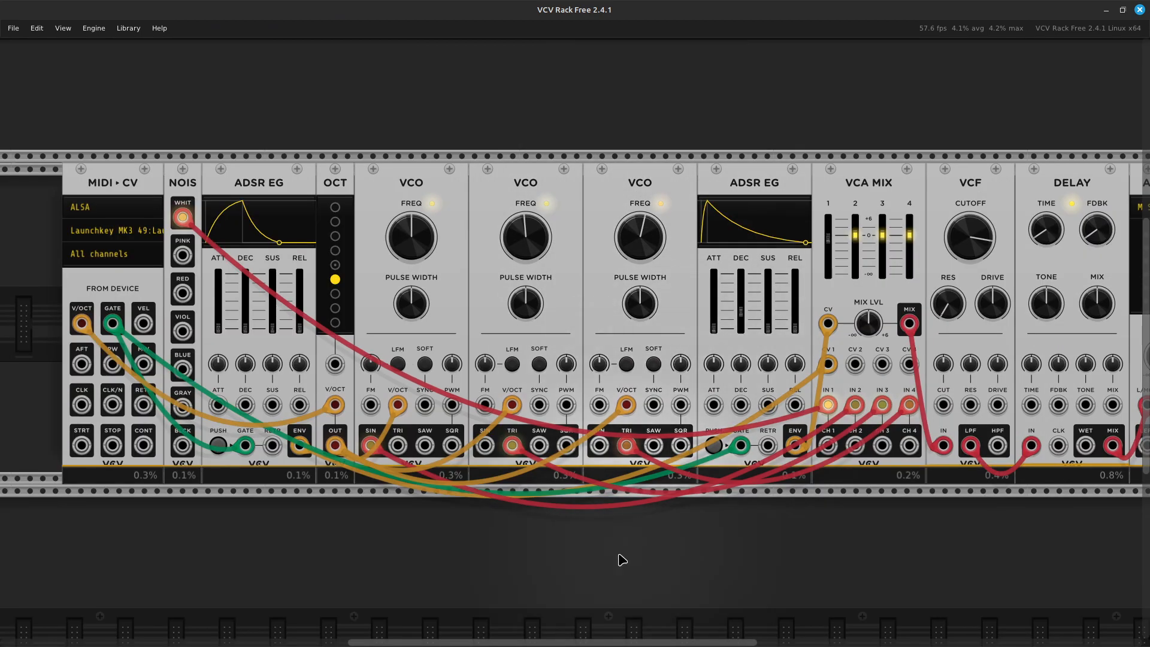
pyautogui.press('Left')
pyautogui.press('Right')
pyautogui.press('Right')
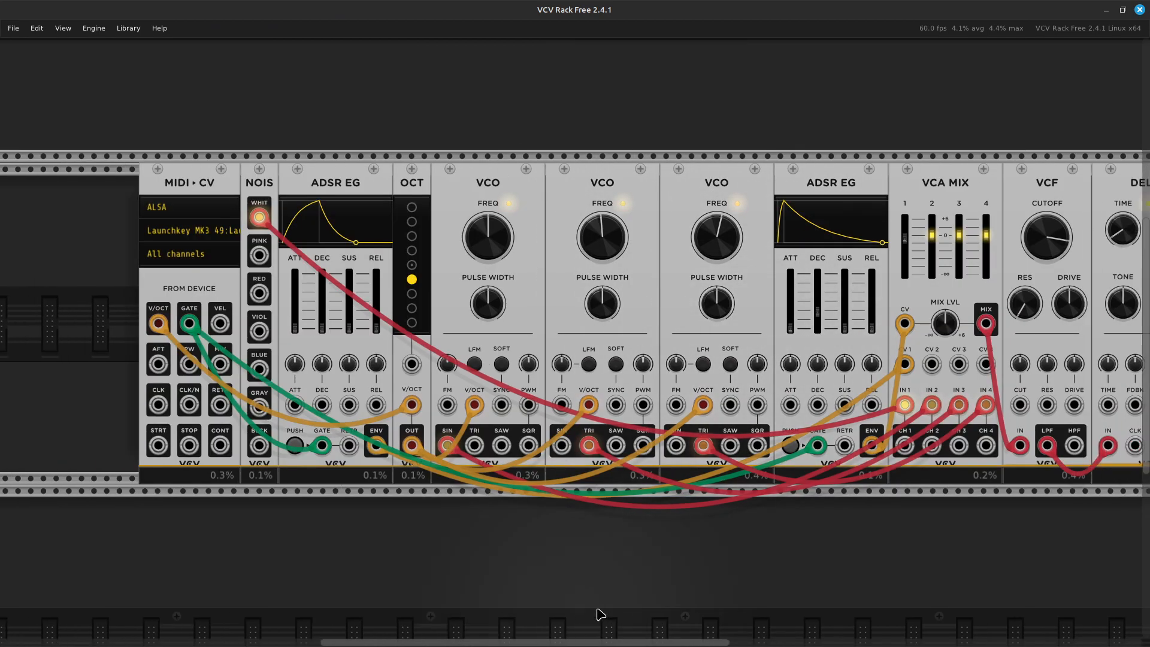
pyautogui.press('Left')
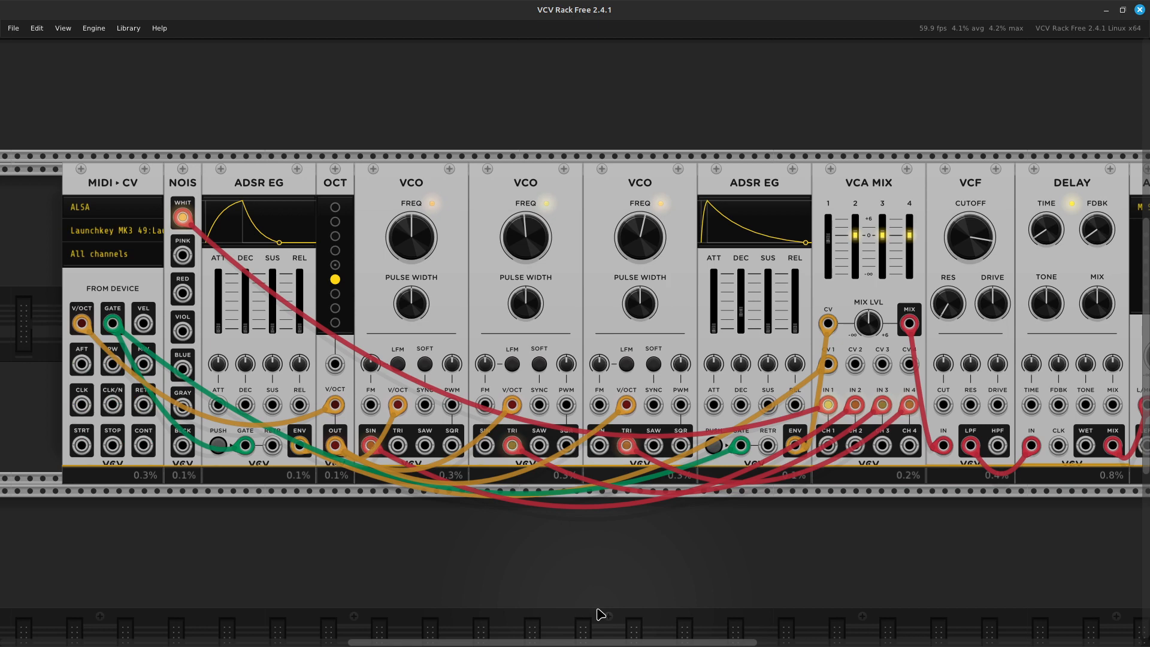
pyautogui.hotkey('ctrl', '-')
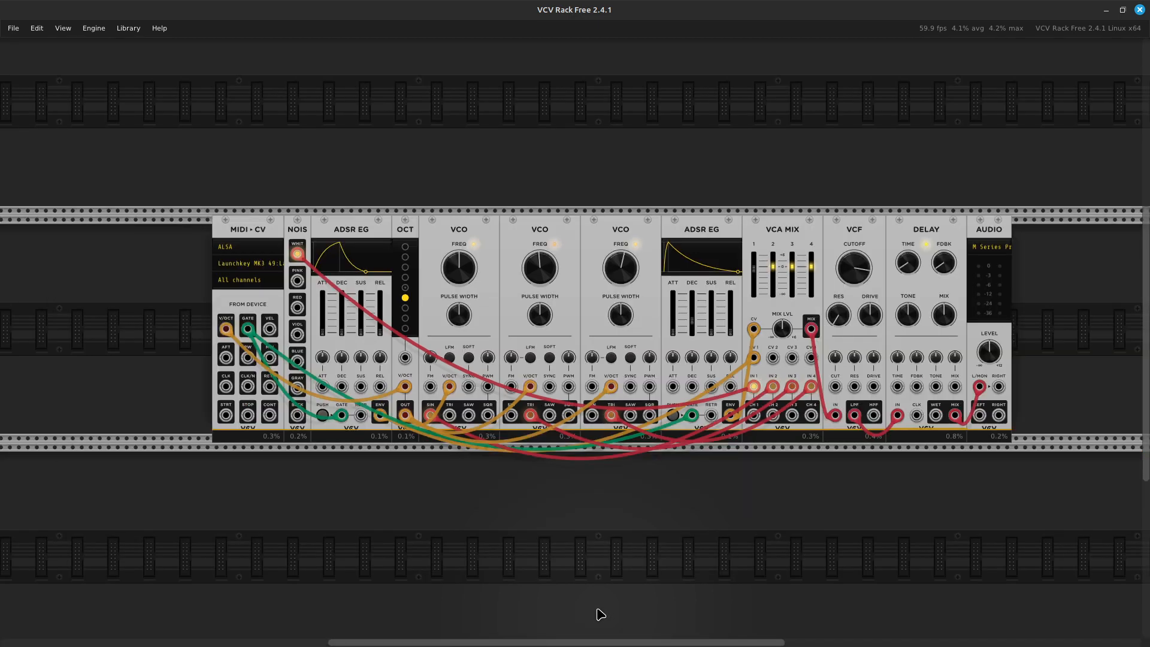
pyautogui.press('Right')
pyautogui.press('Left')
pyautogui.press('Right')
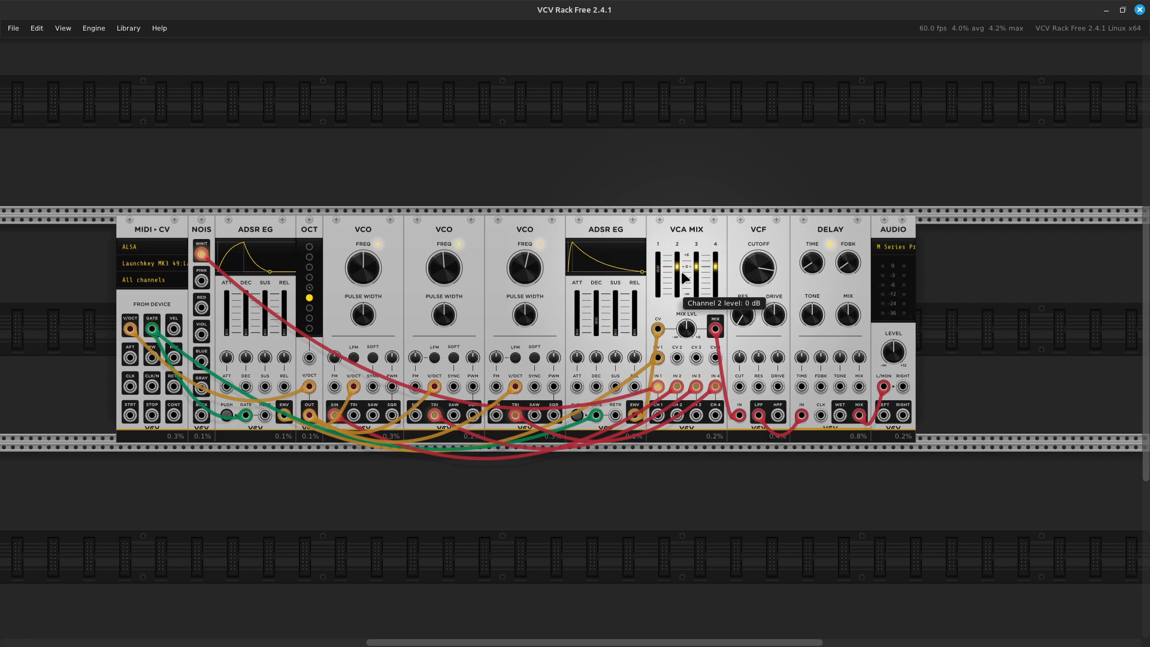
pyautogui.moveTo(676, 266); pyautogui.dragTo(676, 275)
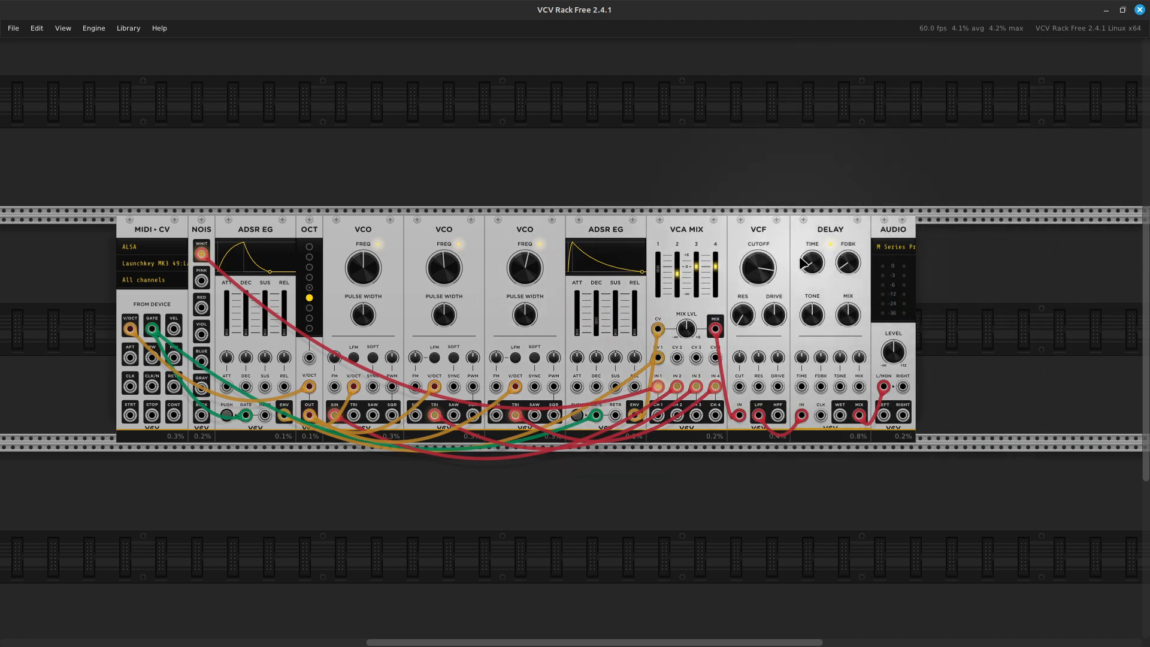
pyautogui.moveTo(804, 261)
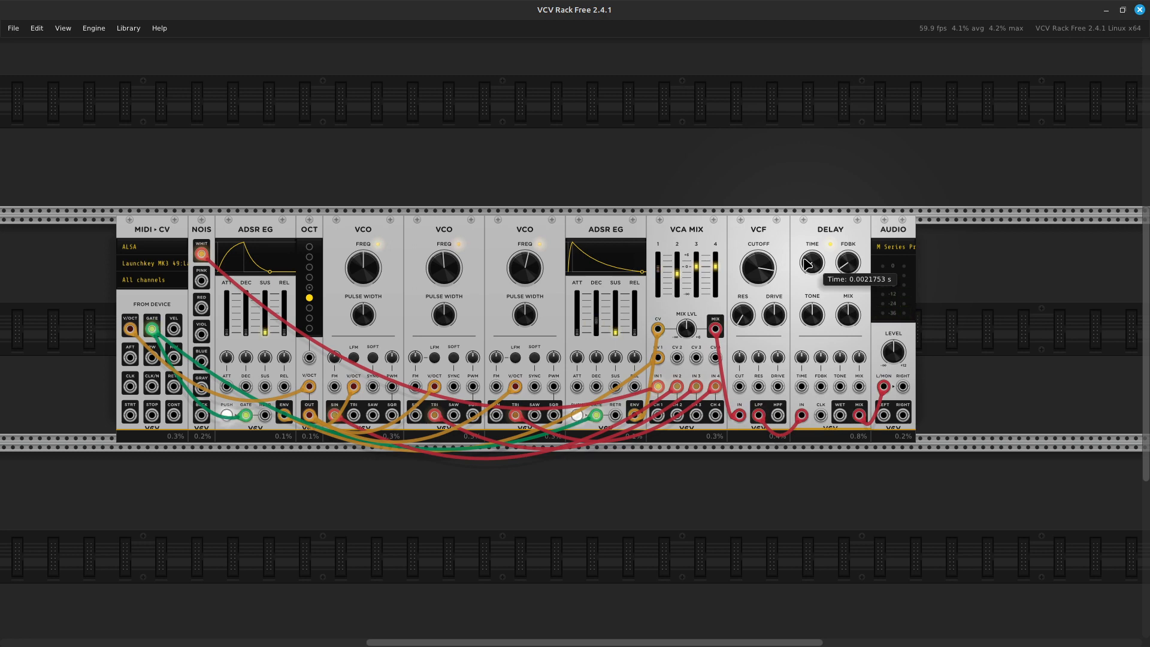